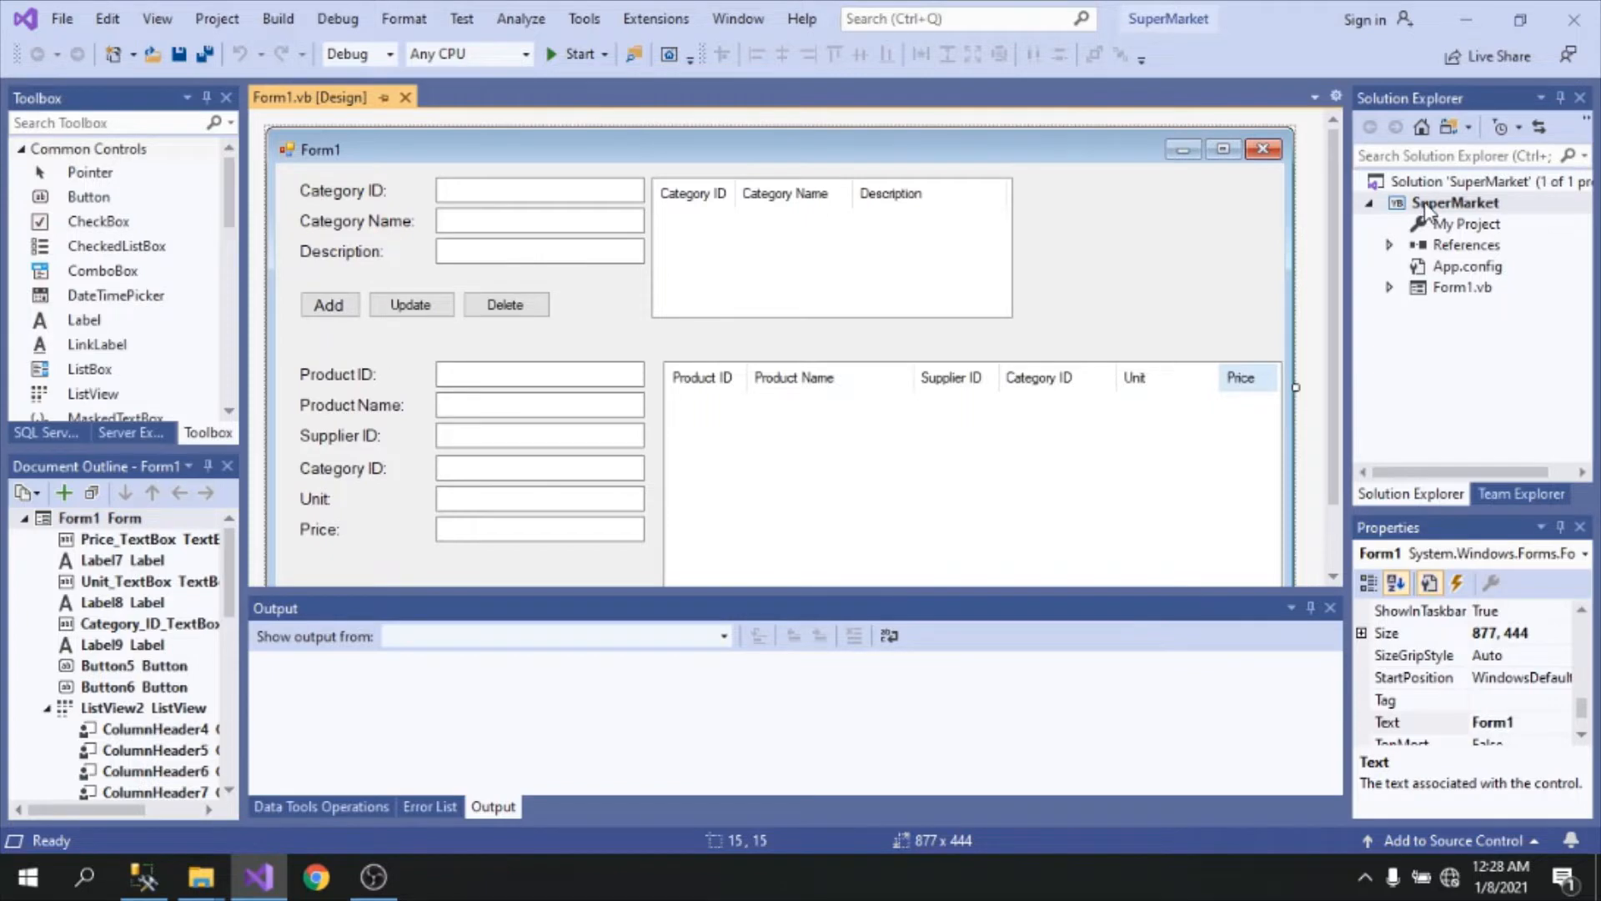
Step: Add a new Windows Forms form named Form2.vb to the SuperMarket project
right_click(1428, 211)
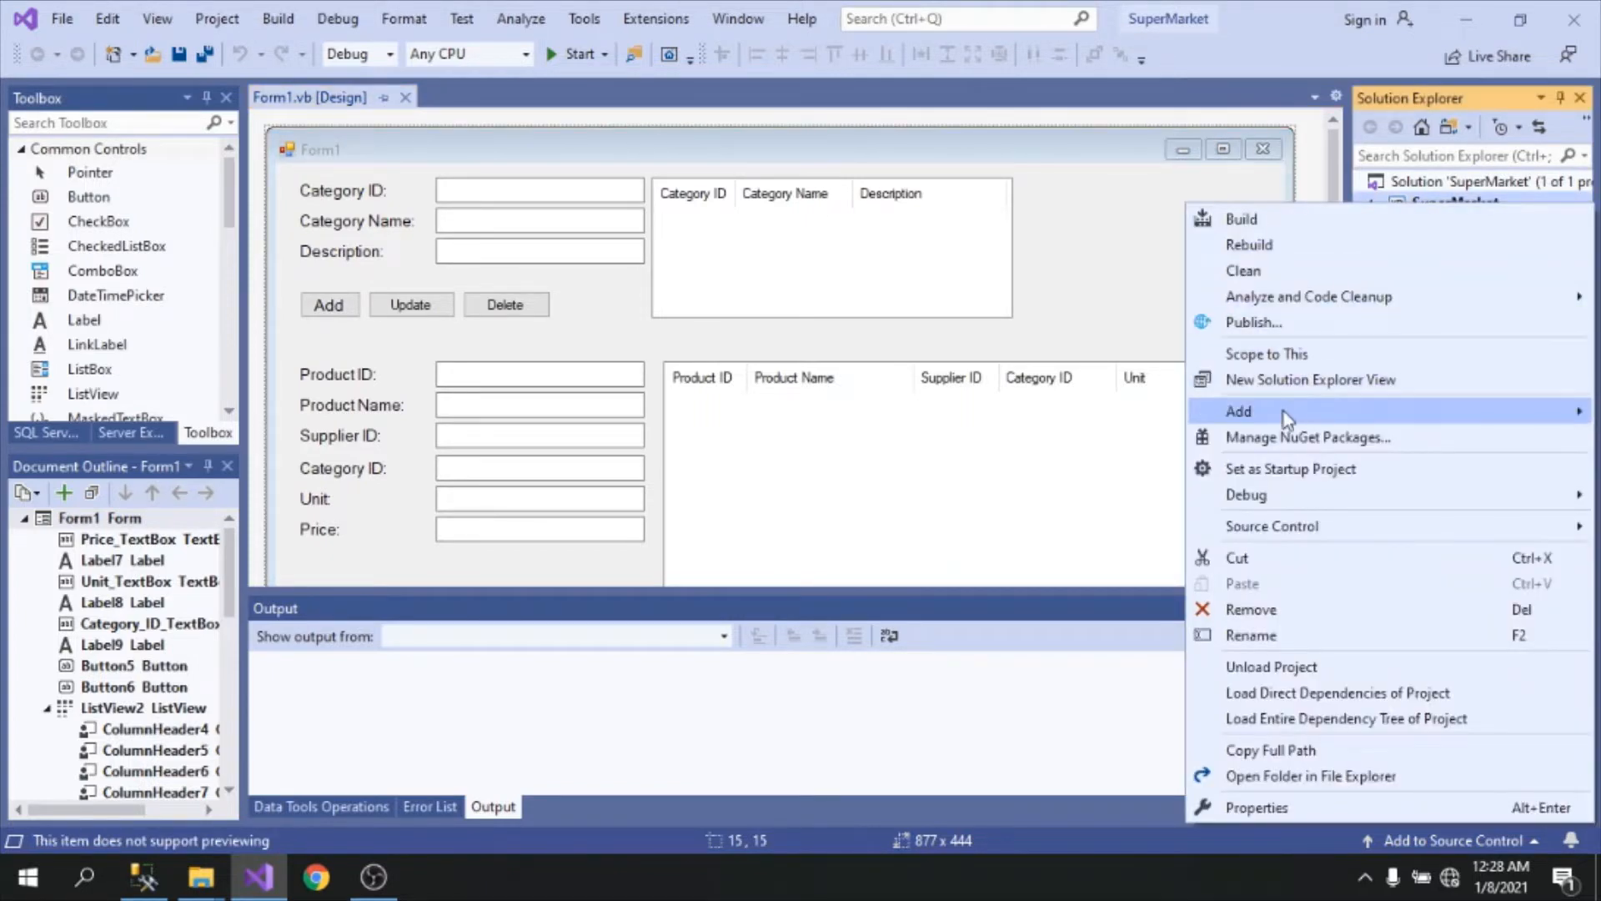
mouse_move(1284, 412)
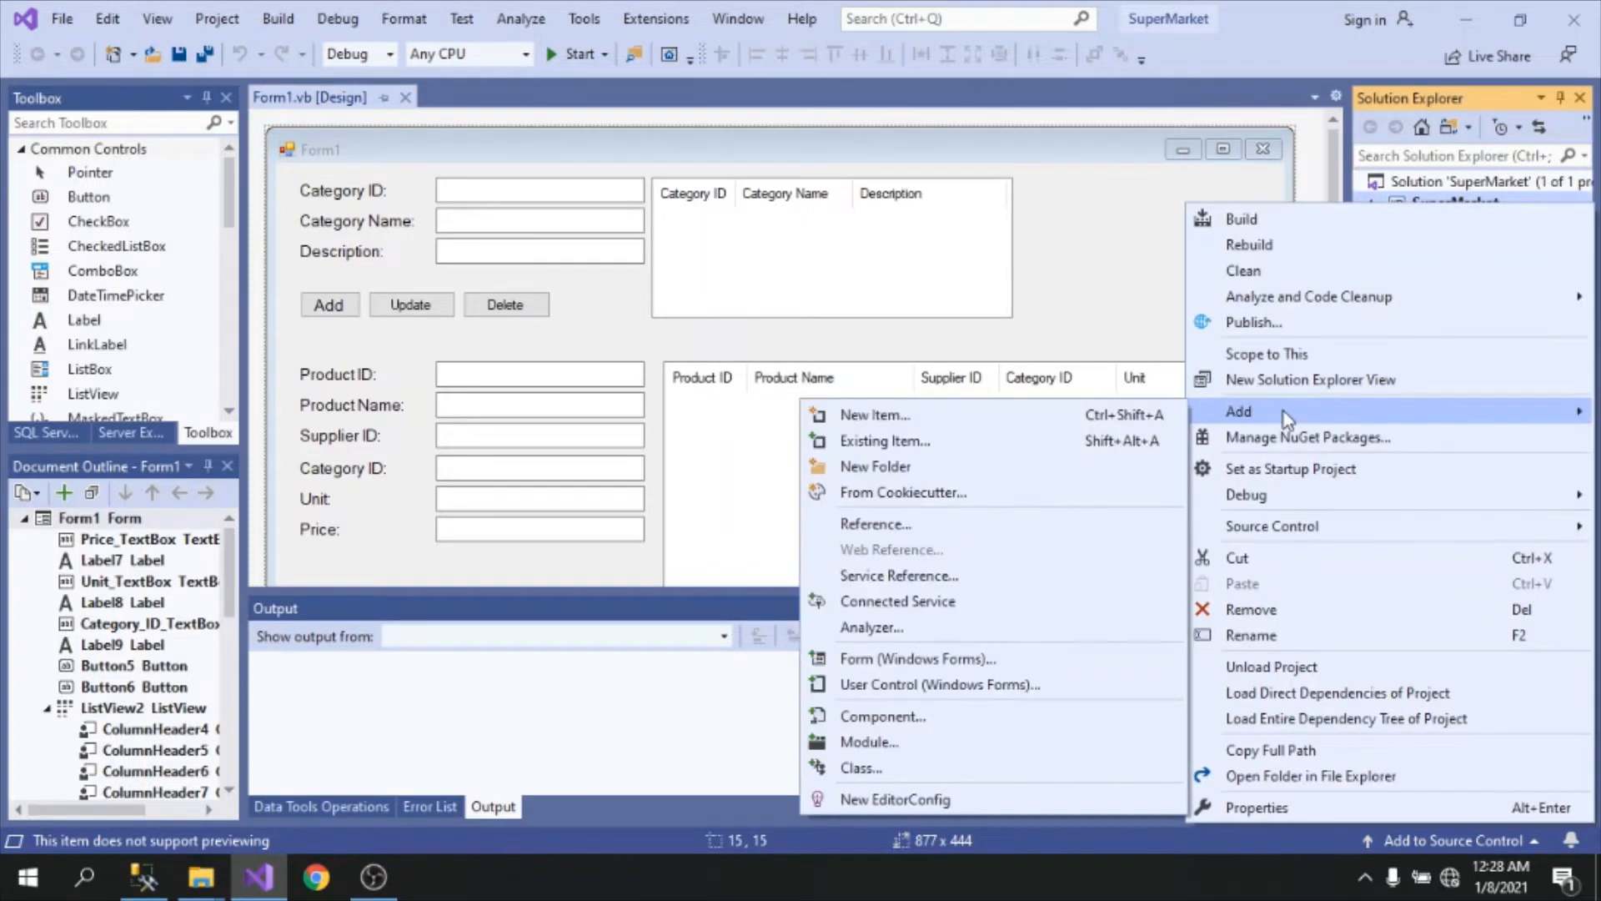
click(968, 414)
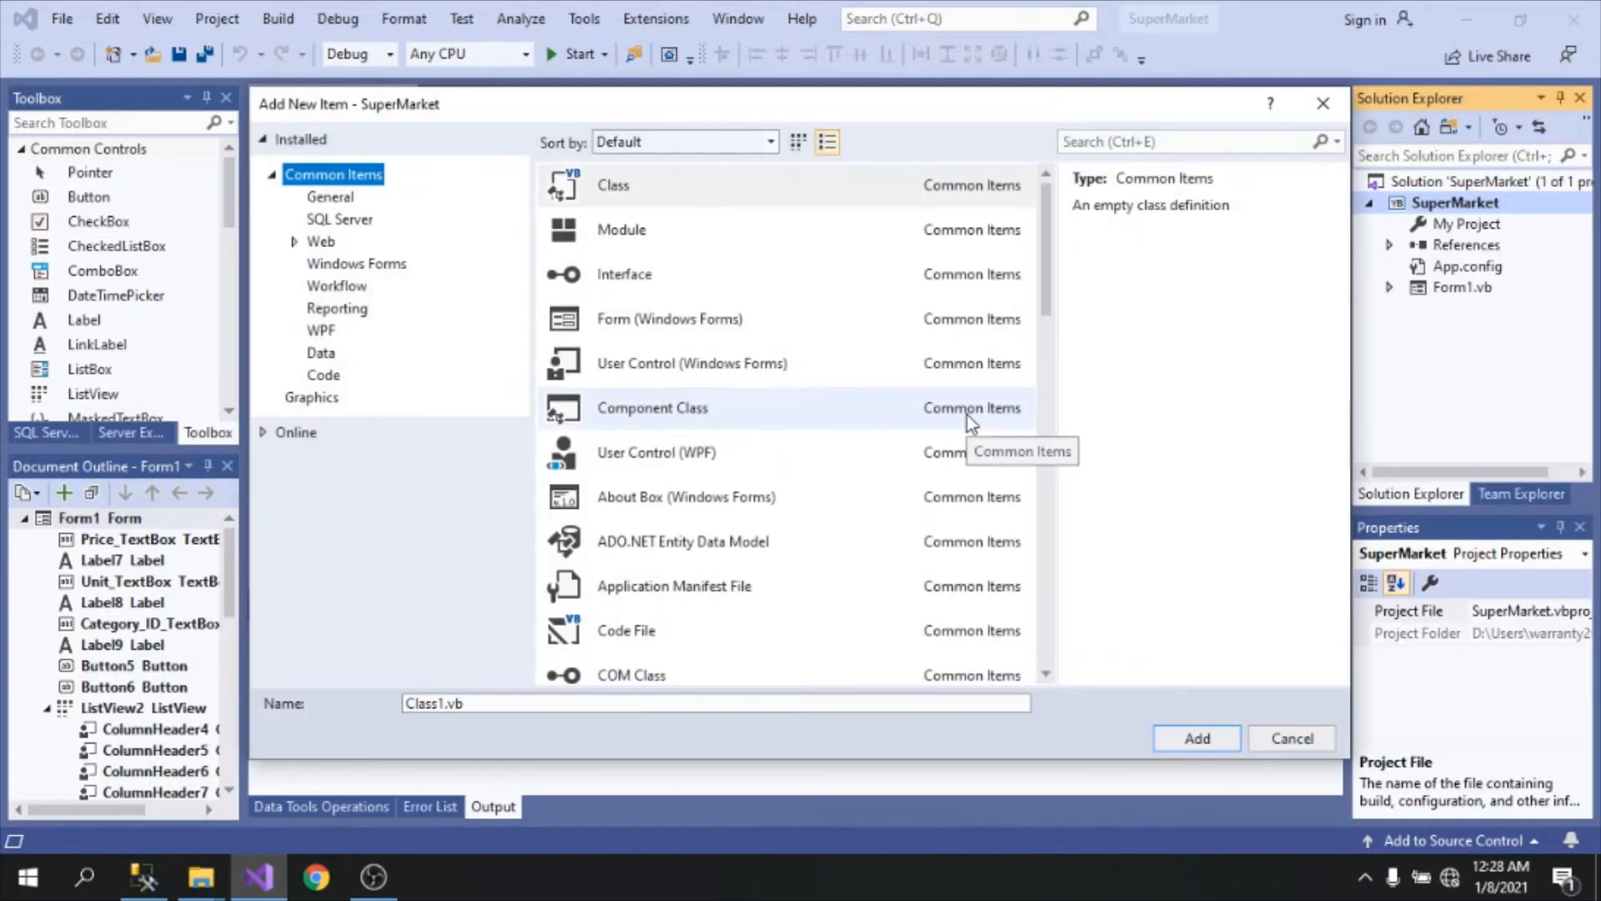
click(627, 325)
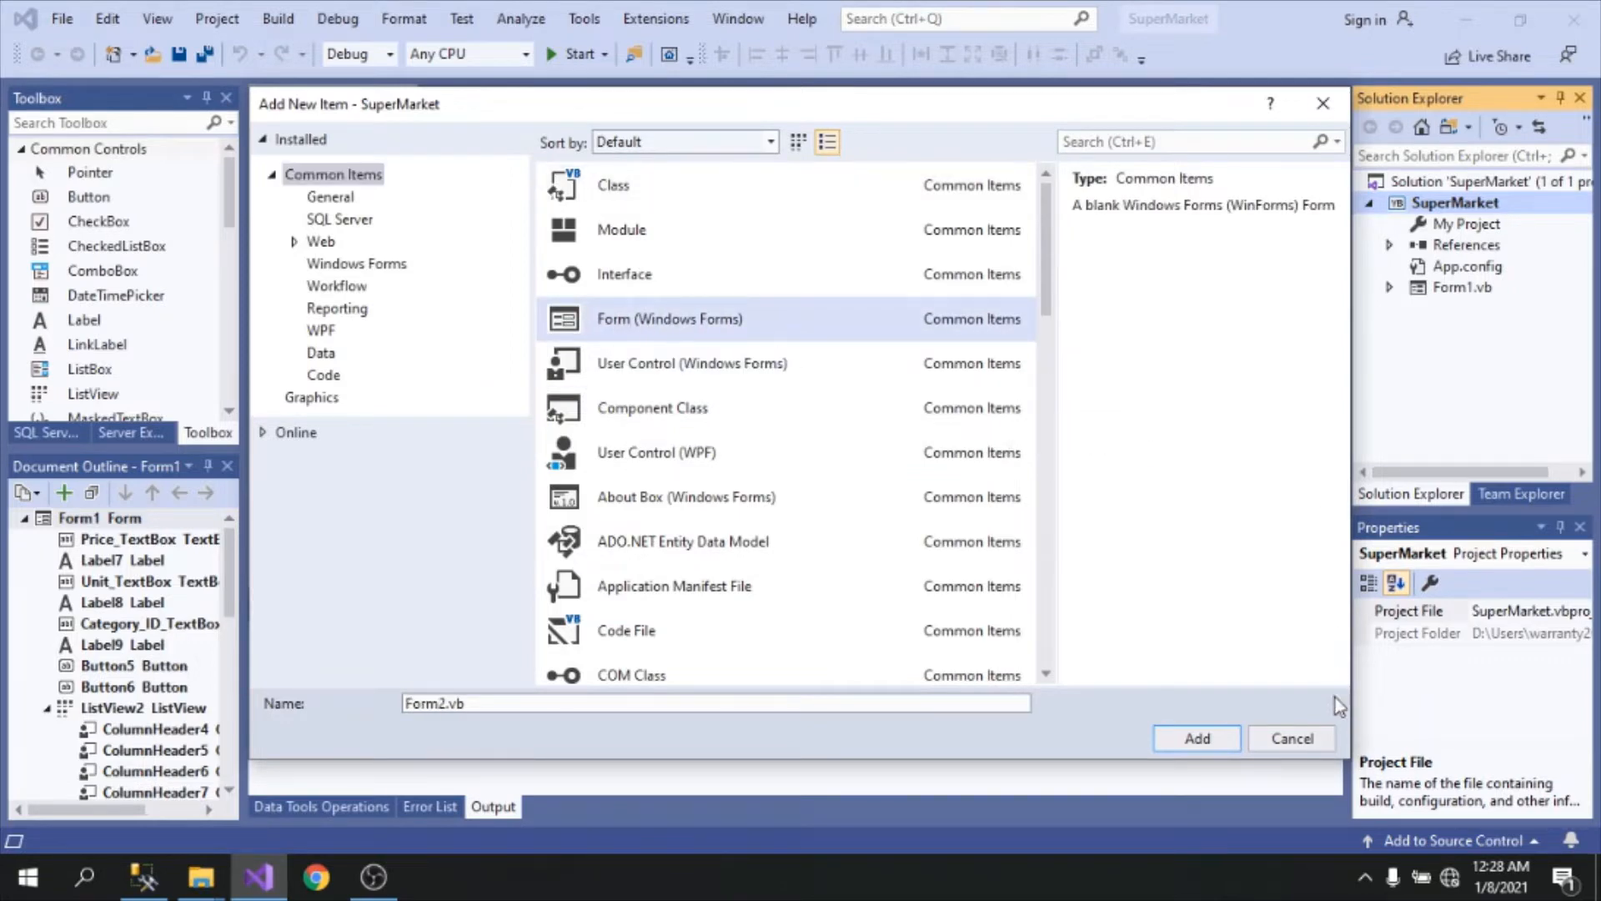
click(1193, 742)
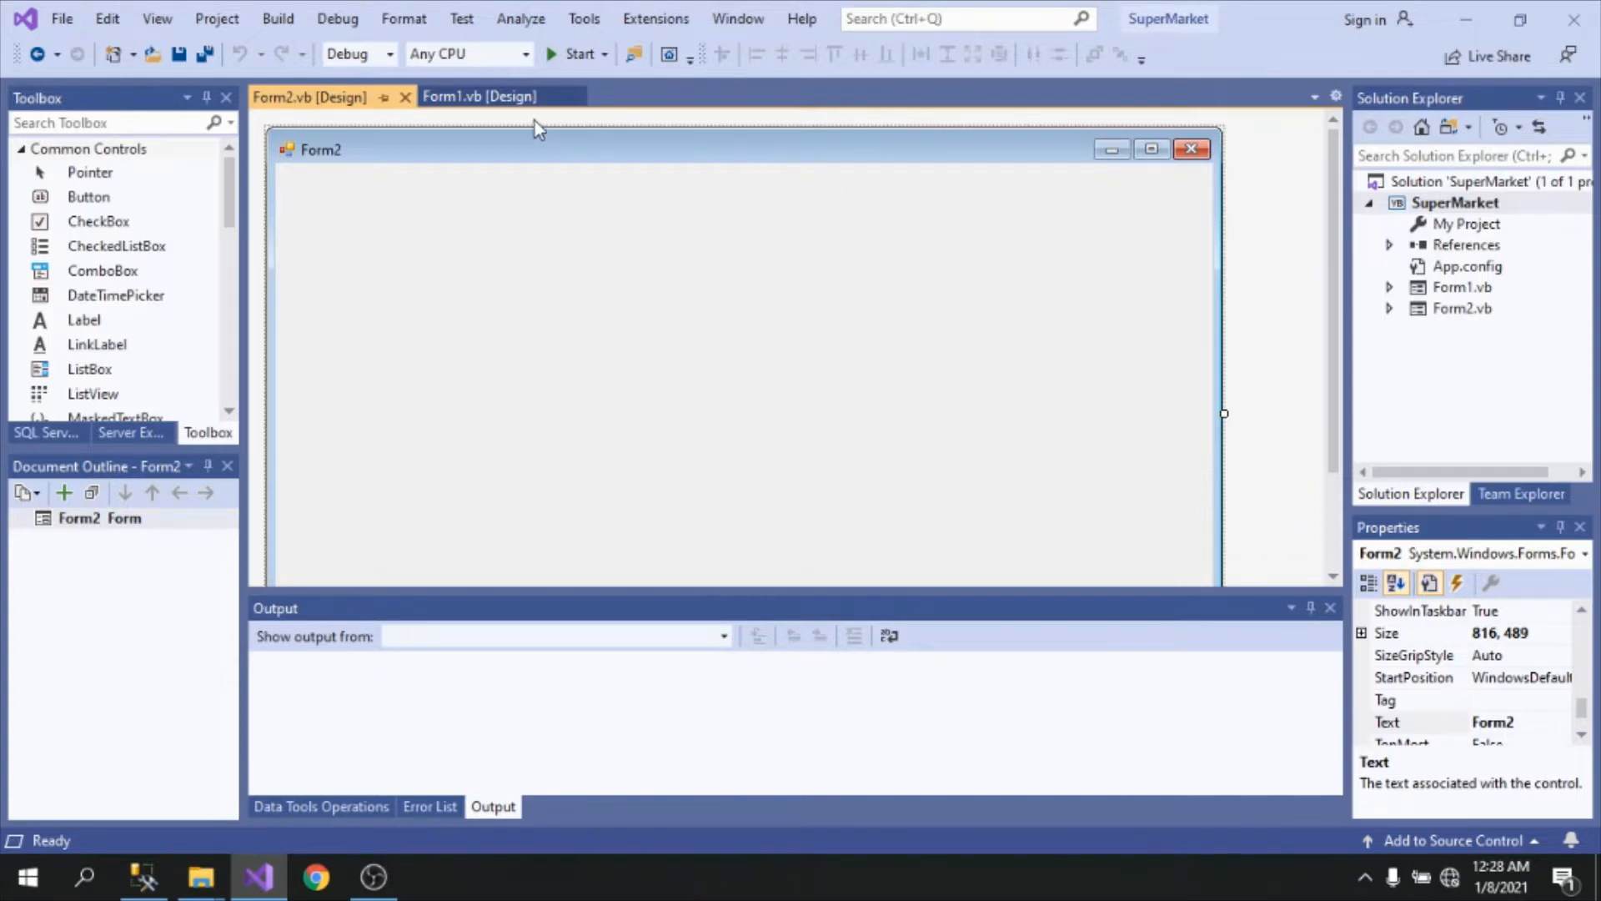
Step: Run the application from Form1, look through the category and product lists, and close the running form
click(453, 97)
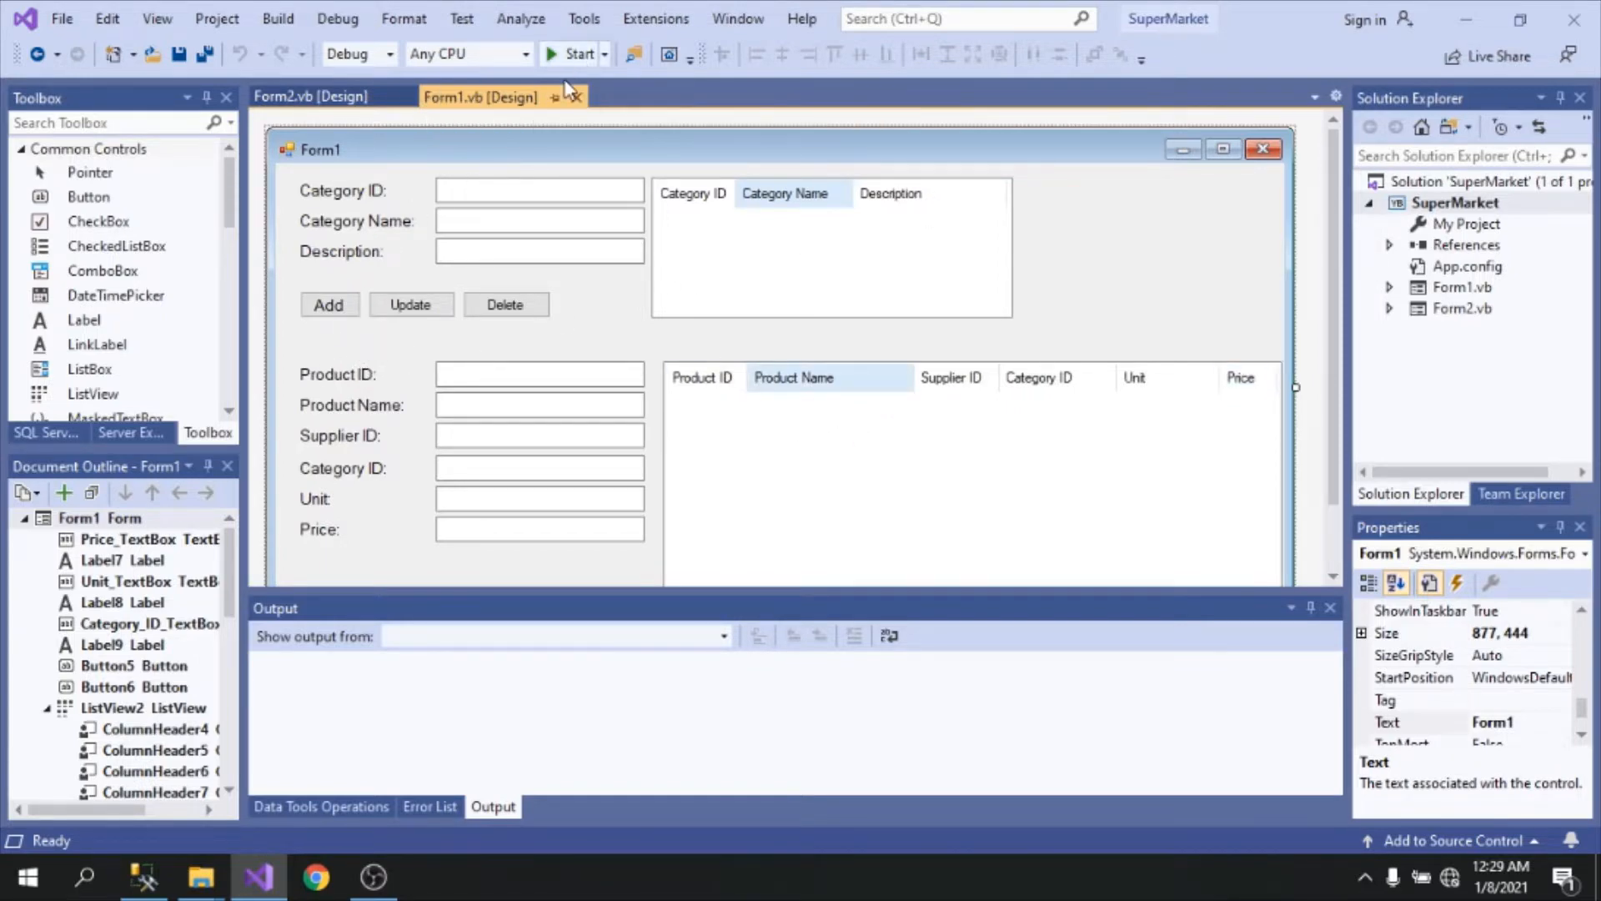
click(576, 55)
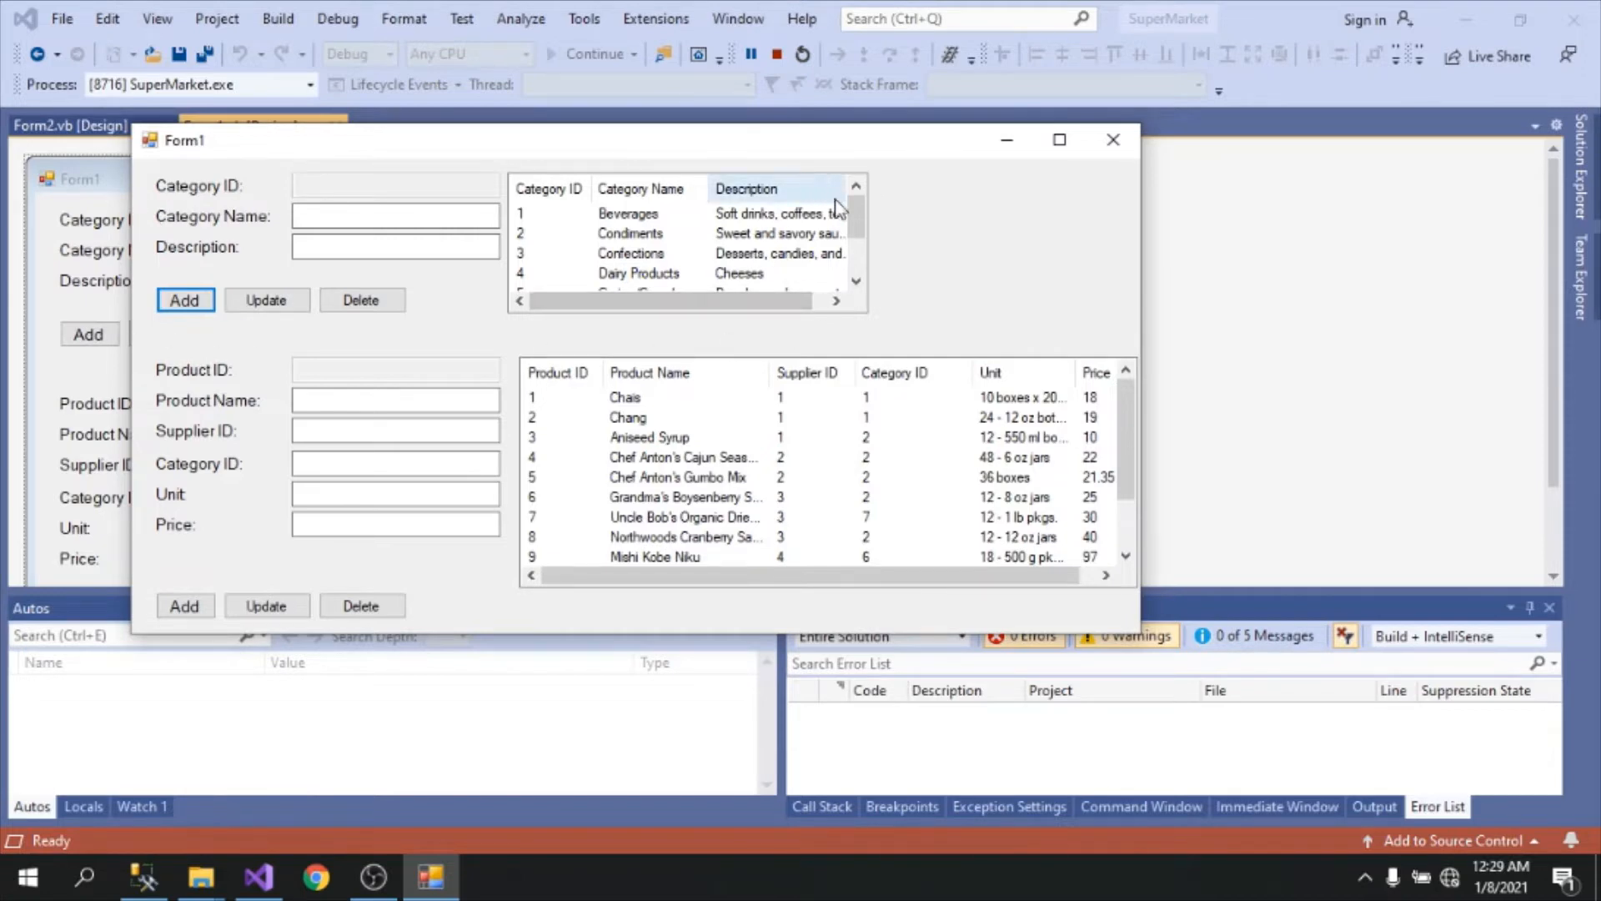
drag(855, 222, 852, 255)
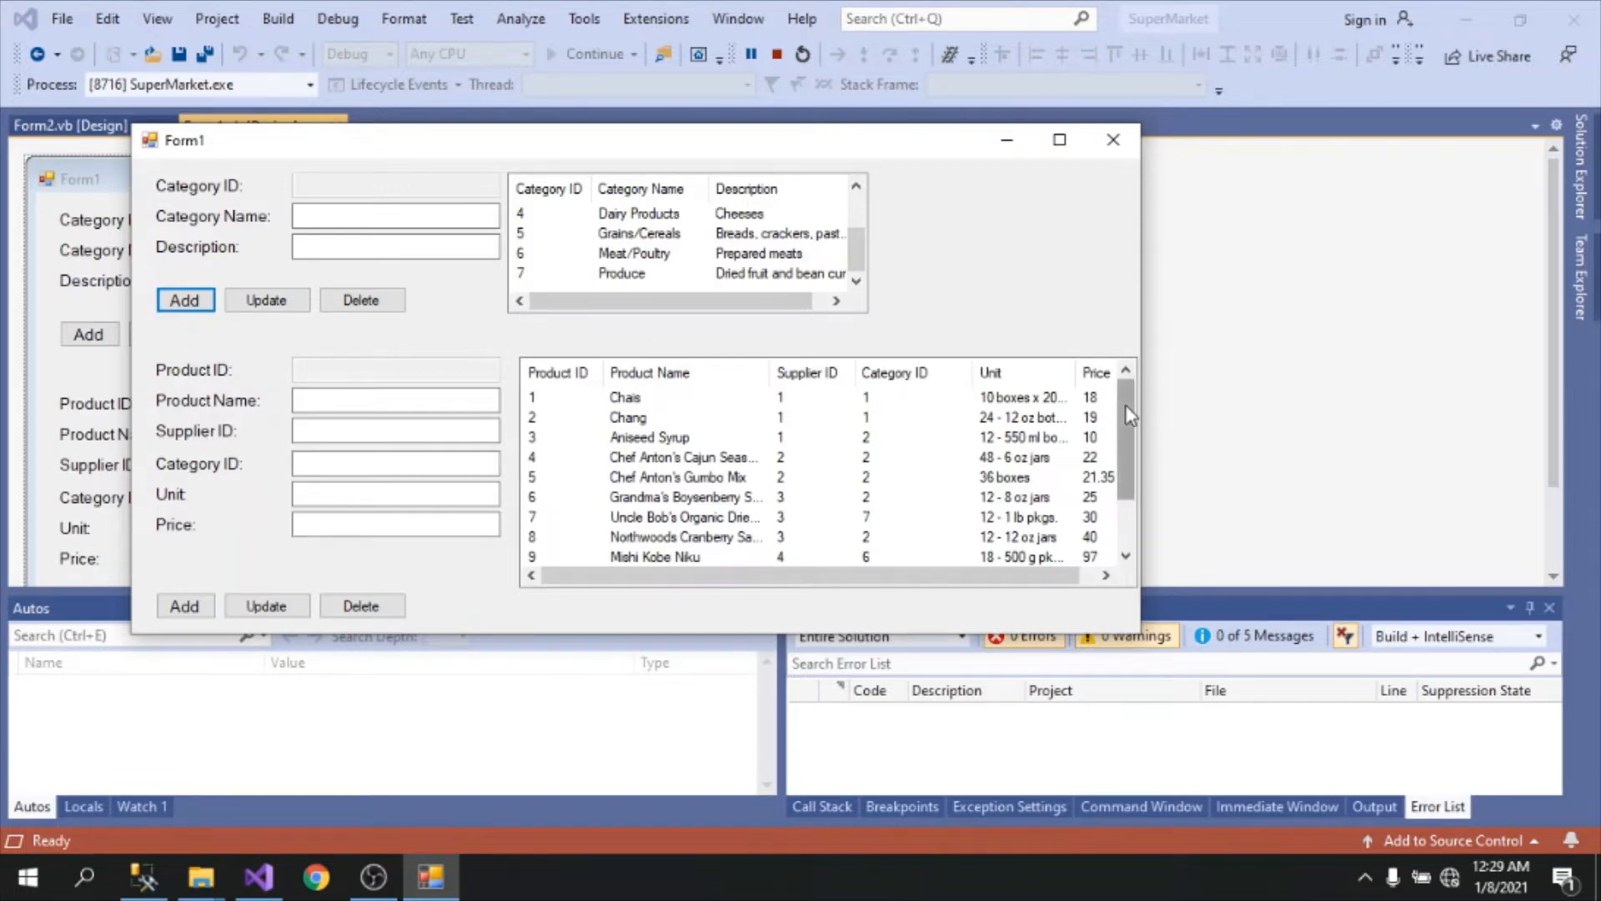
drag(1129, 415, 1137, 483)
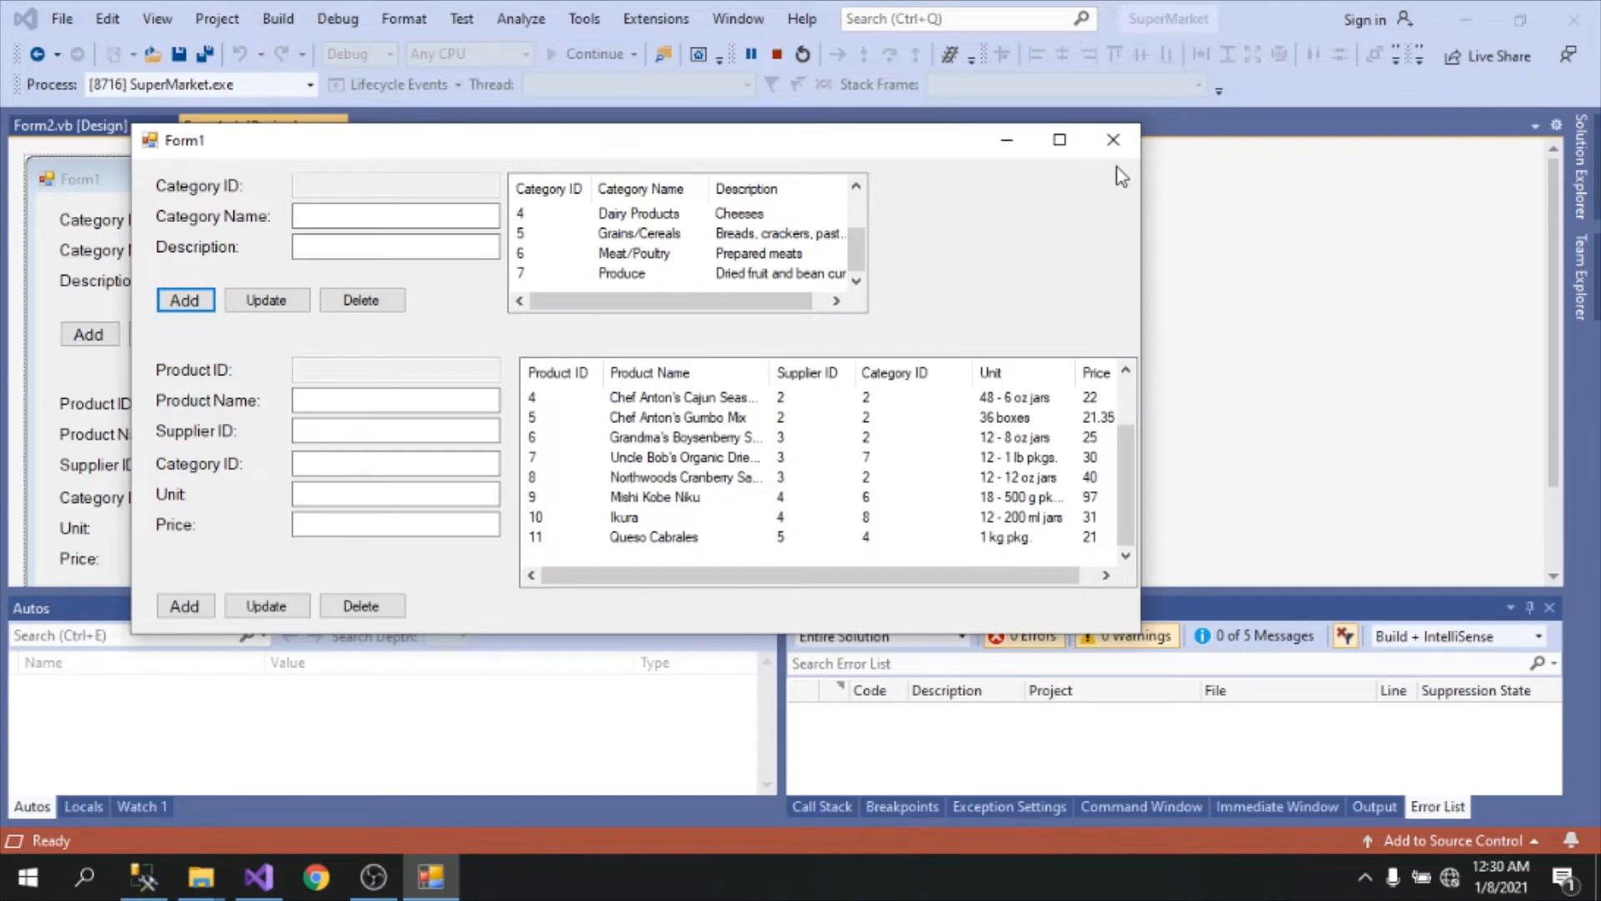
click(1113, 139)
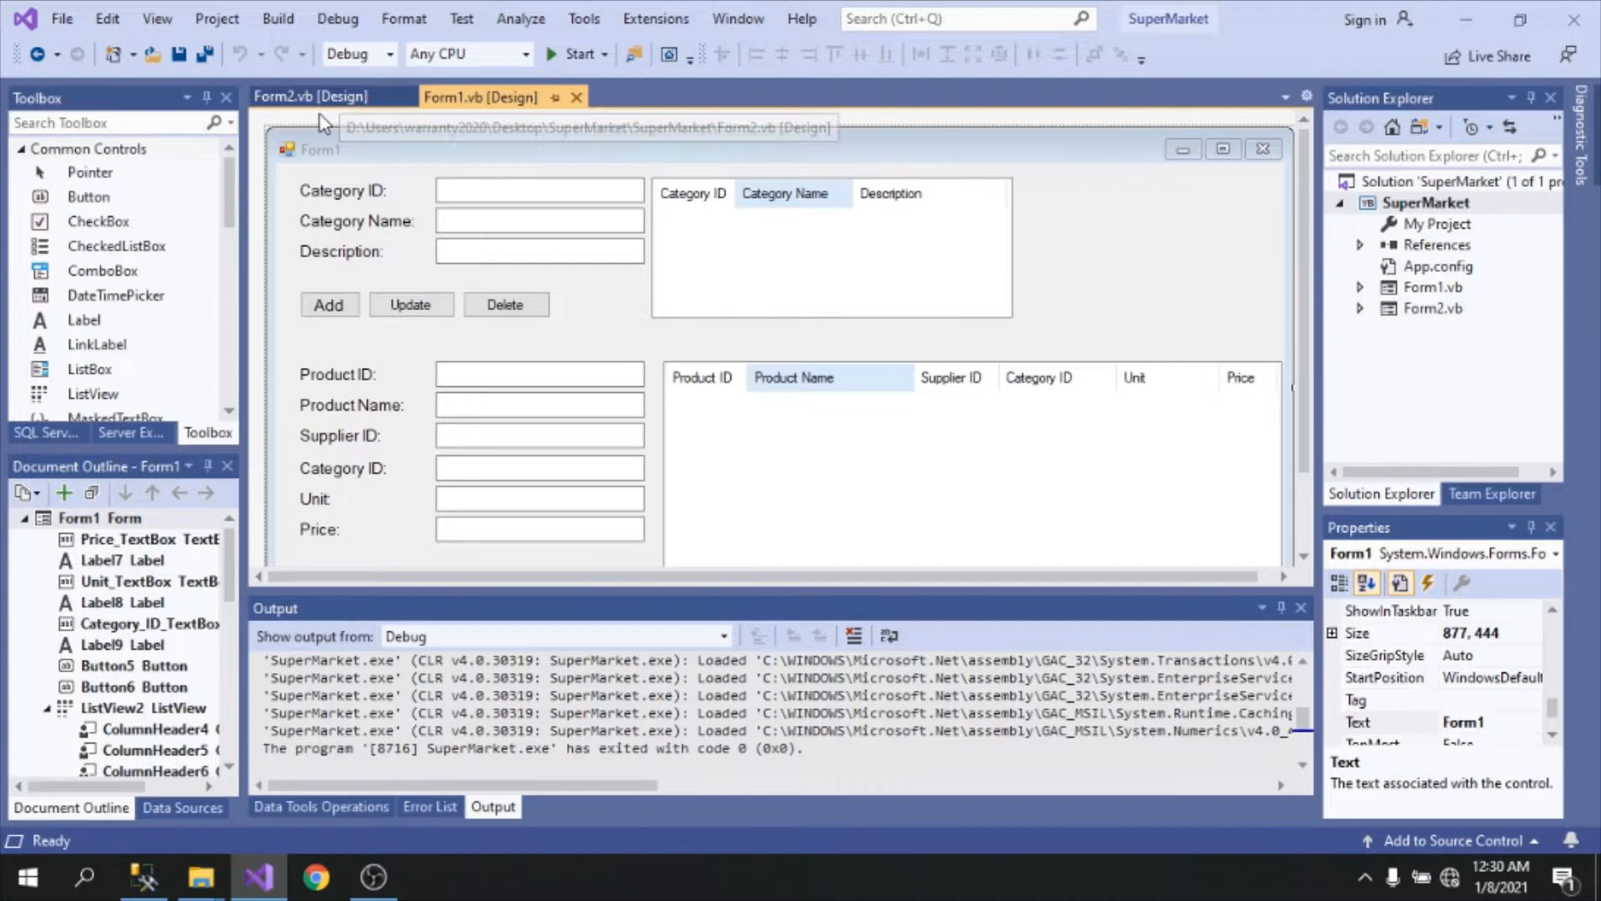
Step: Add a CrystalReportViewer control from the Reporting group to Form2
click(327, 98)
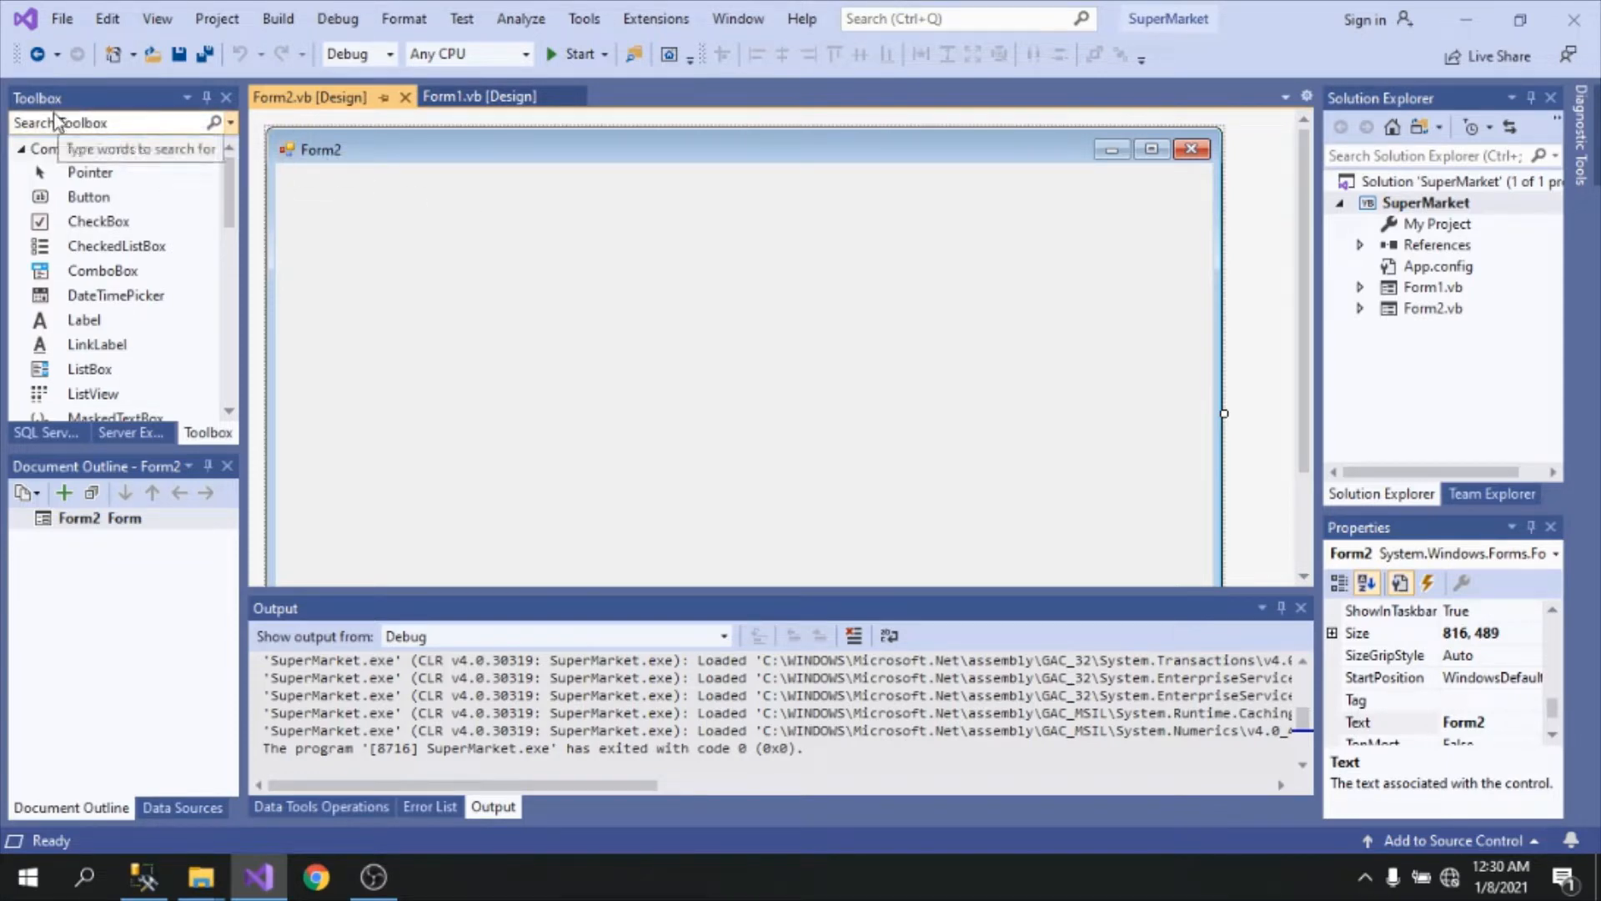
drag(228, 179, 222, 341)
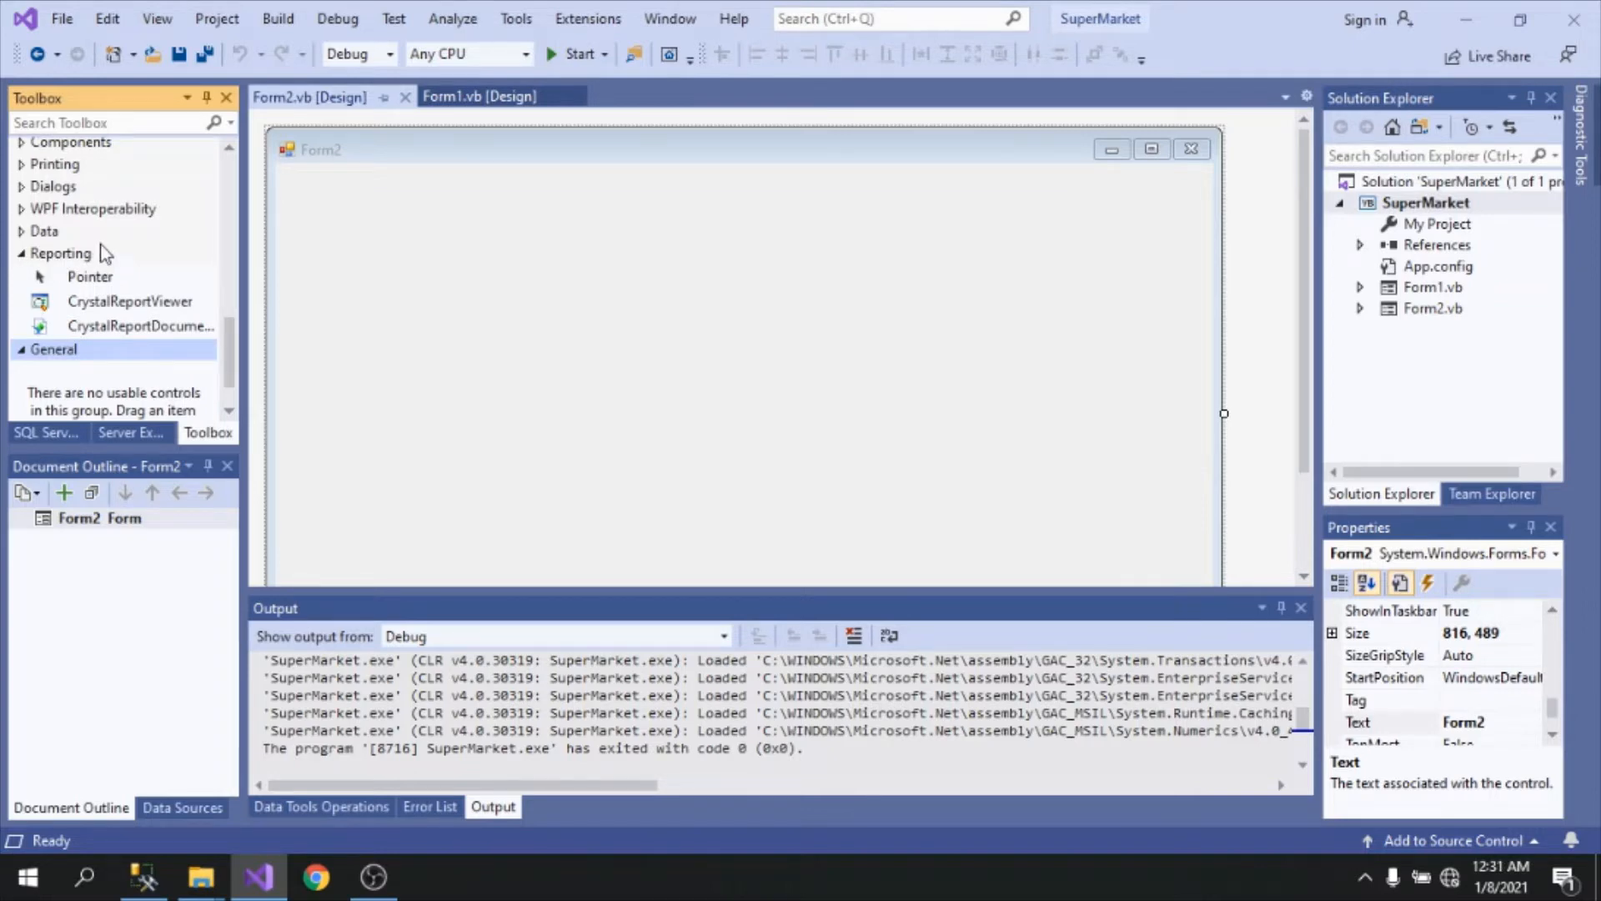
click(125, 308)
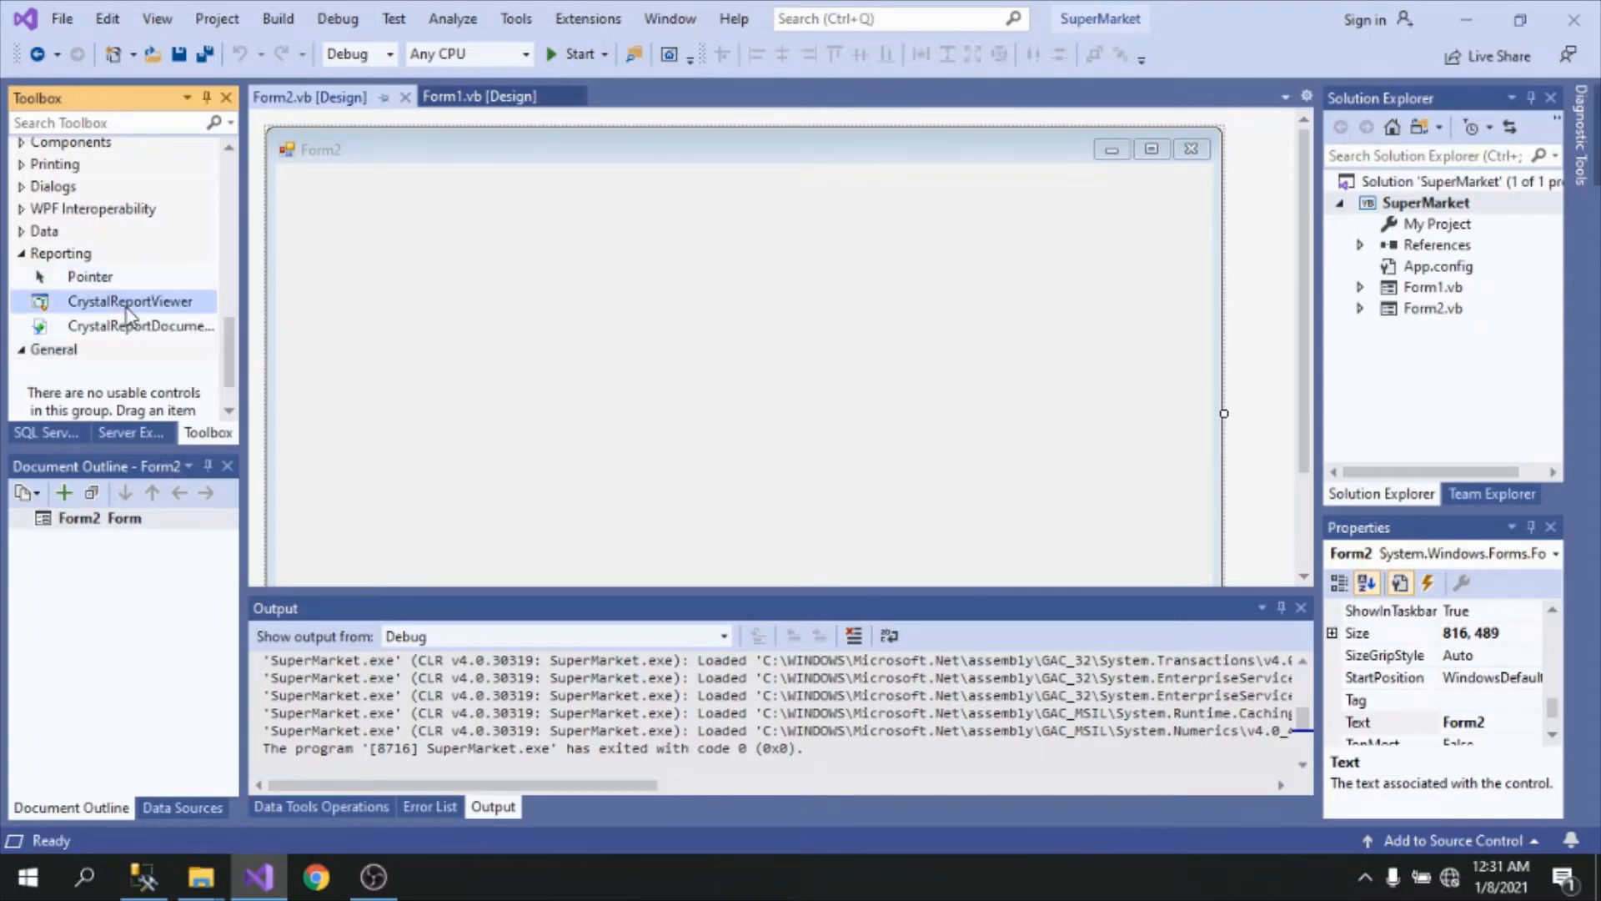
double_click(142, 302)
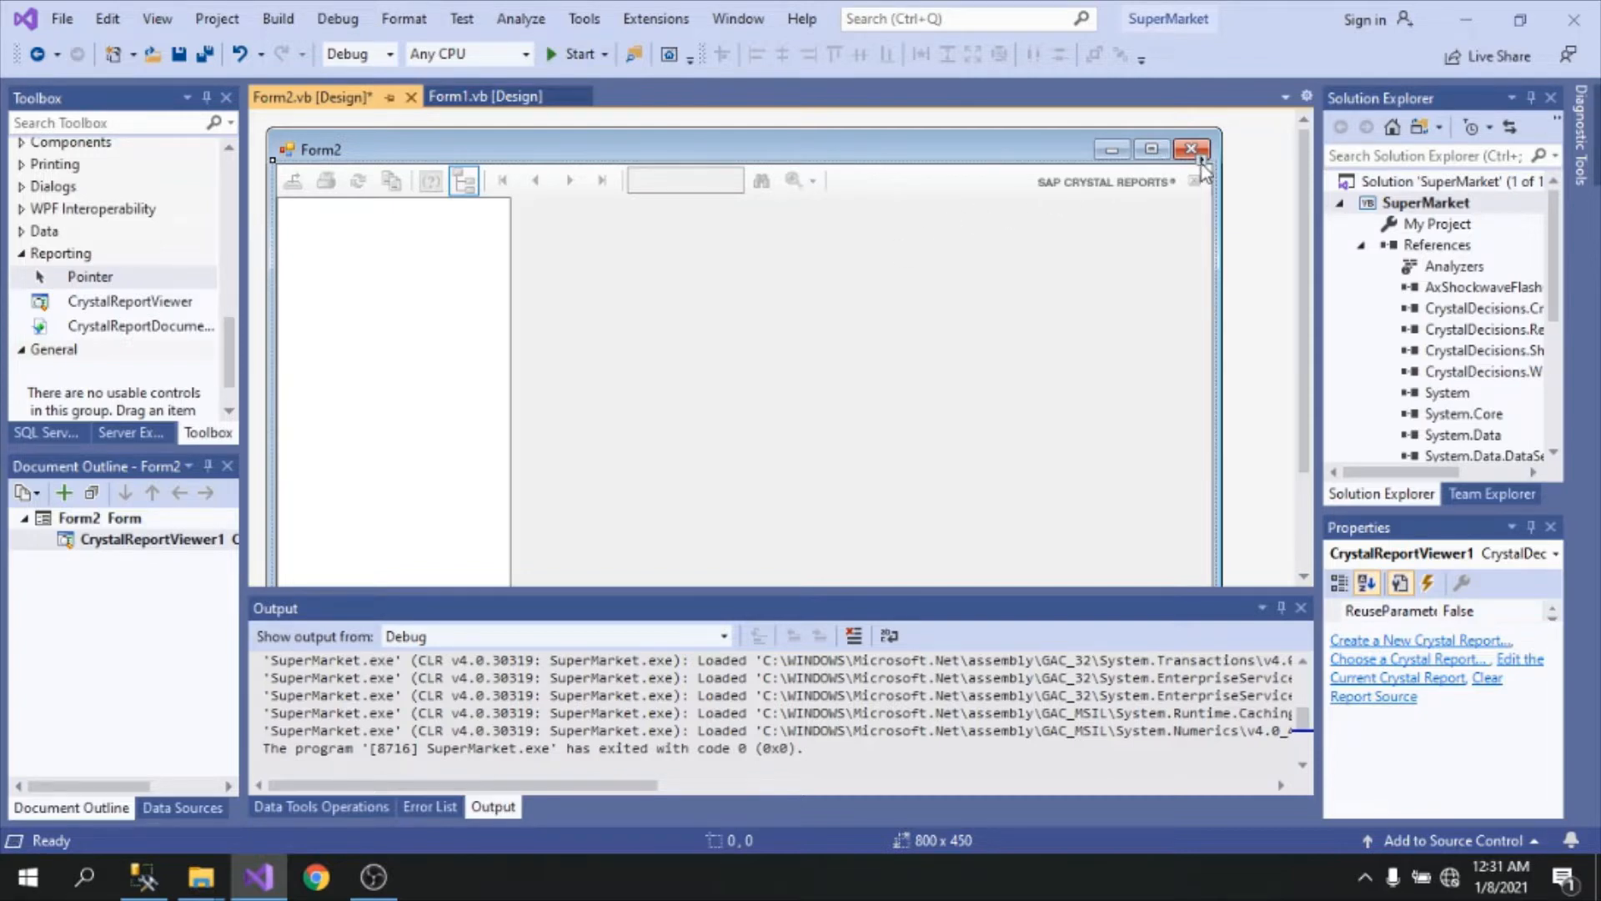
Step: Set the Crystal report viewer's tool panel view to None
click(1204, 169)
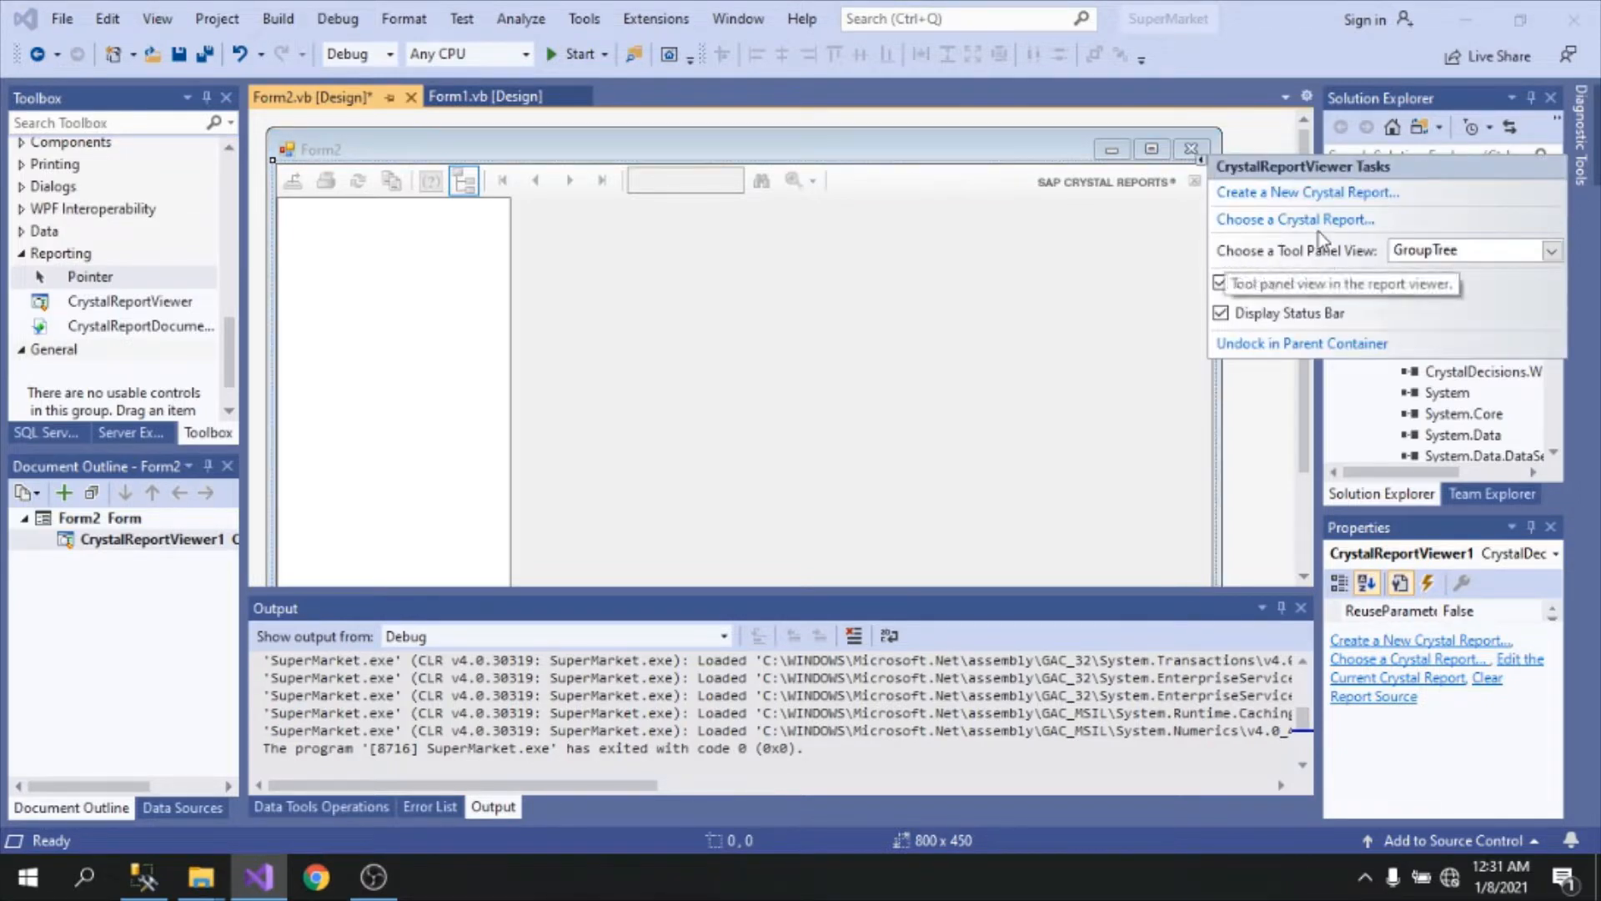
click(1551, 251)
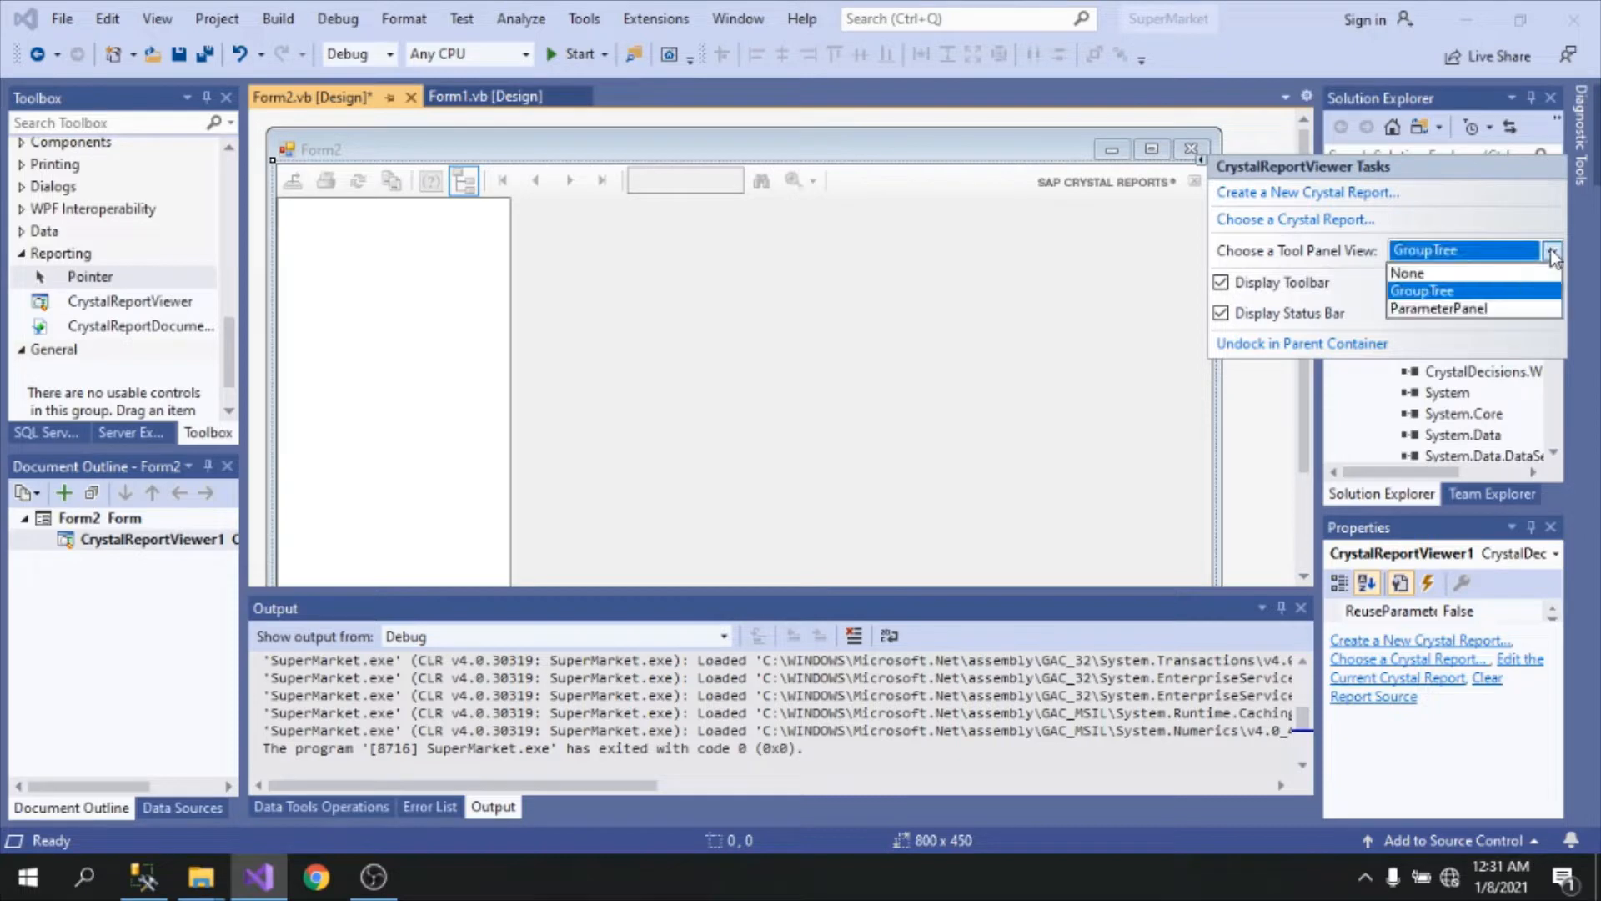
click(1408, 271)
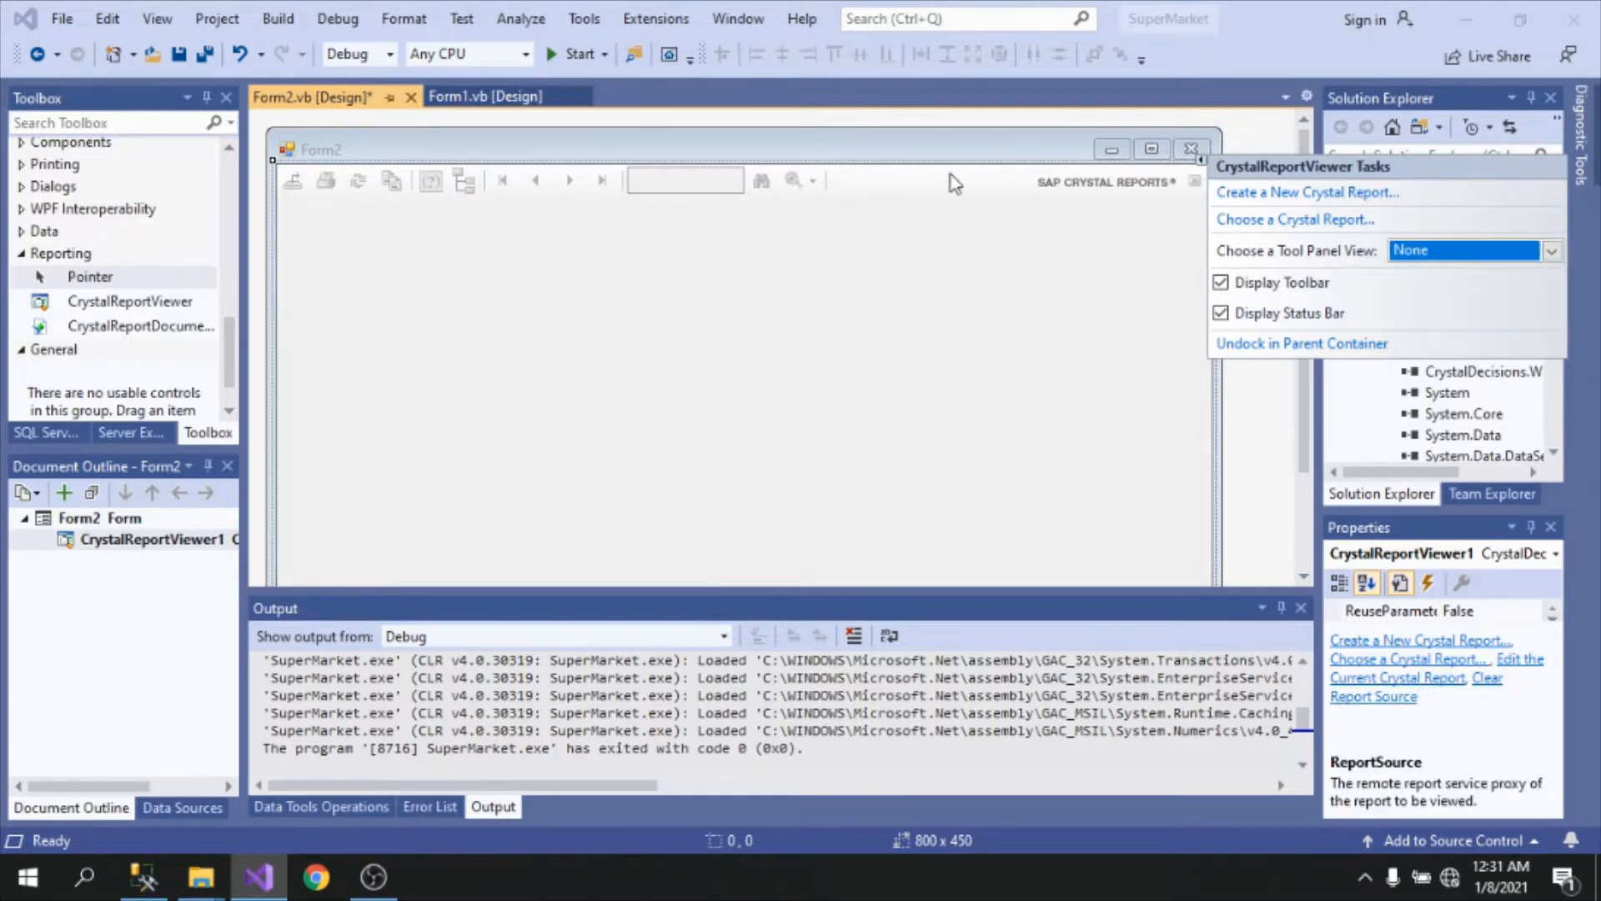
click(137, 325)
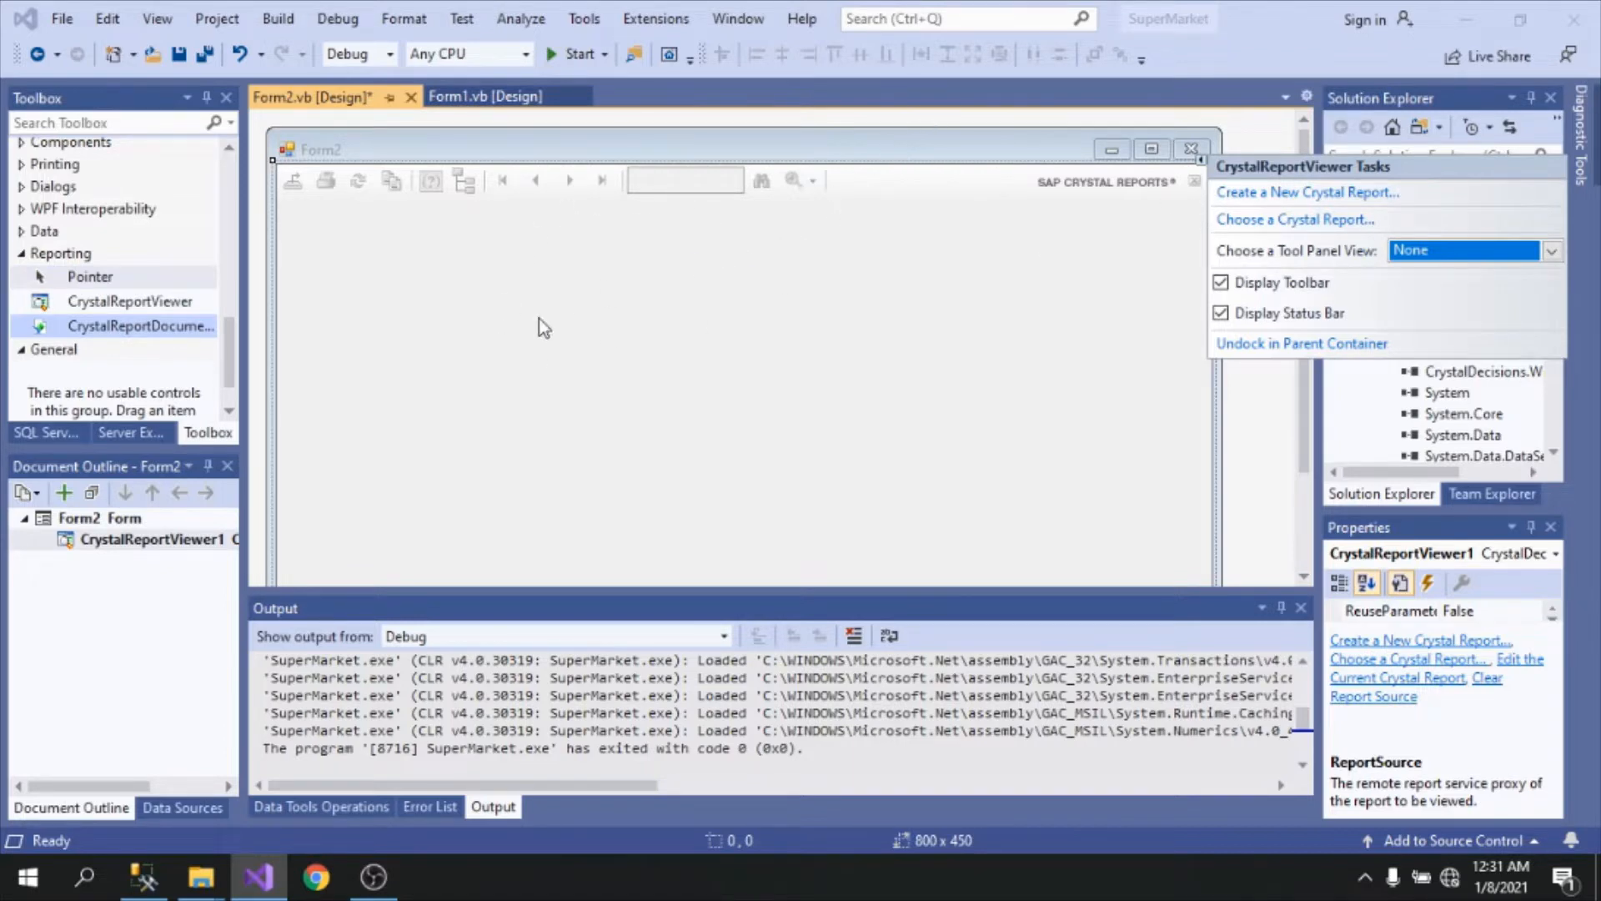
Step: Create a new Crystal report named CrystalReport1.rpt as a blank report and check its preview
click(1293, 193)
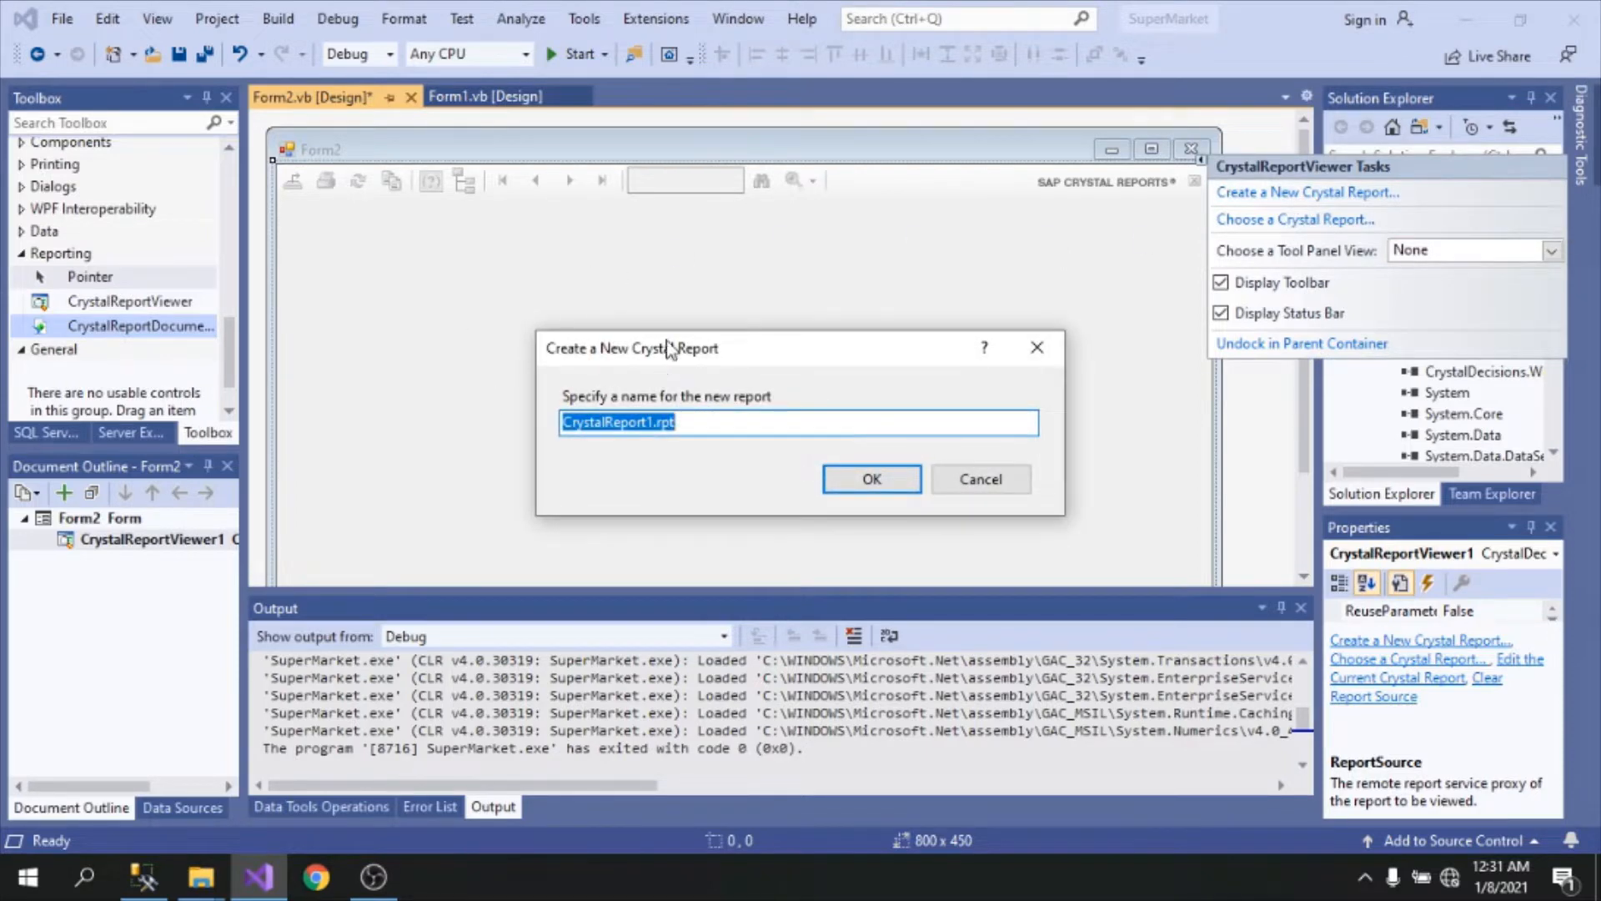
drag(657, 351, 605, 237)
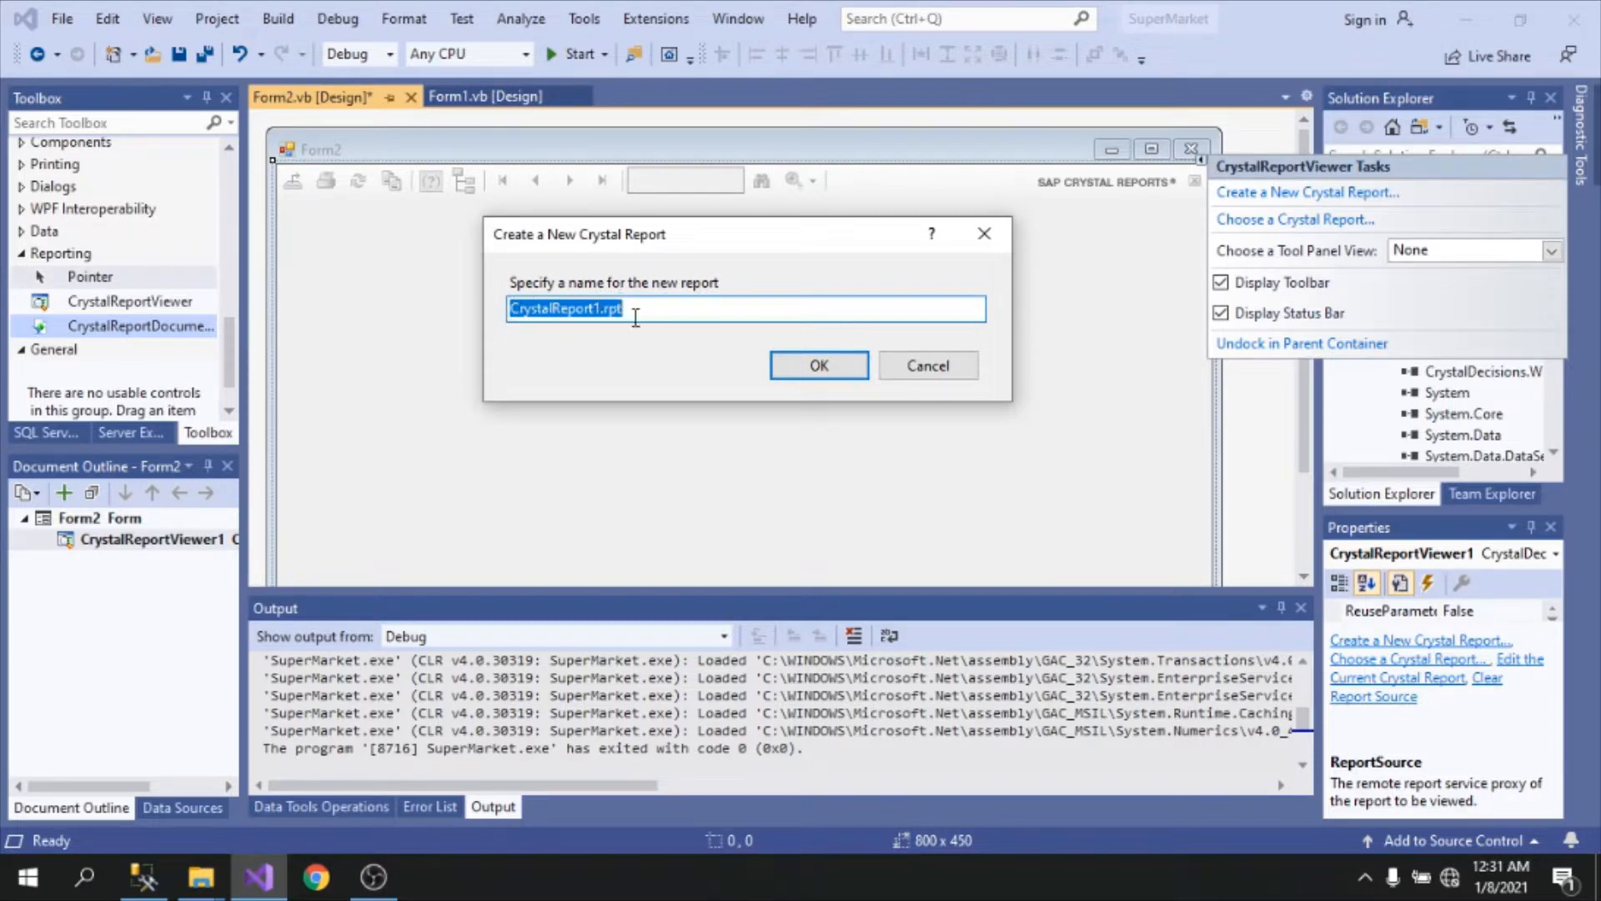
click(818, 367)
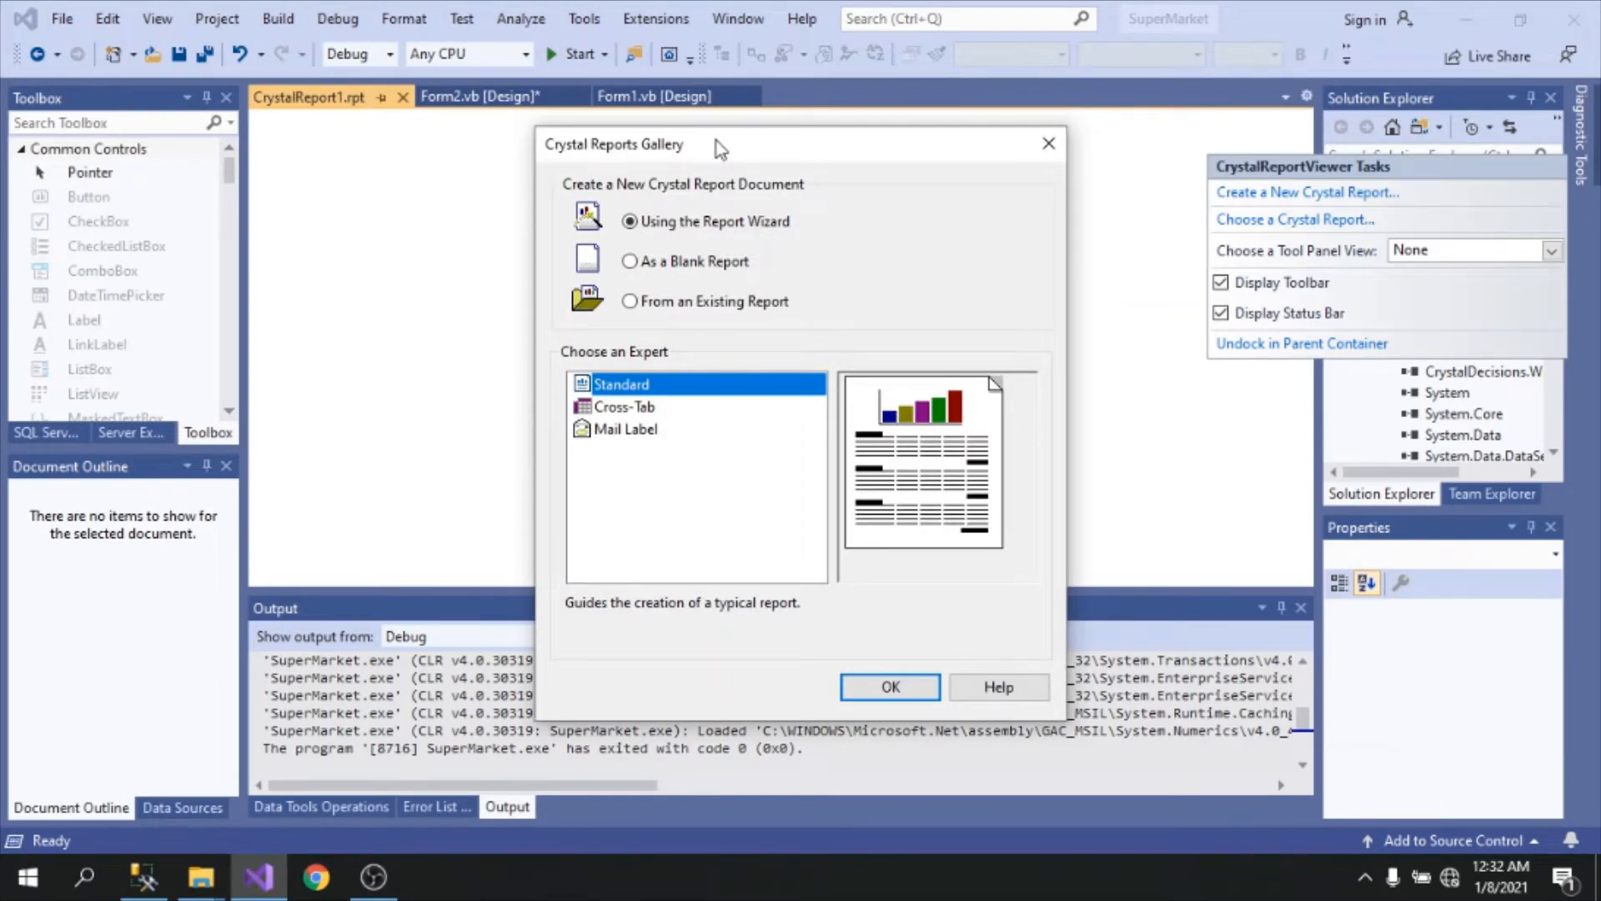
click(663, 263)
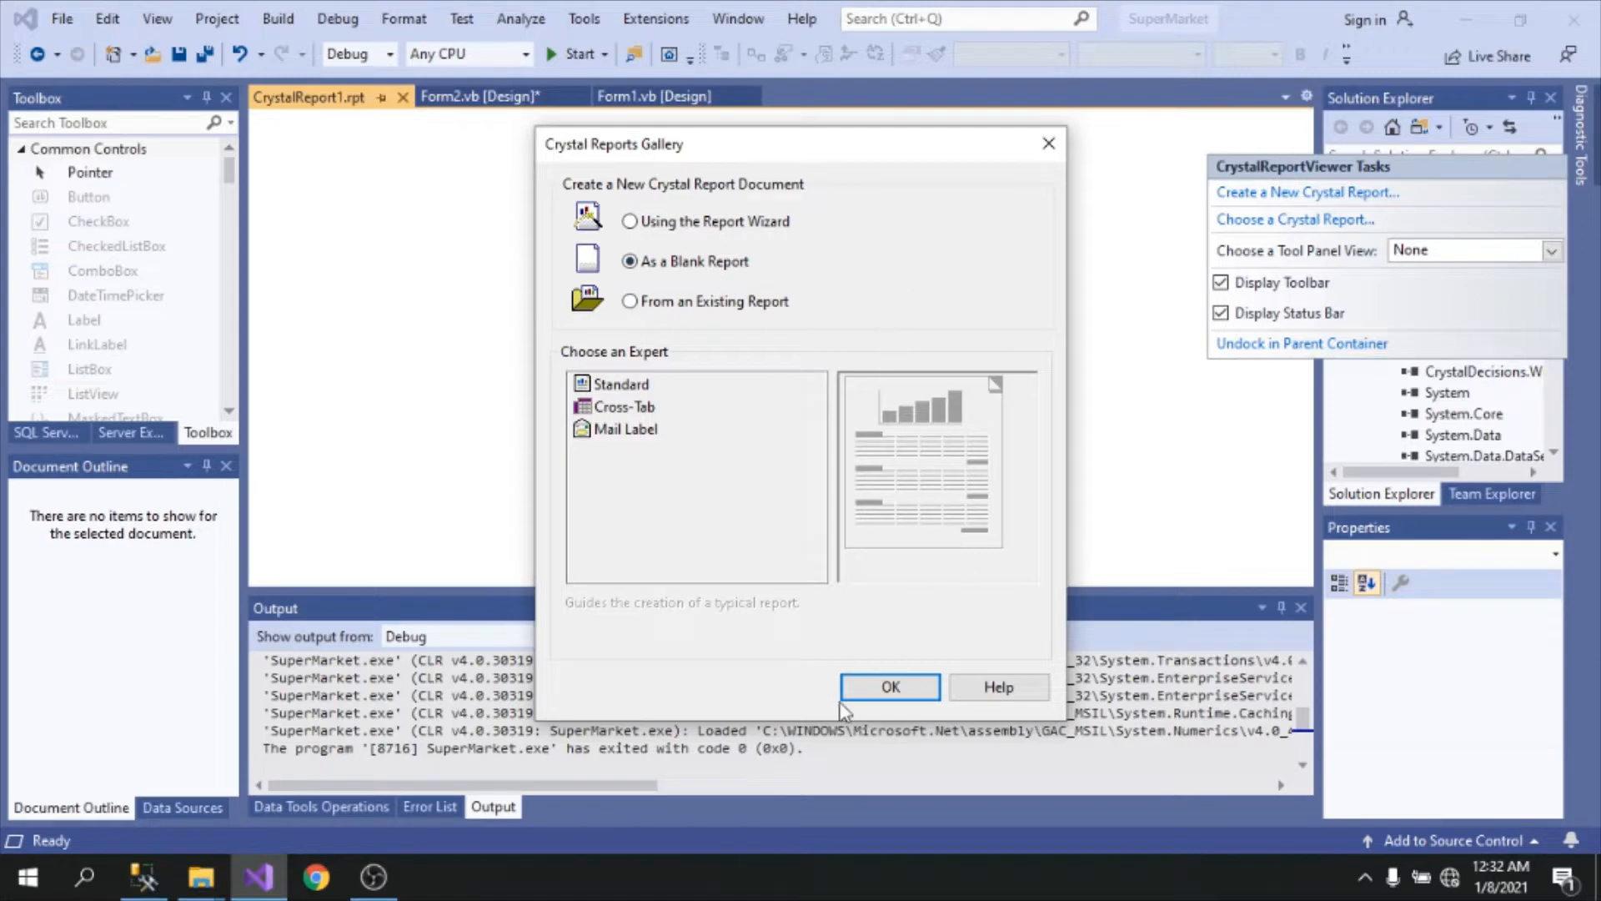
click(887, 692)
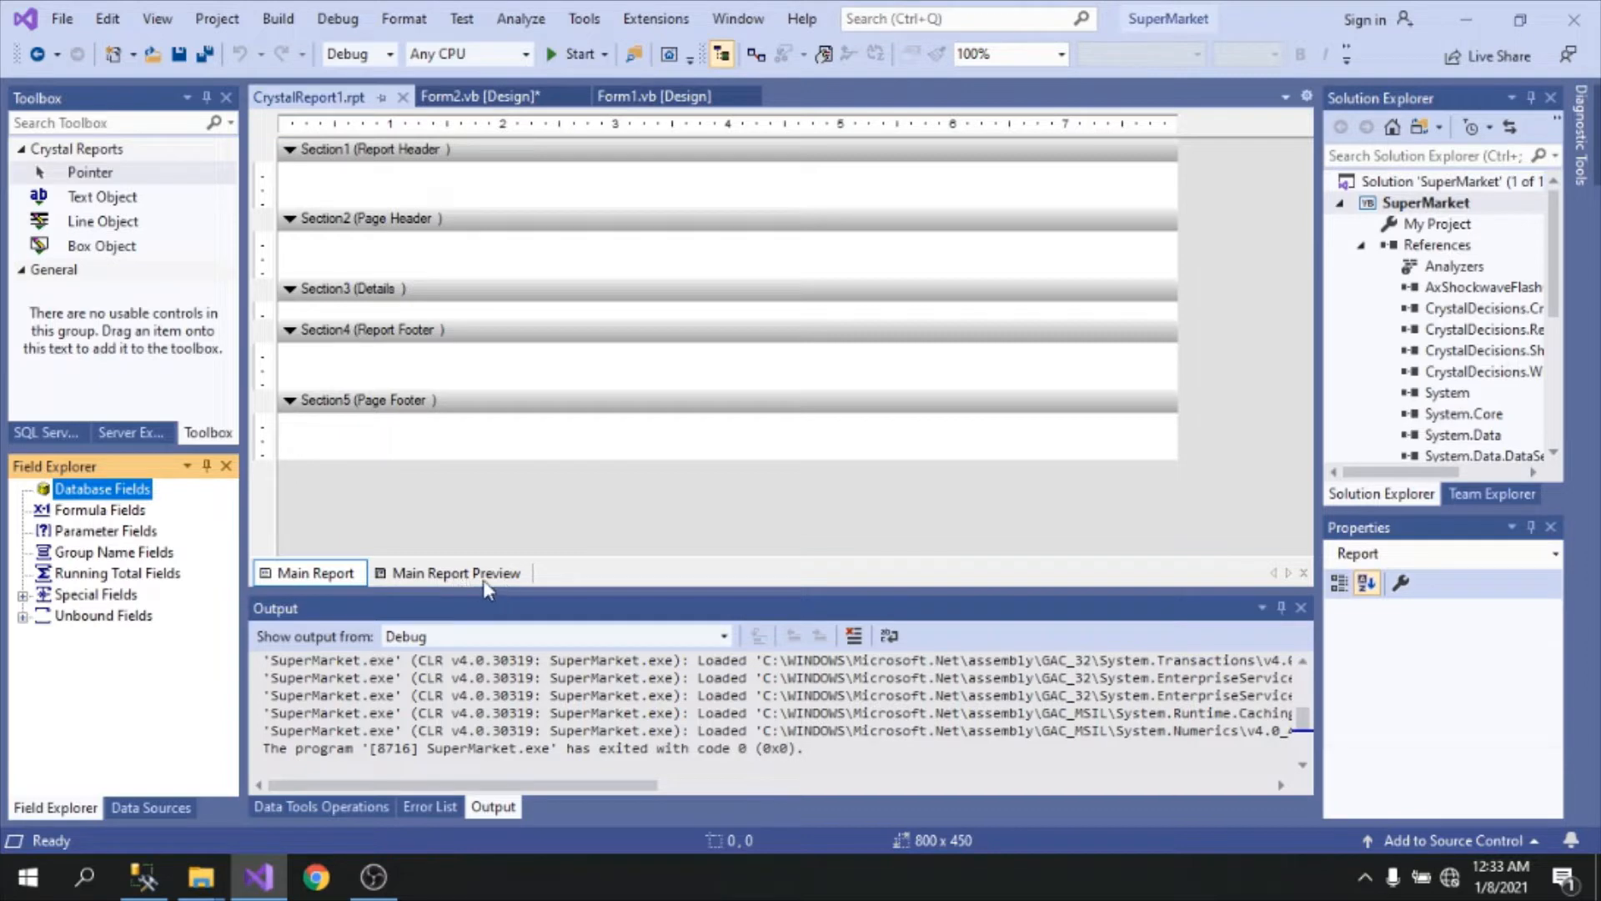
click(447, 578)
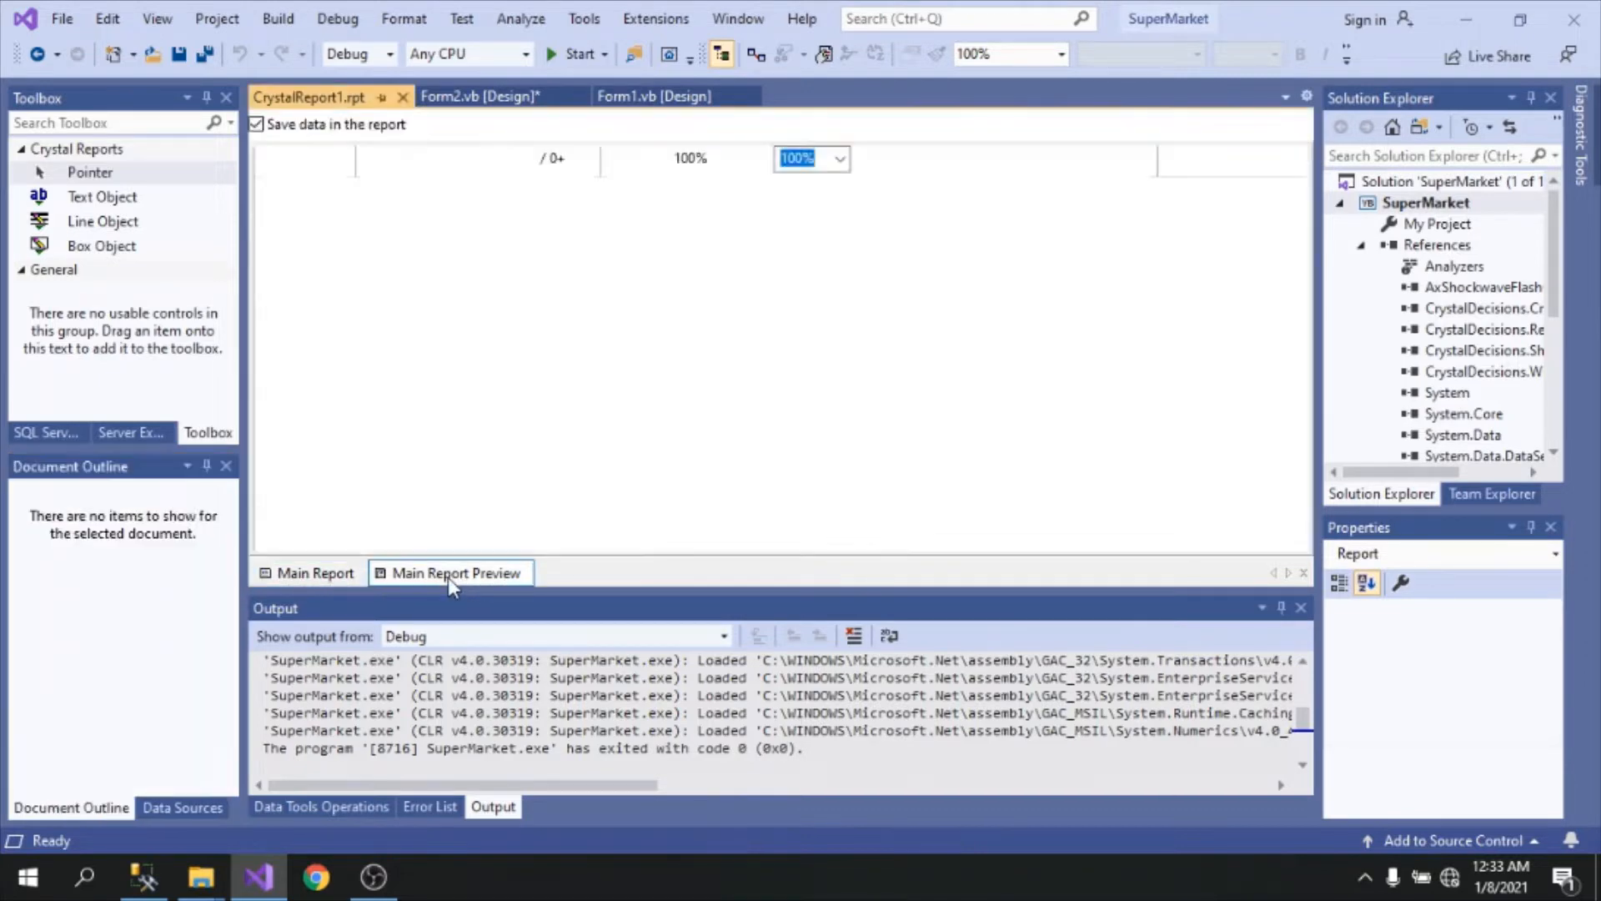
click(322, 574)
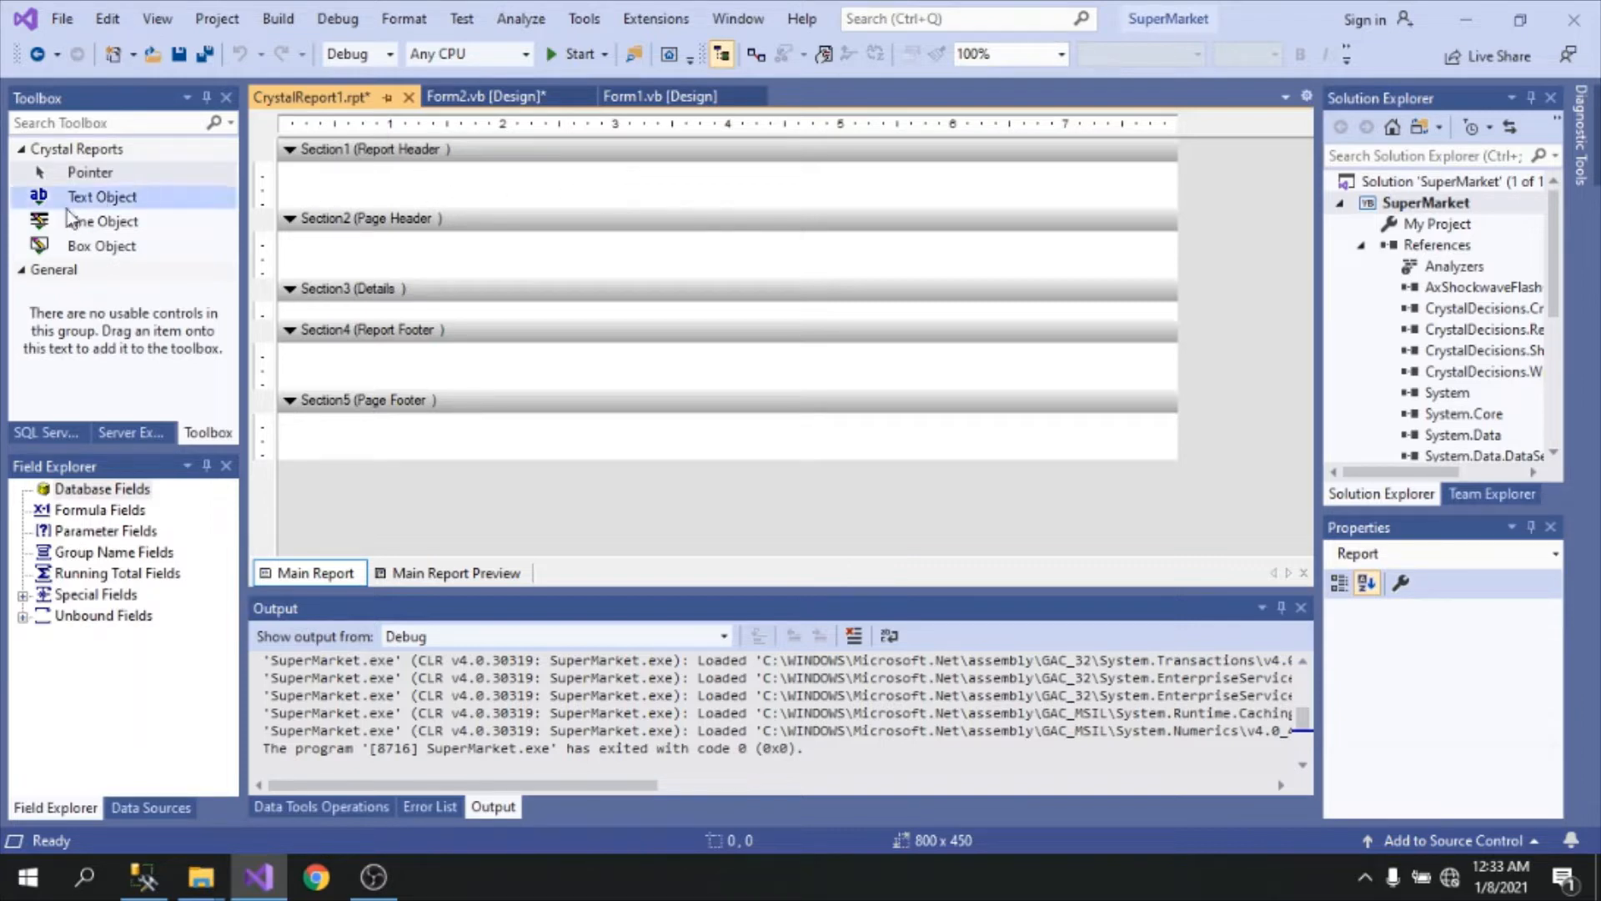
Step: Place a text object reading "SuperMarket Report" in the Report Header section
drag(92, 197, 314, 180)
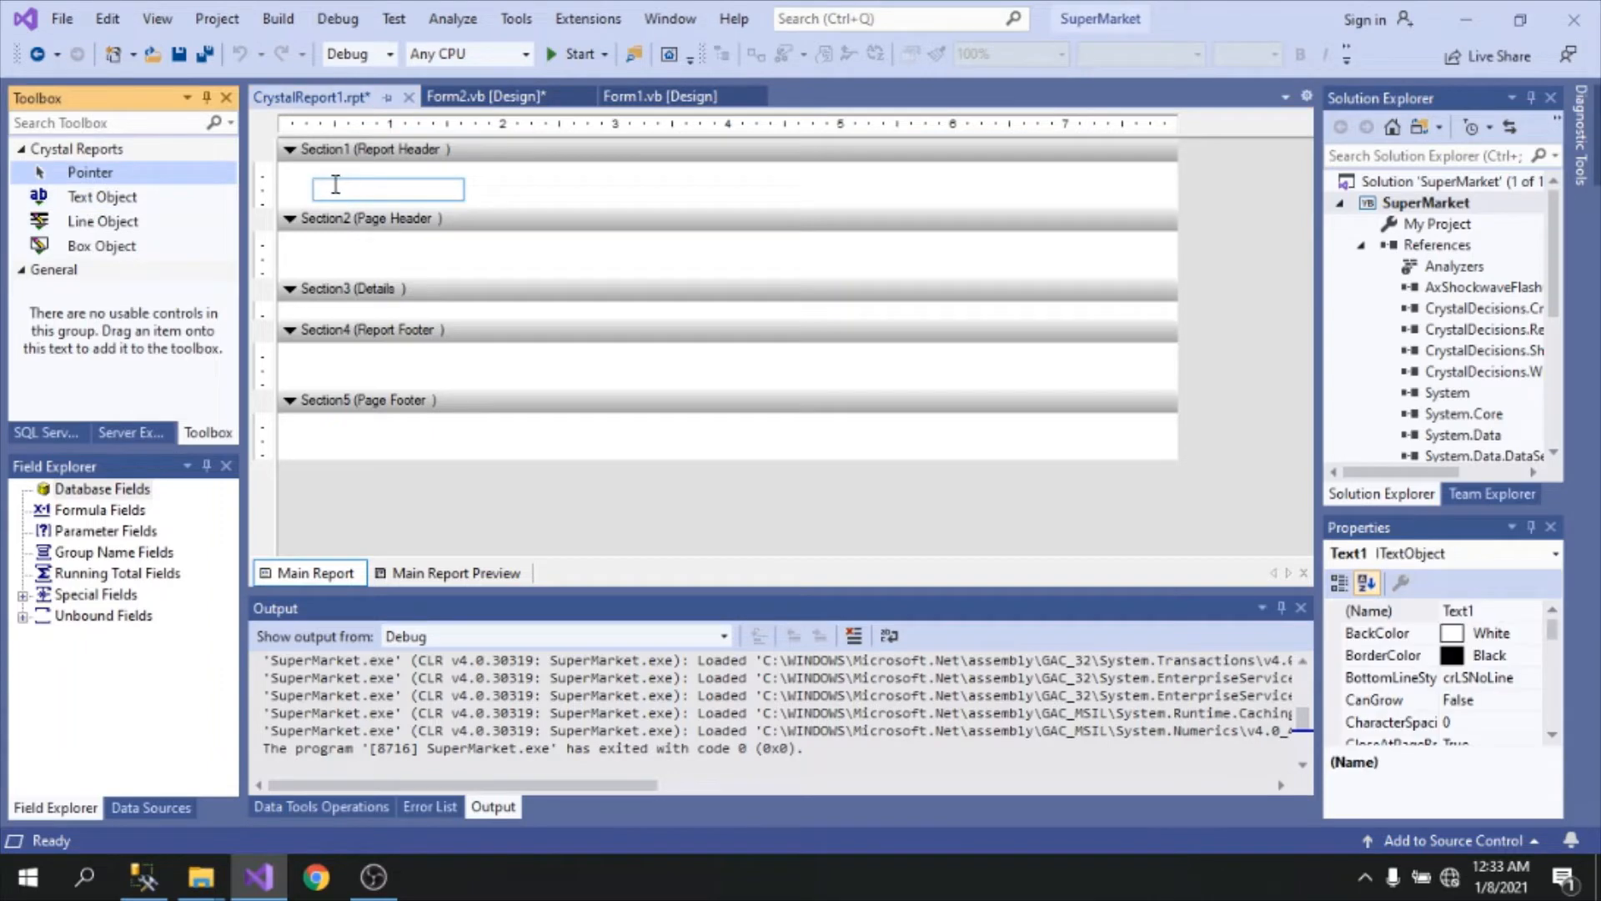
text(SuperMarket Report)
click(459, 191)
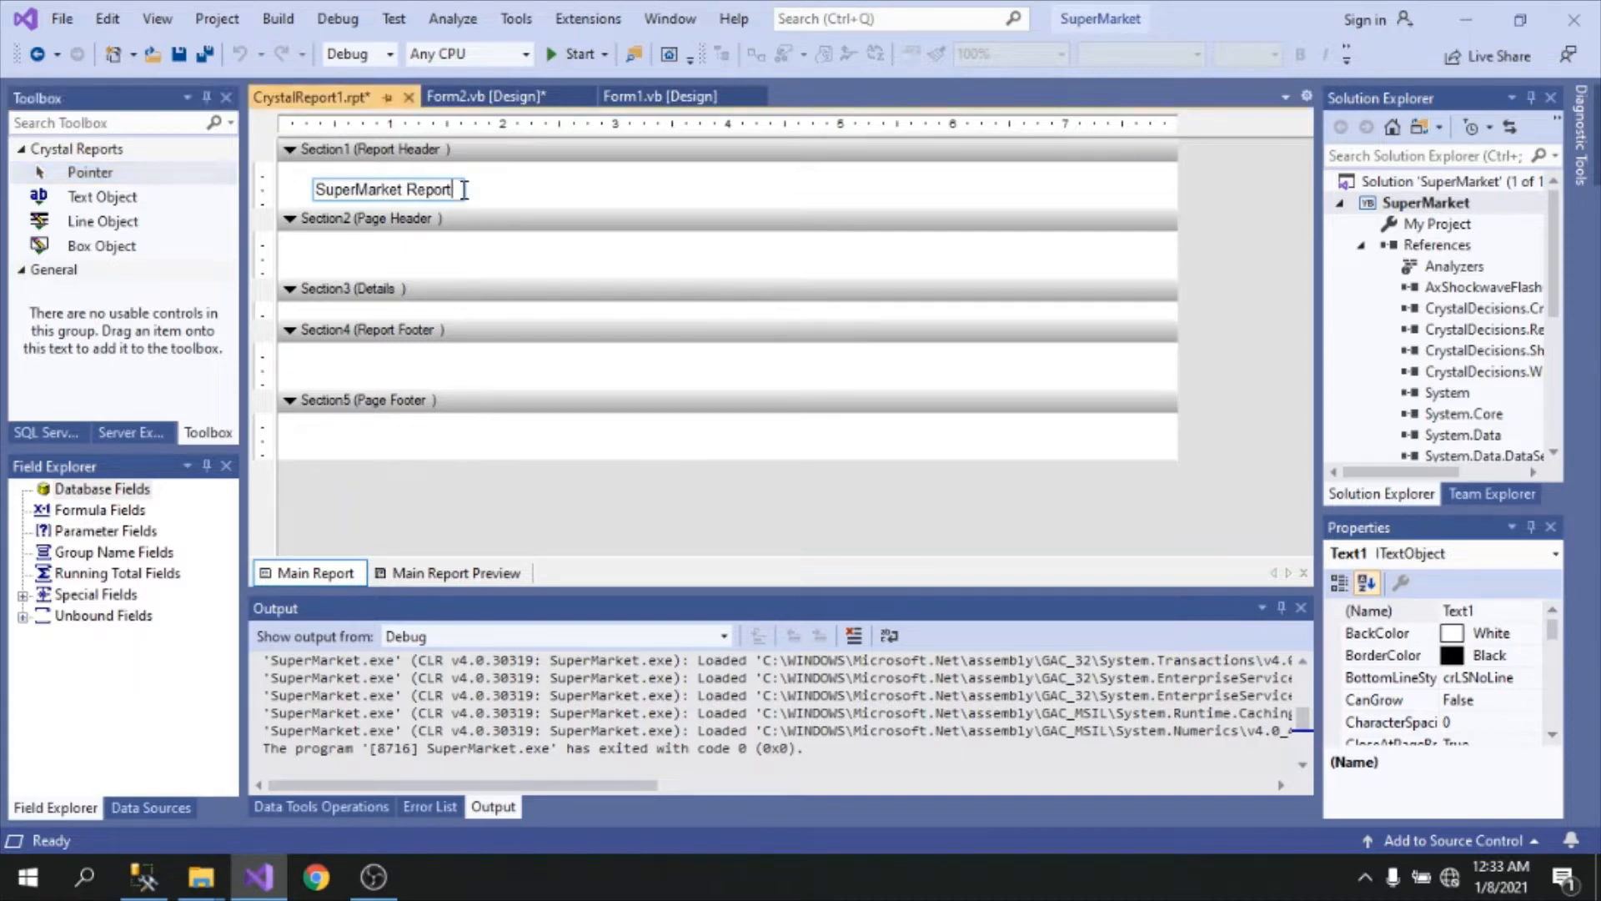
click(458, 191)
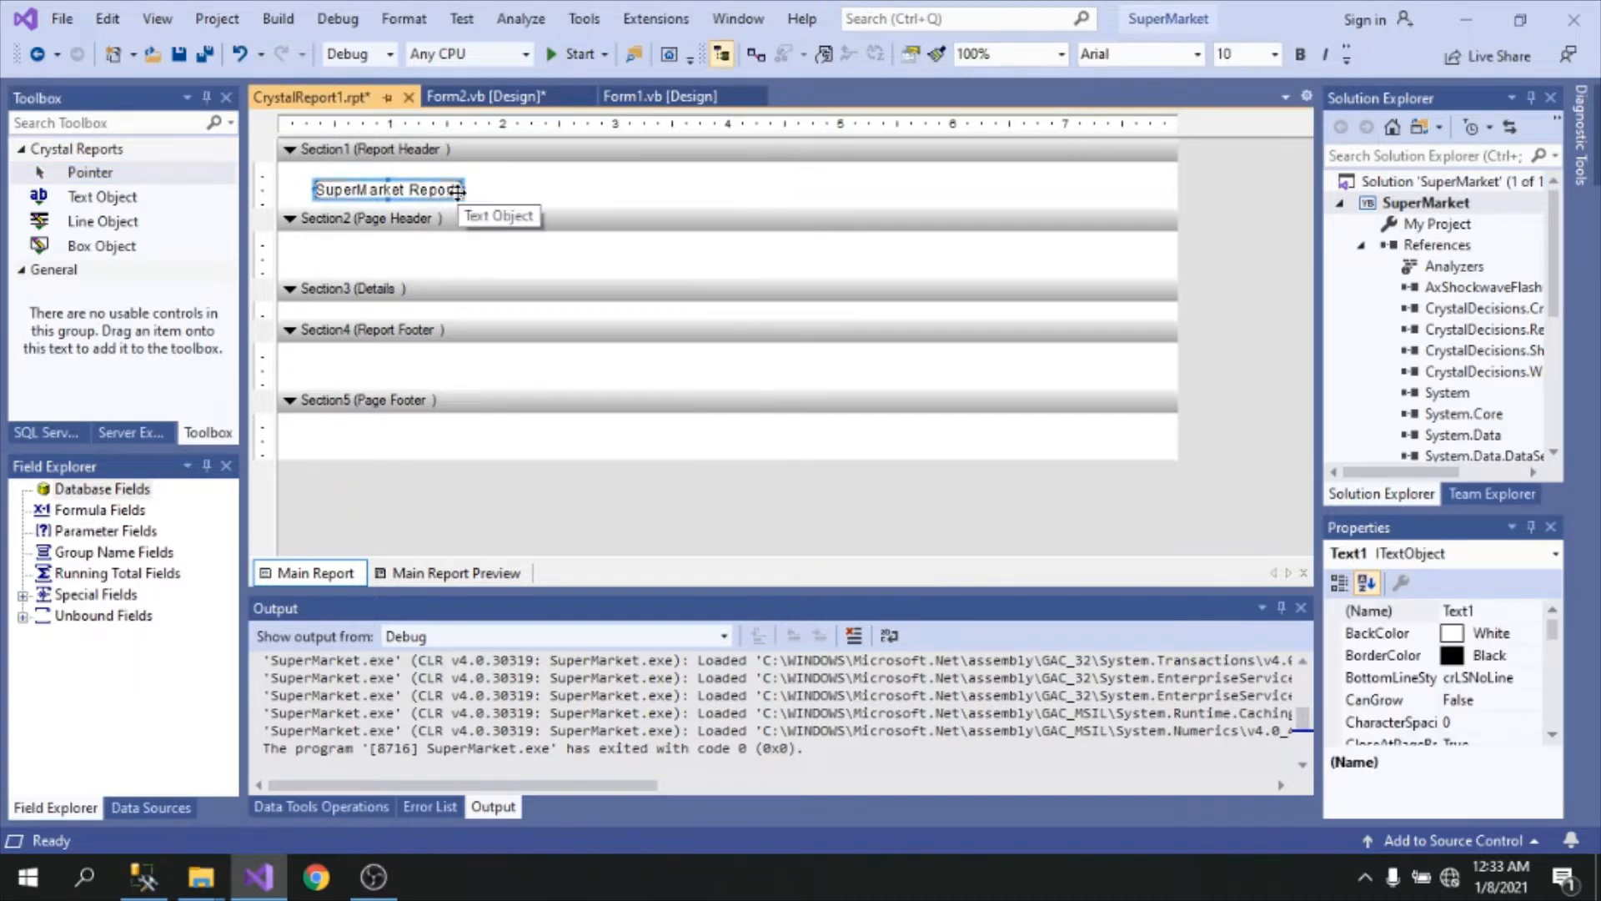
Step: Set the report title's font size to 14 and enlarge its text object so the whole title fits
drag(464, 190, 400, 174)
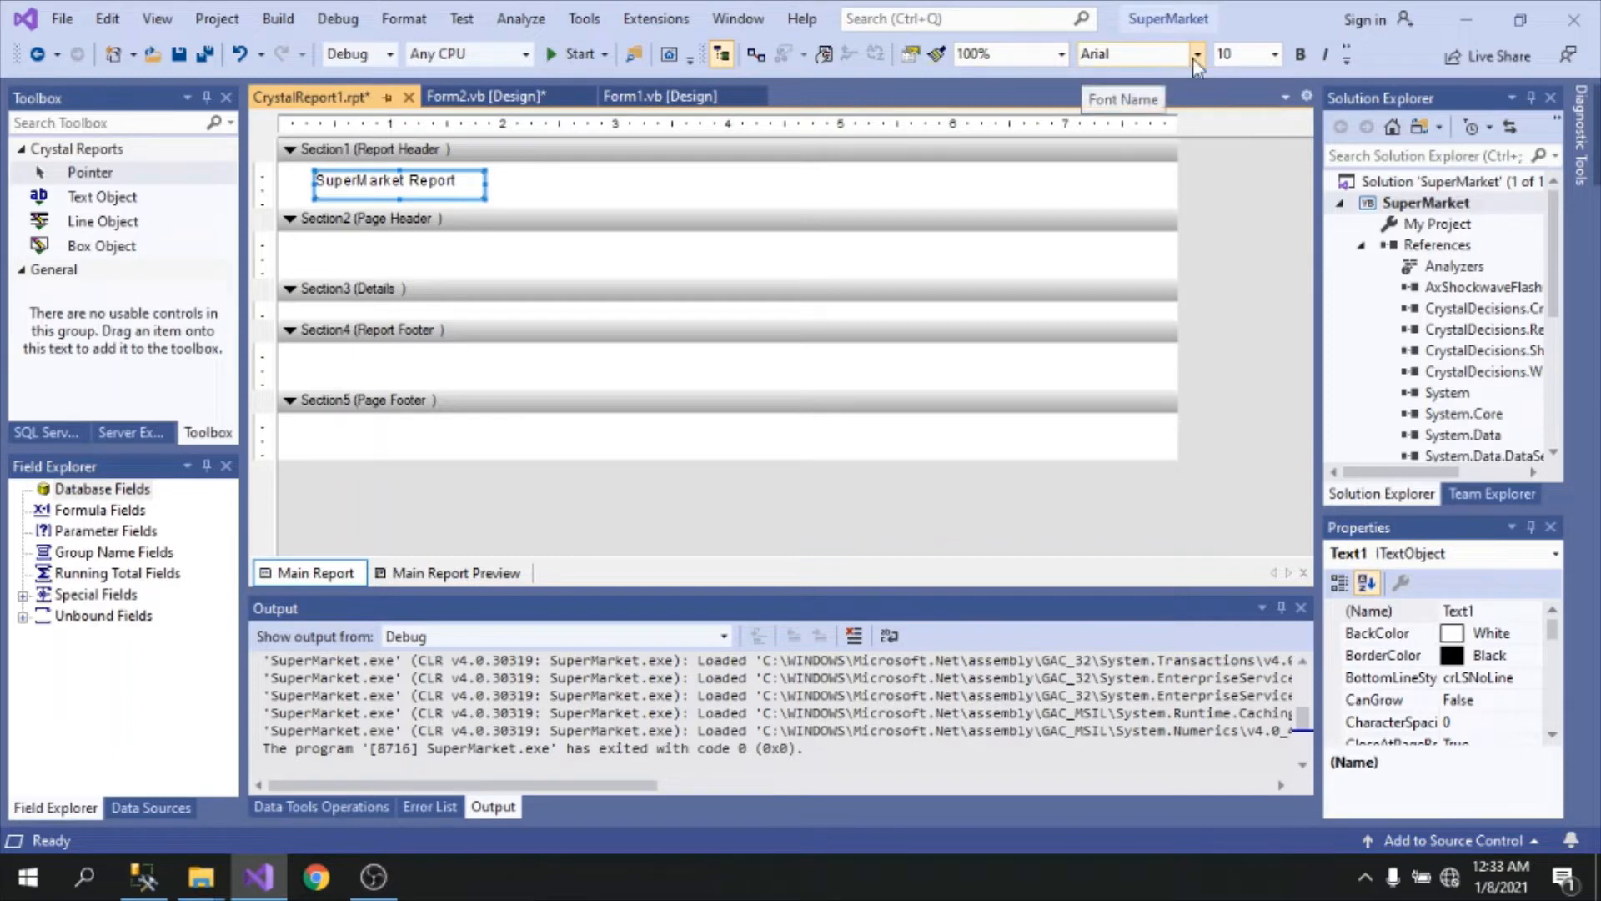
click(1275, 54)
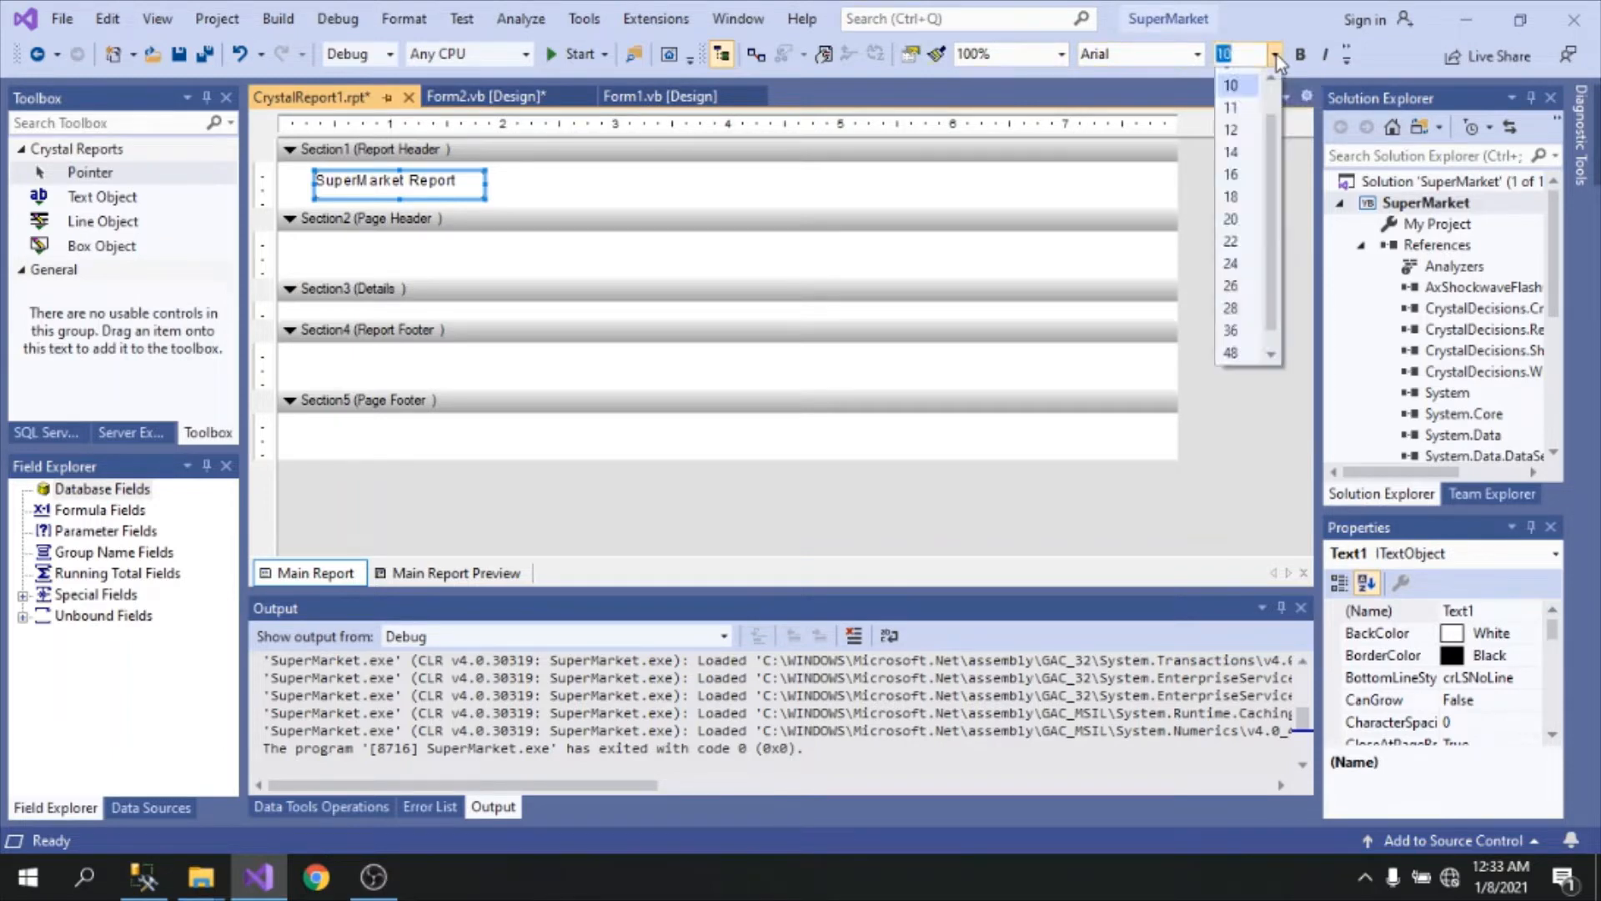
click(1232, 151)
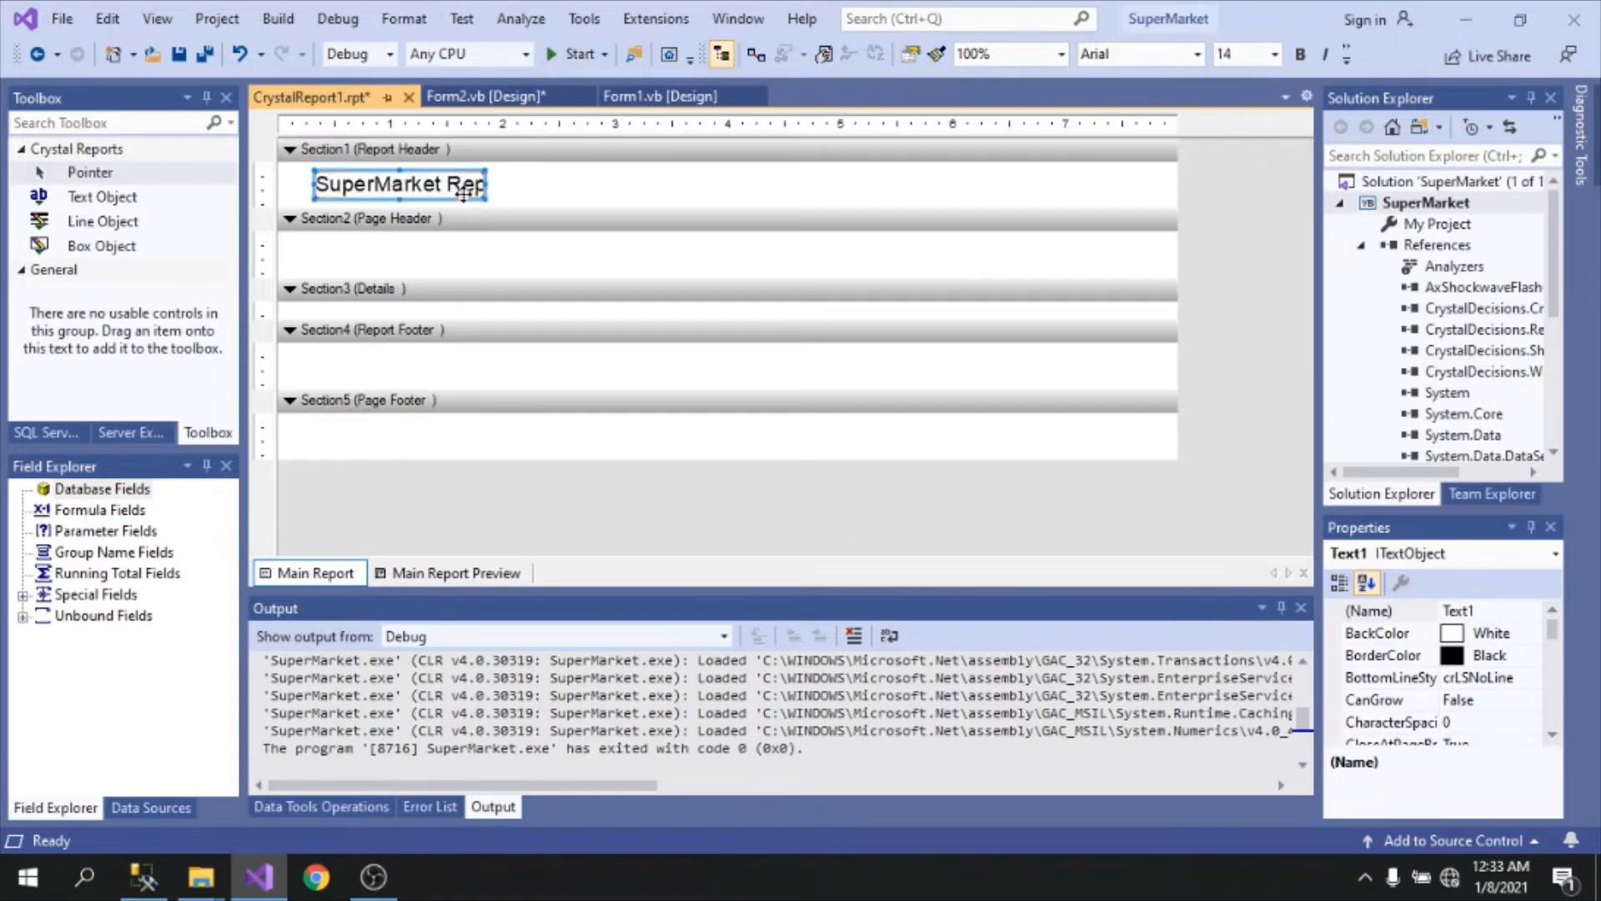
drag(488, 183, 531, 185)
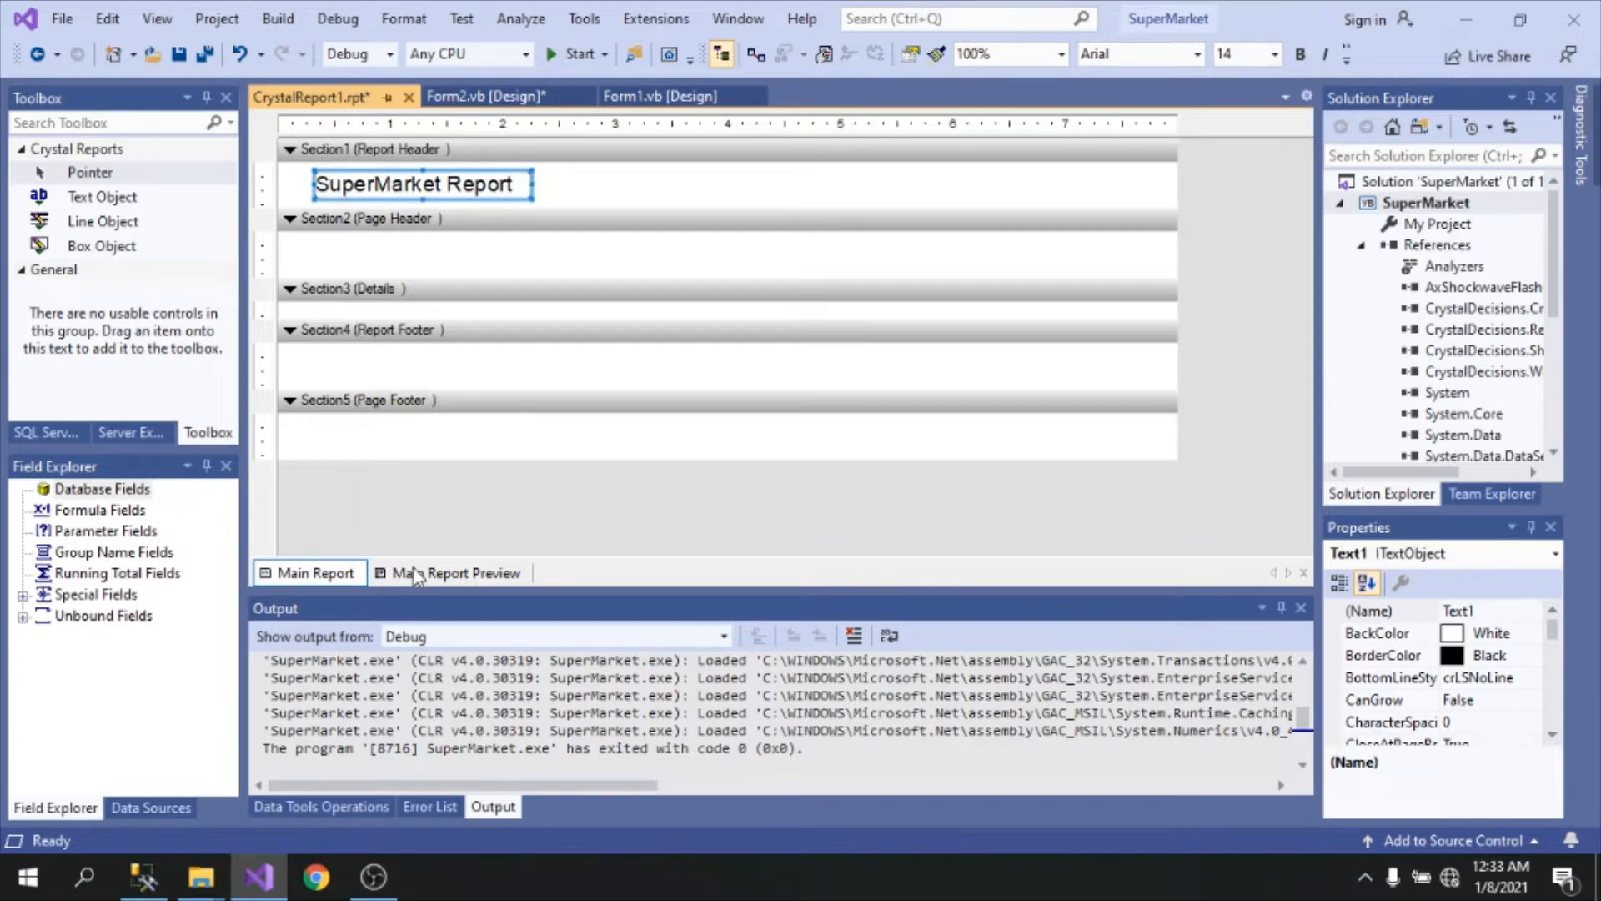
Step: Preview the main report to check the title, and return to the report design
click(472, 576)
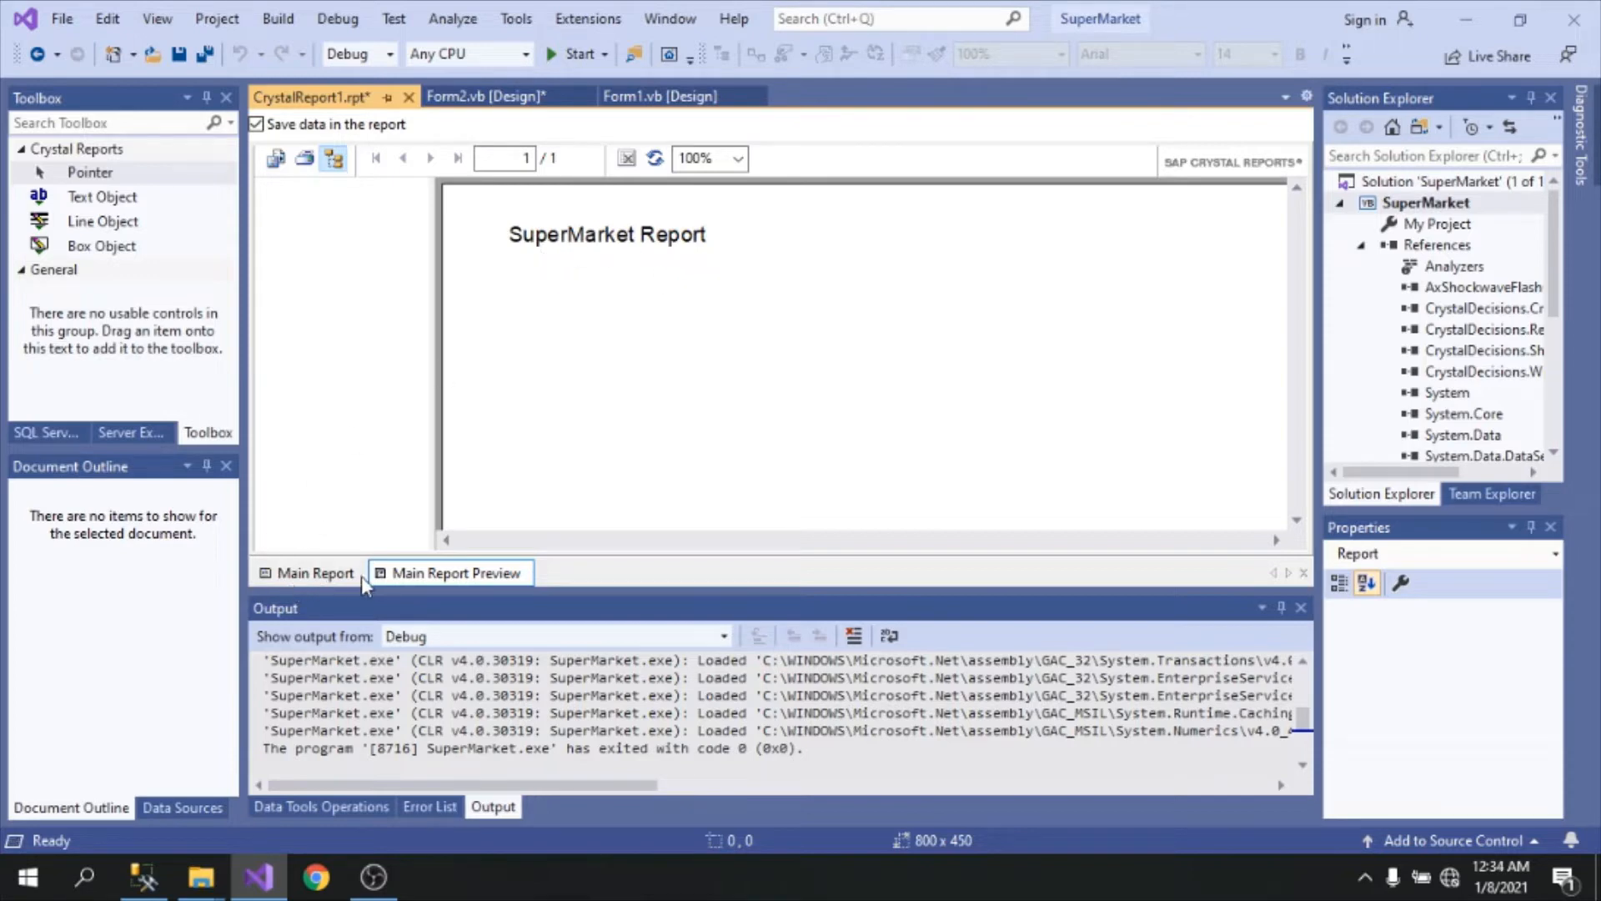
click(304, 574)
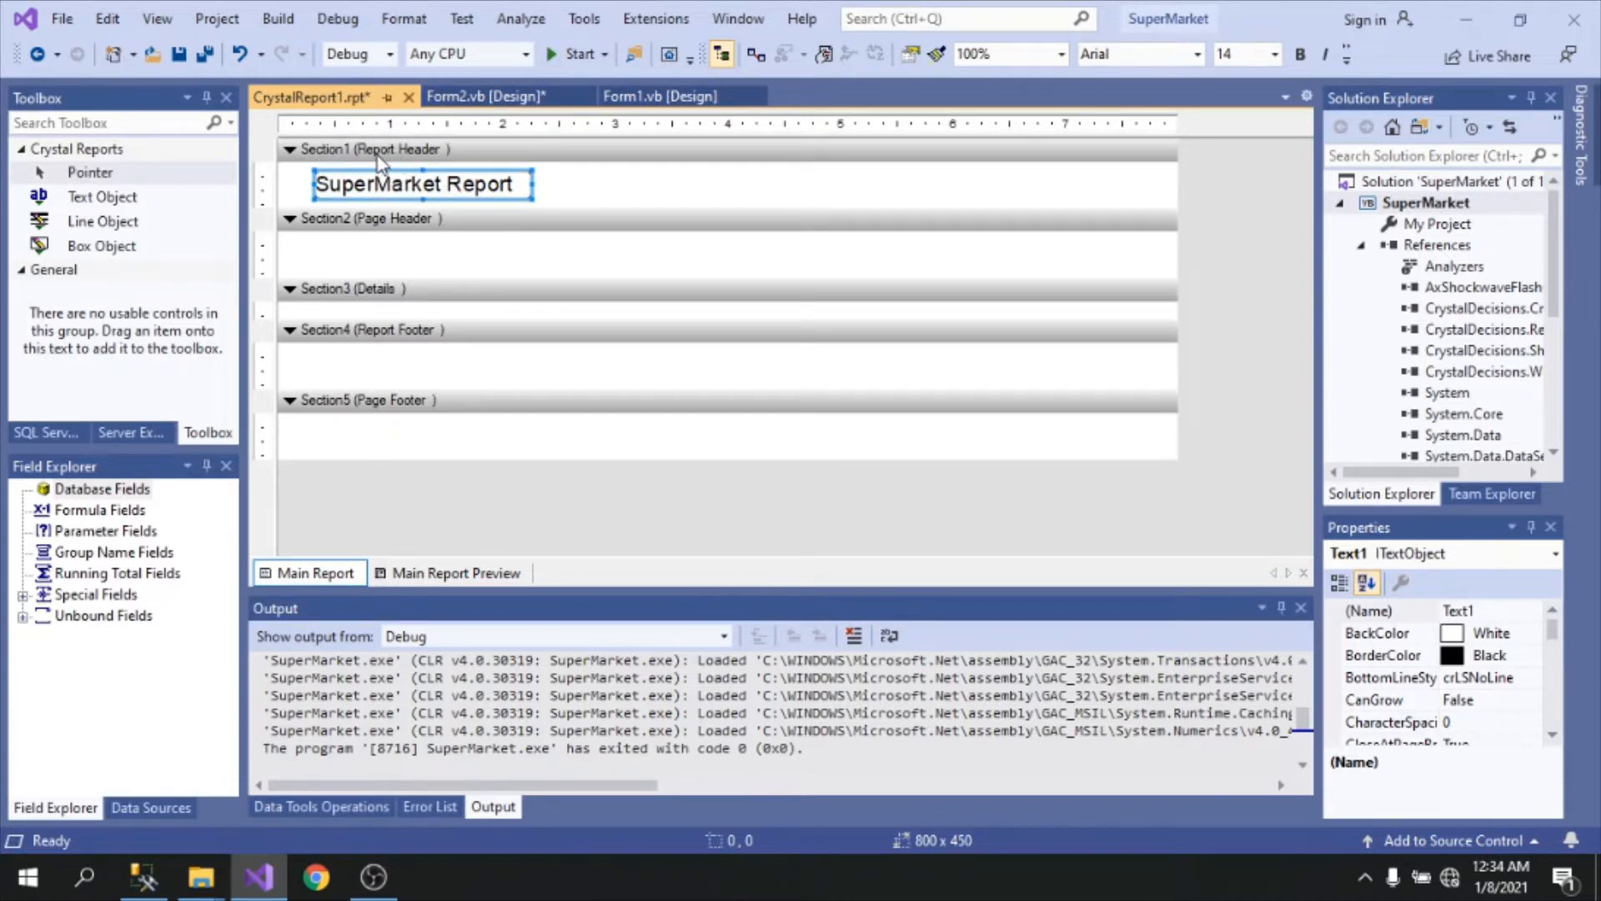
mouse_move(412, 182)
mouse_down()
mouse_move(401, 261)
mouse_move(412, 183)
mouse_up()
Step: Place the Data Date special field at the right end of the report's Page Header section
click(24, 595)
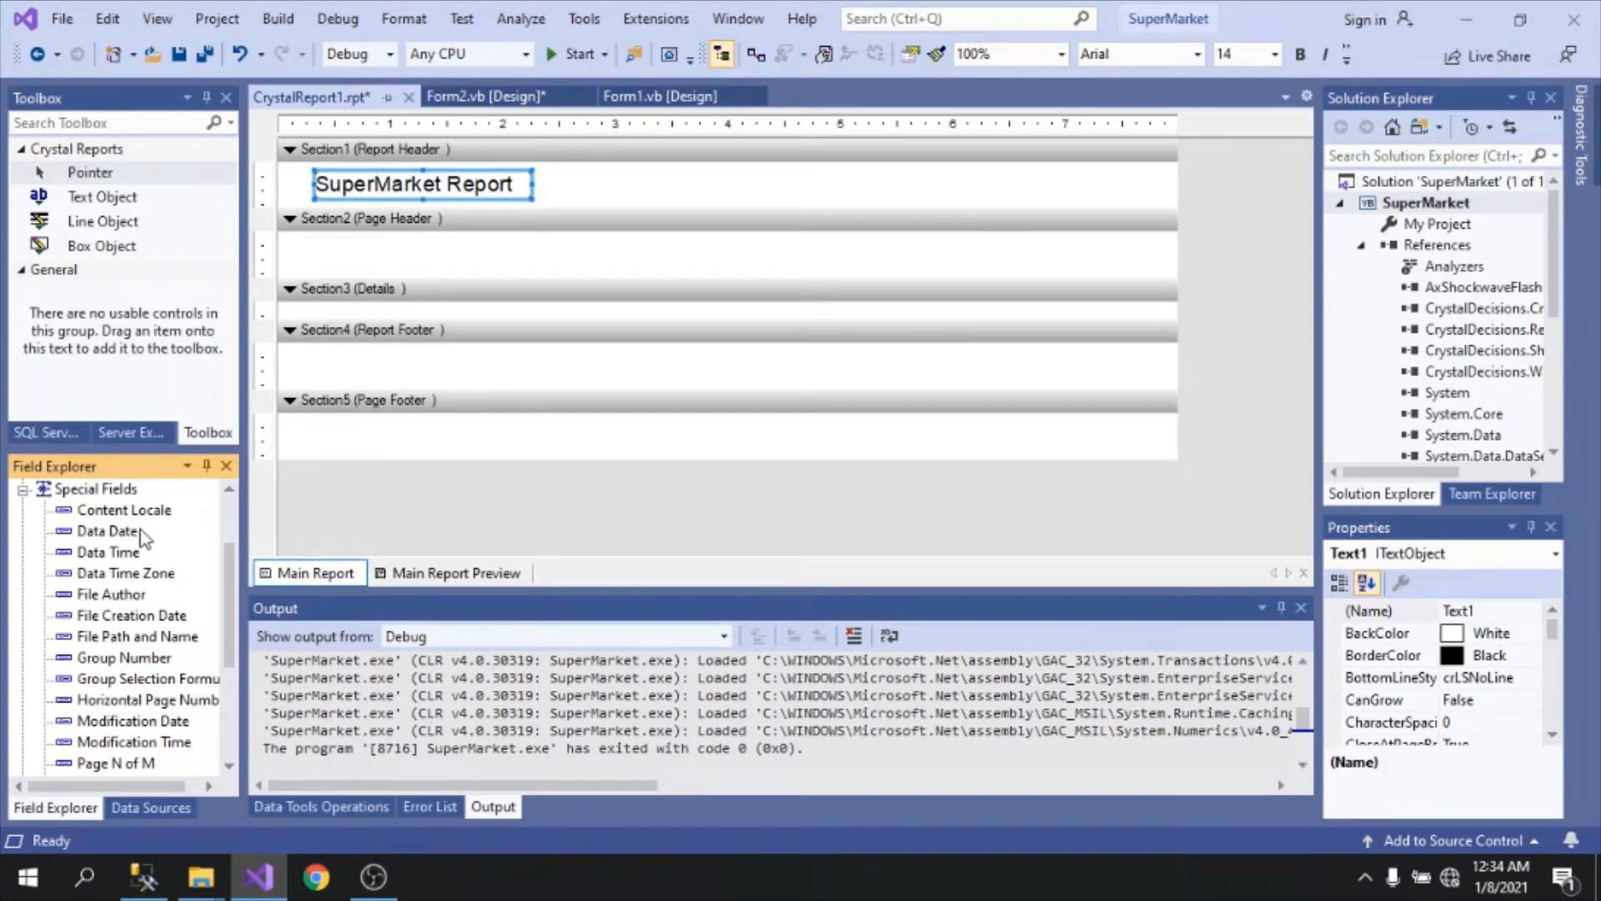
drag(107, 538, 1041, 248)
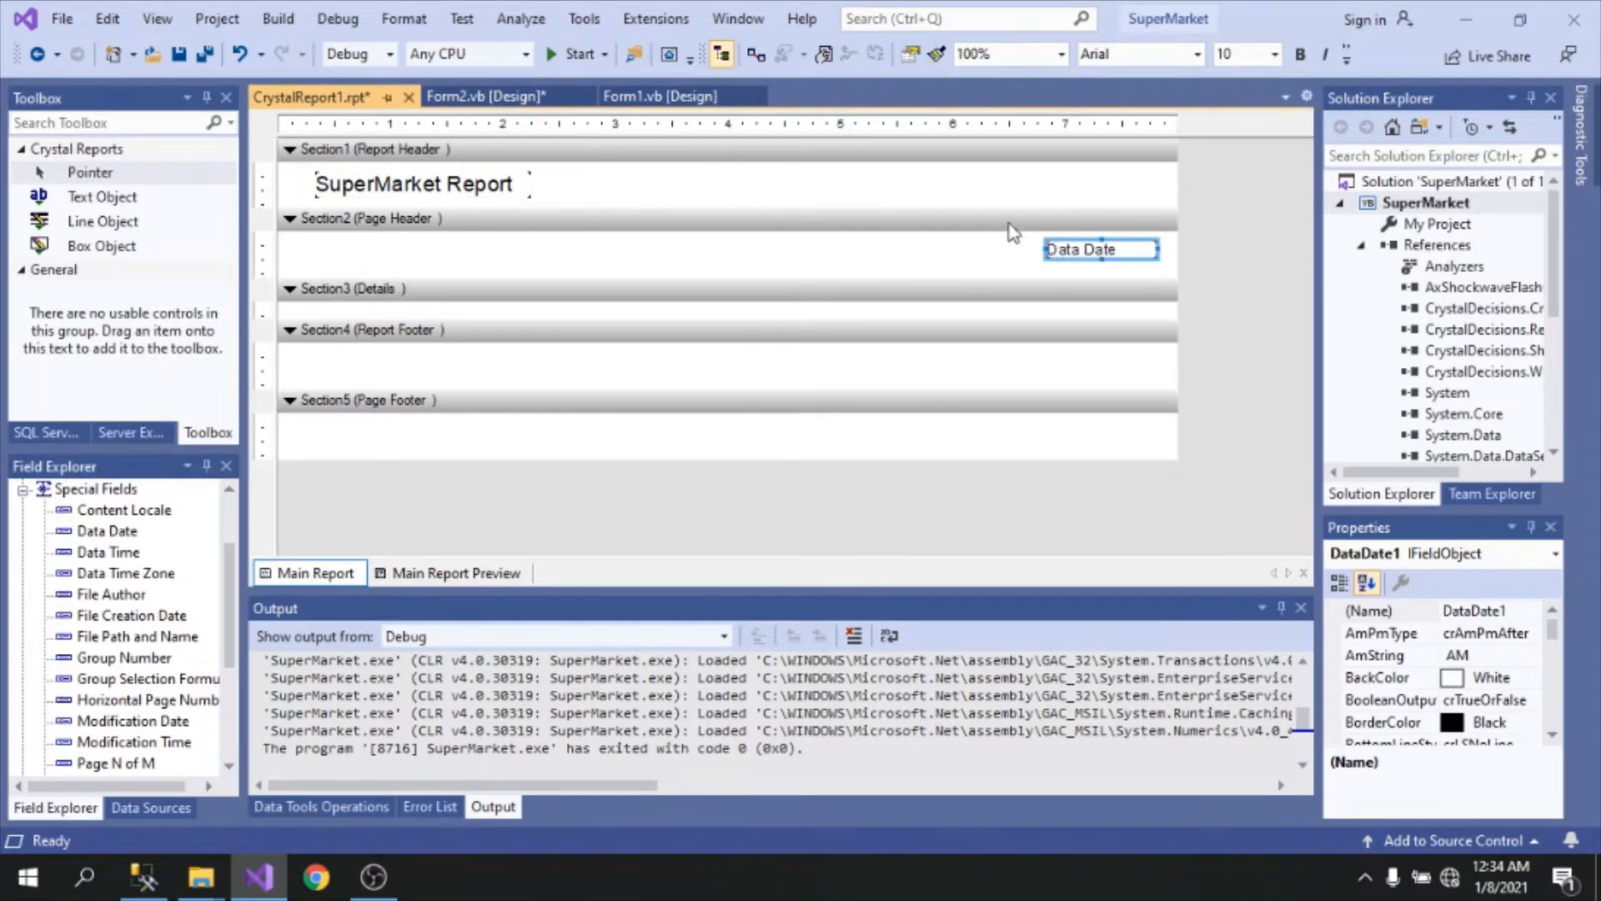
click(559, 180)
click(1065, 247)
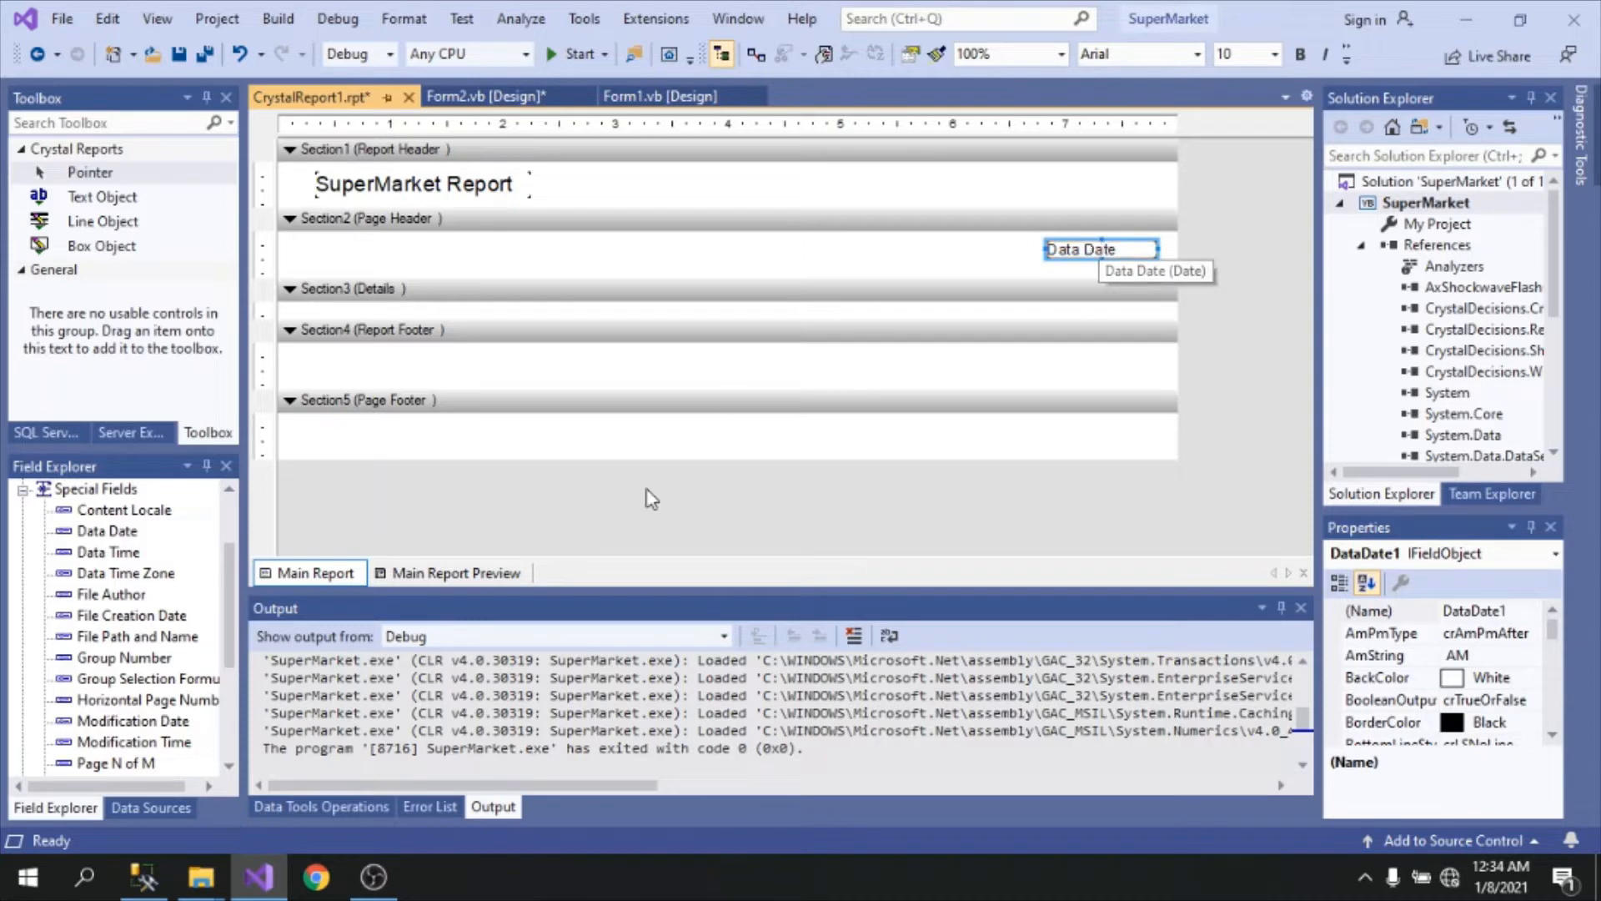
Step: Preview the main report to check the date in the page header, and return to the report design
click(432, 574)
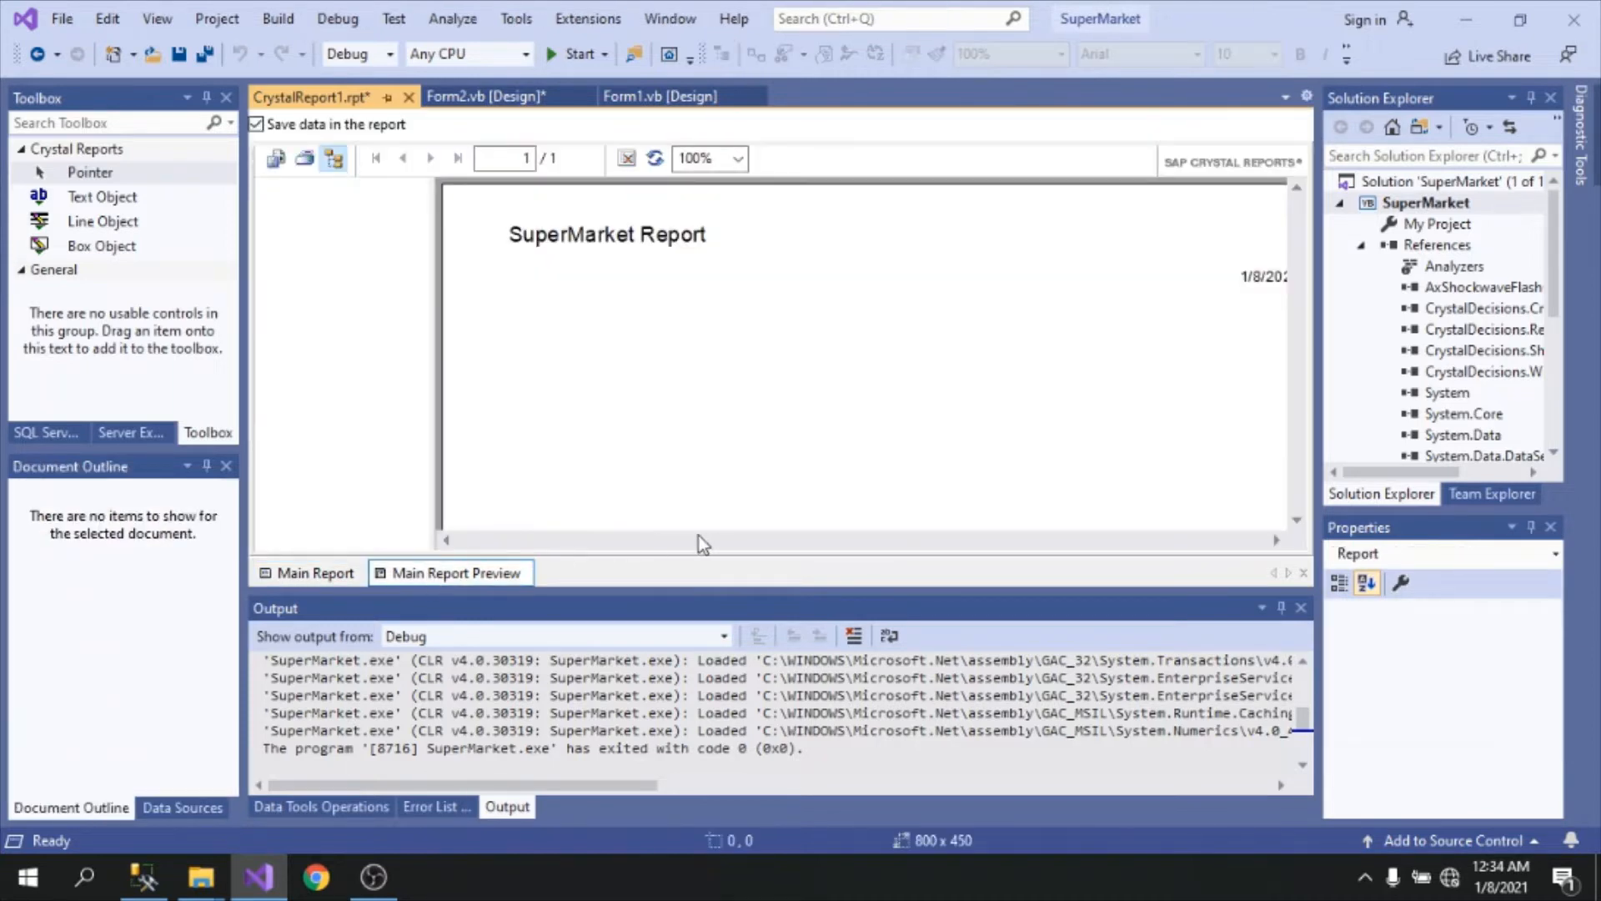
click(1277, 540)
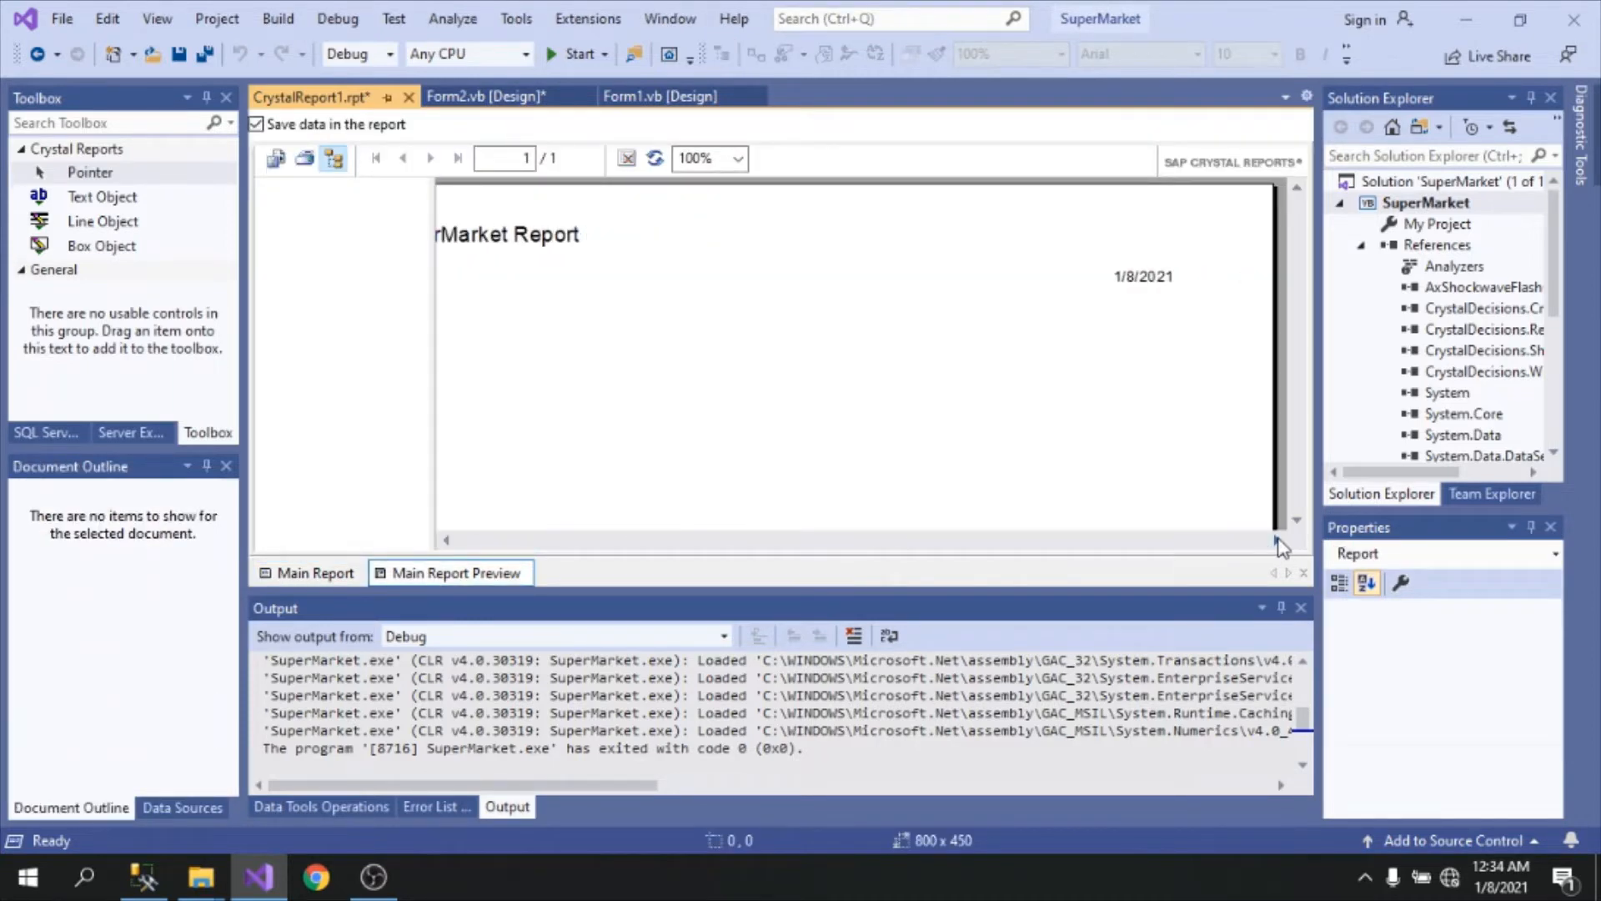
click(448, 538)
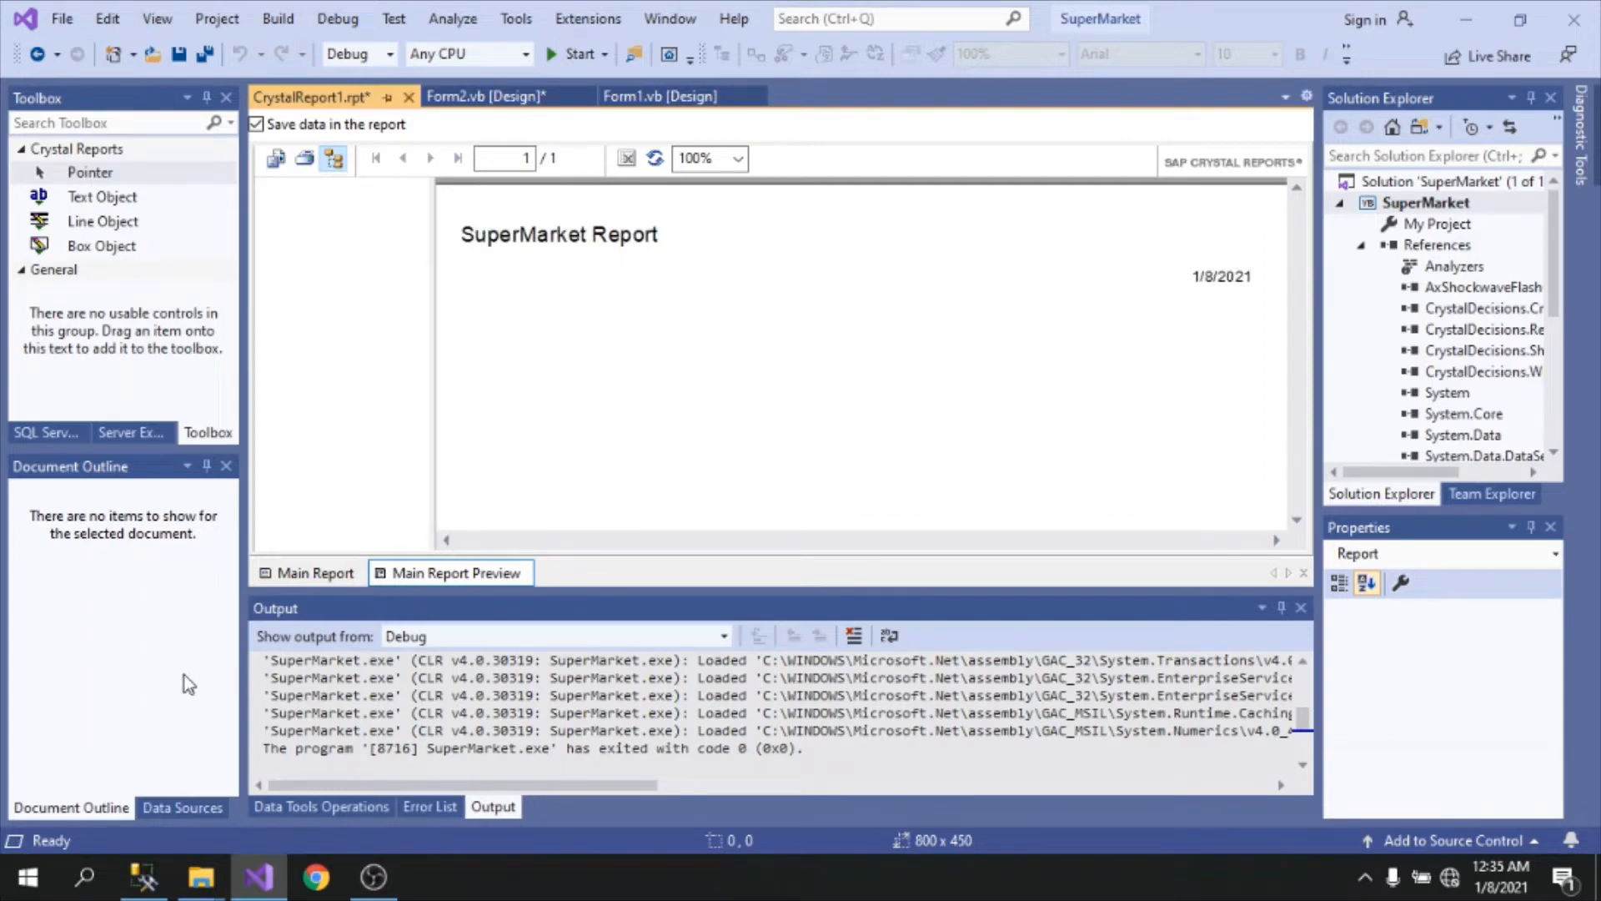
click(283, 574)
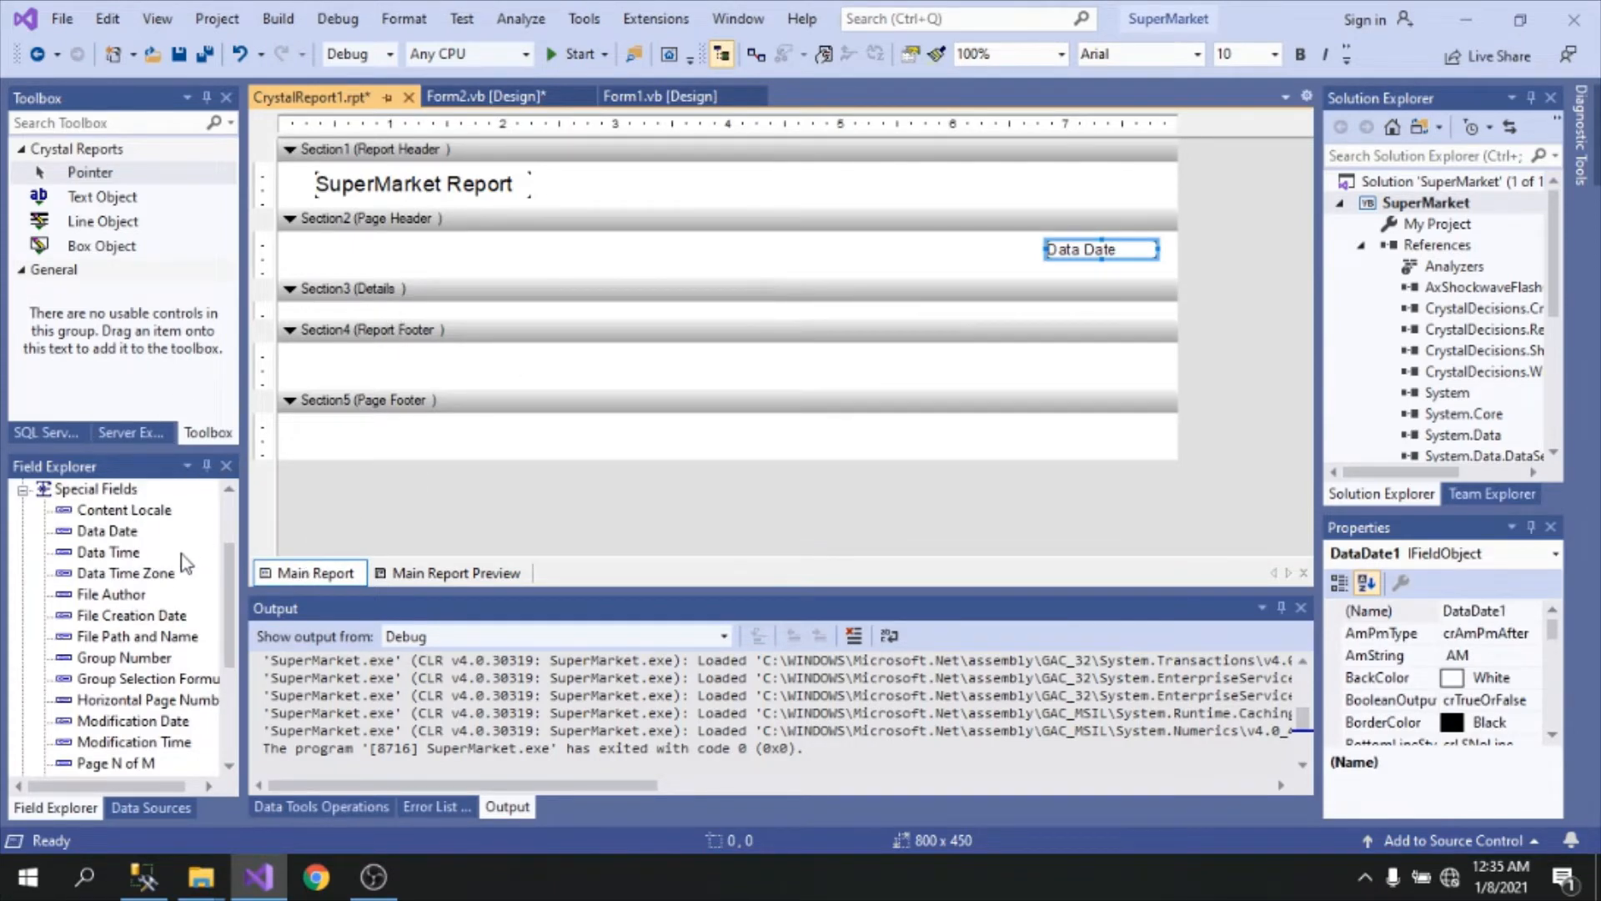
Step: Collapse the special fields, check the SuperMarket database's tables in SQL Server Management Studio, and return to Visual Studio
drag(231, 575, 230, 525)
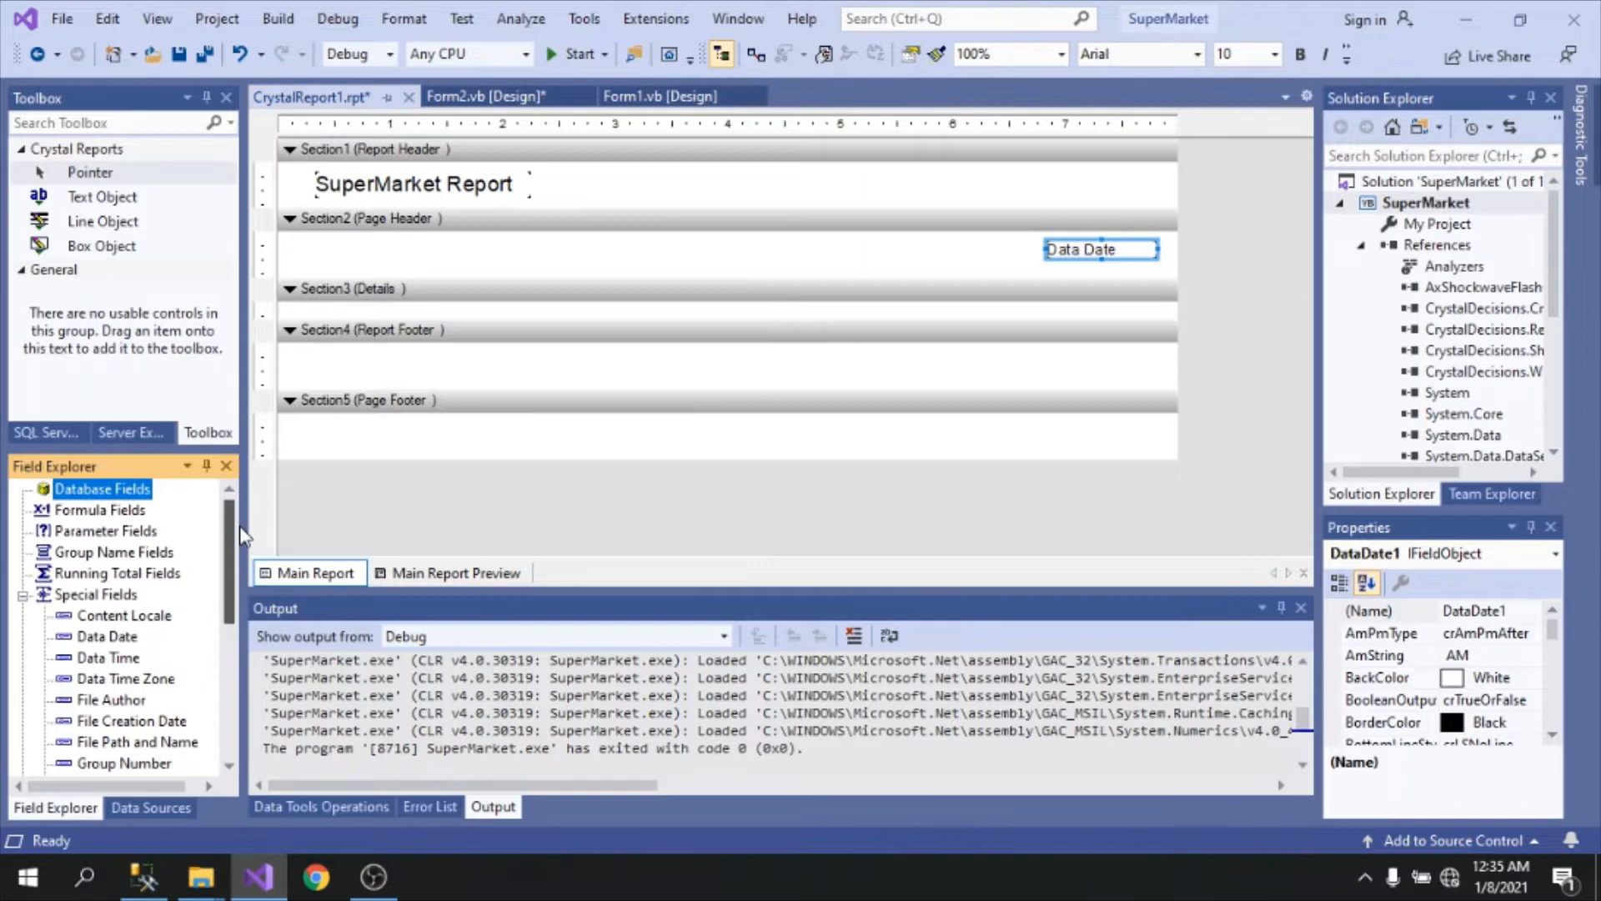
click(23, 594)
mouse_move(143, 875)
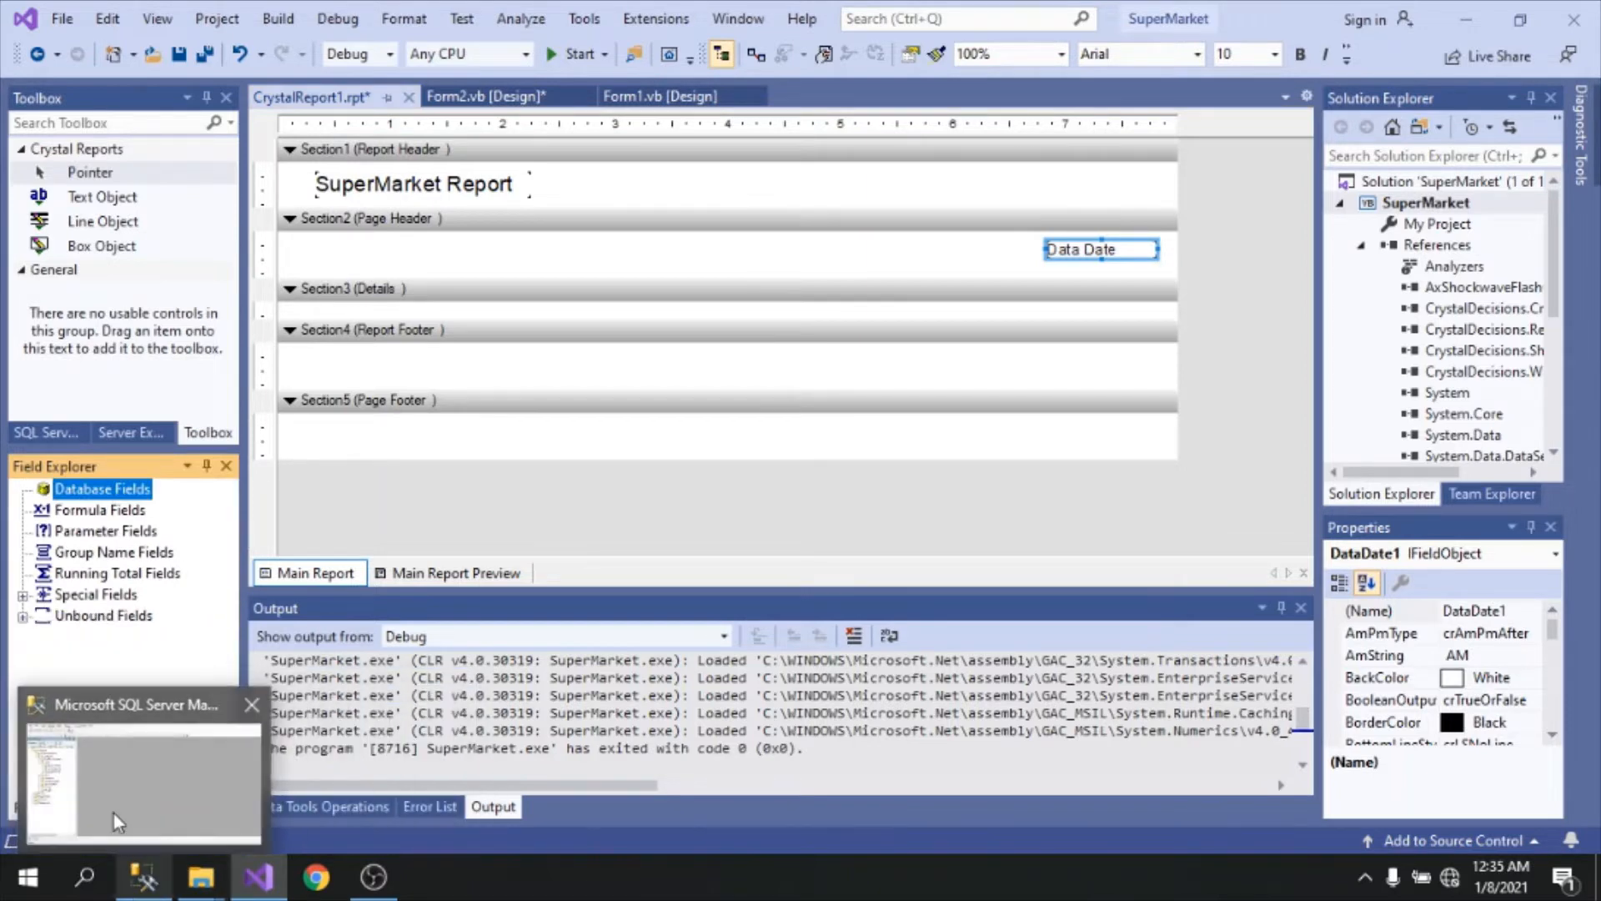
click(113, 813)
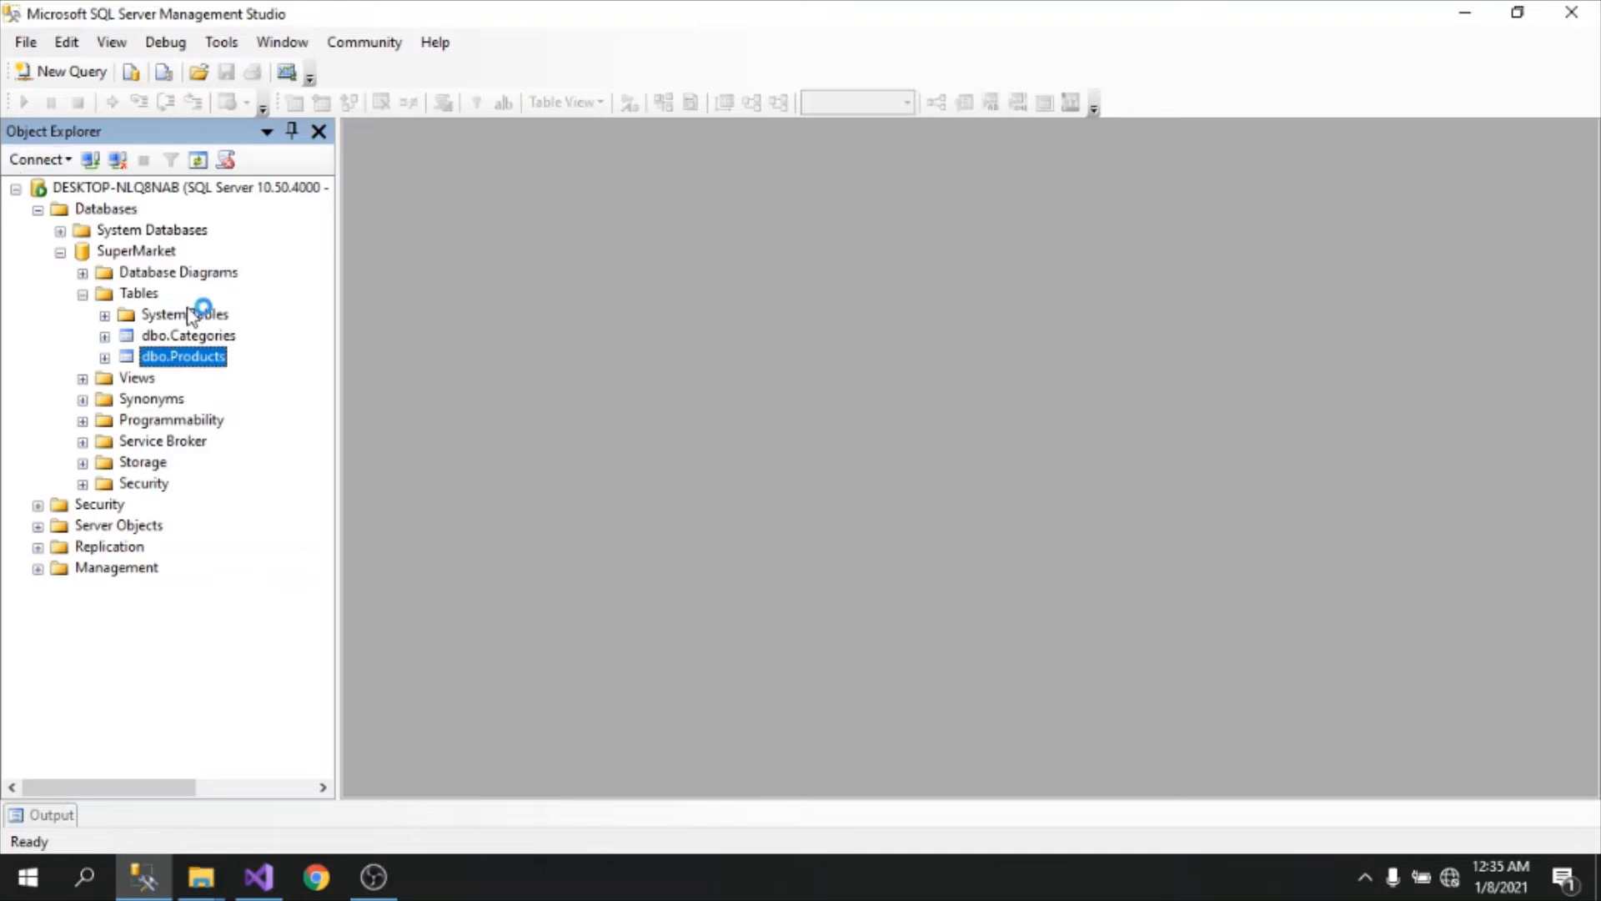
click(258, 876)
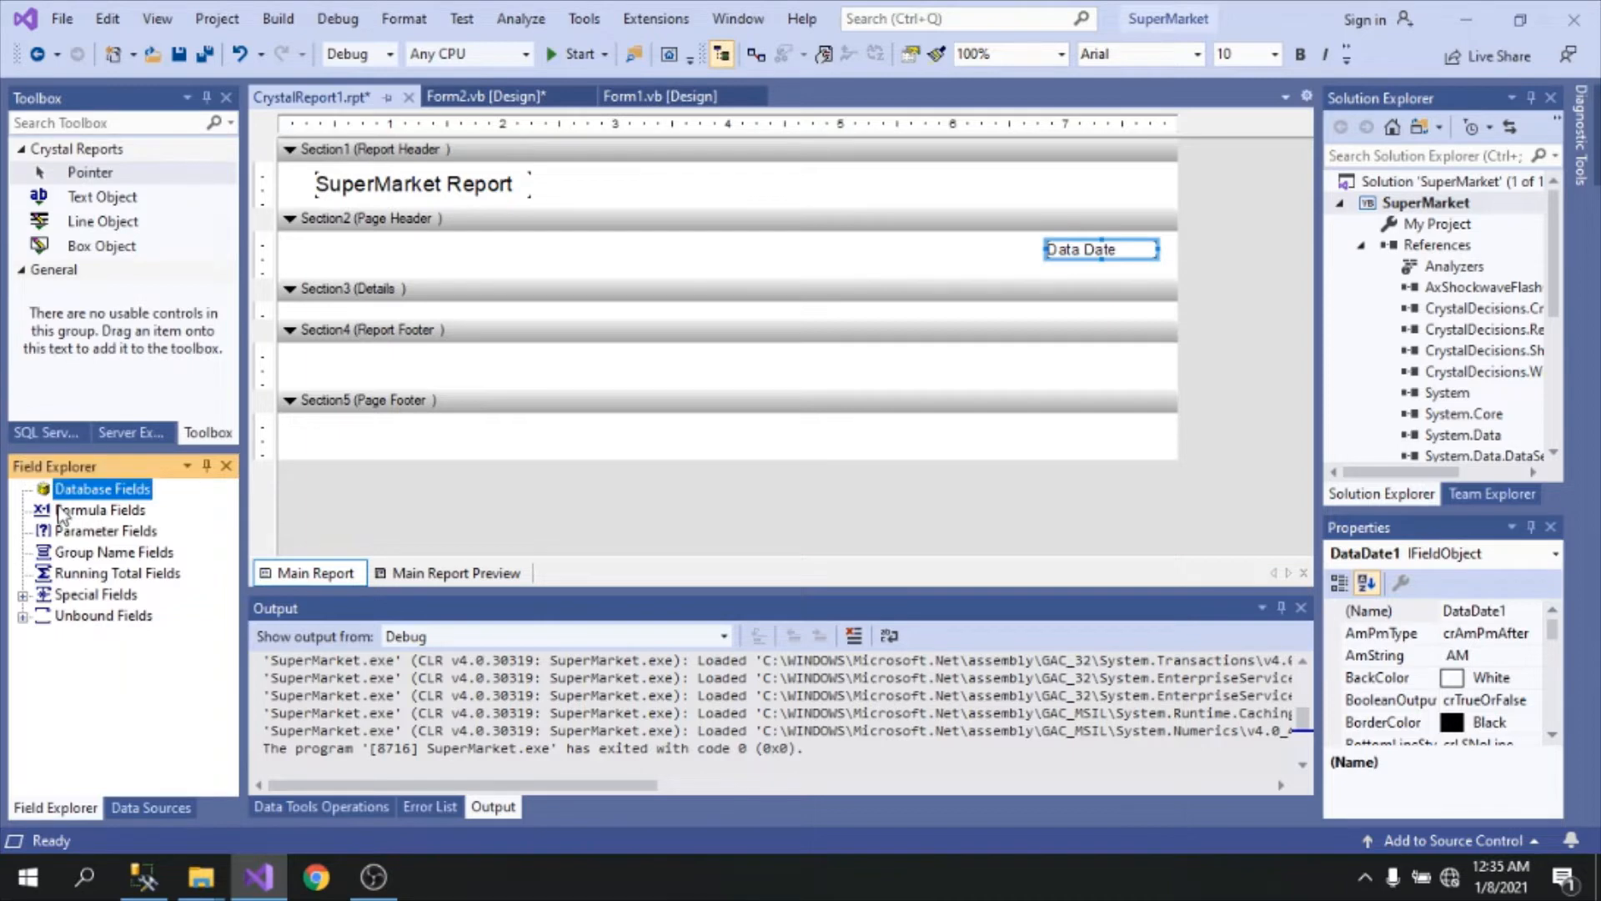
Step: Start a new OLE DB (ADO) connection in the Database Expert using Microsoft OLE DB Provider for SQL Server
right_click(105, 496)
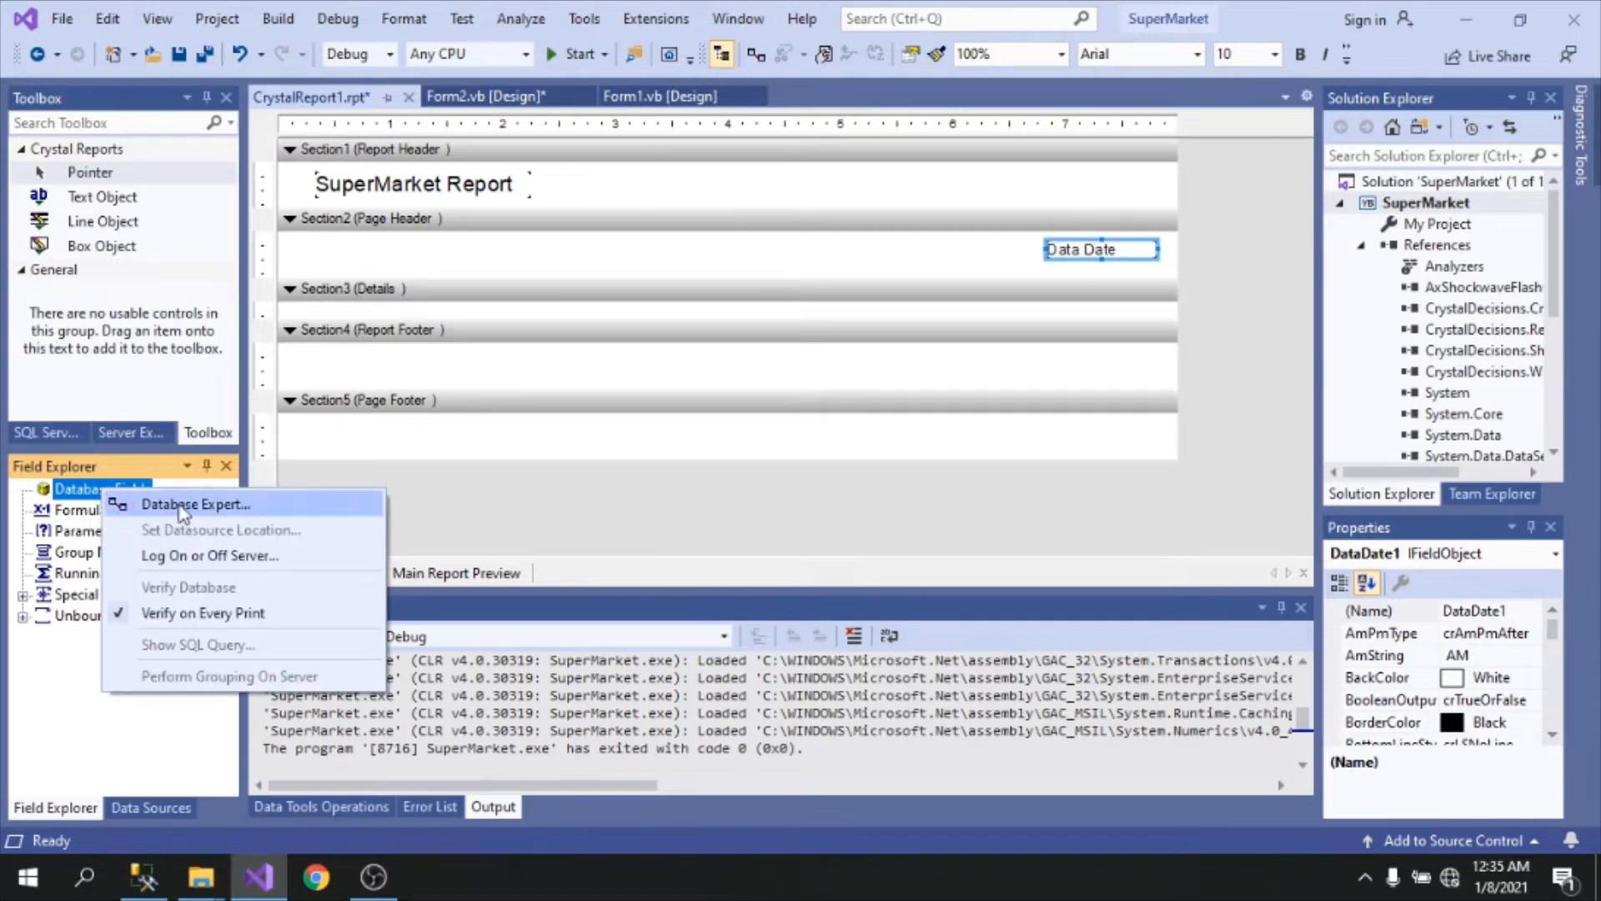
click(259, 507)
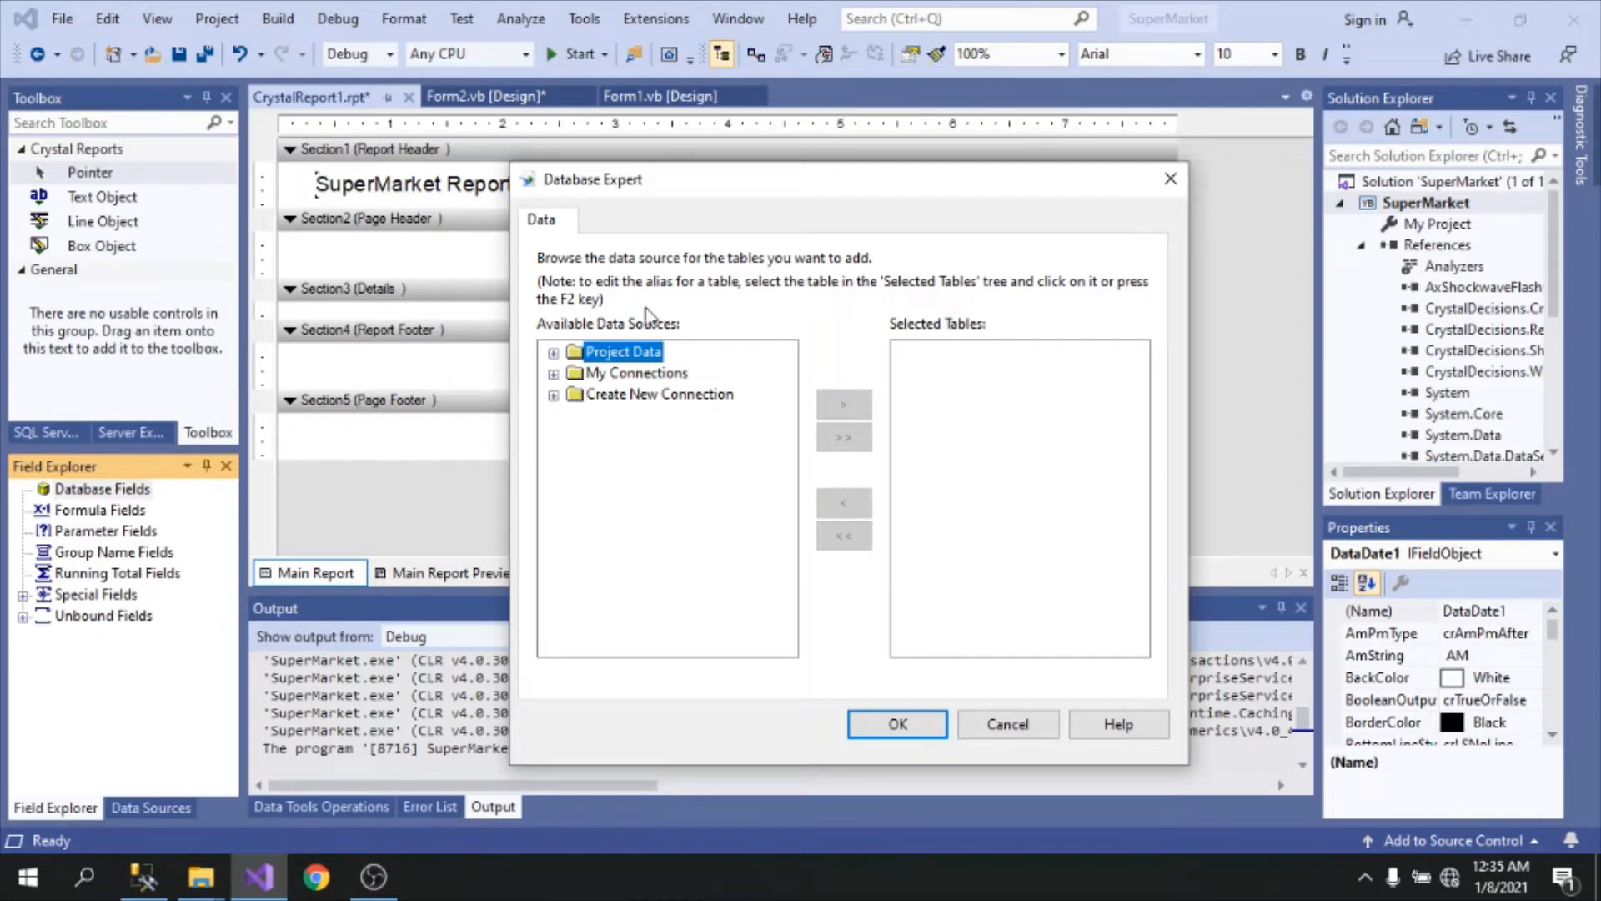
click(553, 395)
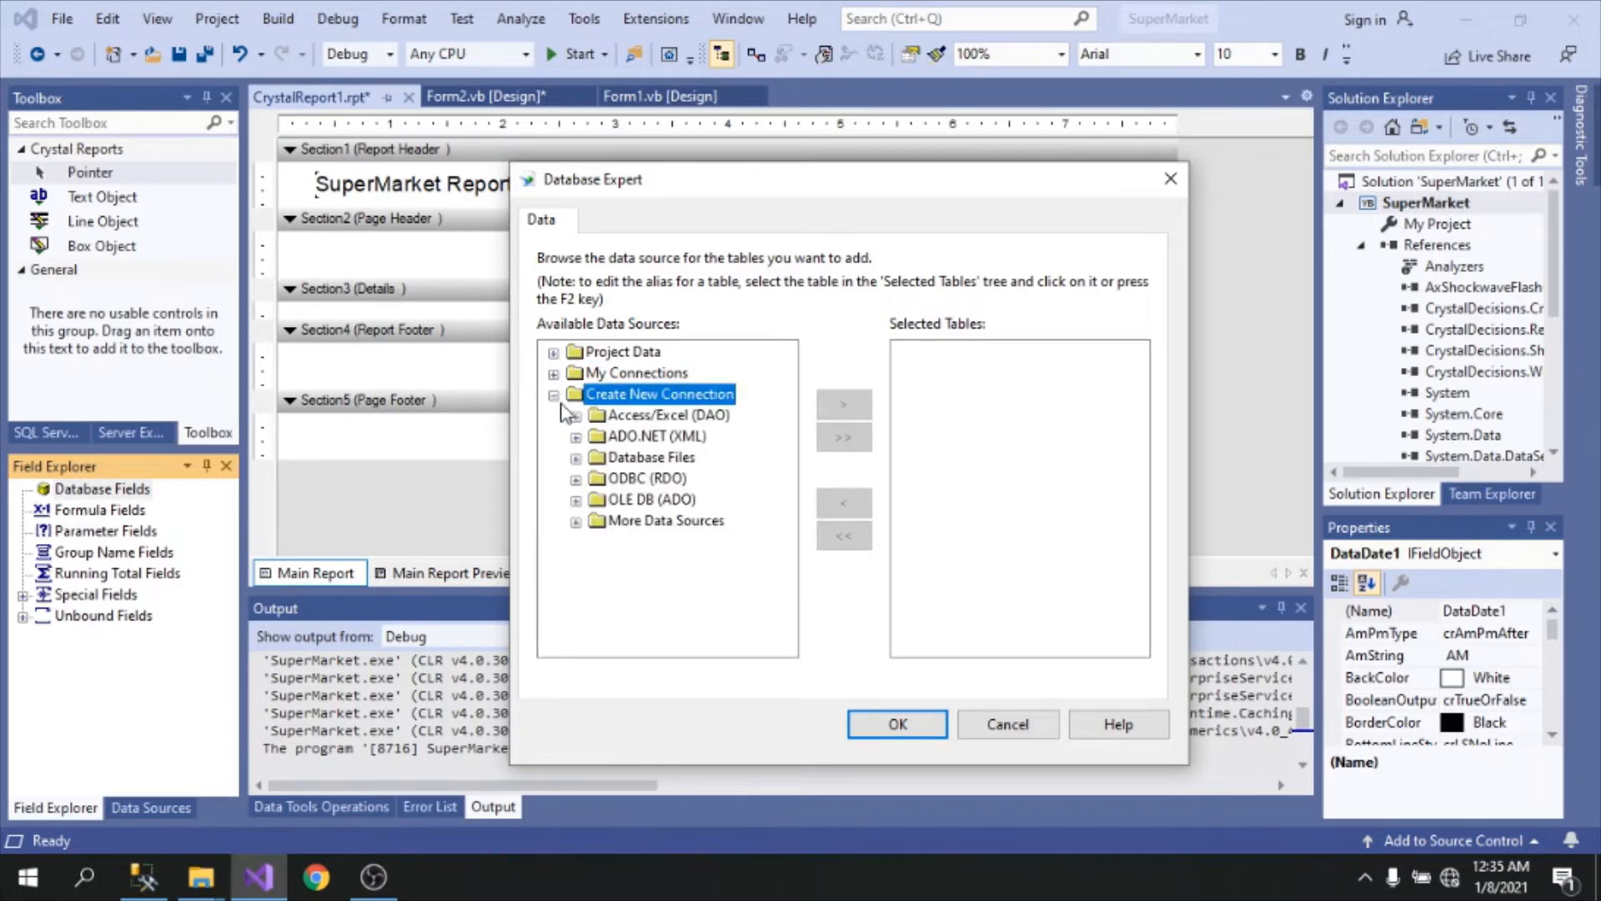
click(577, 500)
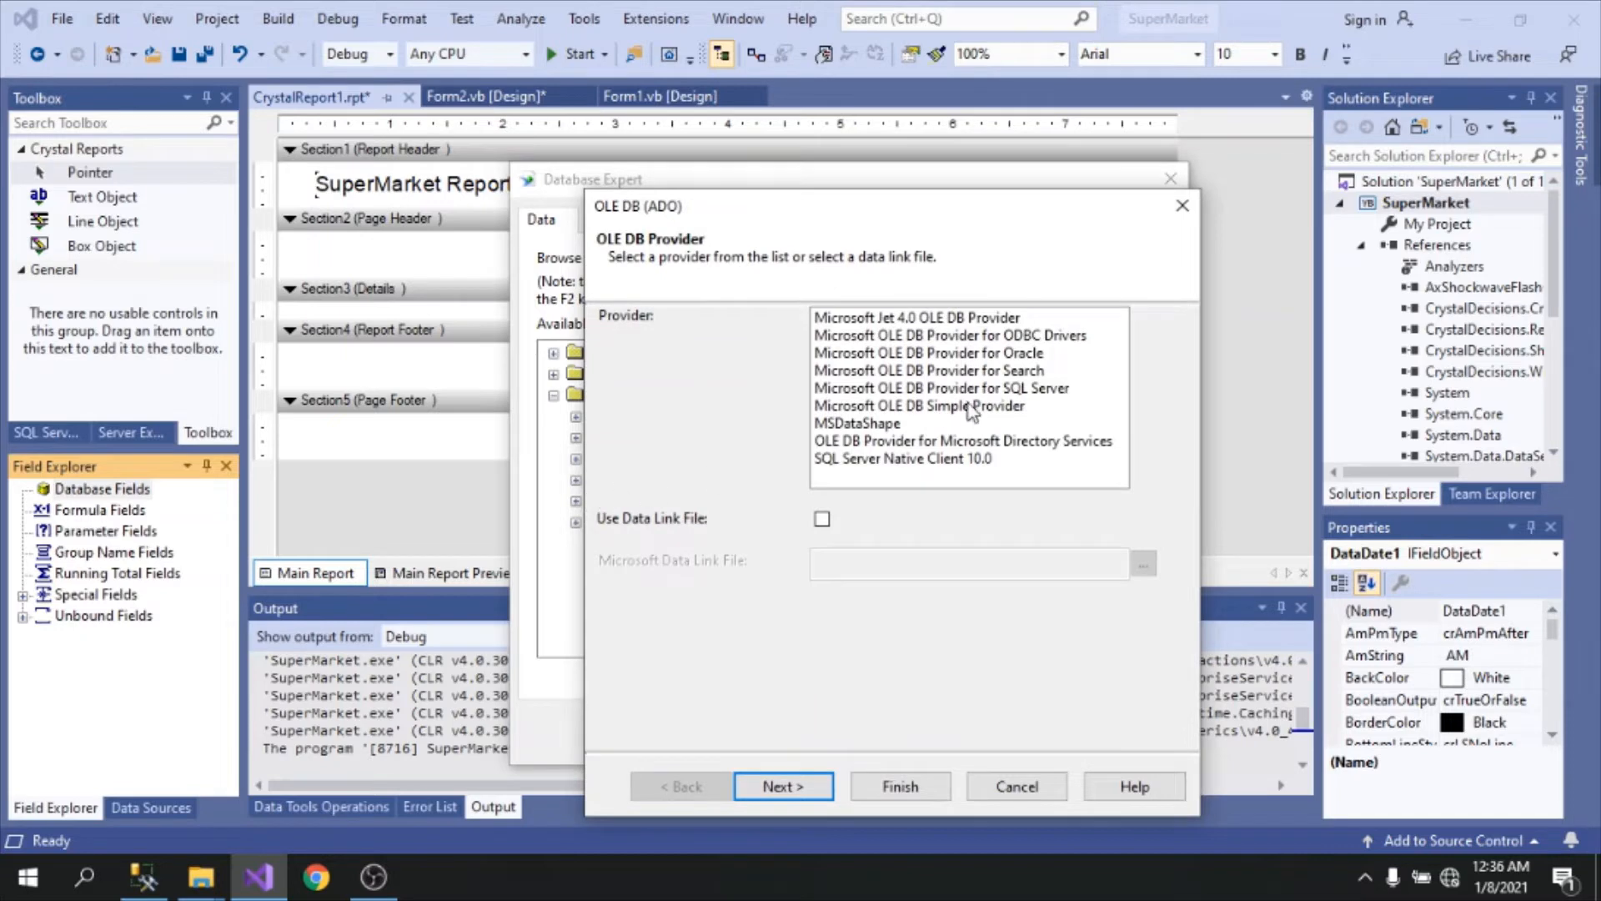
click(874, 389)
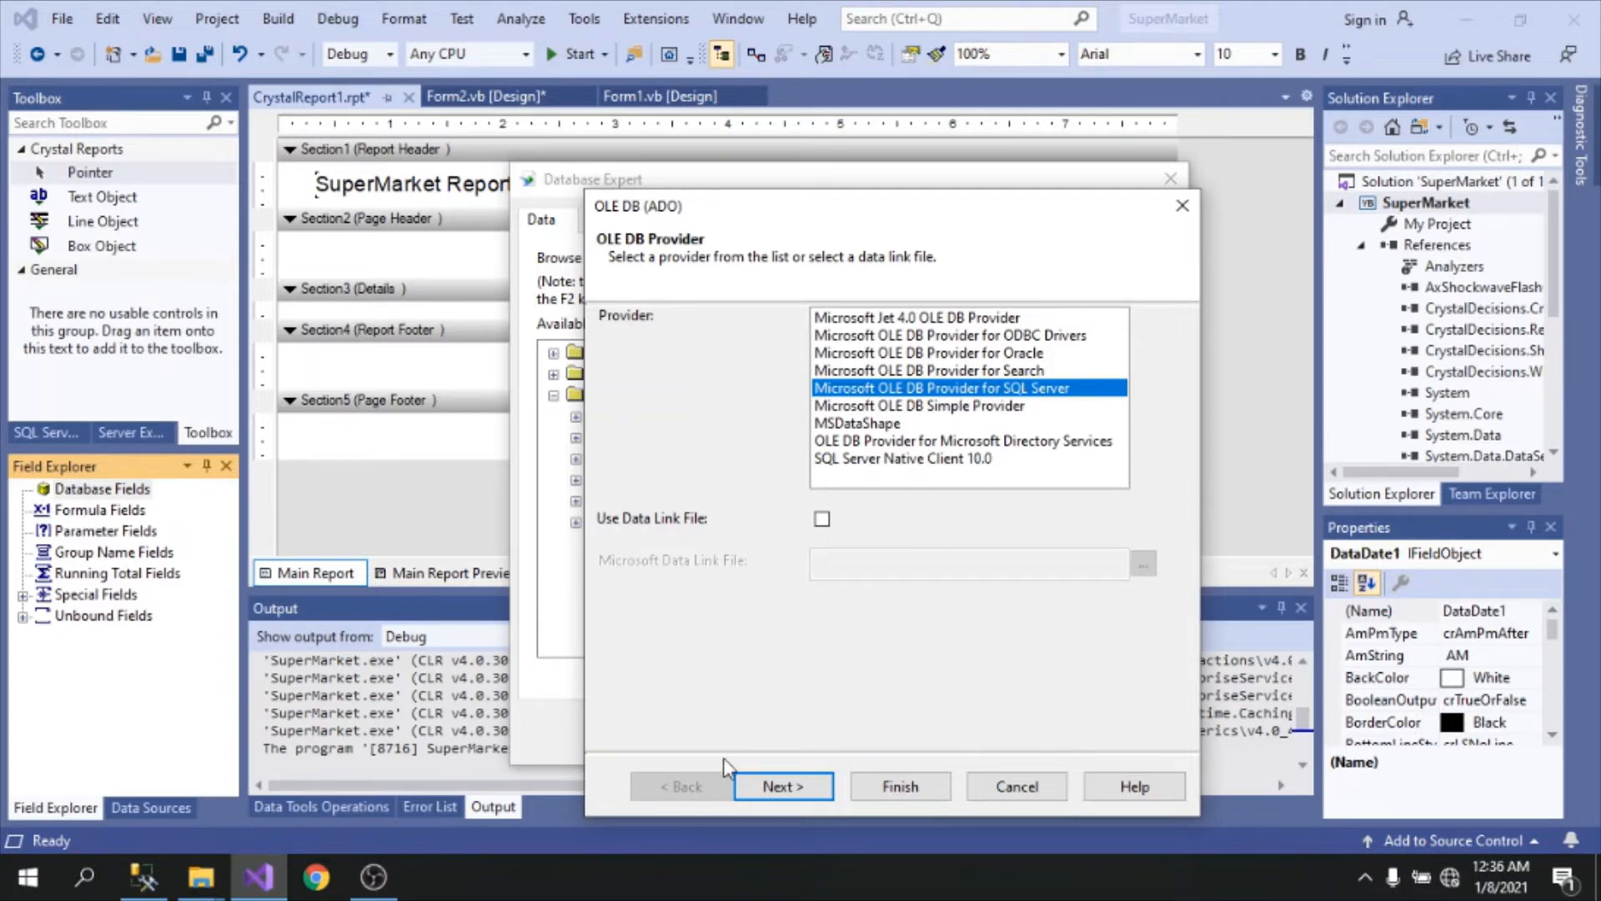
click(767, 786)
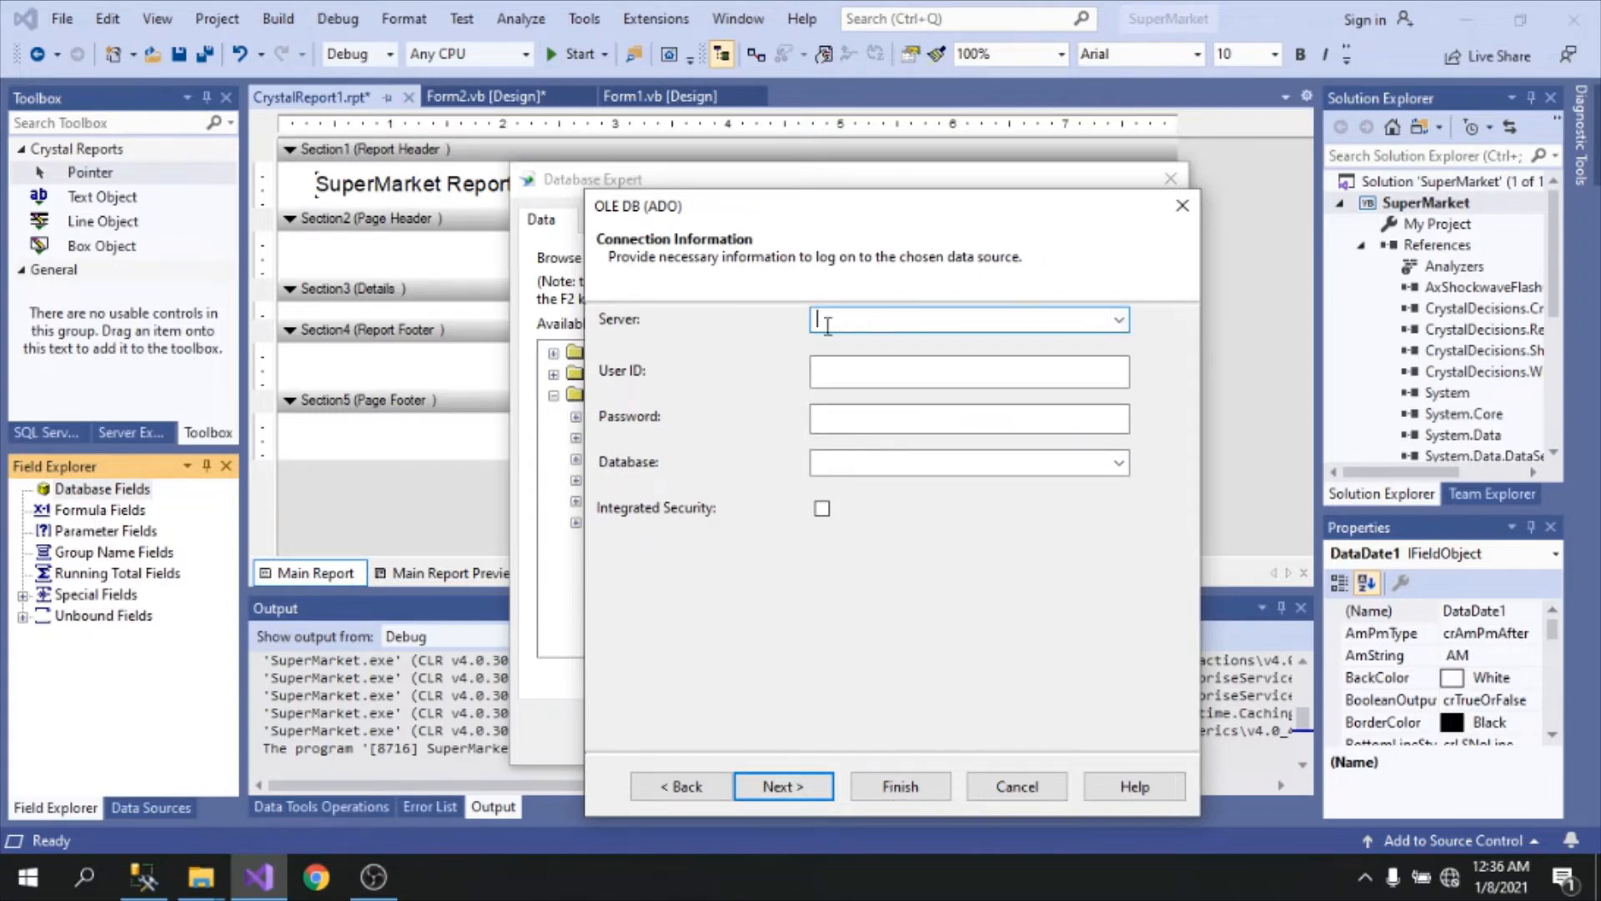
Step: Look up the server name by disconnecting and reconnecting the server in SQL Server Management Studio, and return to Visual Studio
click(131, 896)
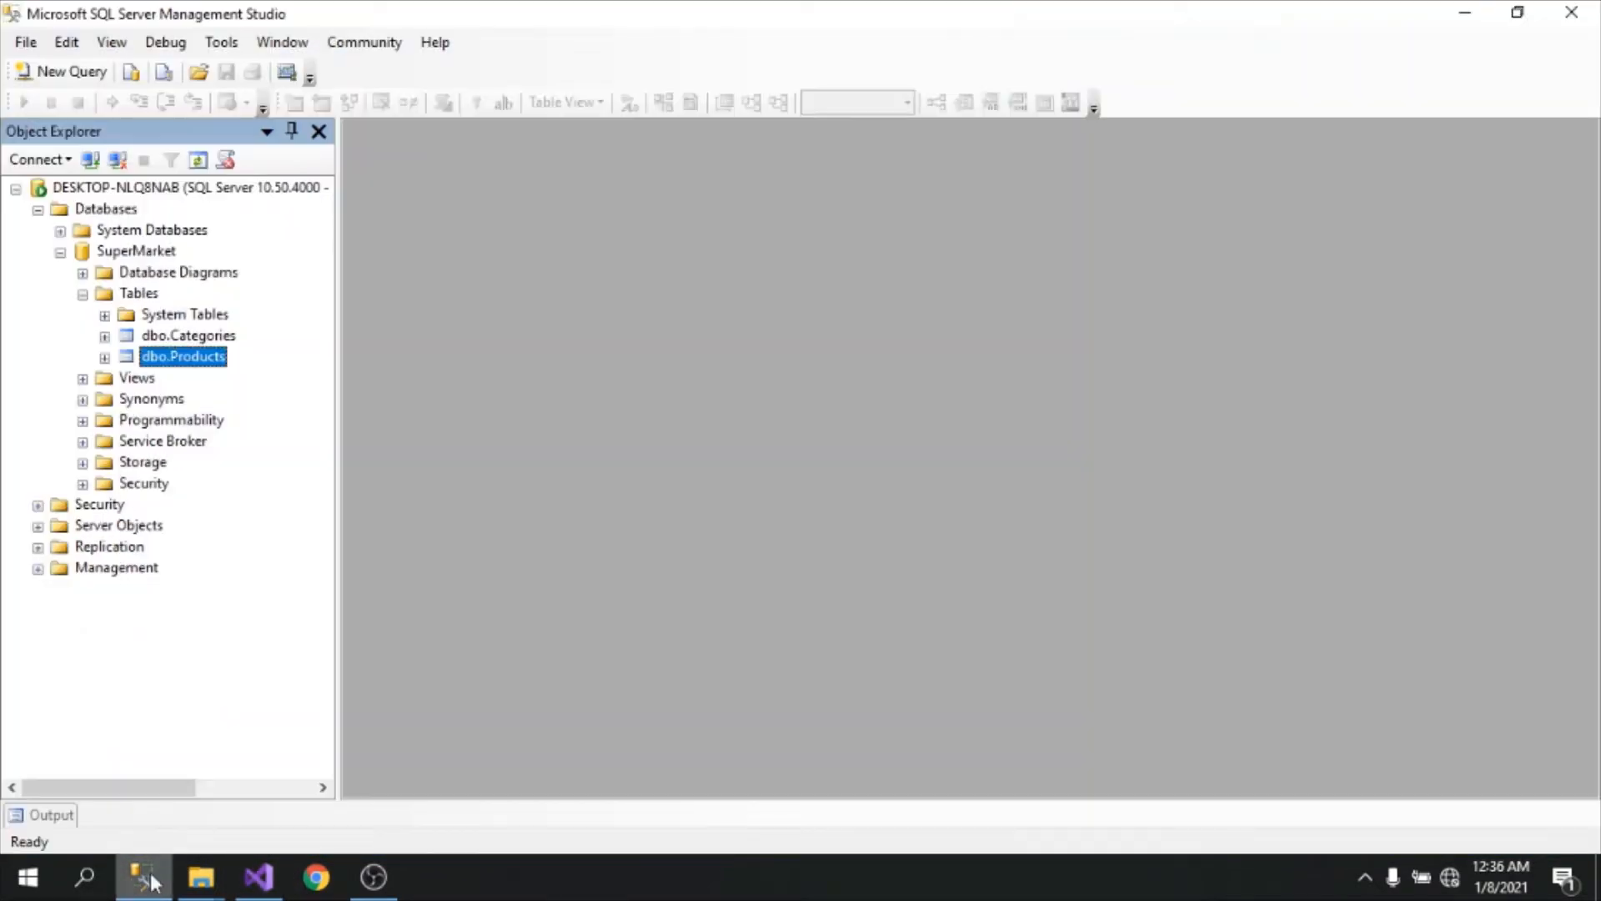
click(117, 160)
click(90, 160)
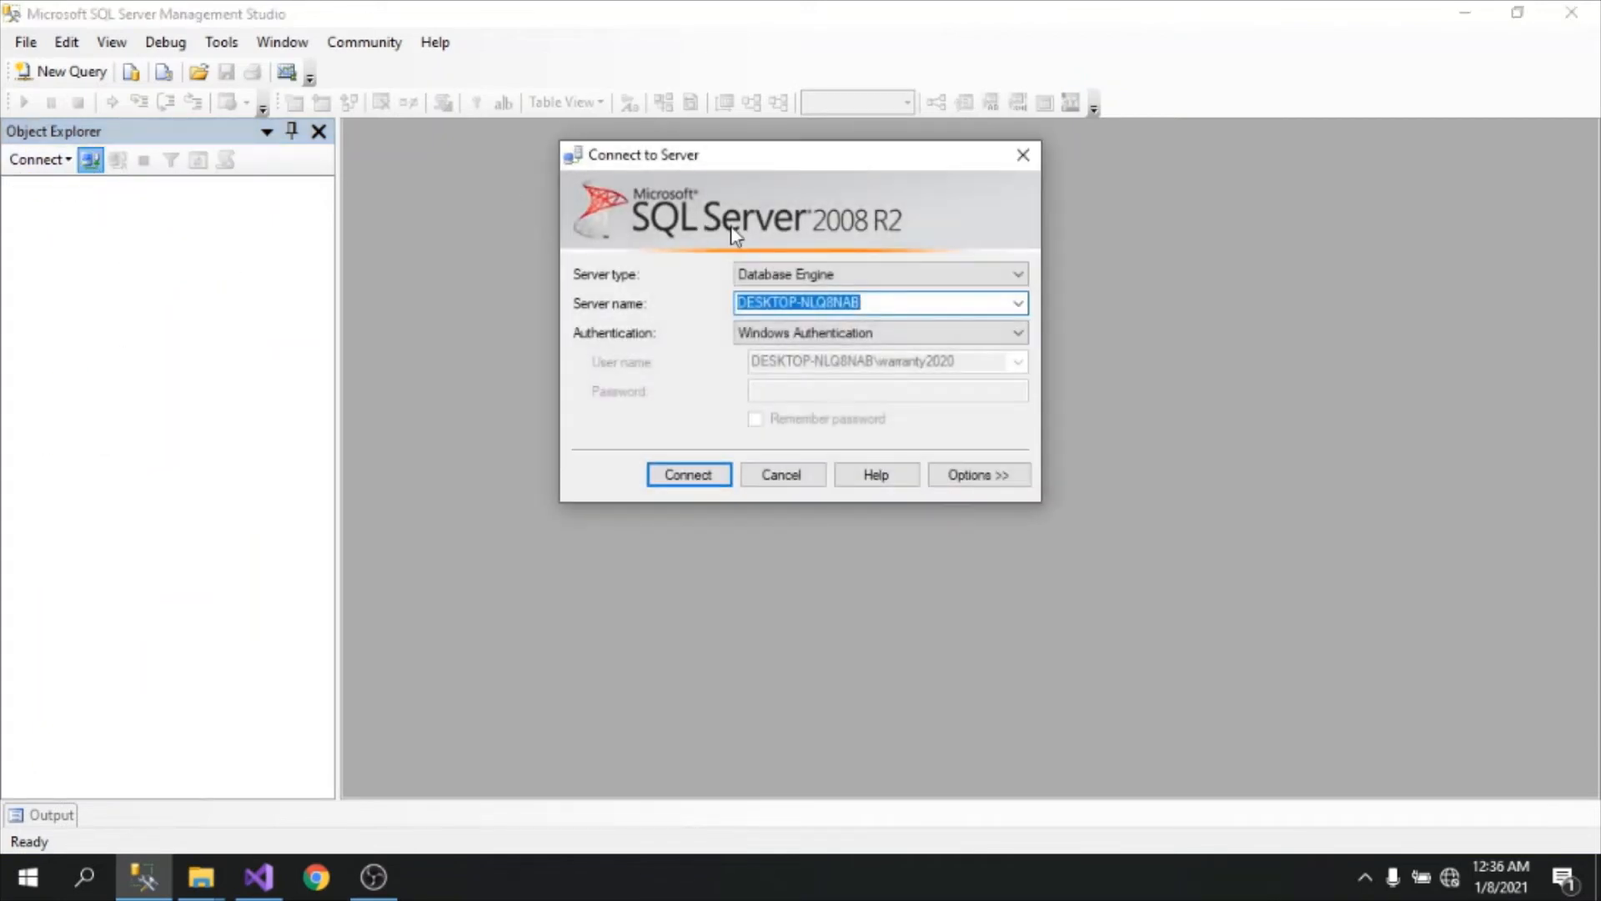
click(699, 482)
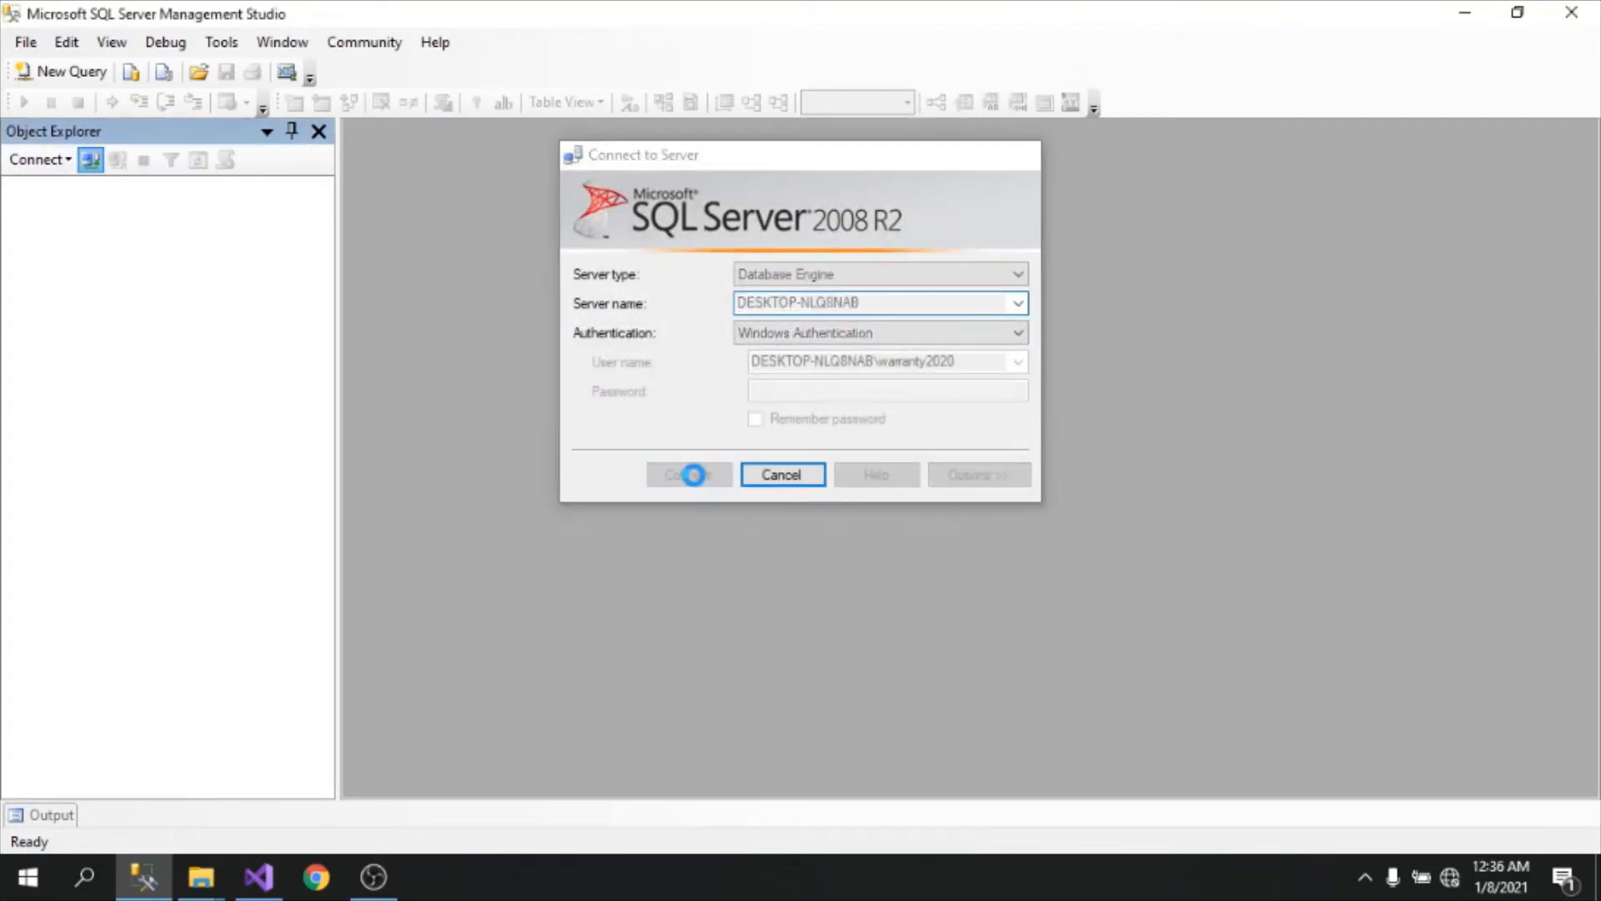
click(286, 886)
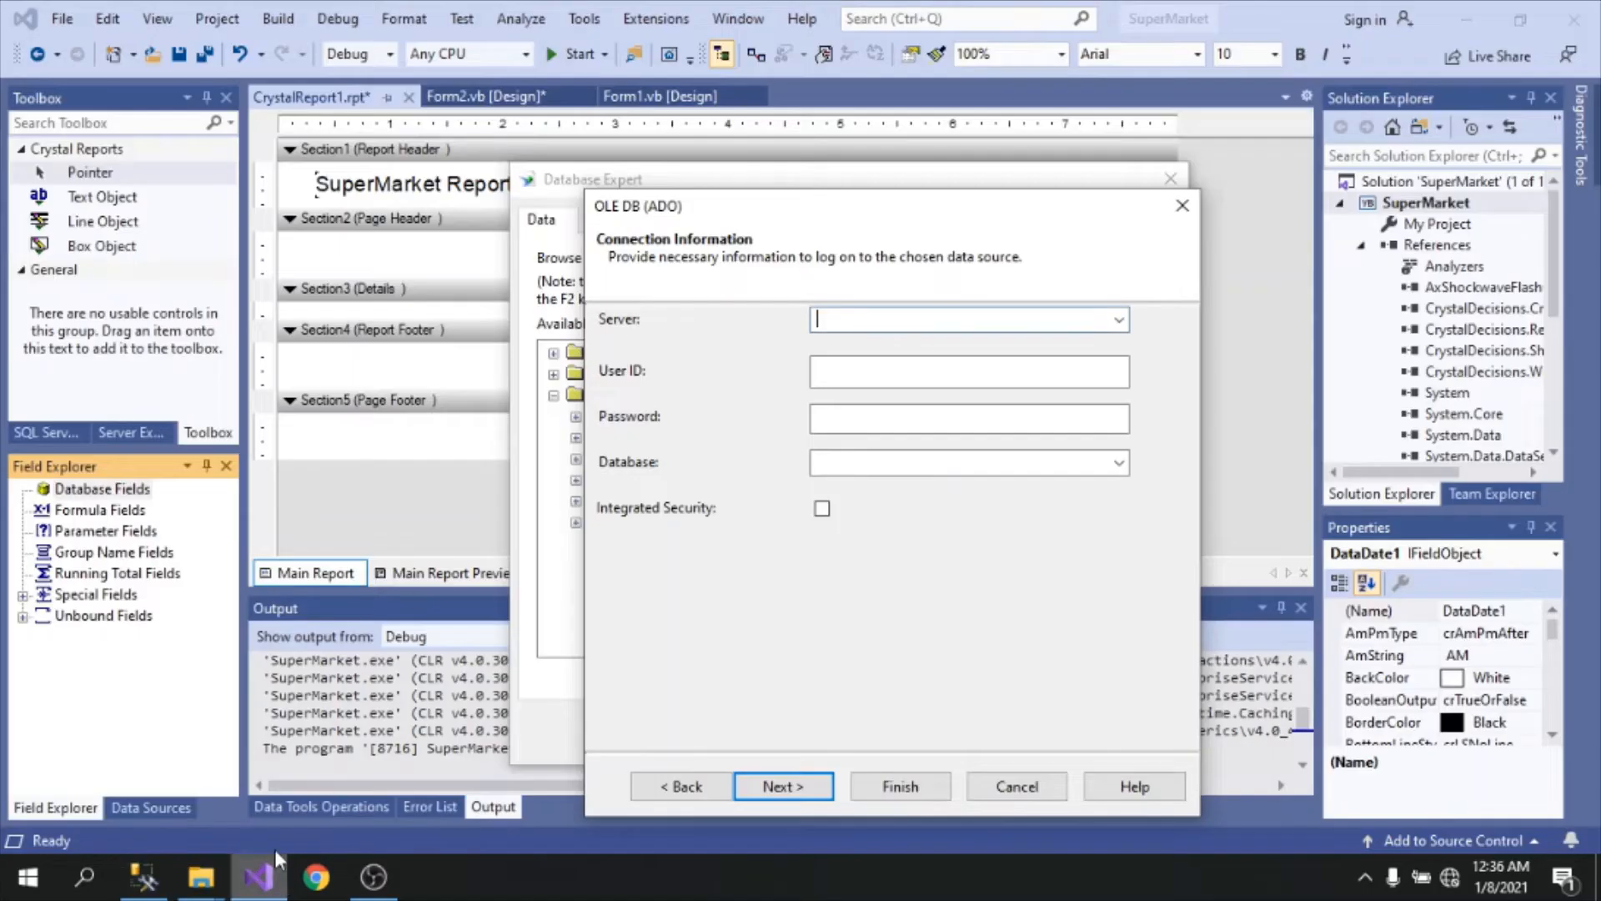
Step: Complete the connection with server DESKTOP-NLQ8NAB, integrated security and the SuperMarket database
click(881, 312)
text(DESKTOP-NLQ8NAB)
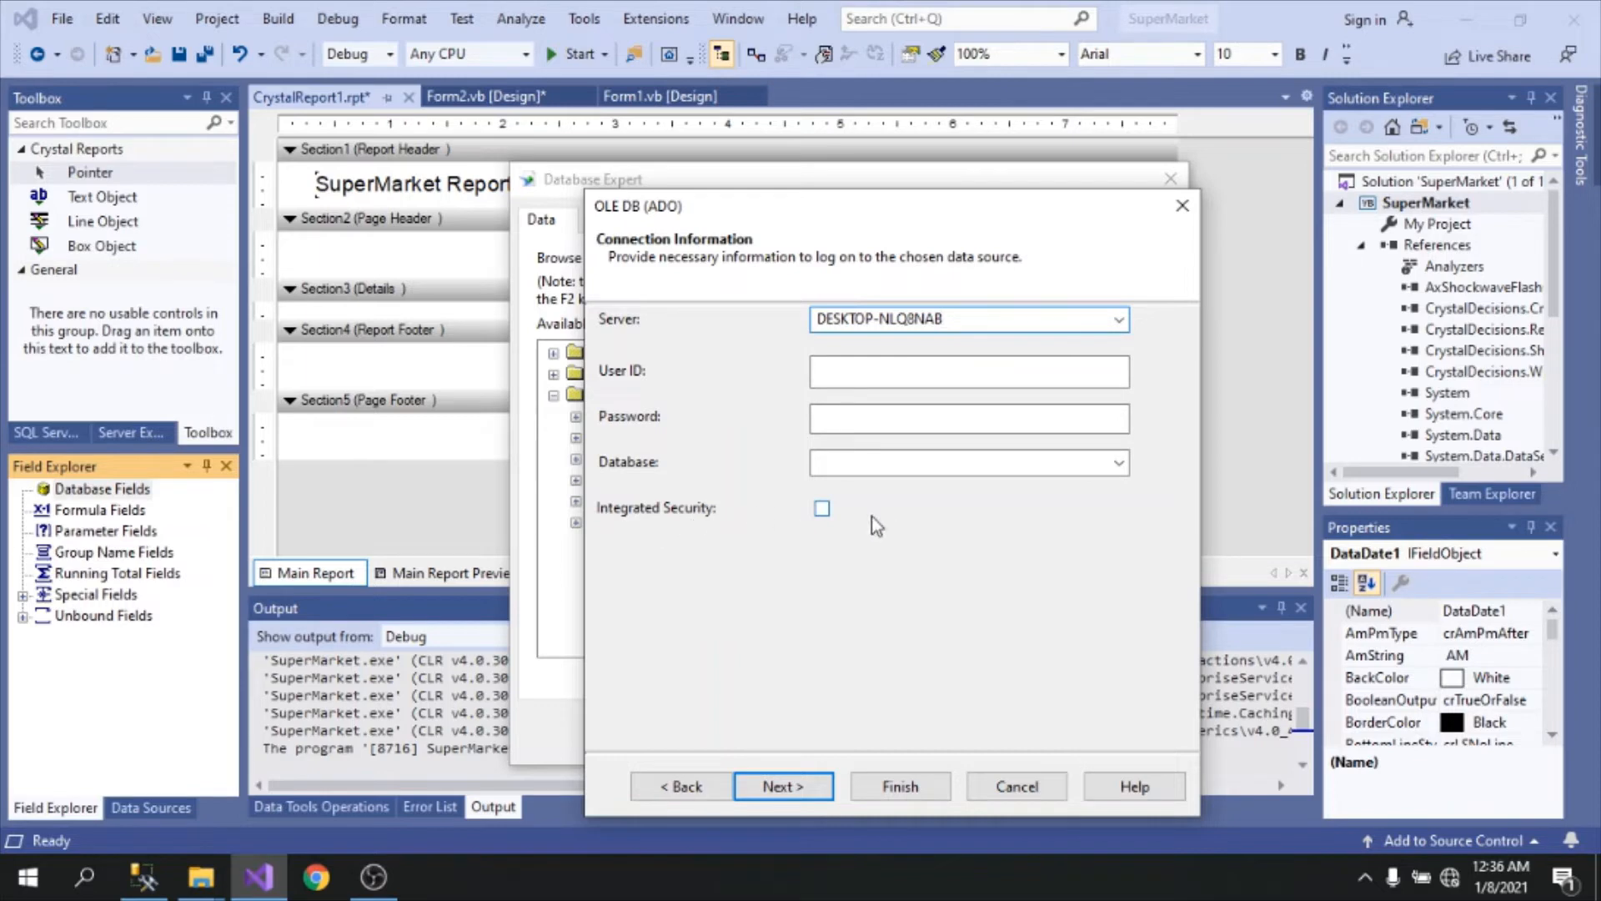
click(823, 509)
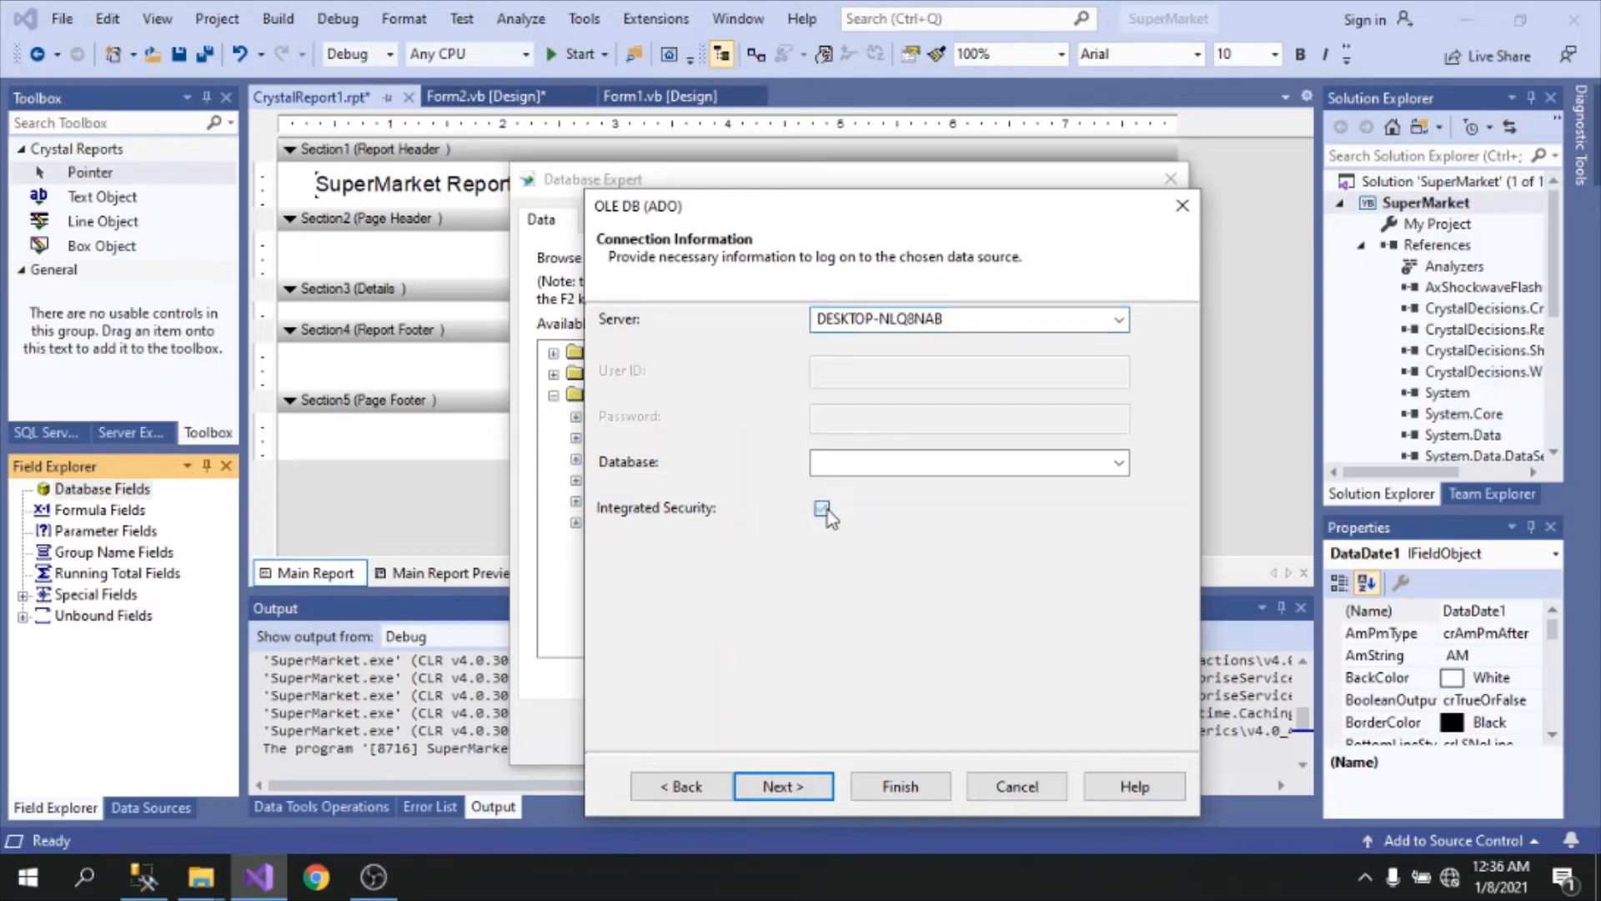
click(1038, 471)
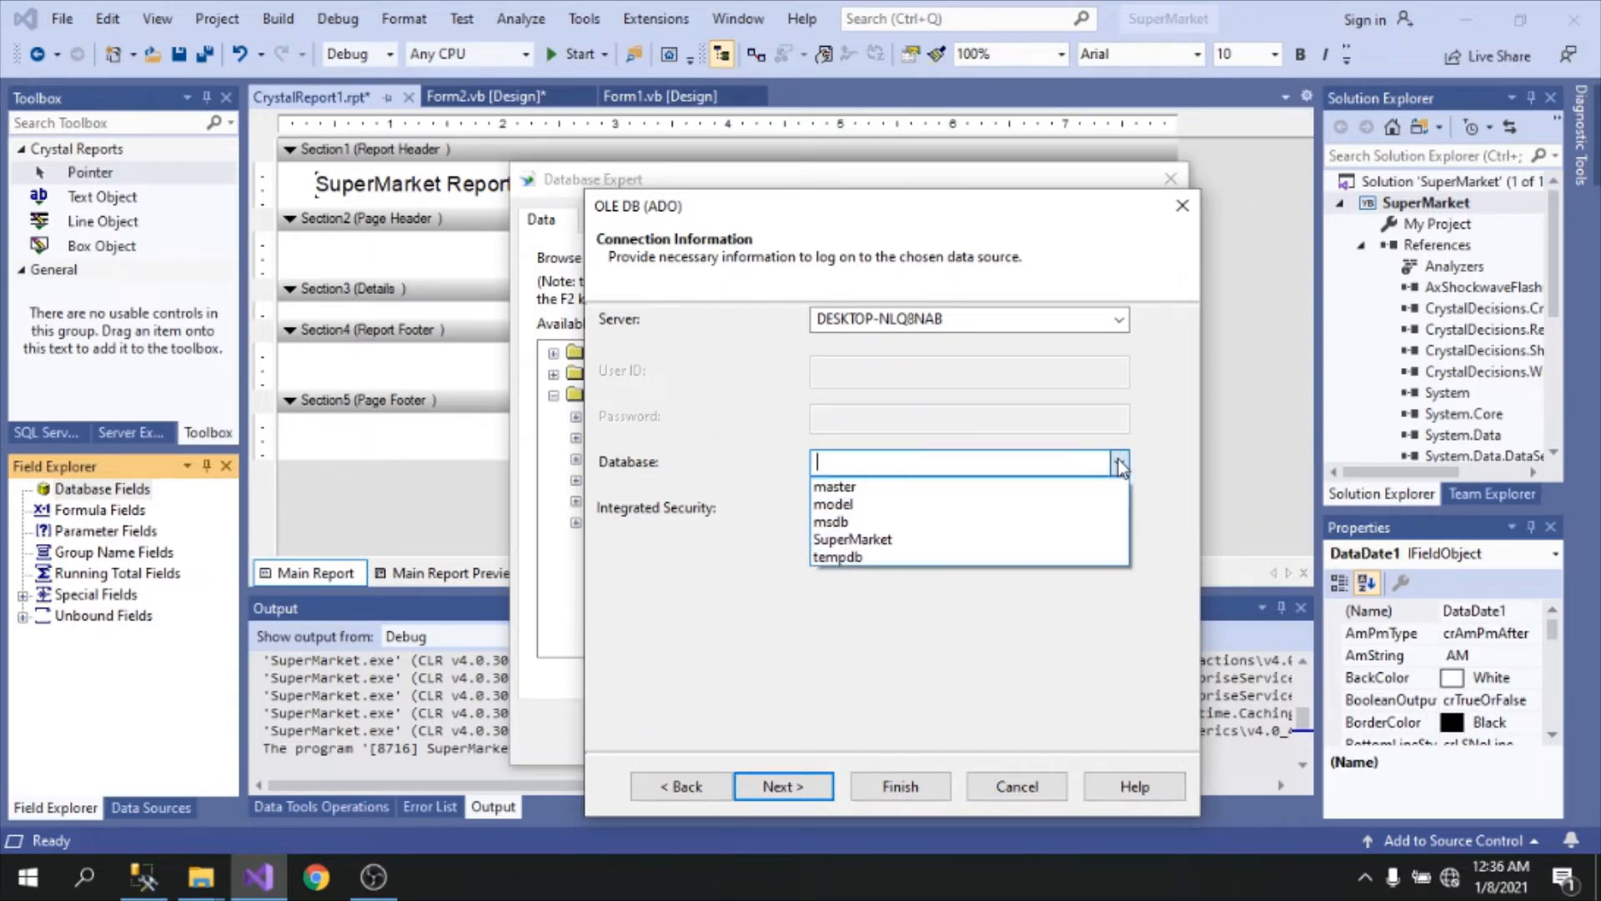
click(844, 541)
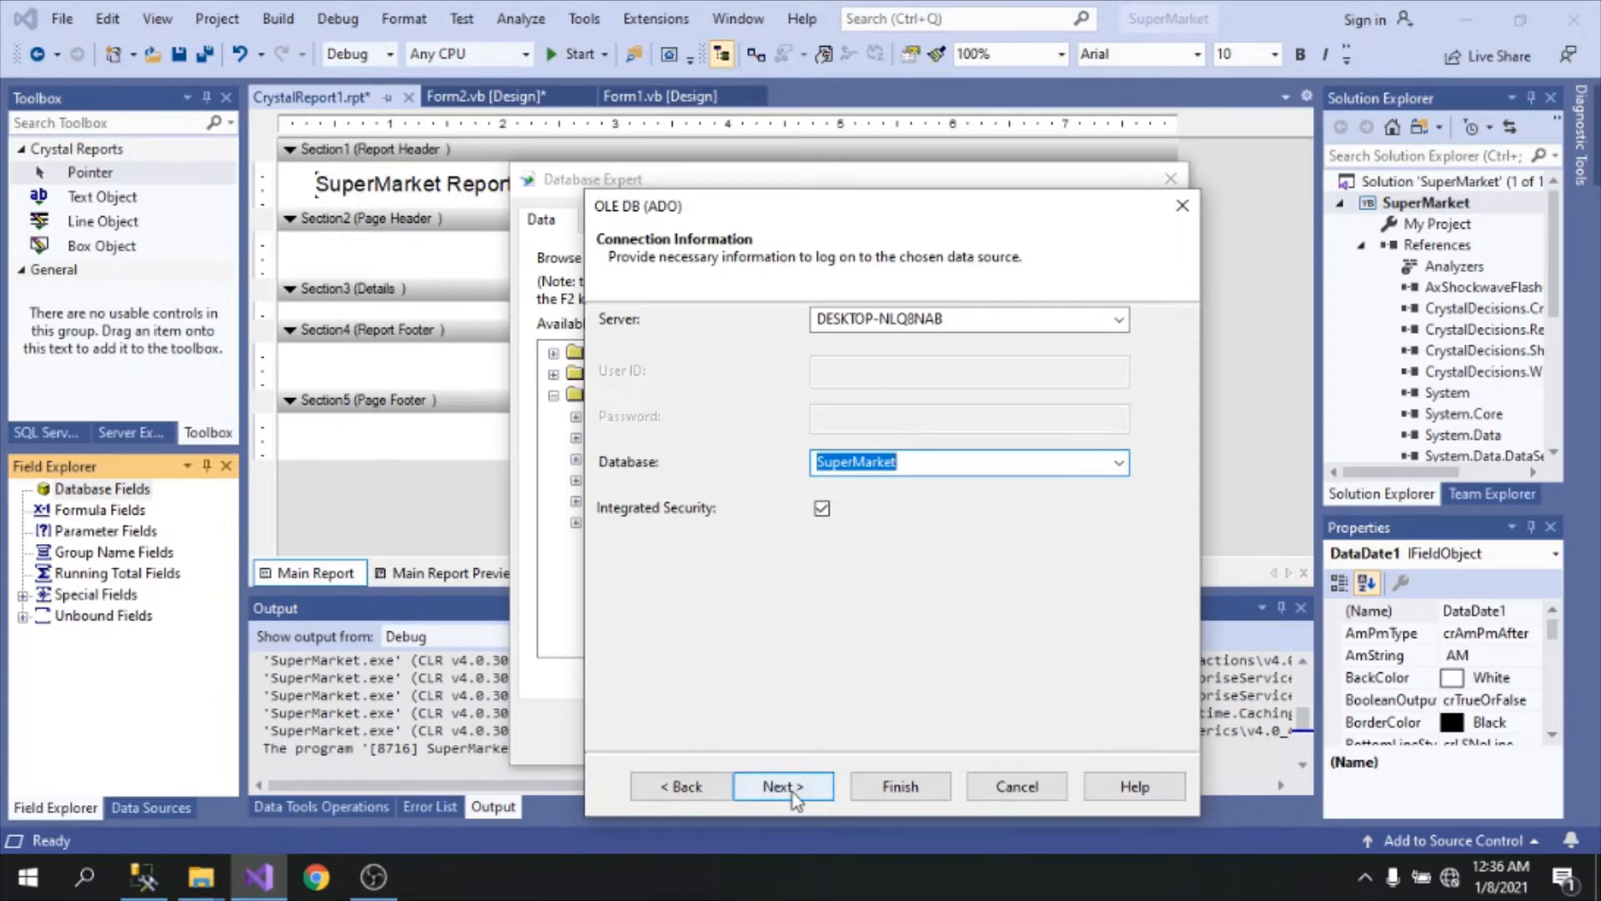
click(896, 788)
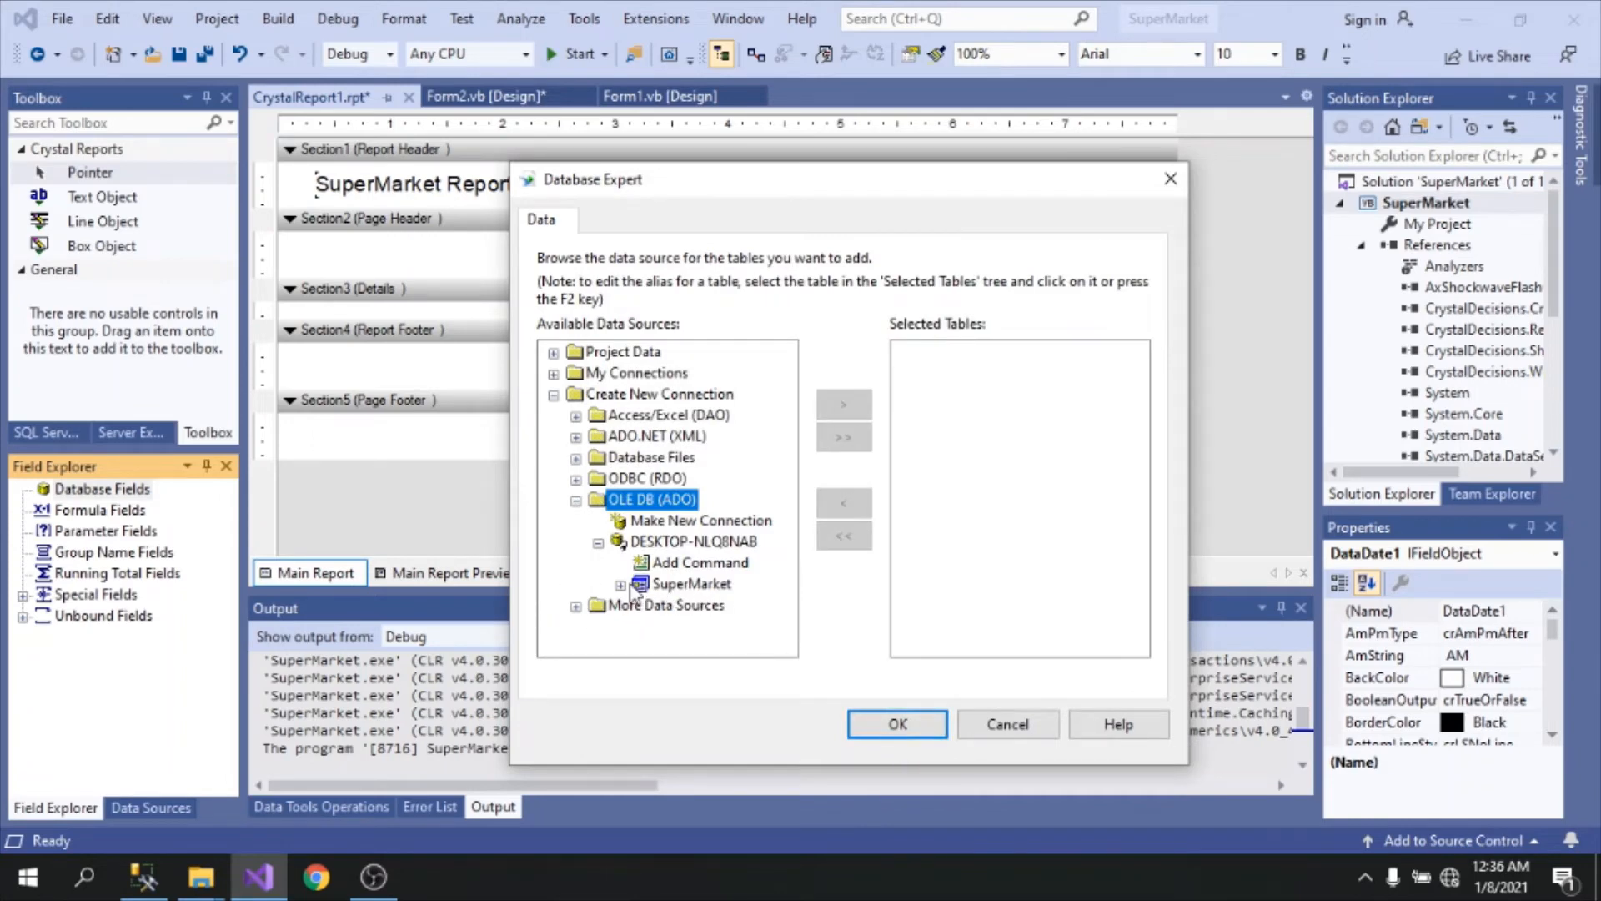
Step: Add the Categories and Products tables from the SuperMarket database's dbo schema to the report's selected tables
click(553, 373)
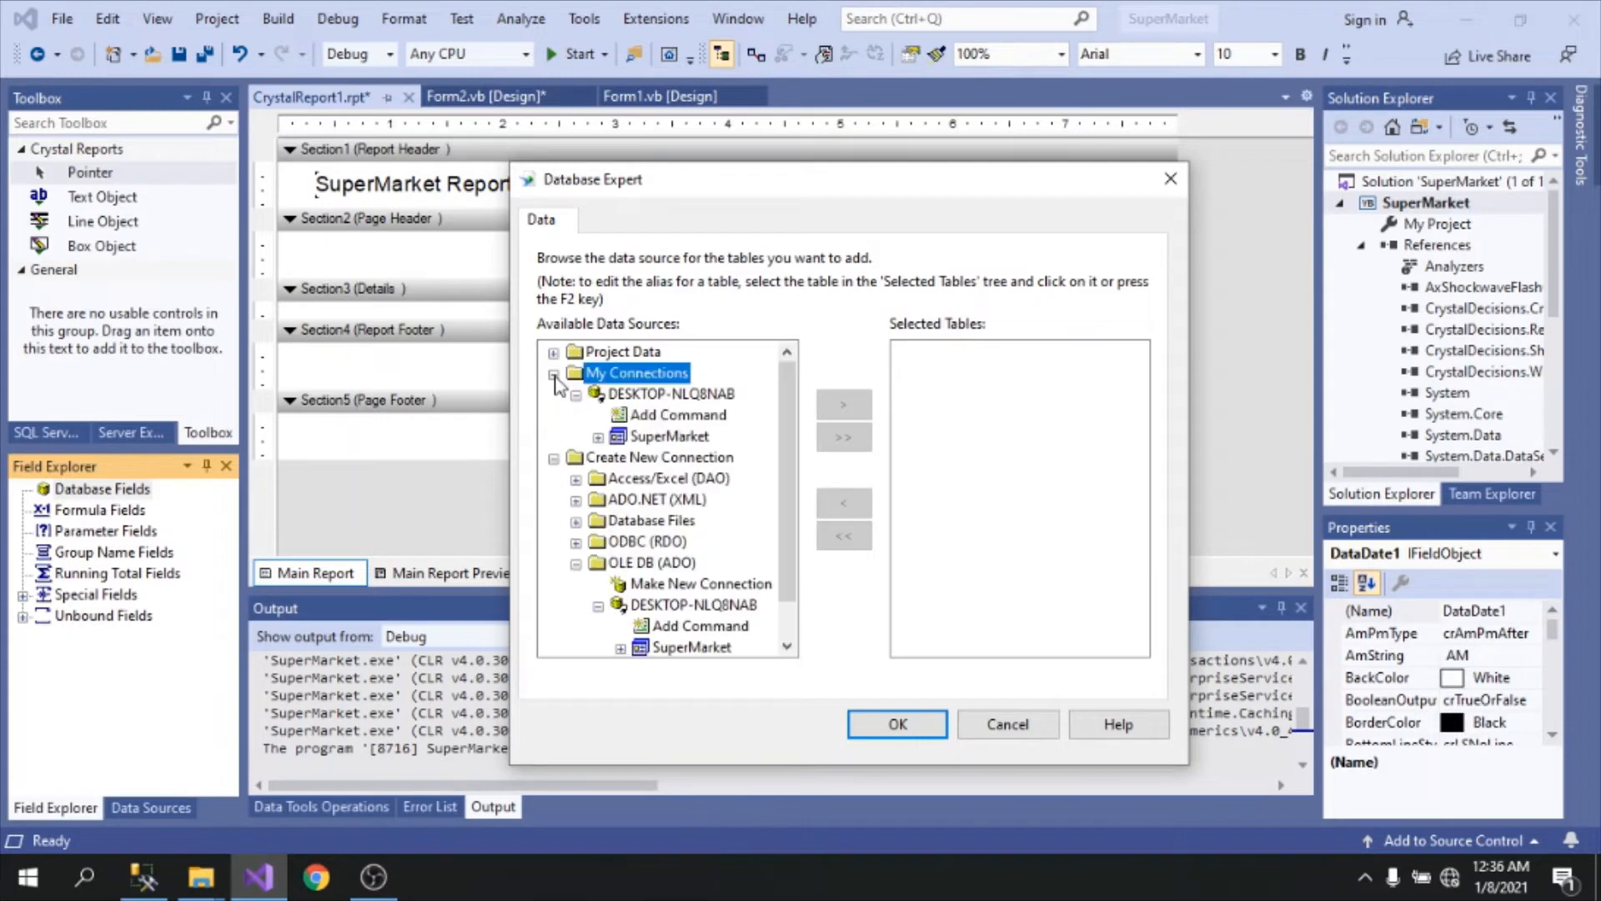
click(674, 394)
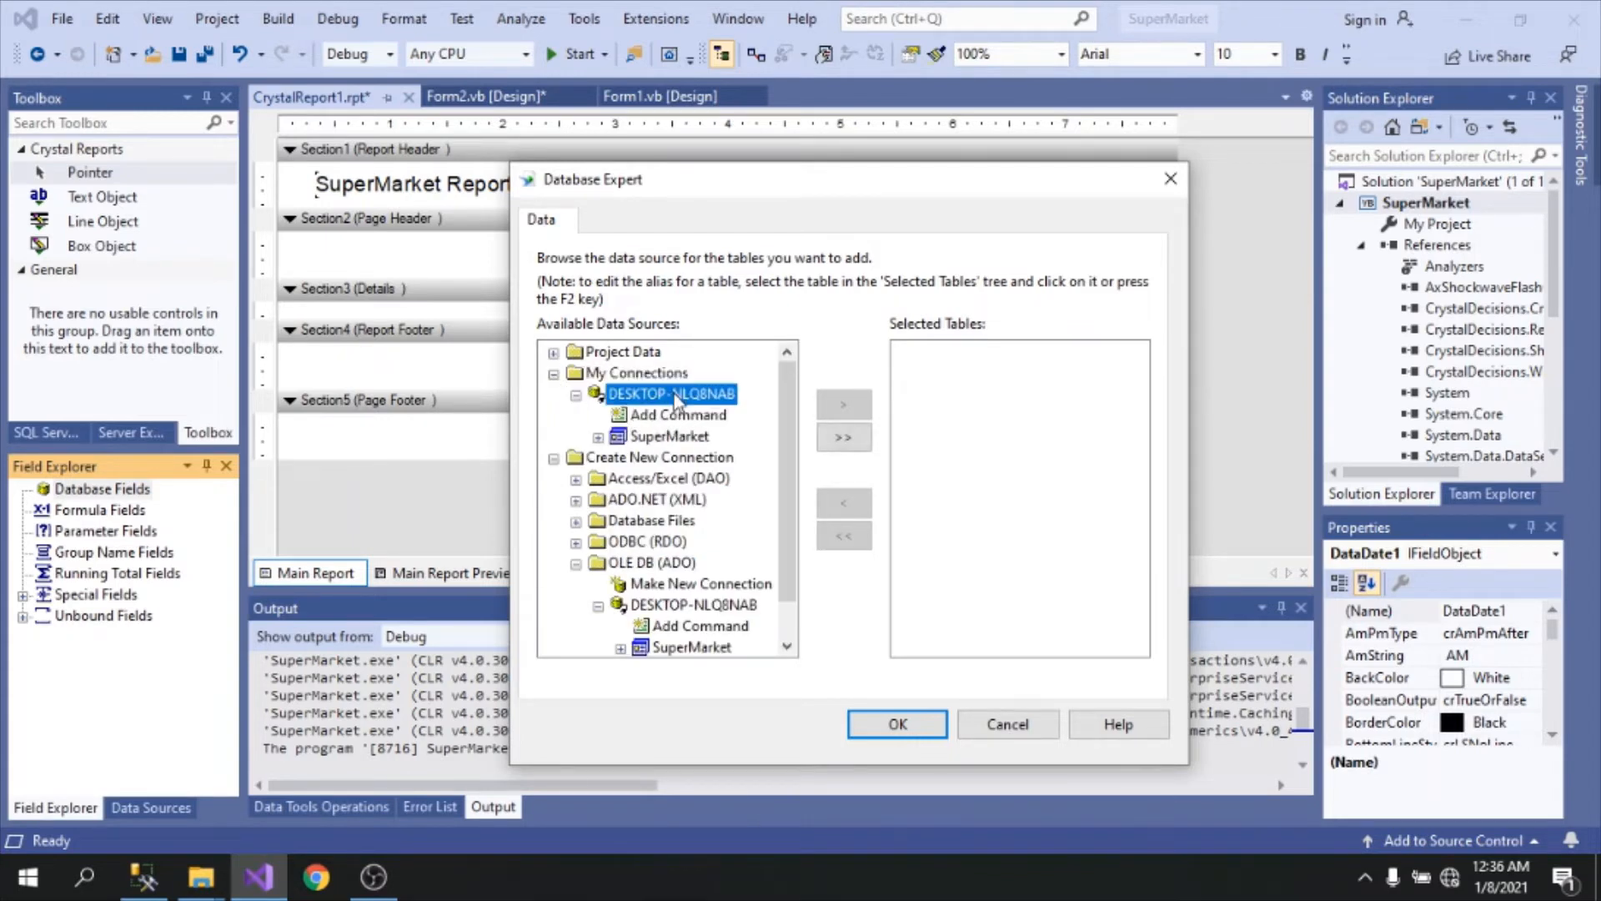
scroll(689, 472, down, 1)
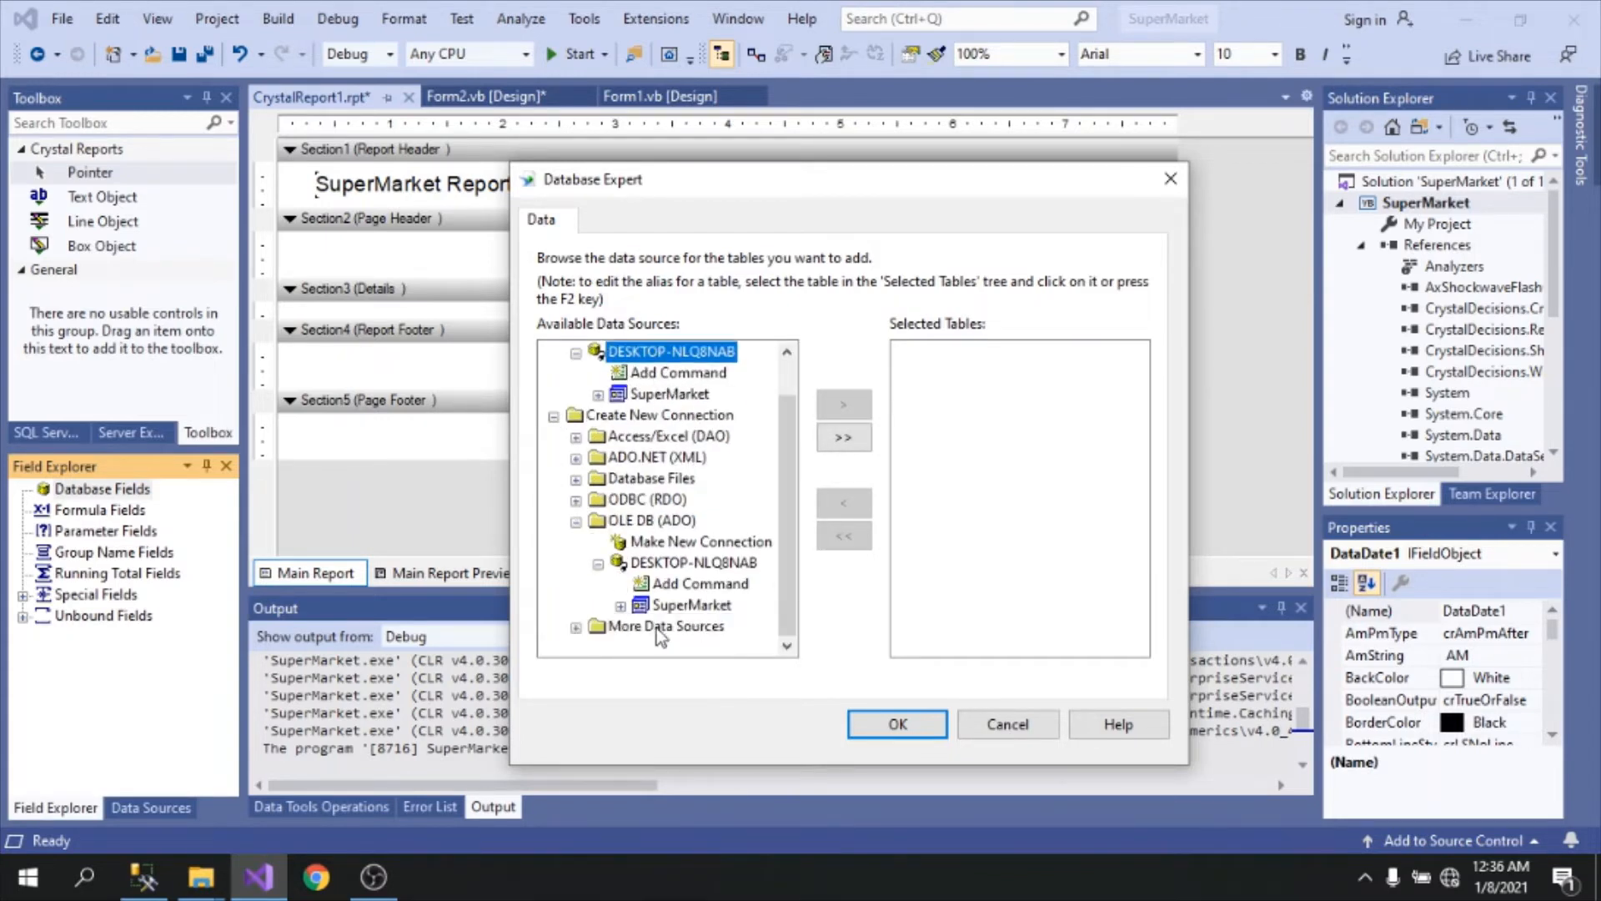
scroll(669, 442, up, 1)
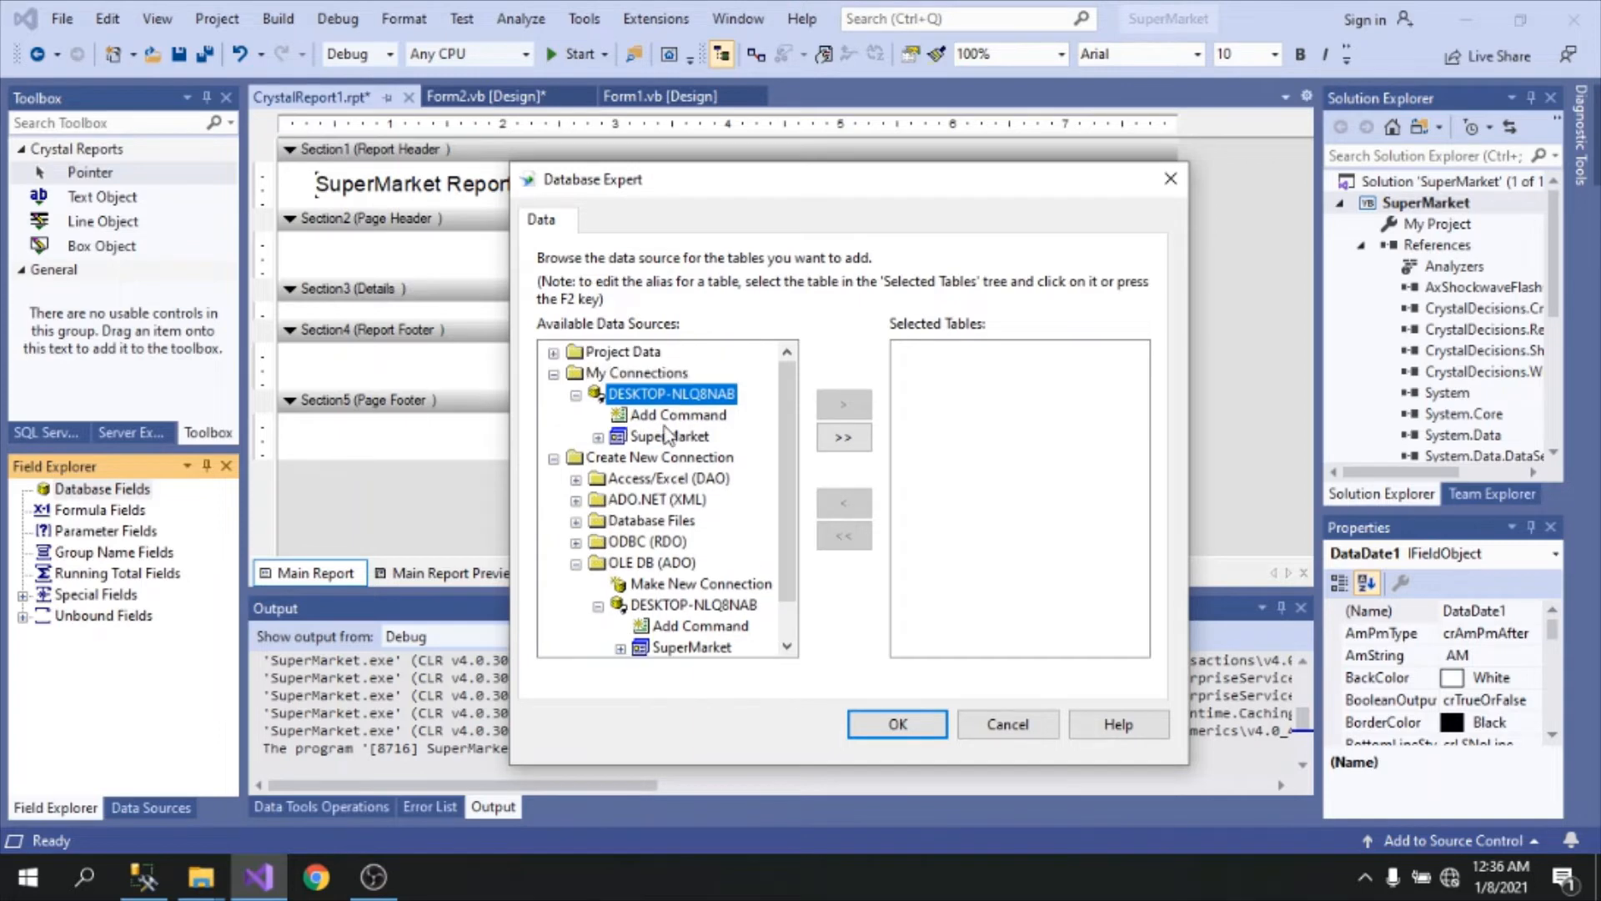
click(598, 437)
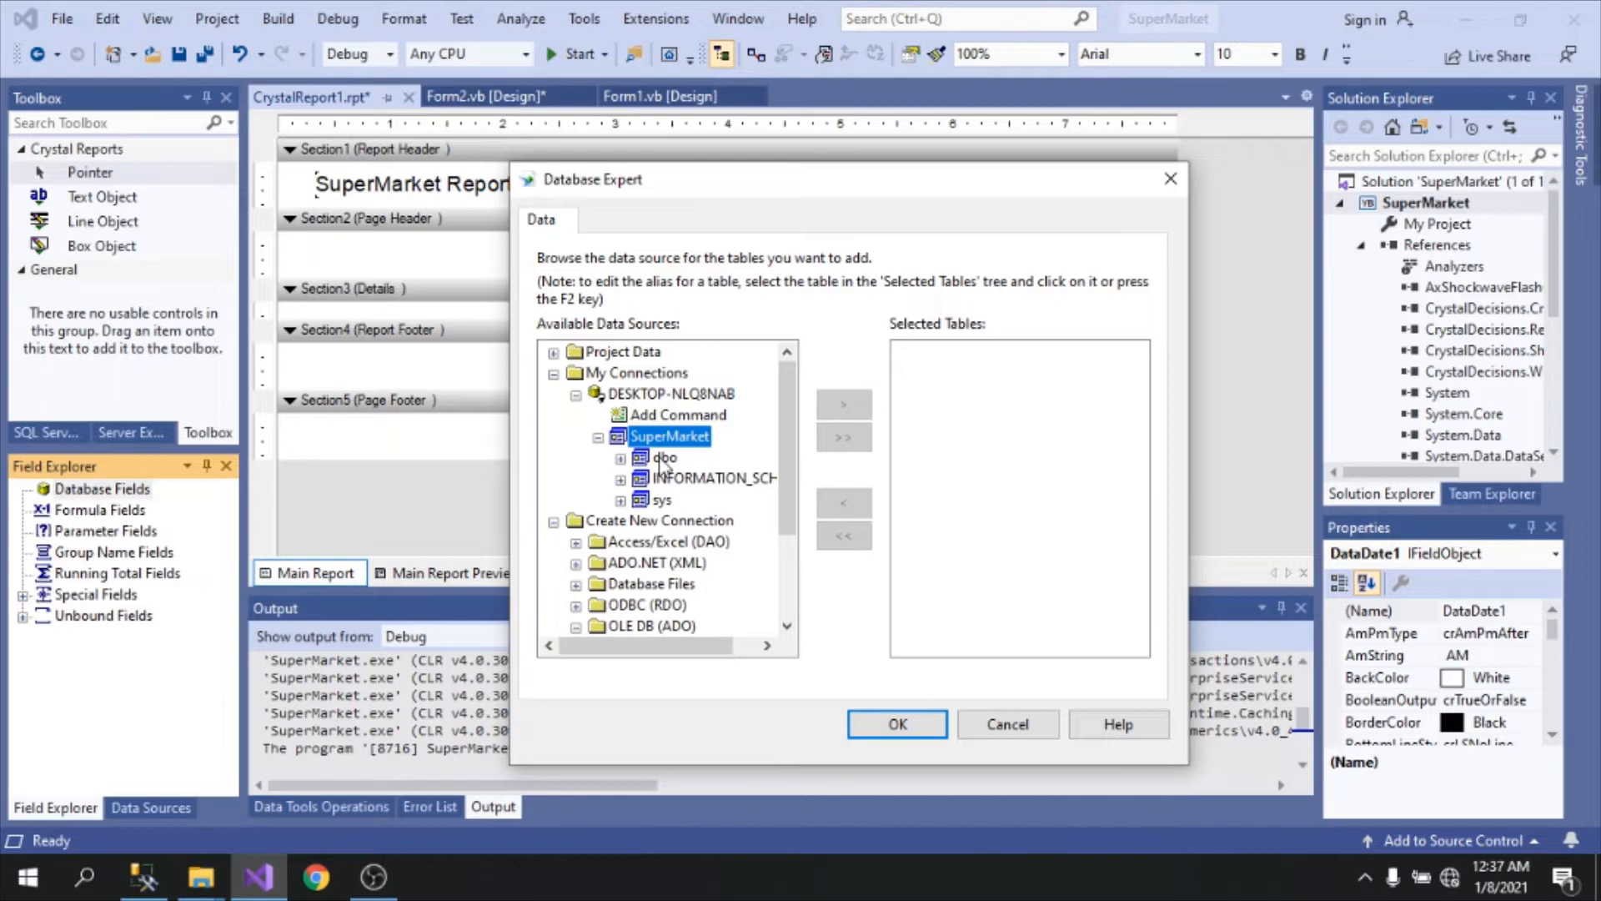
click(621, 458)
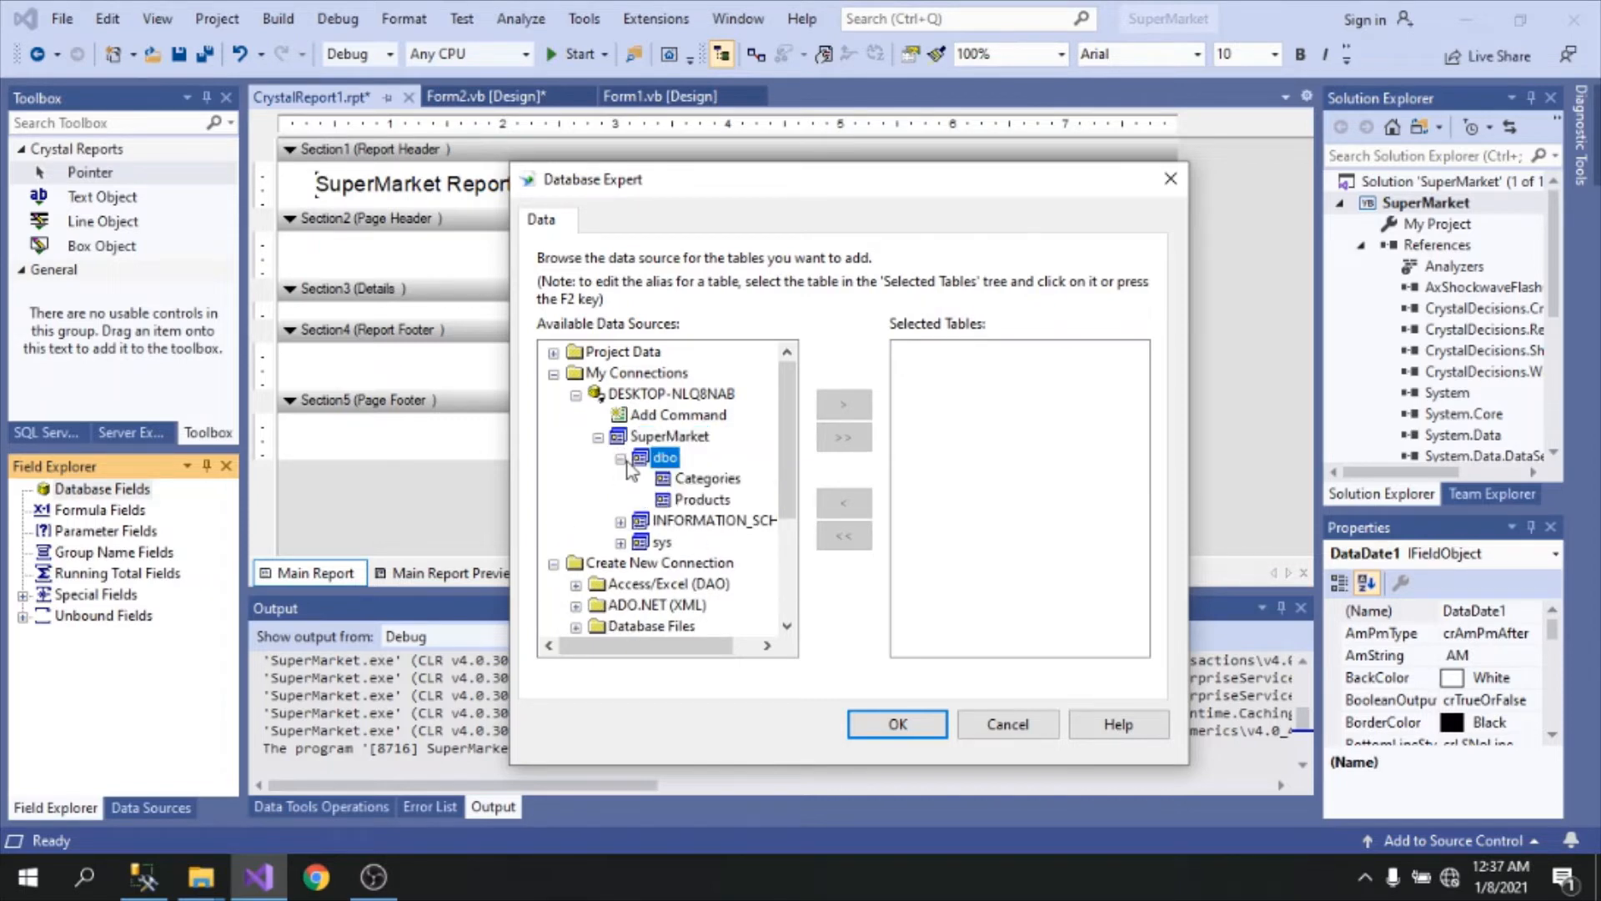
click(705, 500)
click(712, 480)
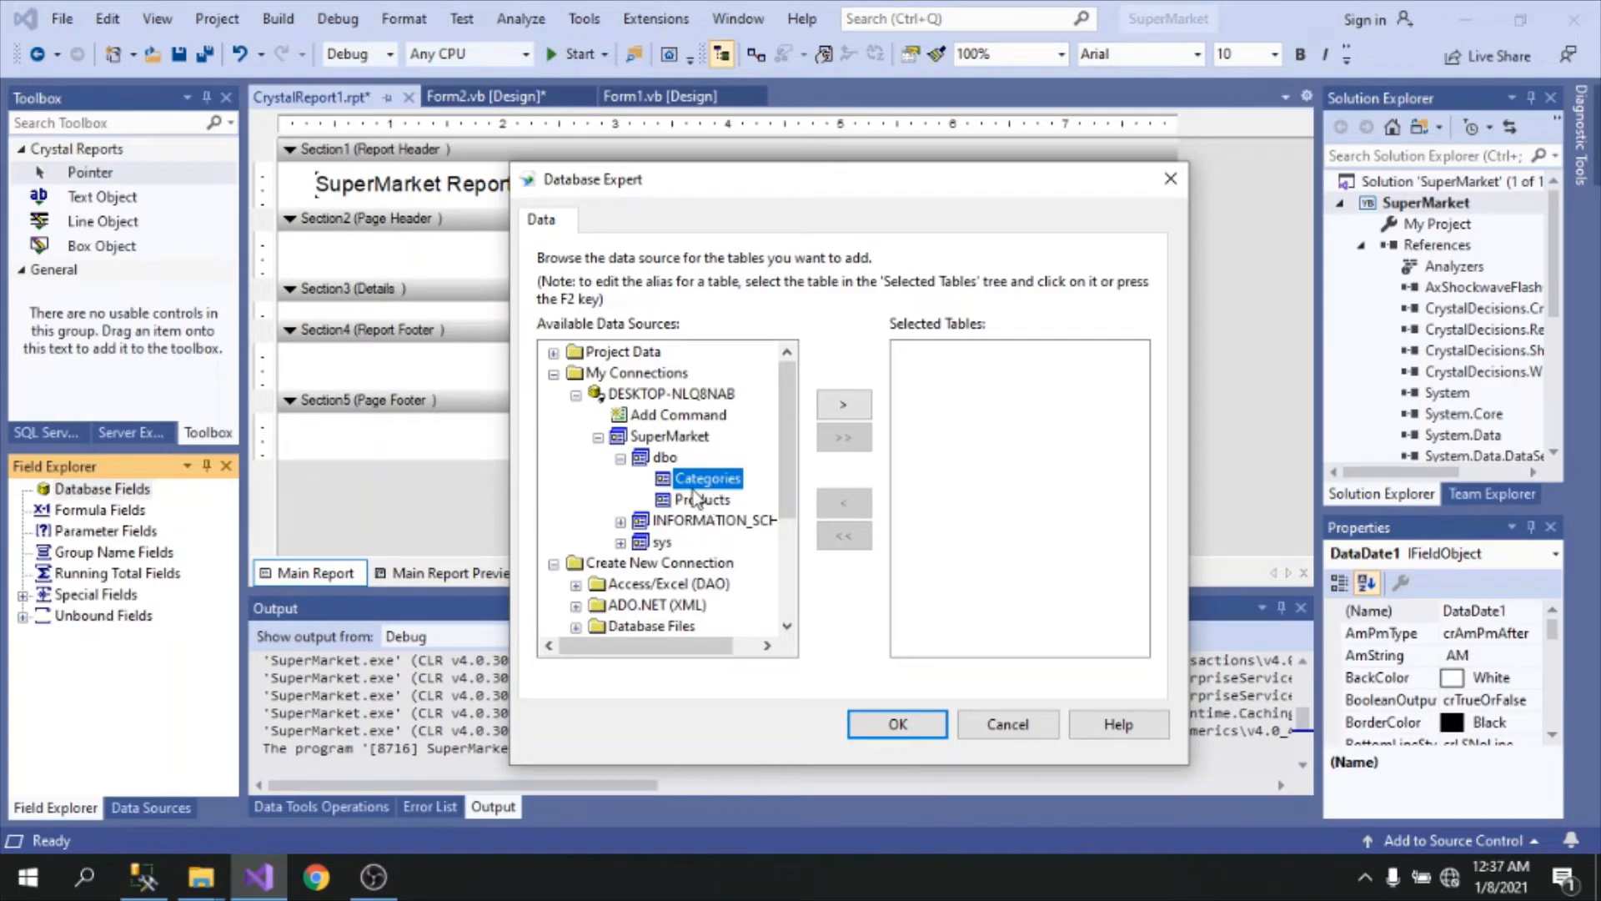
double_click(707, 480)
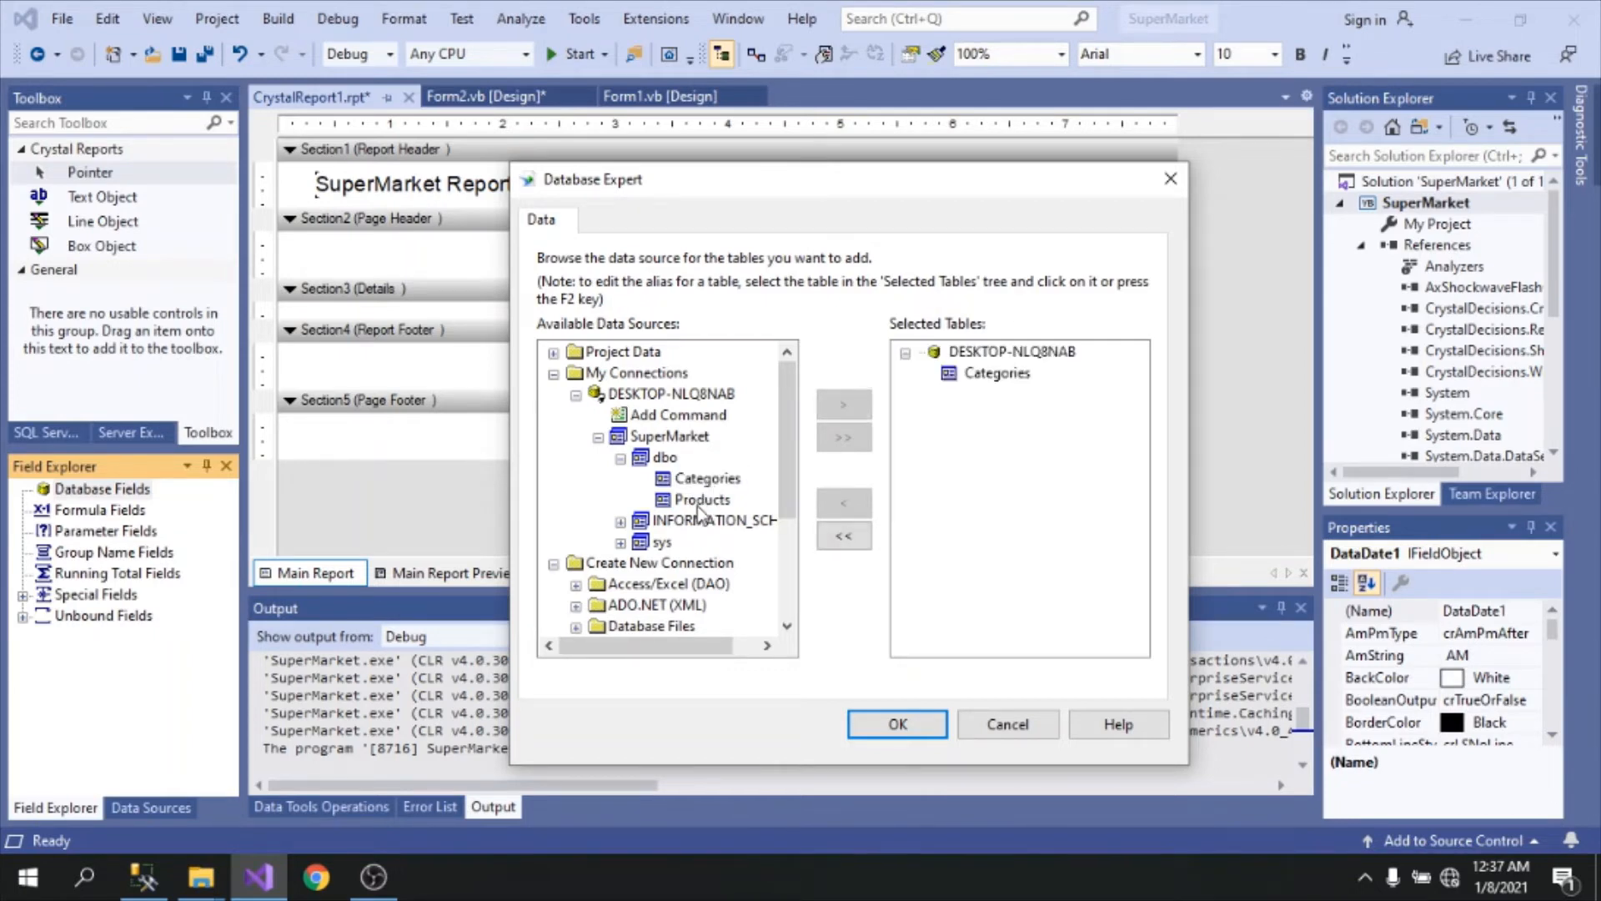
double_click(701, 500)
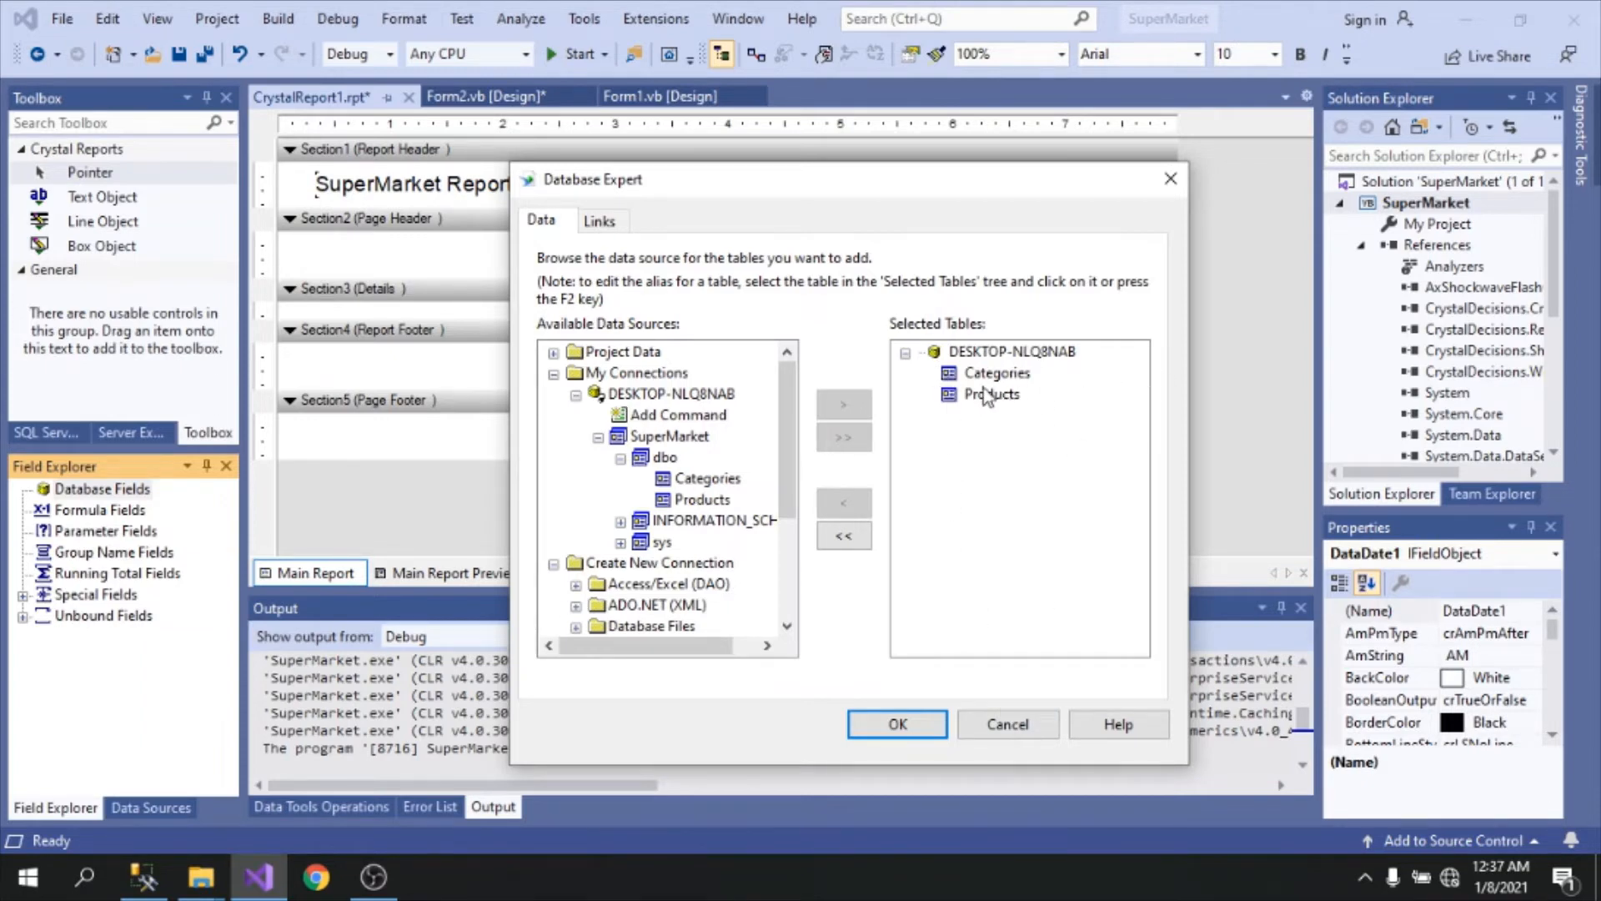
Step: Remove the Products table from the report's selected tables, keeping only Categories, and apply the table selection
click(891, 729)
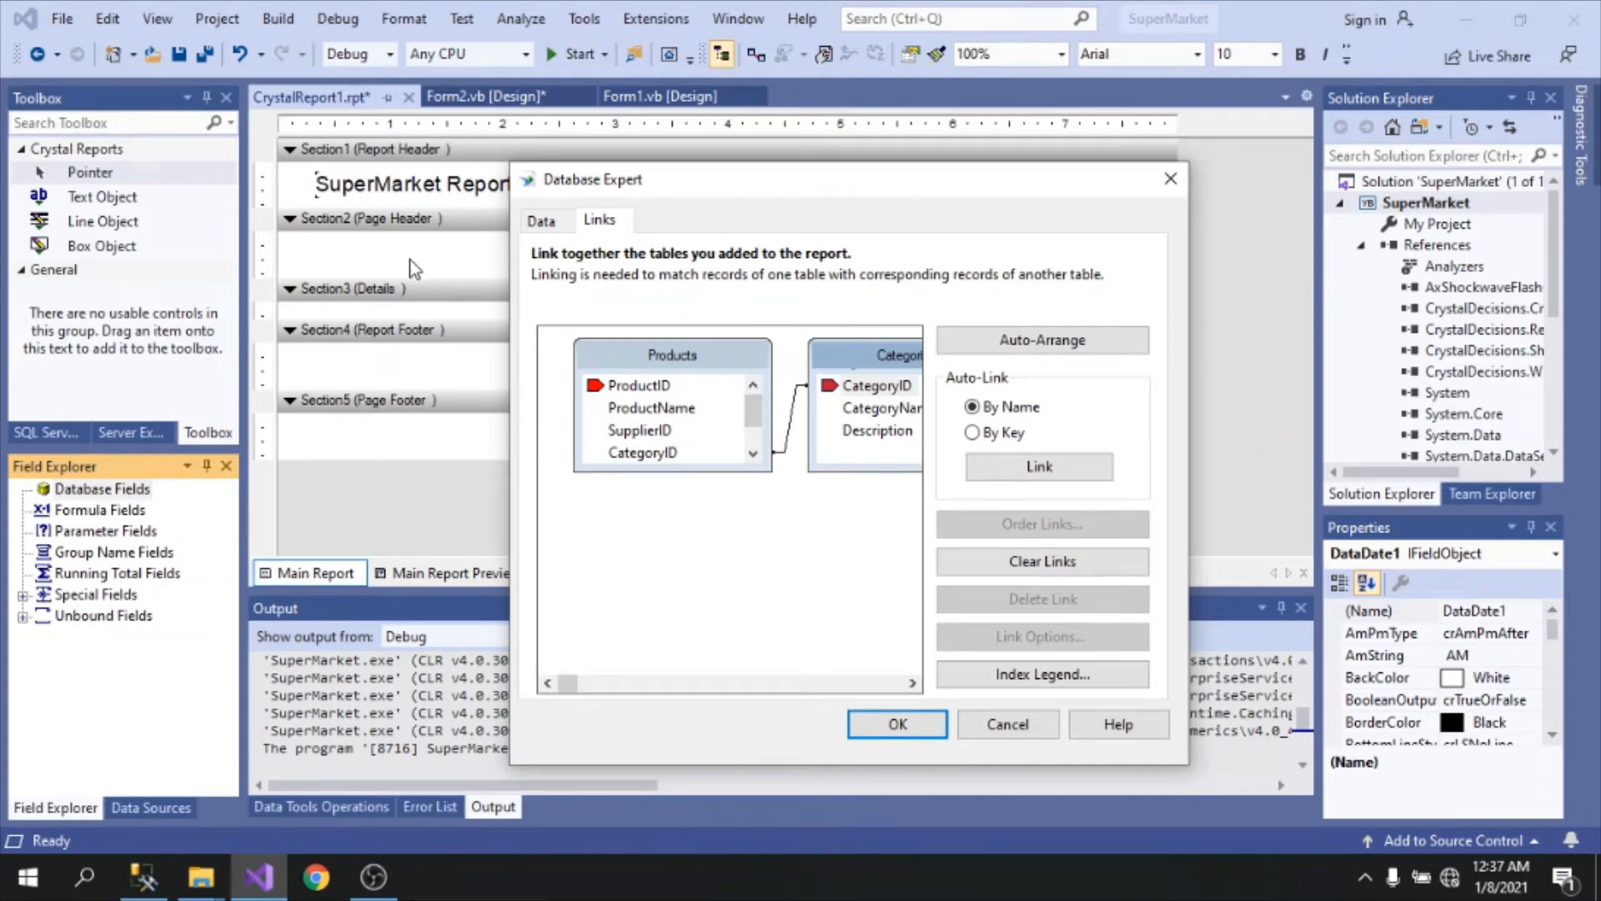
click(538, 221)
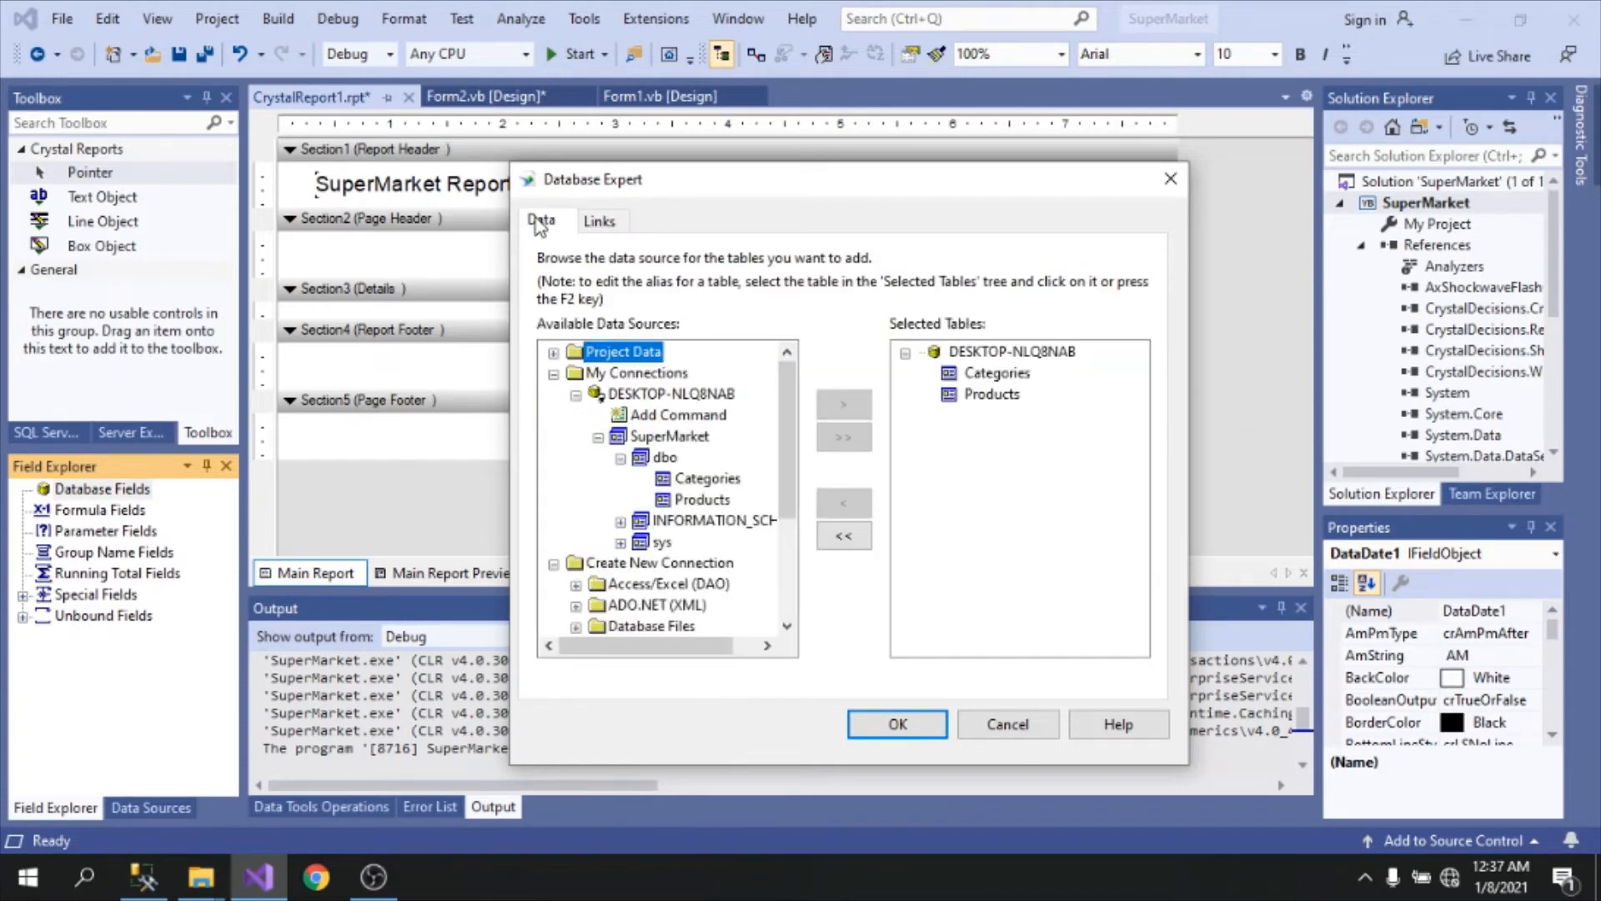
click(972, 399)
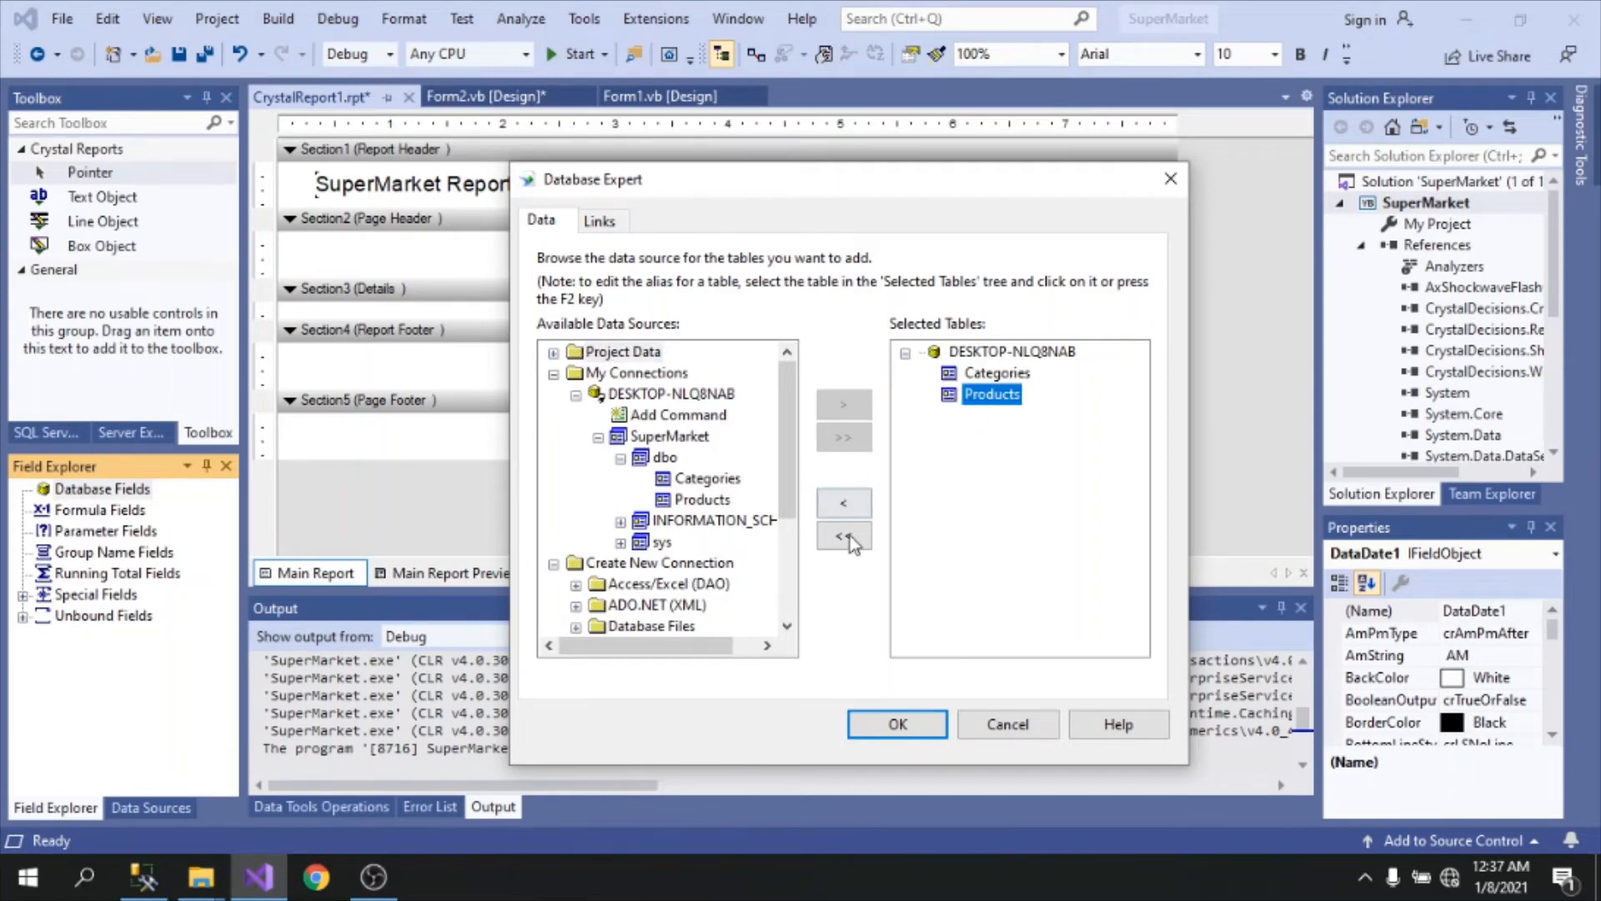
click(850, 505)
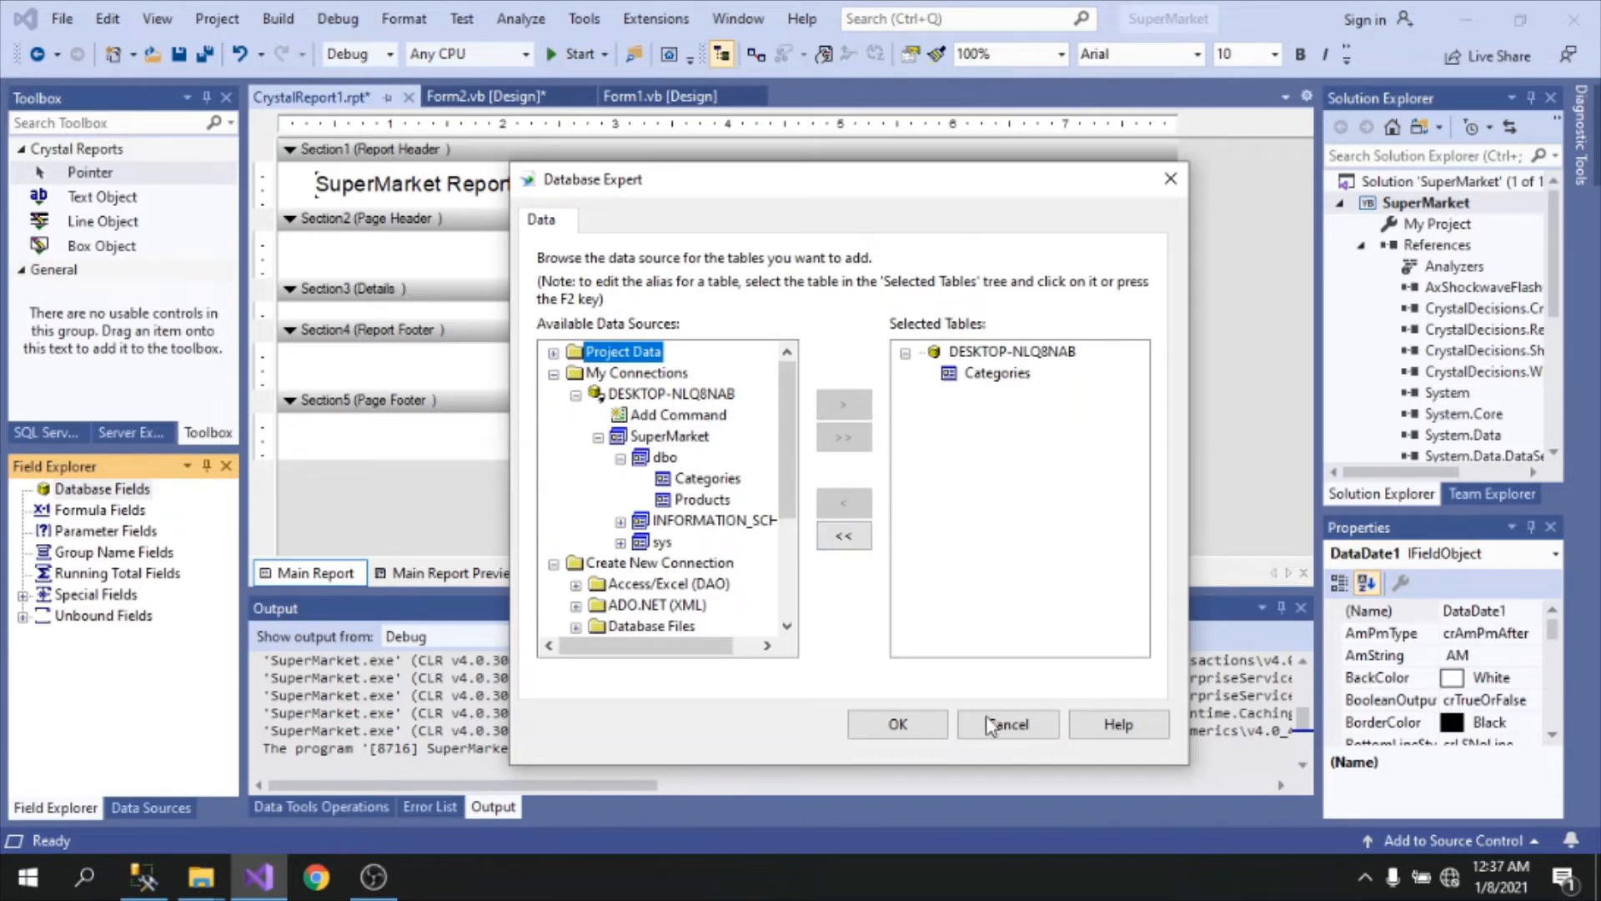
click(897, 727)
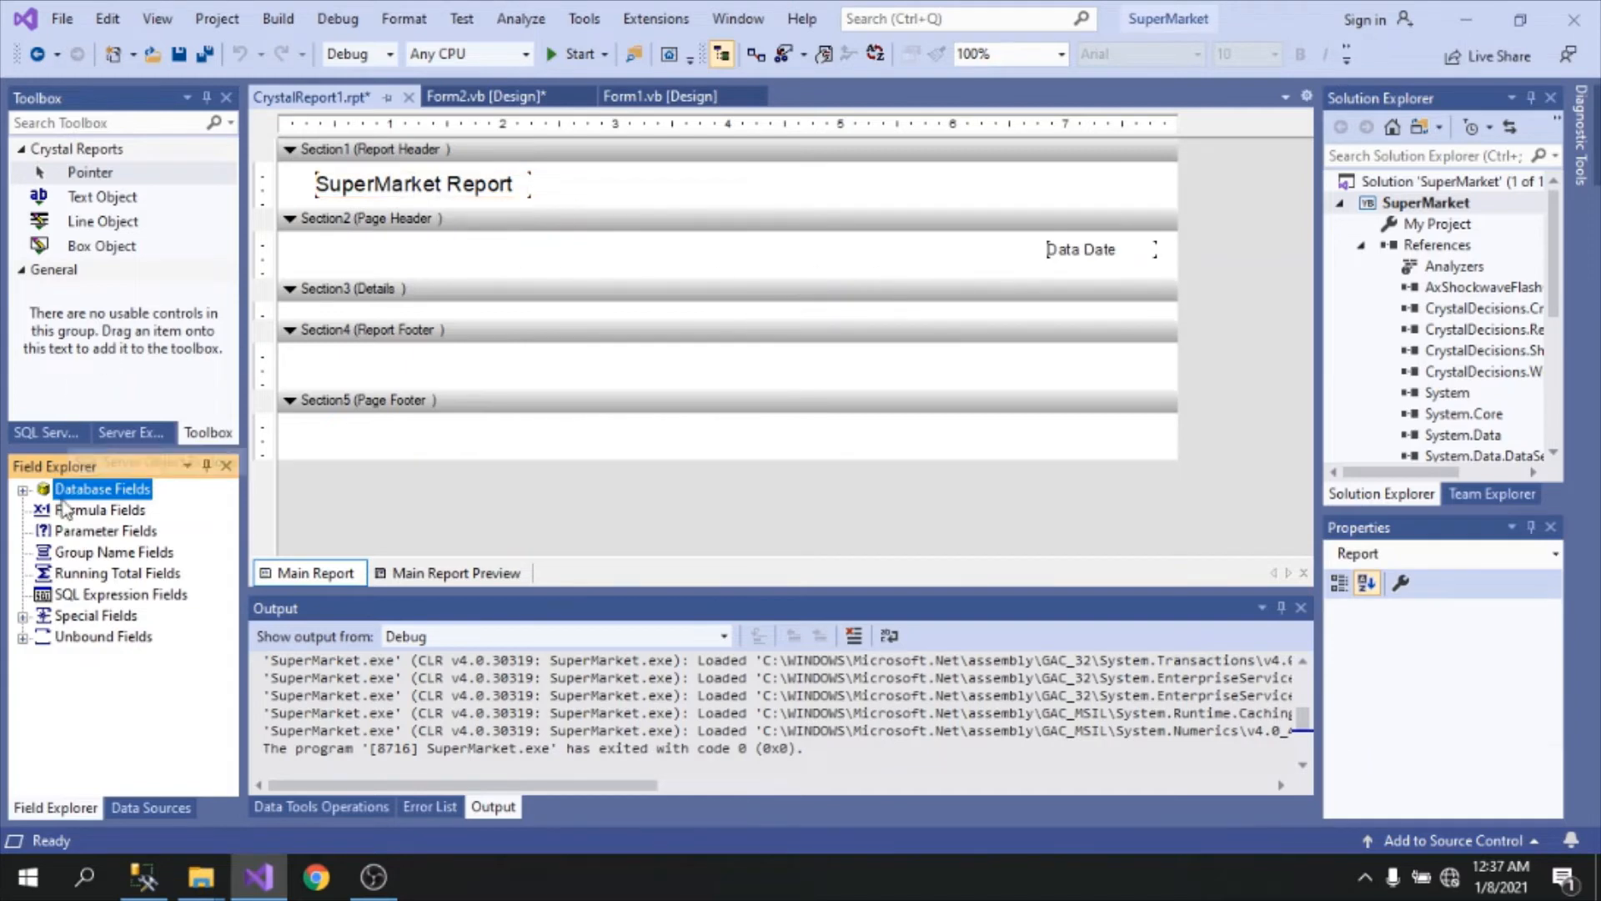
Step: Reopen the Database Expert, add the Products table from SuperMarket's dbo schema to the selected tables, and accept the table links
right_click(107, 490)
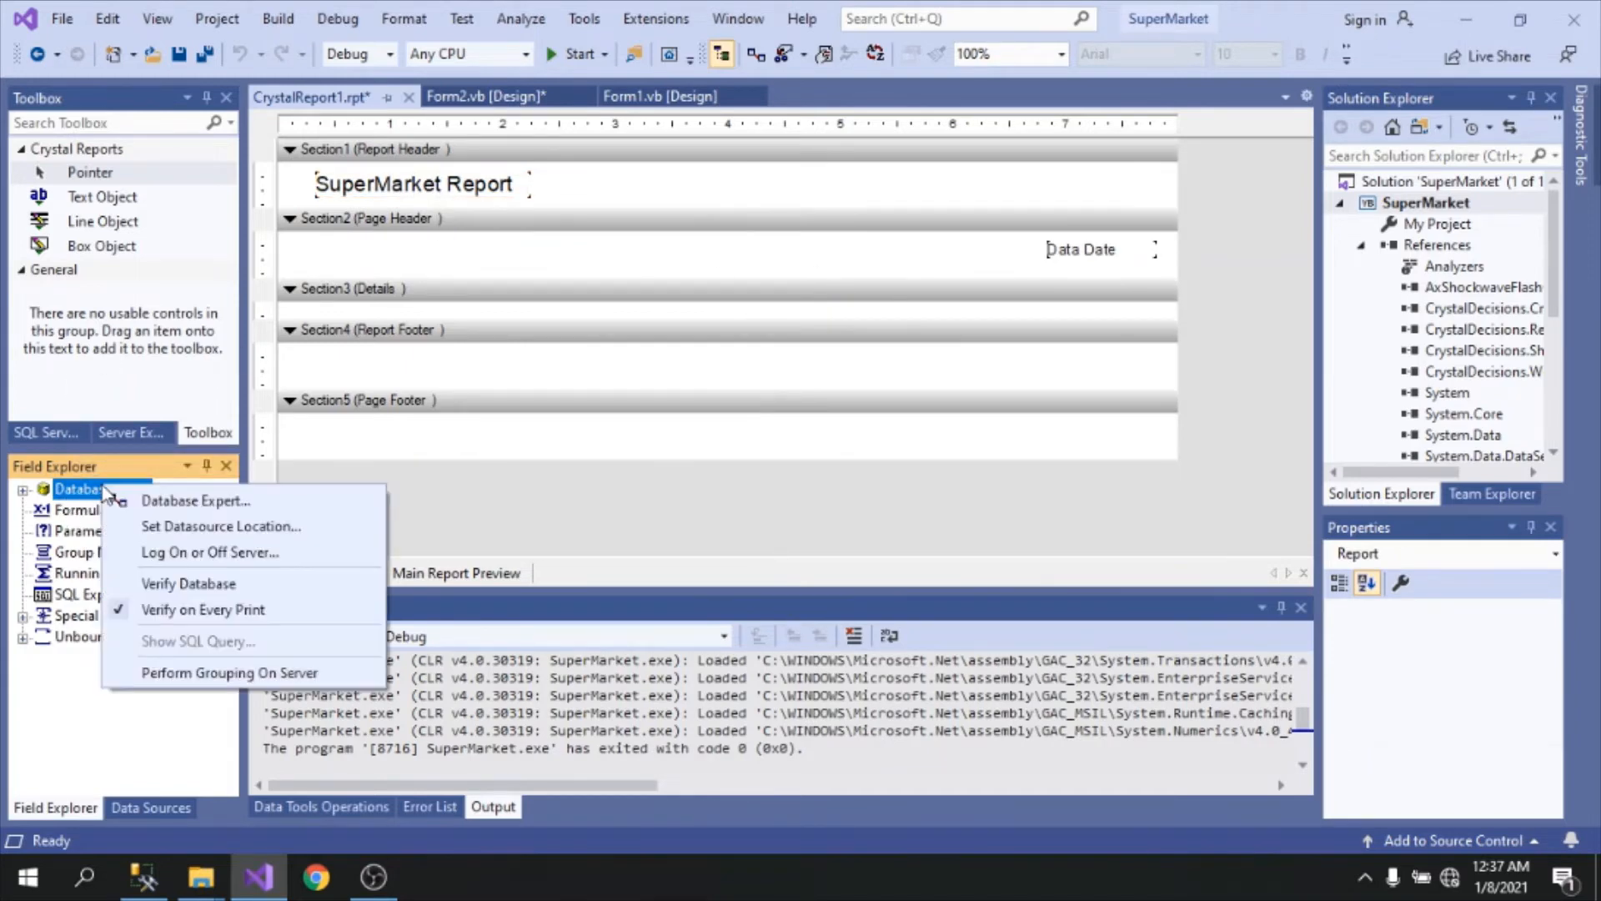
click(159, 504)
click(576, 395)
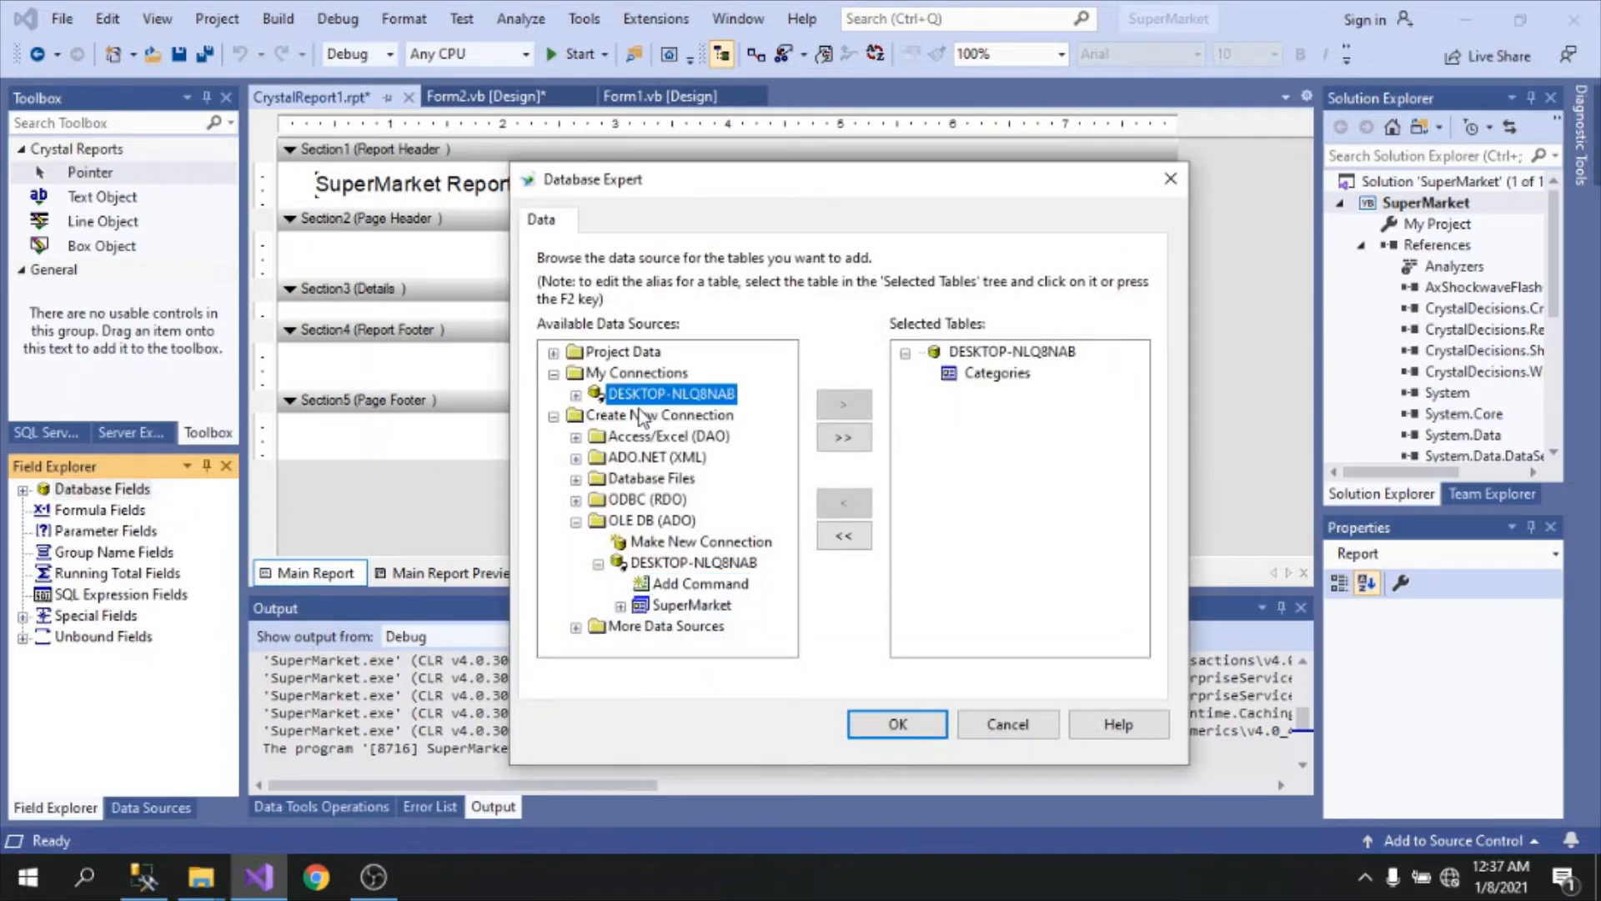
click(598, 437)
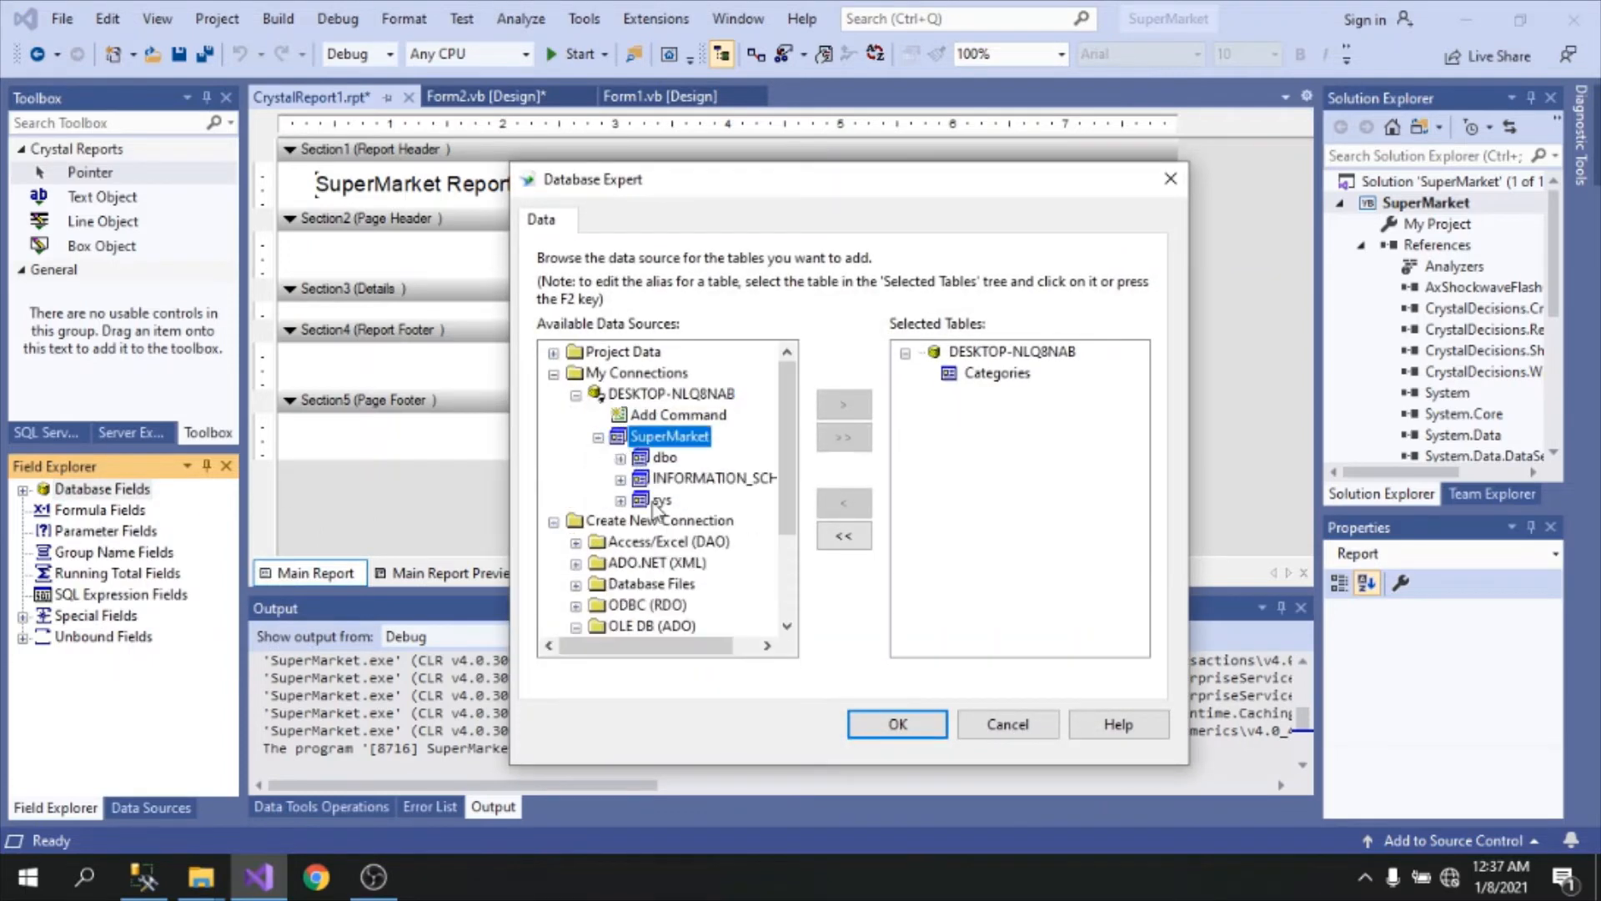
click(664, 457)
click(621, 459)
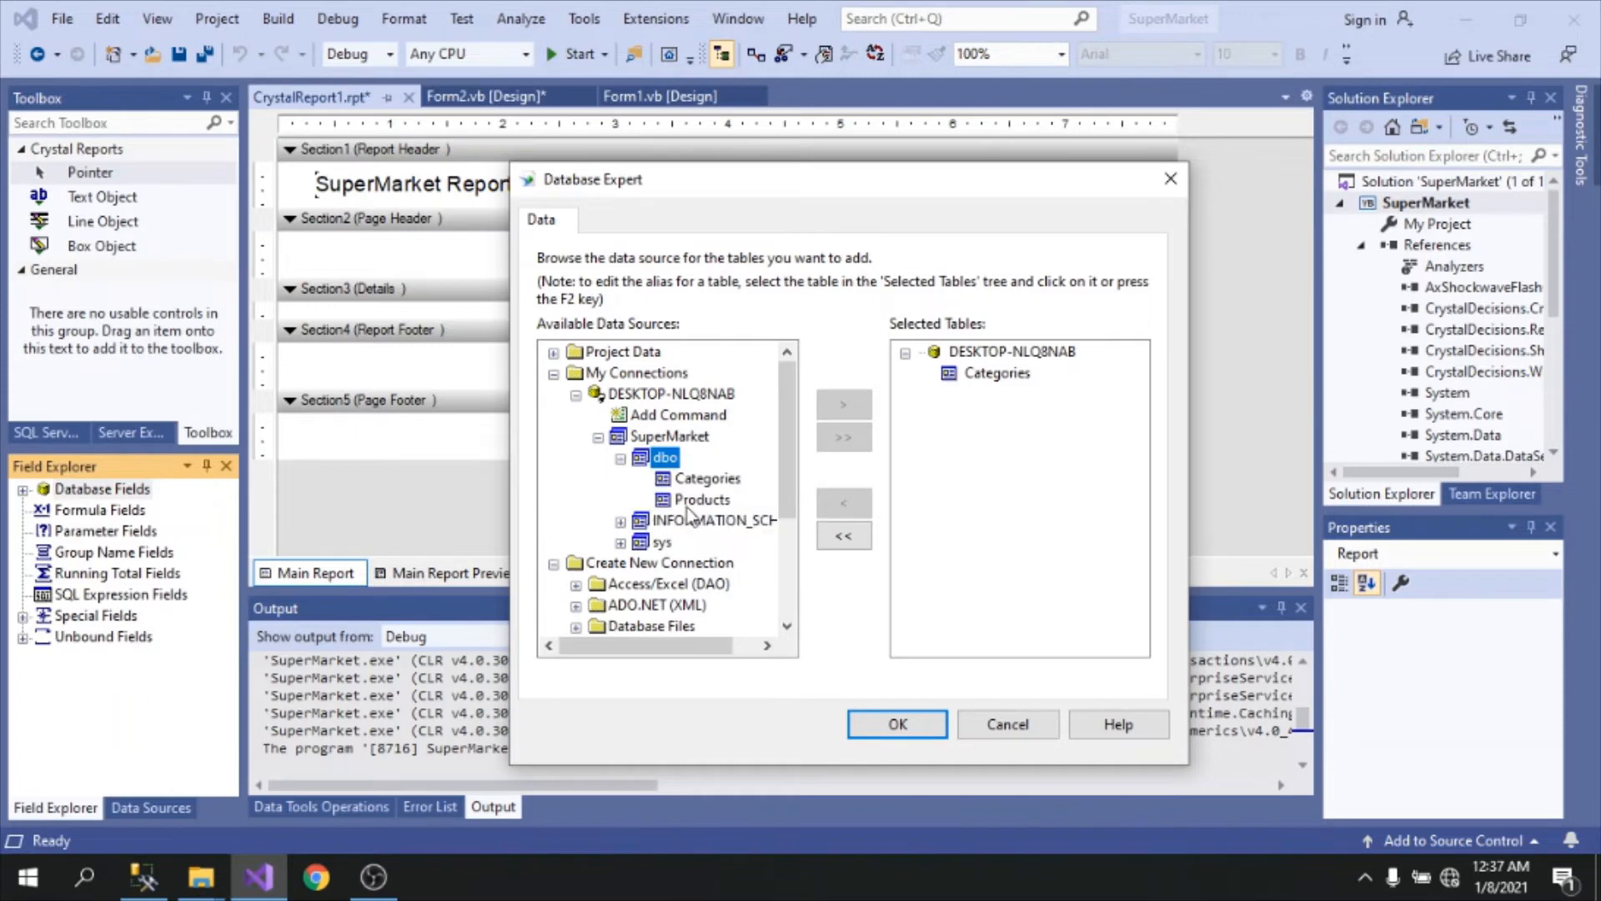
click(699, 500)
click(864, 405)
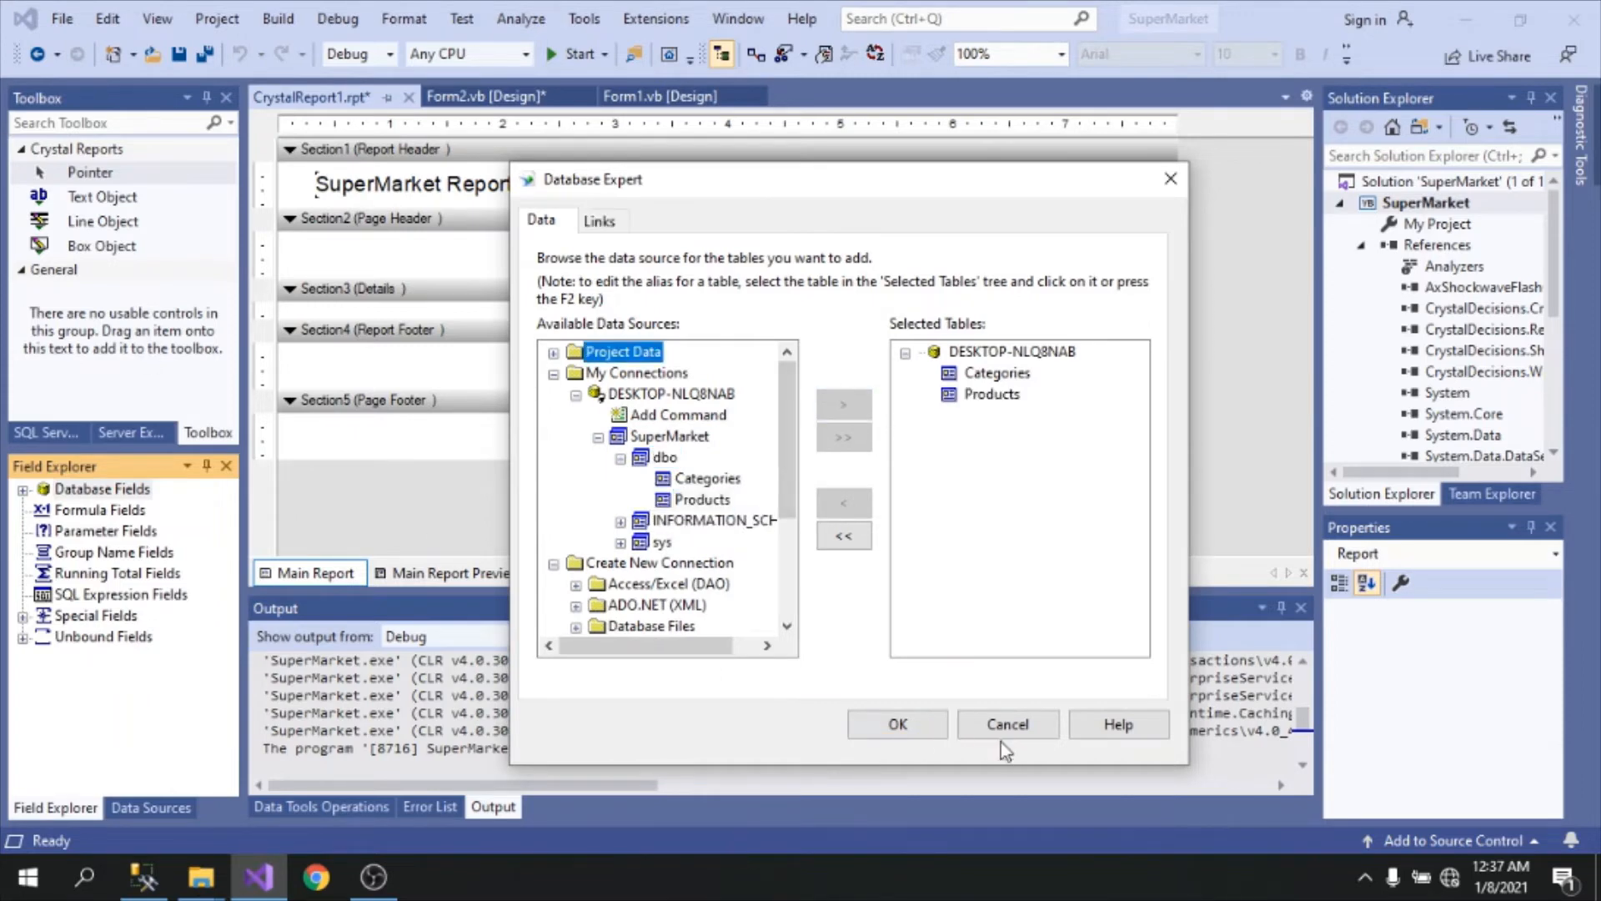
click(895, 723)
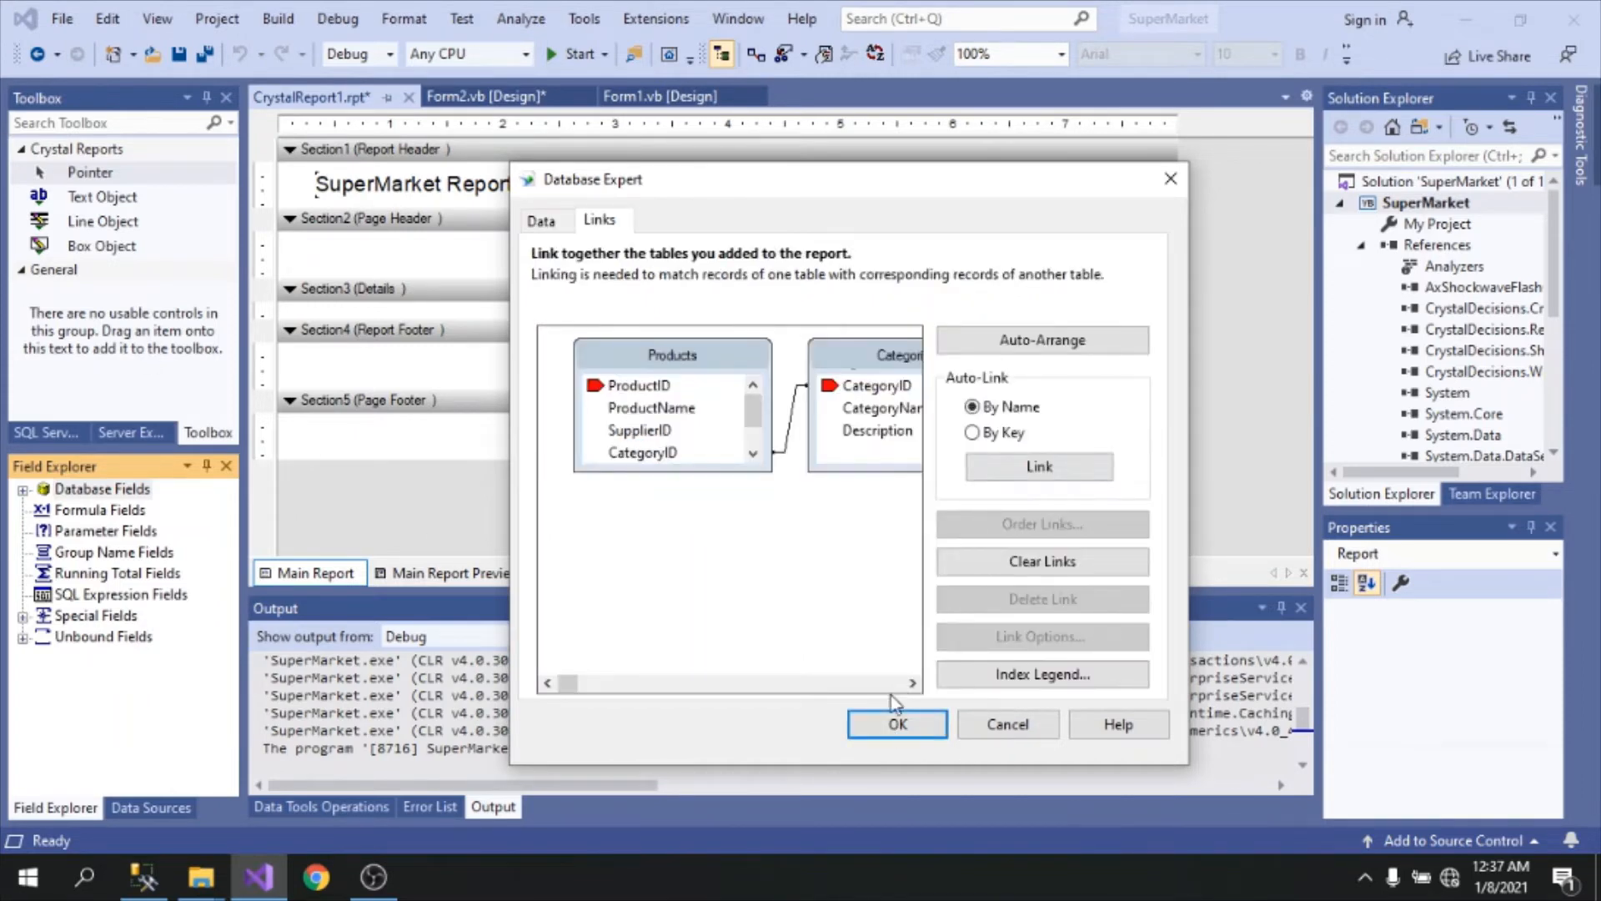
click(898, 723)
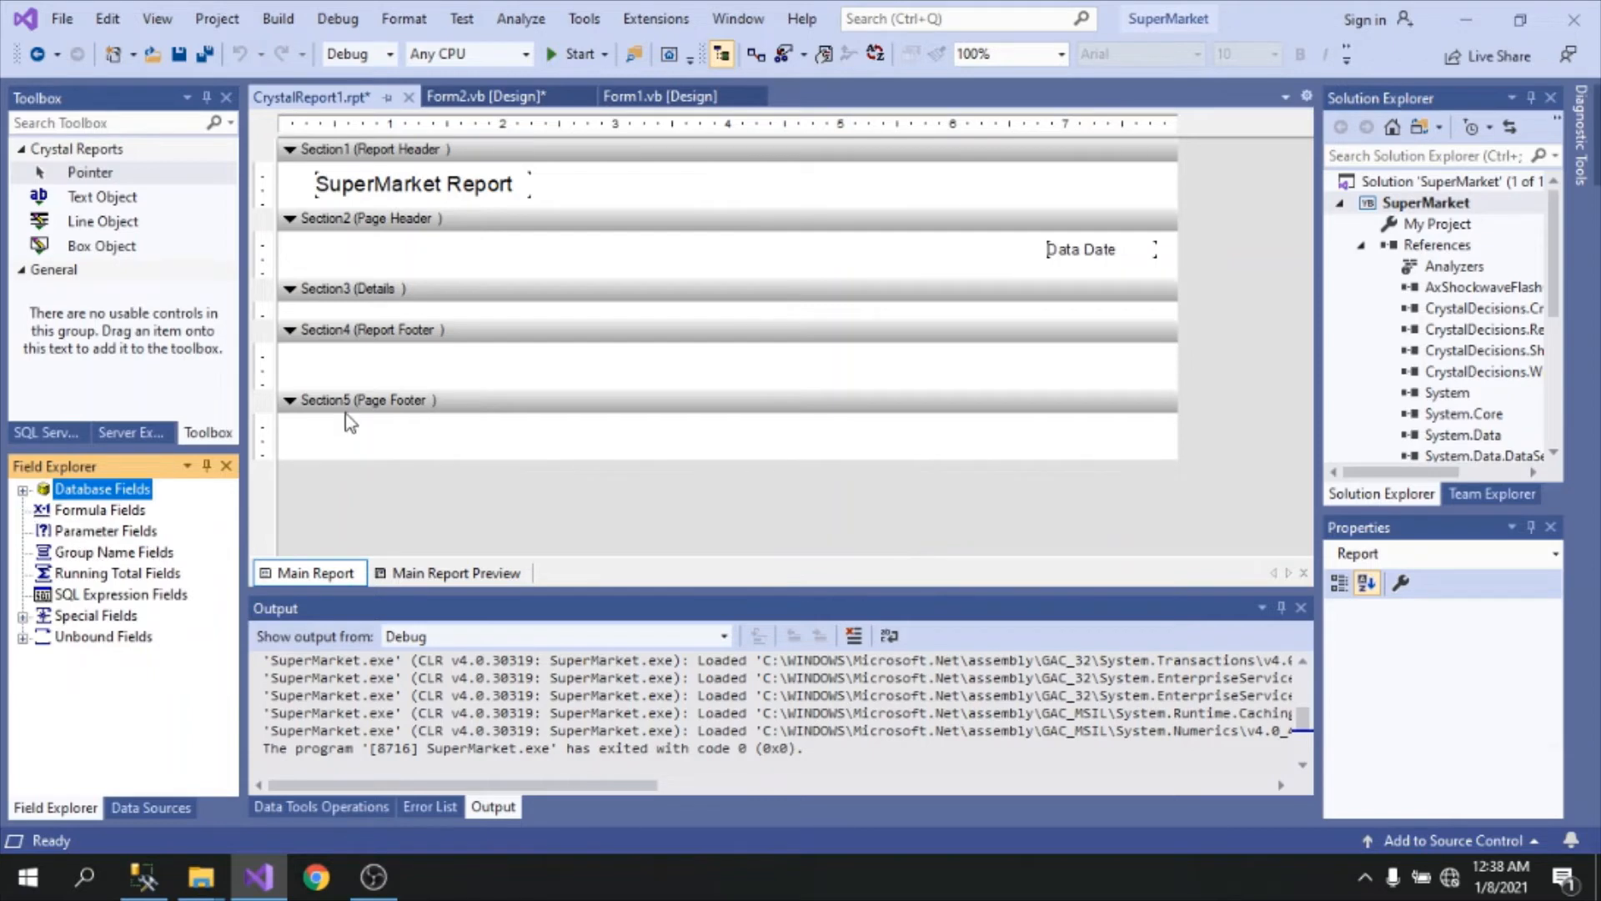
Step: Place the CategoryID, CategoryName and Description fields of the Categories table side by side in the report's Details section
click(24, 491)
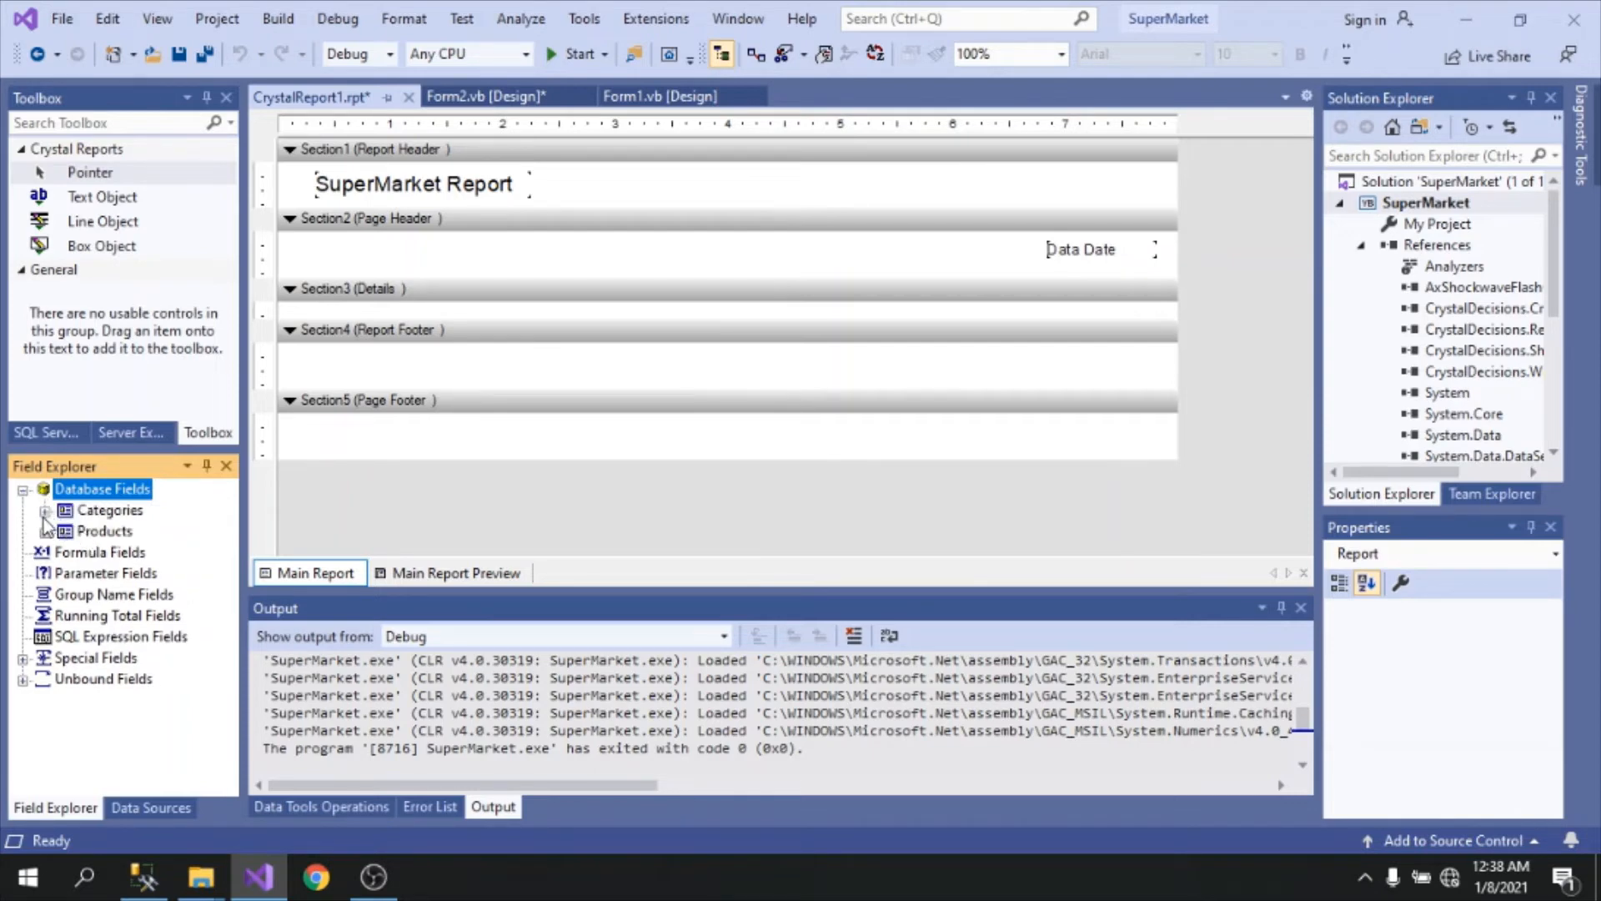
click(45, 511)
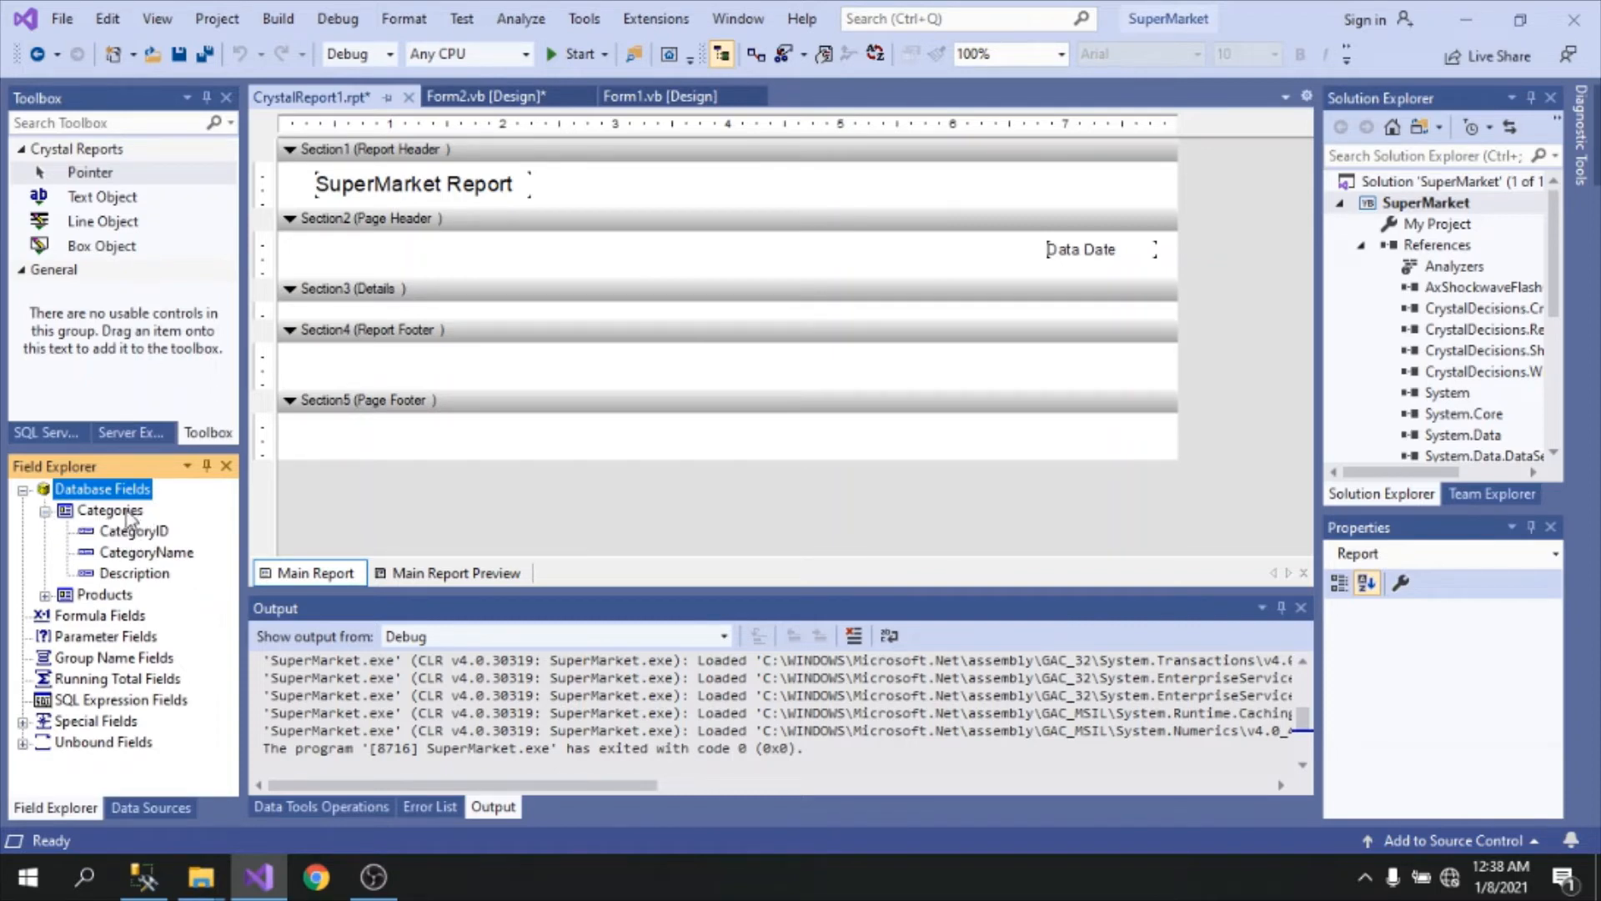
drag(133, 532, 324, 305)
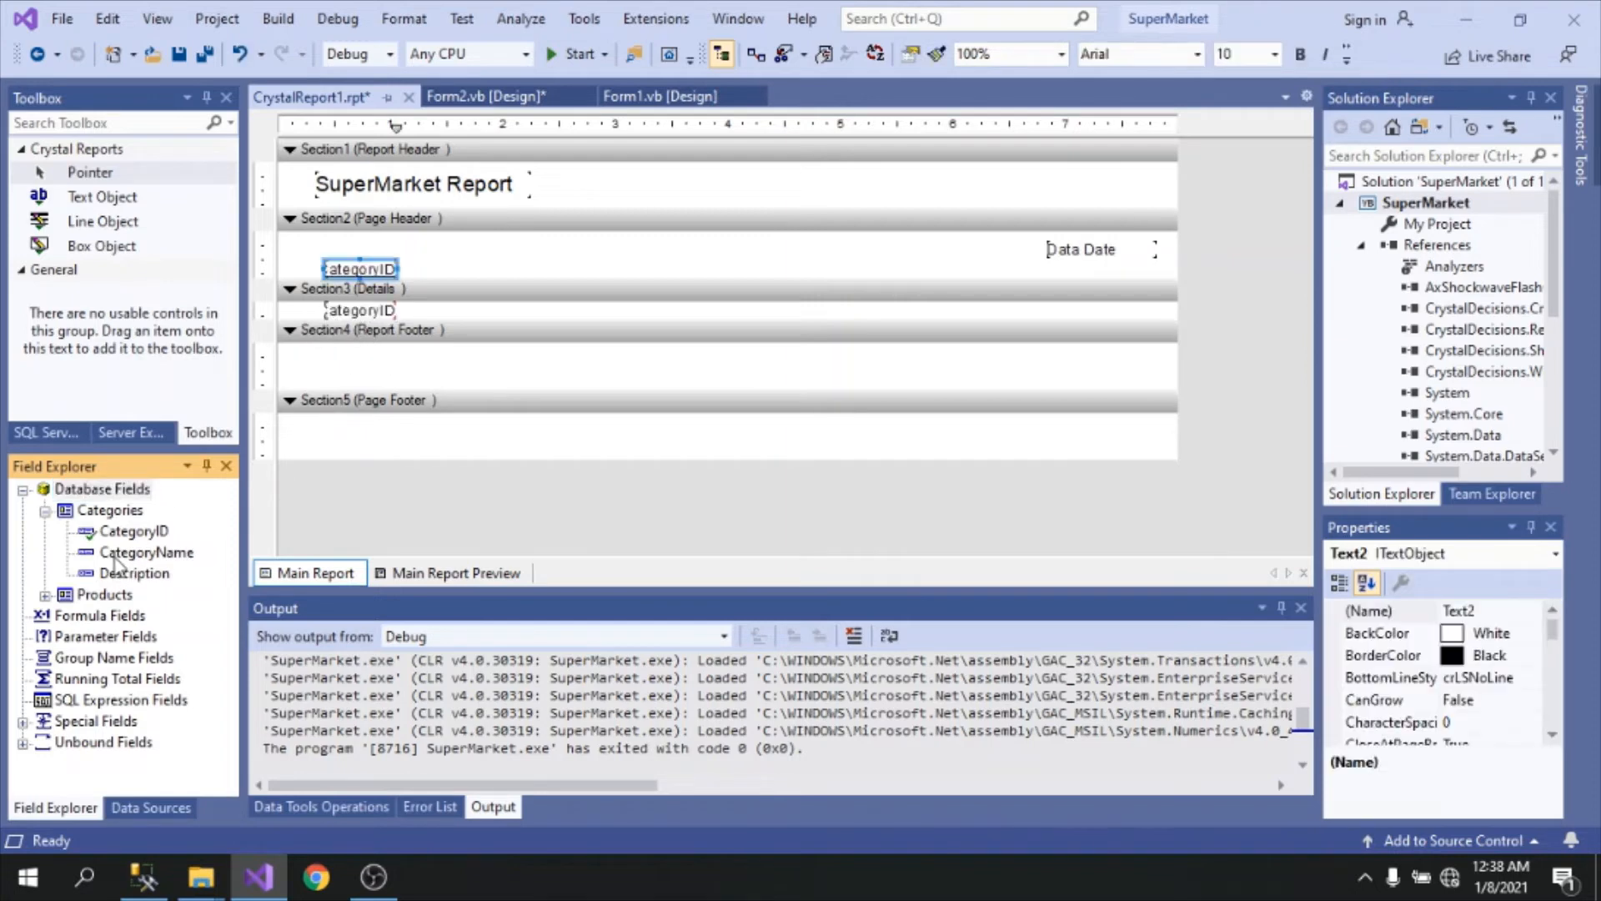
drag(110, 556, 497, 310)
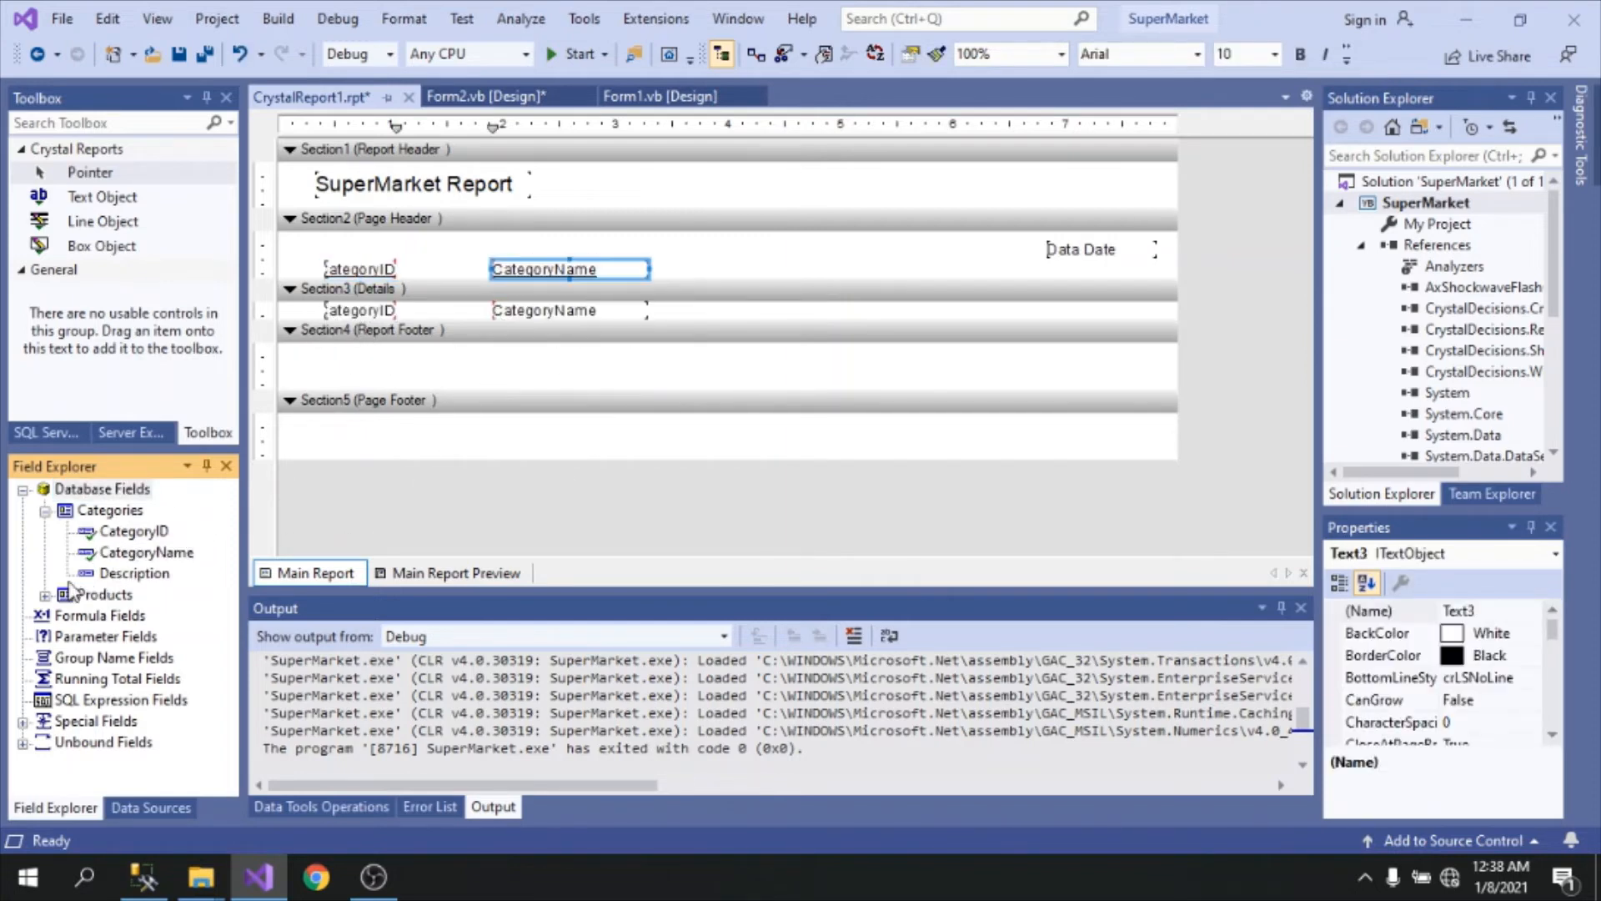
drag(114, 575, 915, 317)
Step: Widen the Description field in the Details section by extending both of its ends
click(1038, 317)
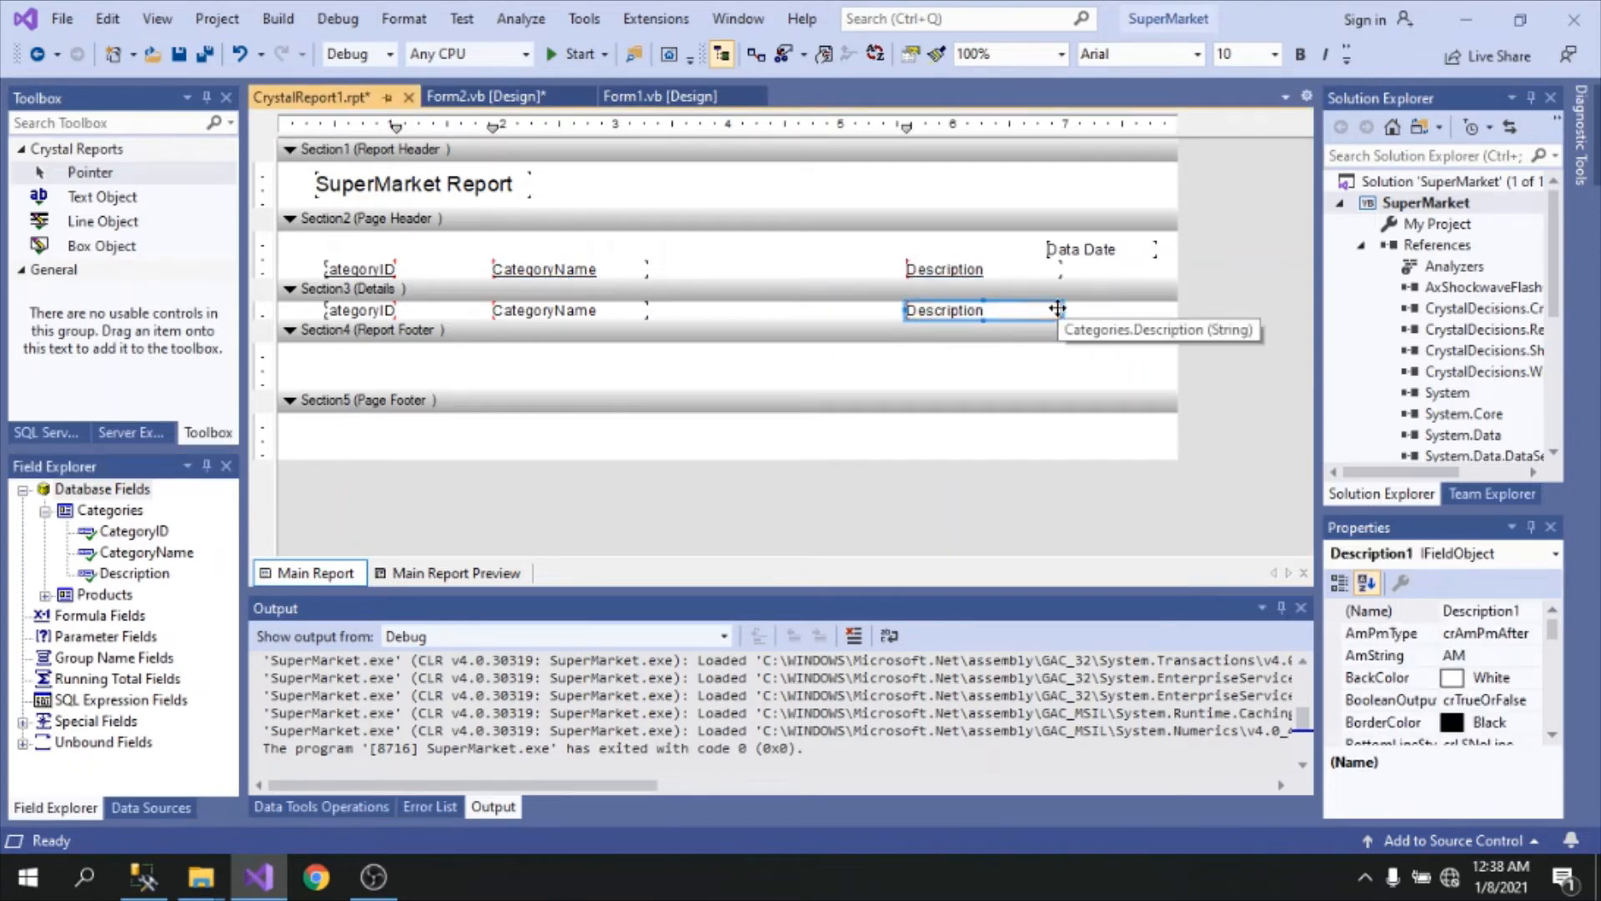
drag(1062, 310, 1144, 310)
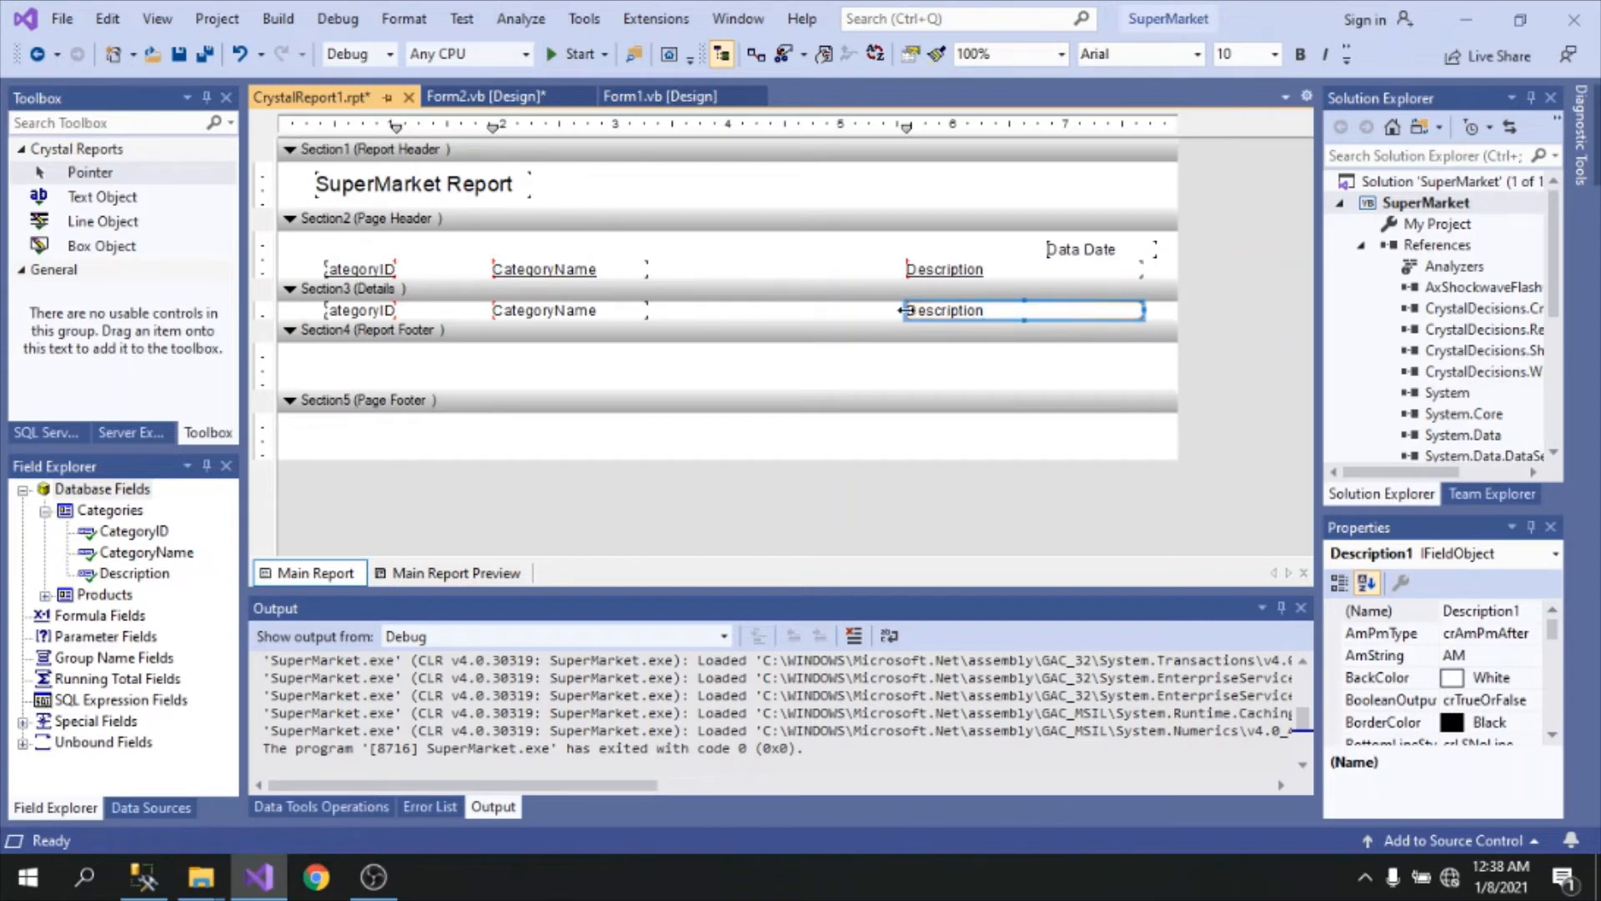
drag(901, 309, 846, 311)
Step: Move the Data Date field higher and slightly right in the Page Header, and increase that section's height a little
click(1115, 249)
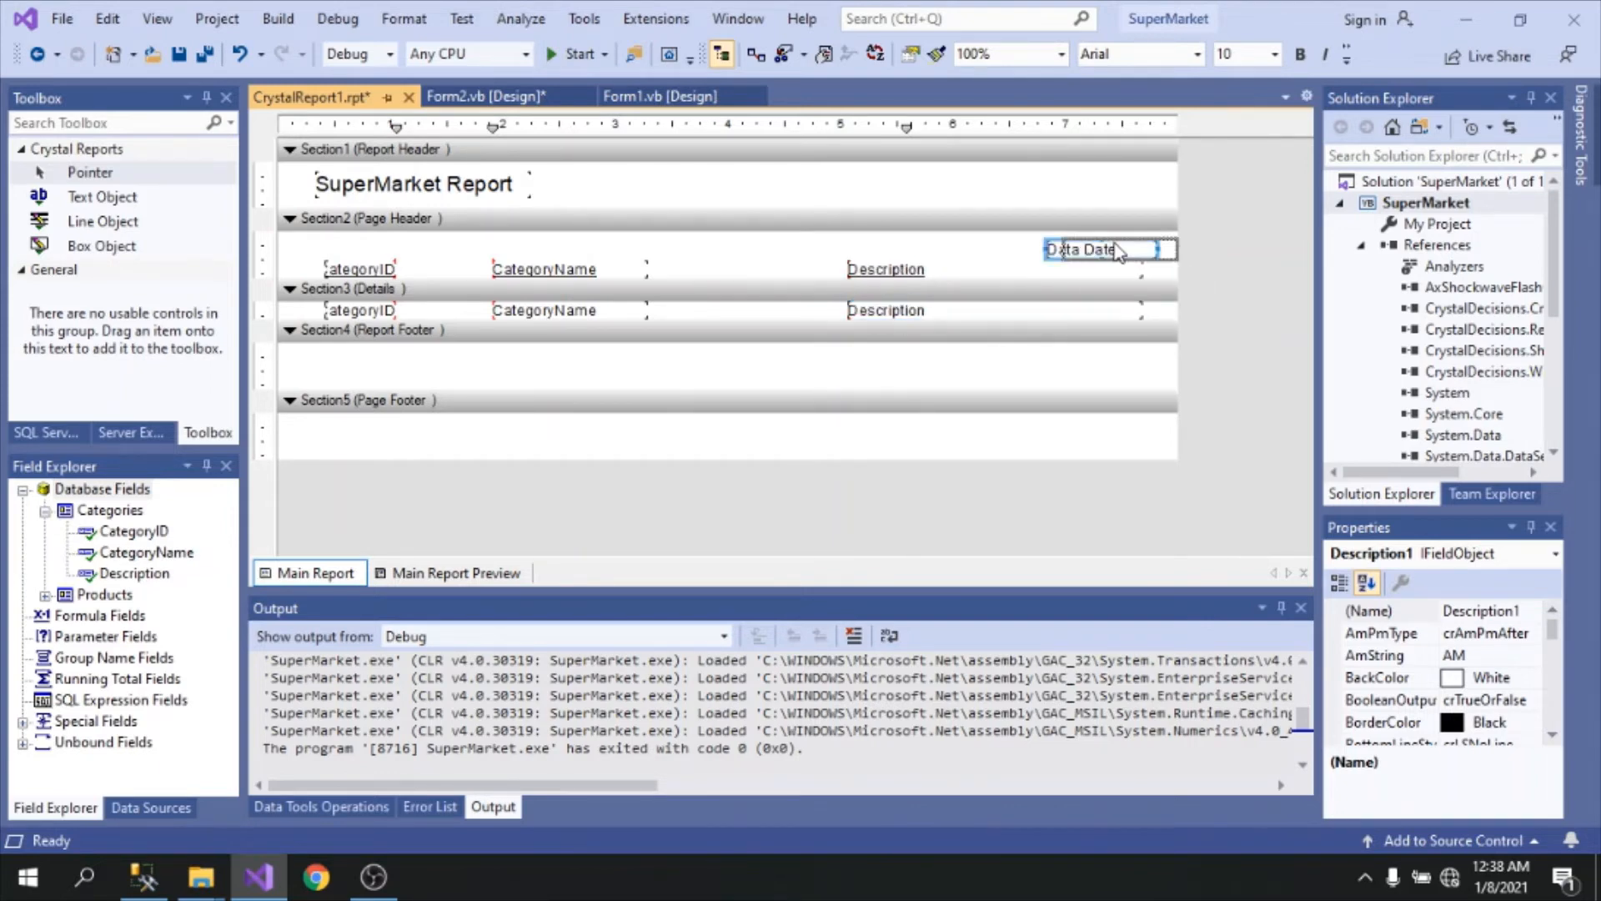
drag(1118, 251, 1113, 242)
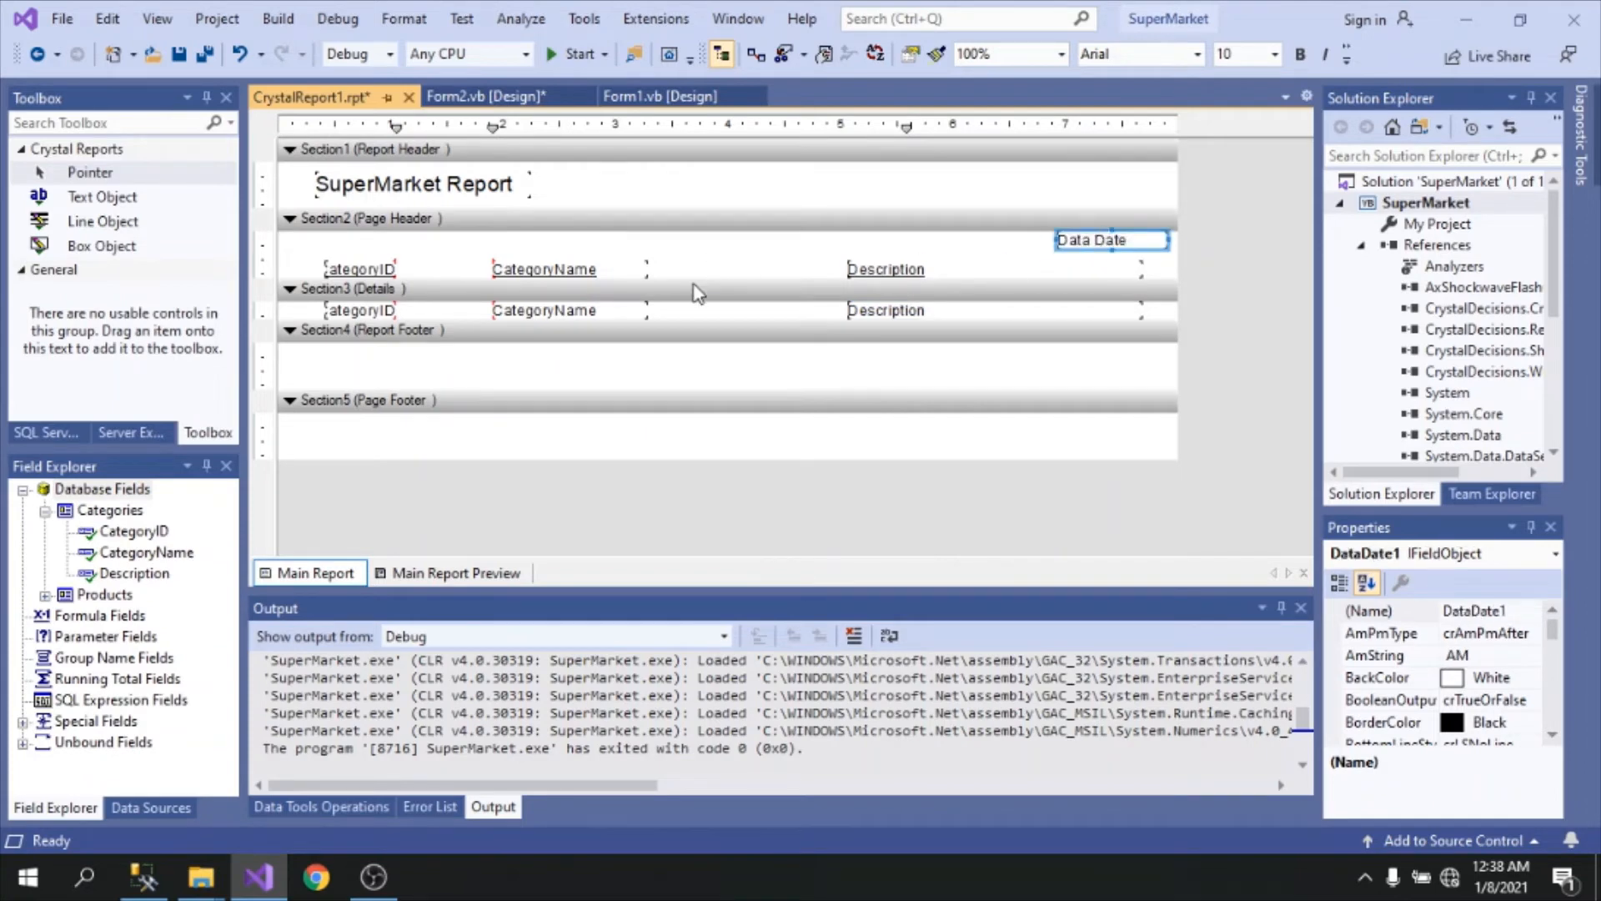
drag(301, 278, 298, 289)
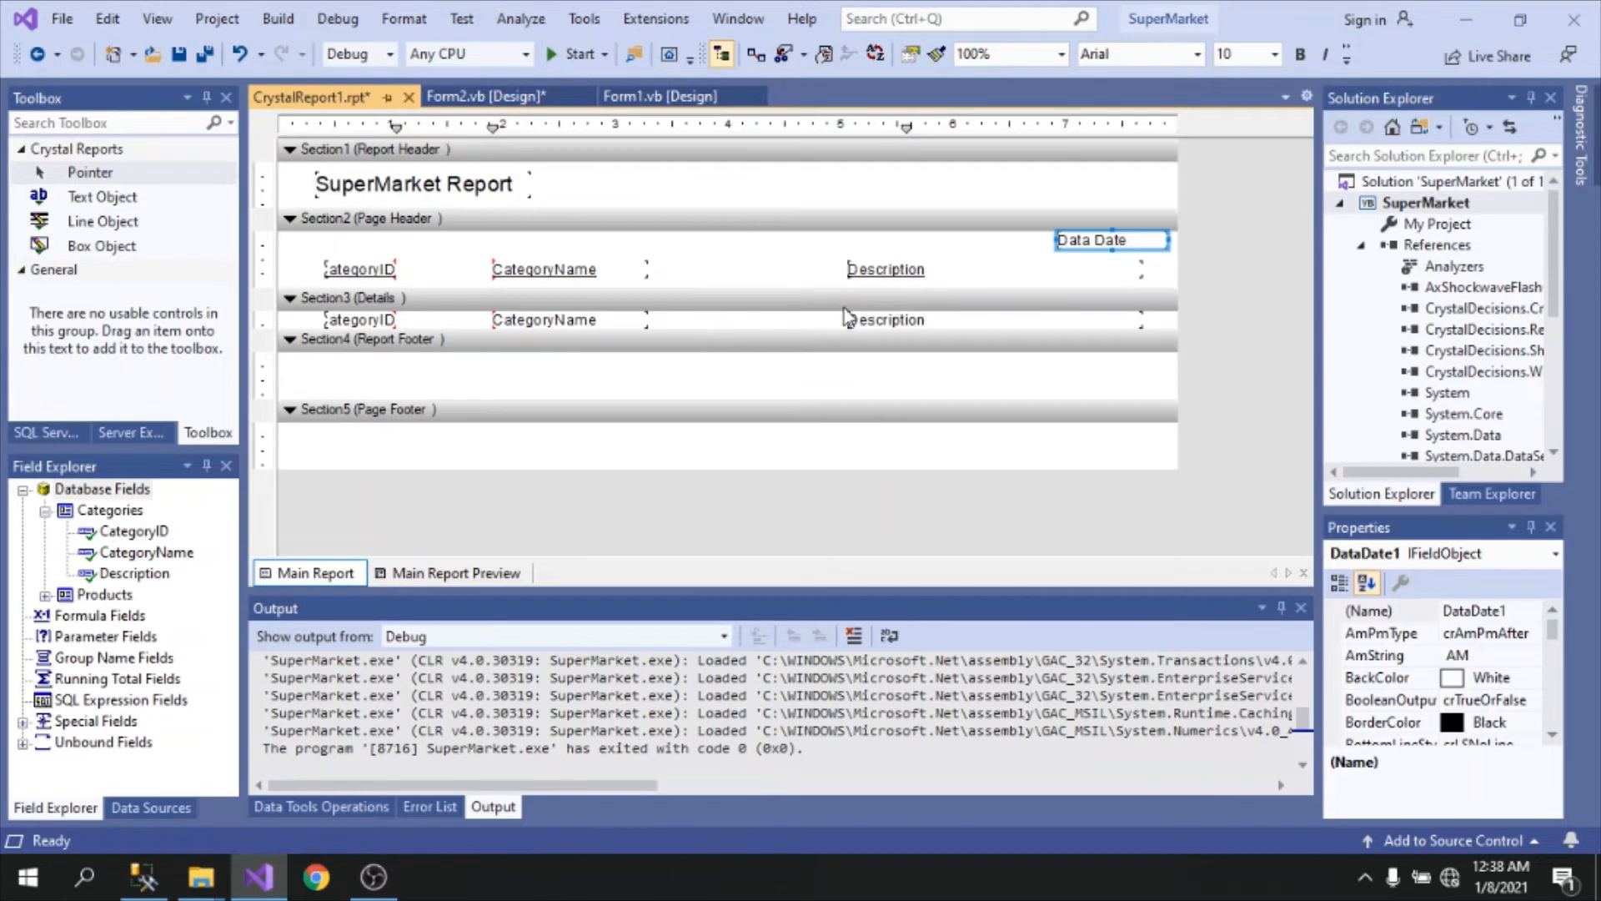
Step: Lower the Description, CategoryName and CategoryID column headings to sit just above the Page Header's lower edge
drag(366, 254, 989, 280)
click(929, 272)
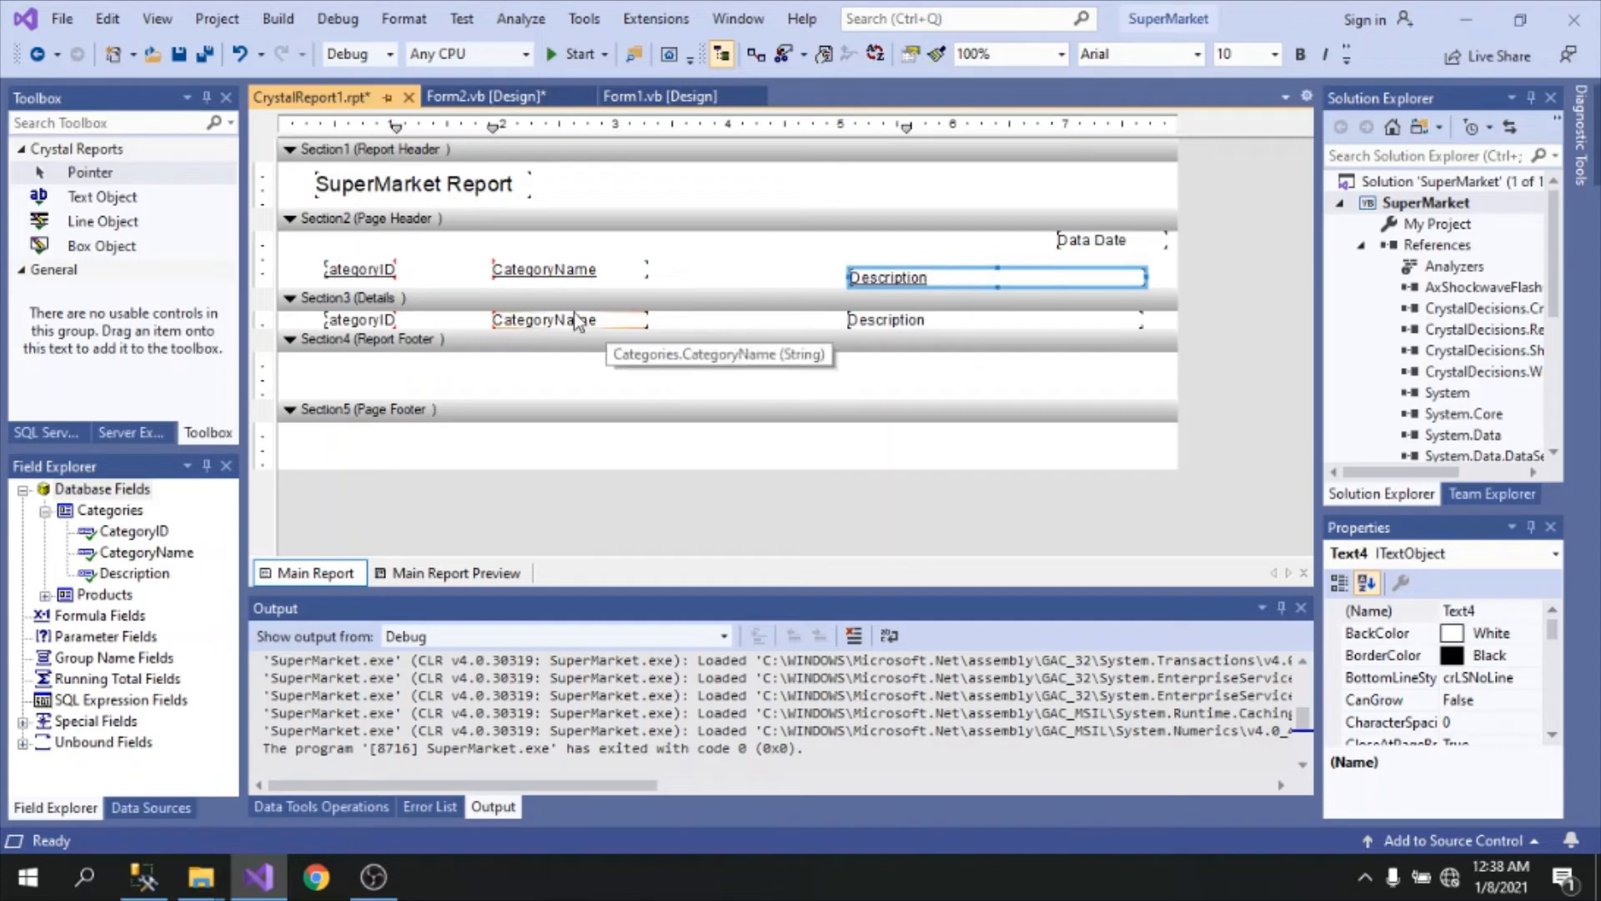
click(597, 274)
drag(597, 273, 595, 282)
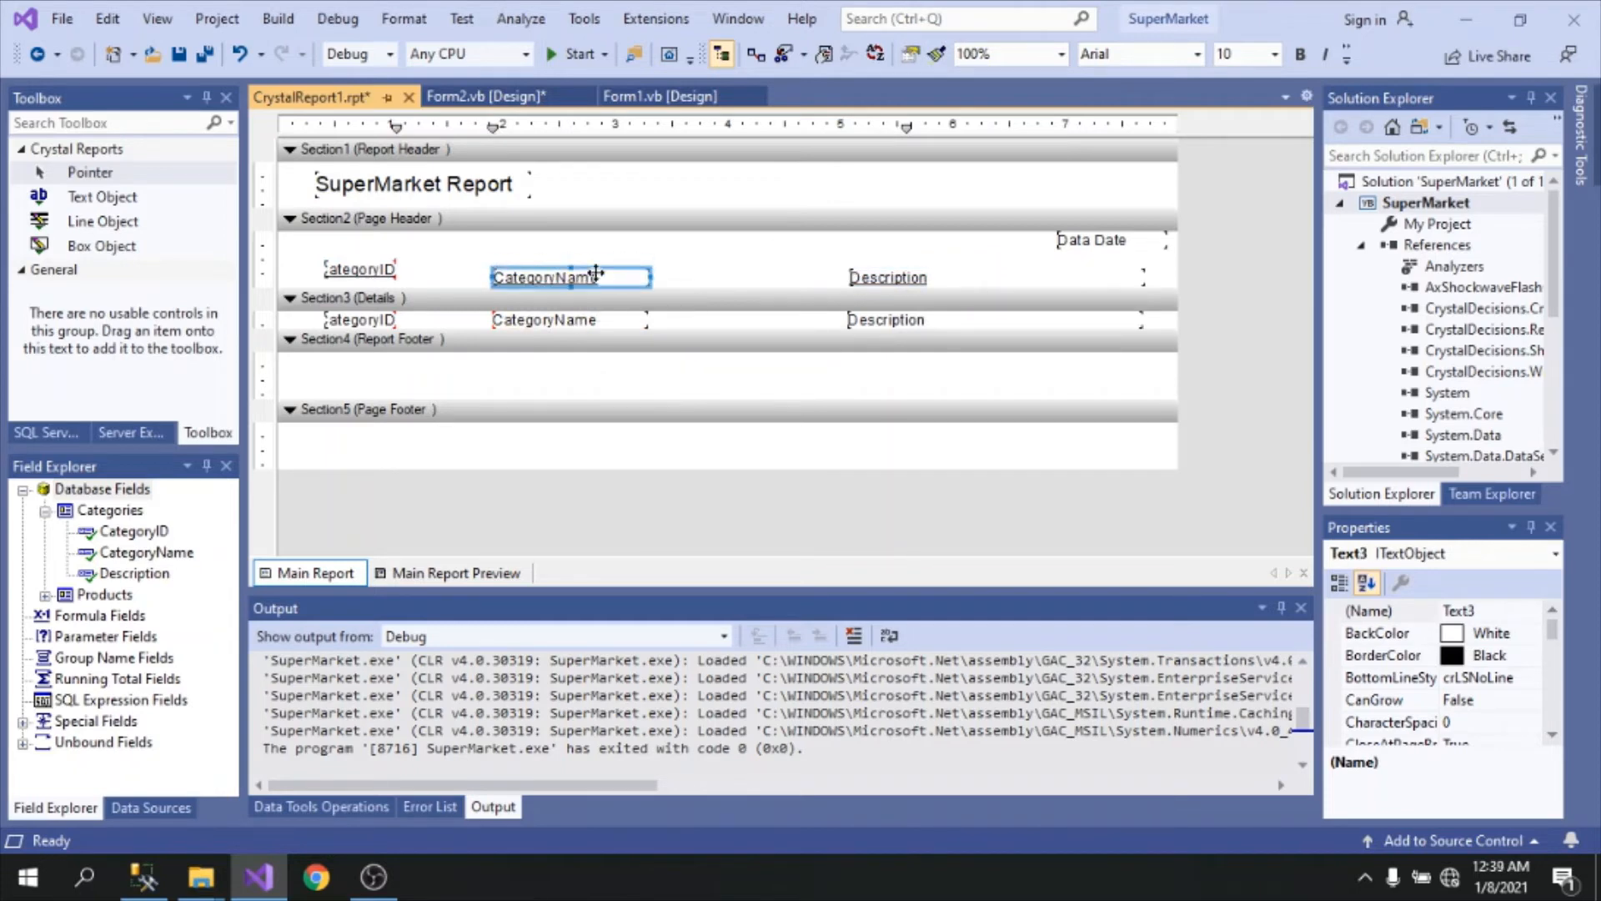
click(342, 270)
drag(340, 257, 349, 264)
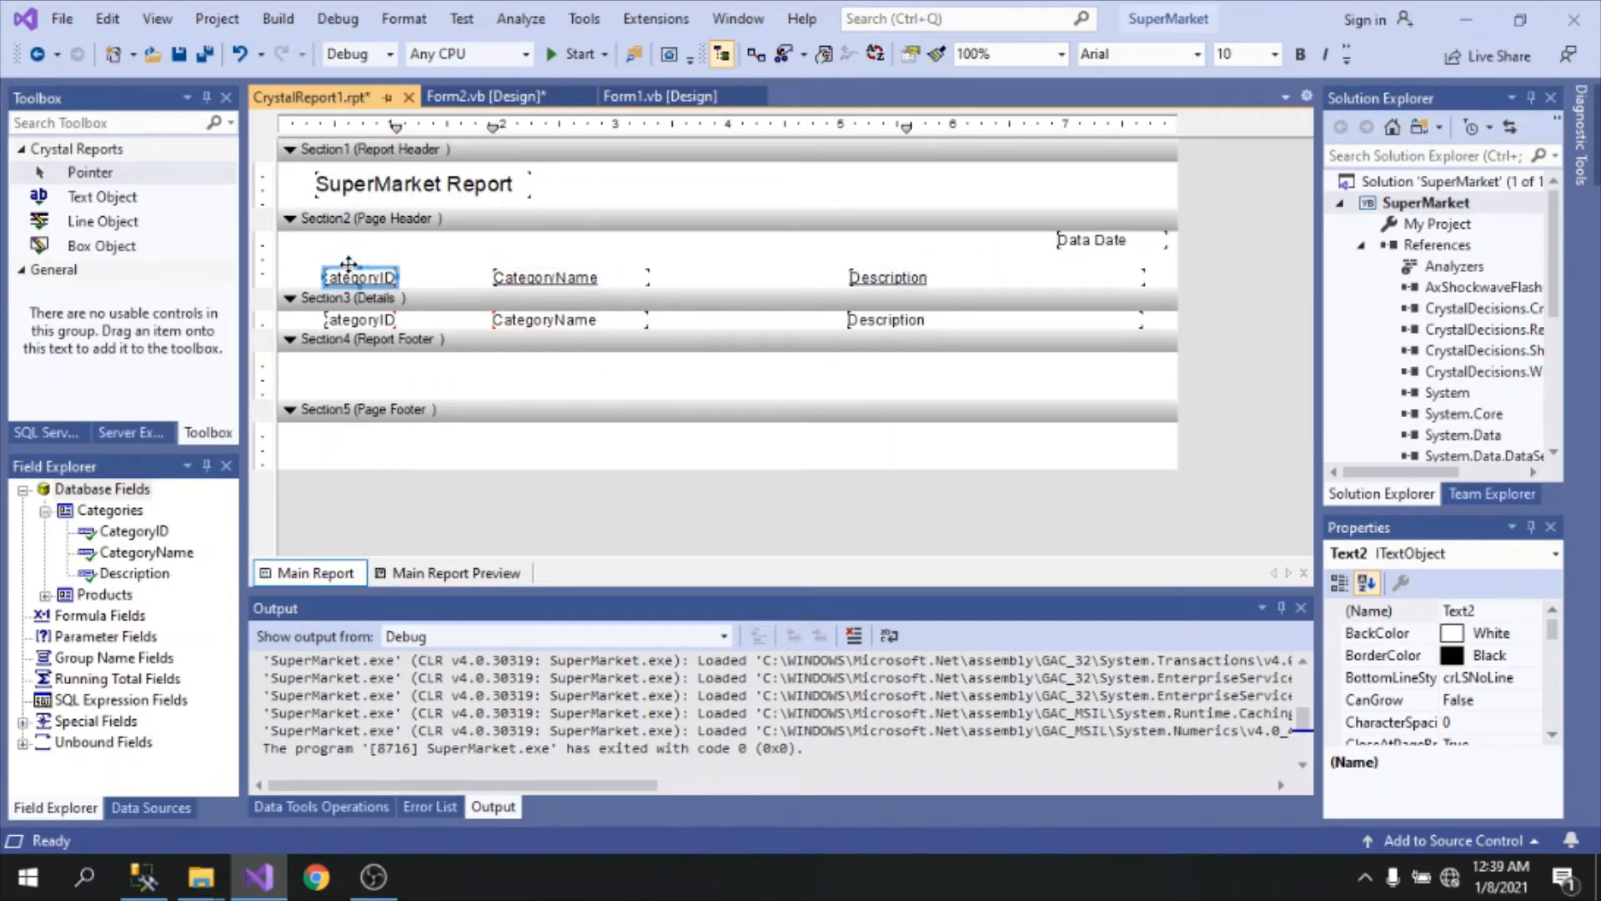
Step: Extend the left ends of the CategoryID and CategoryName fields in the Details section to widen both columns
click(327, 318)
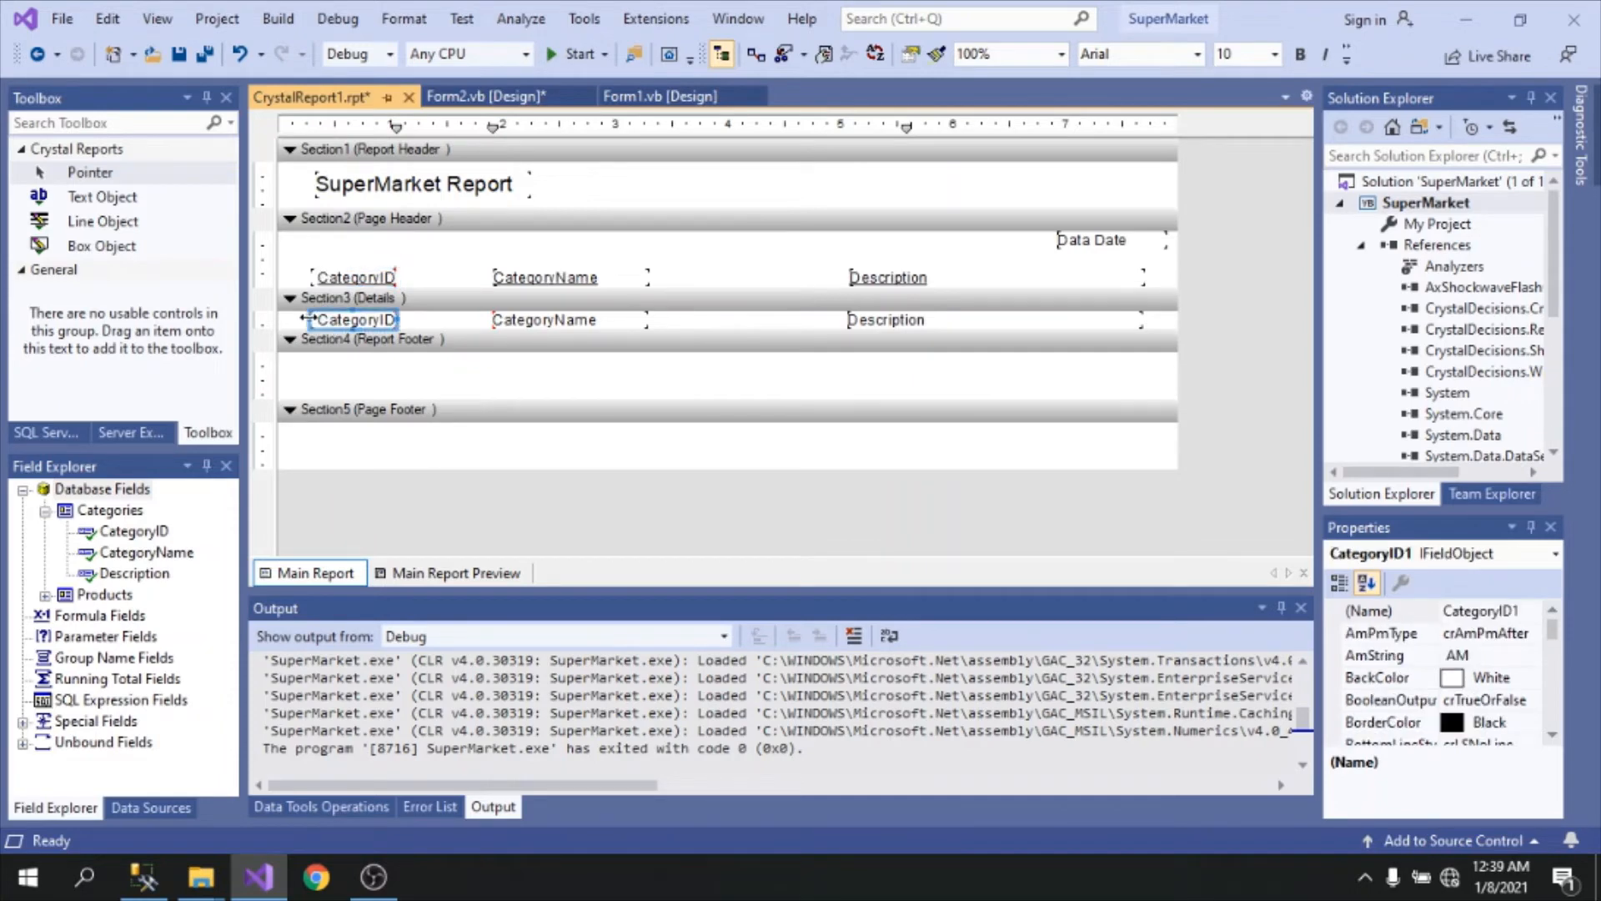
click(532, 270)
click(526, 321)
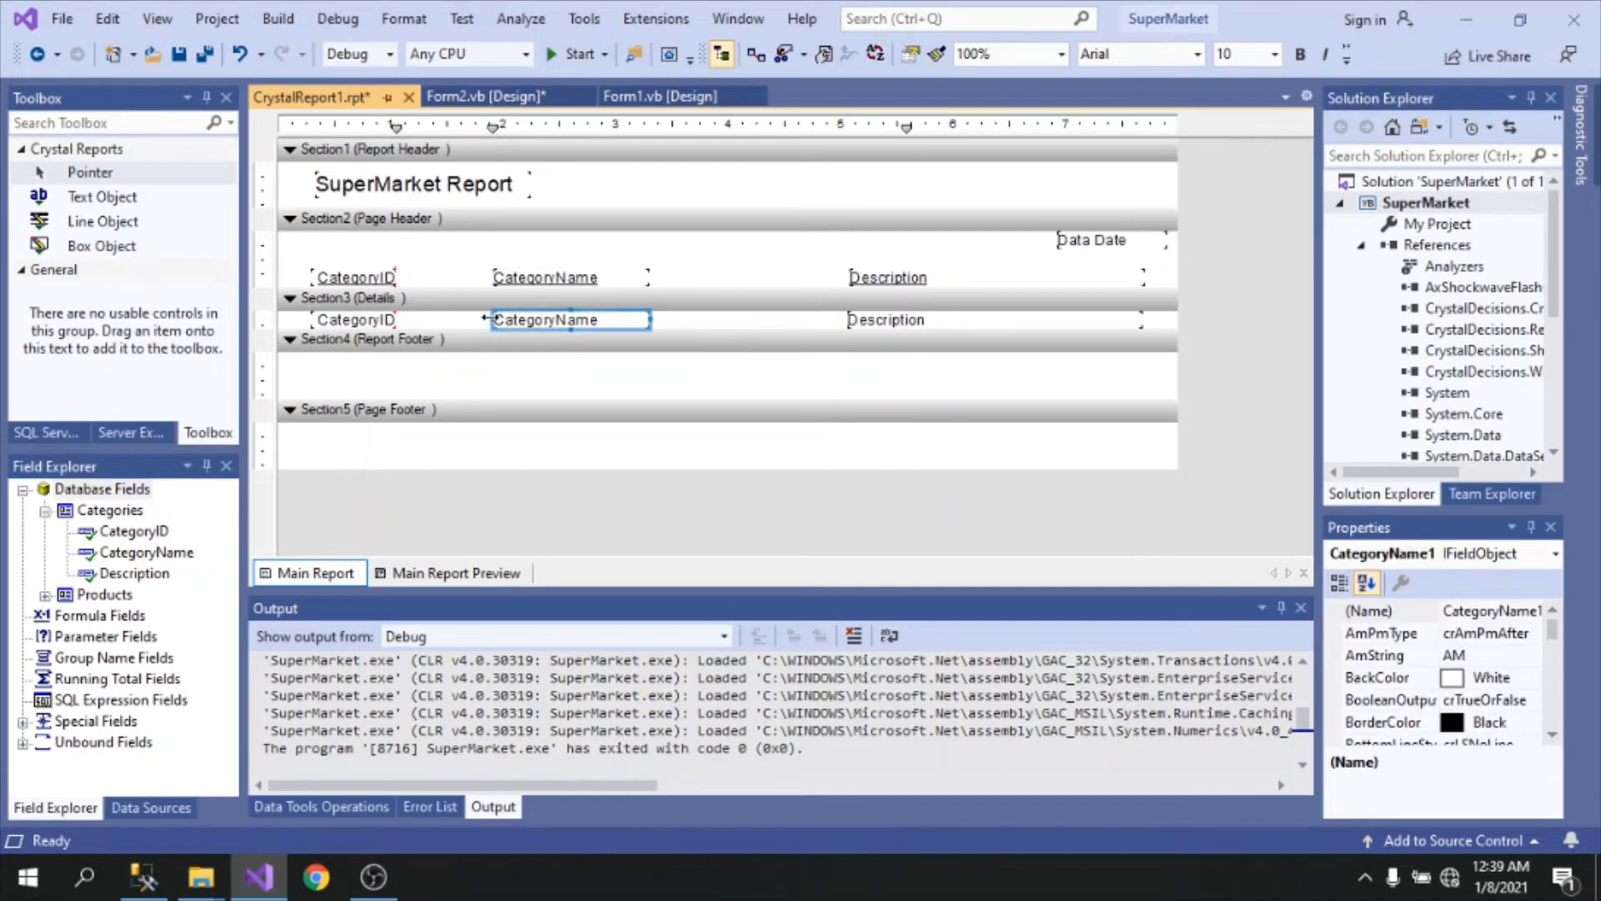
drag(492, 320, 459, 320)
Step: Move the Description field left within the Details section and extend the CategoryName field slightly to the right
click(892, 319)
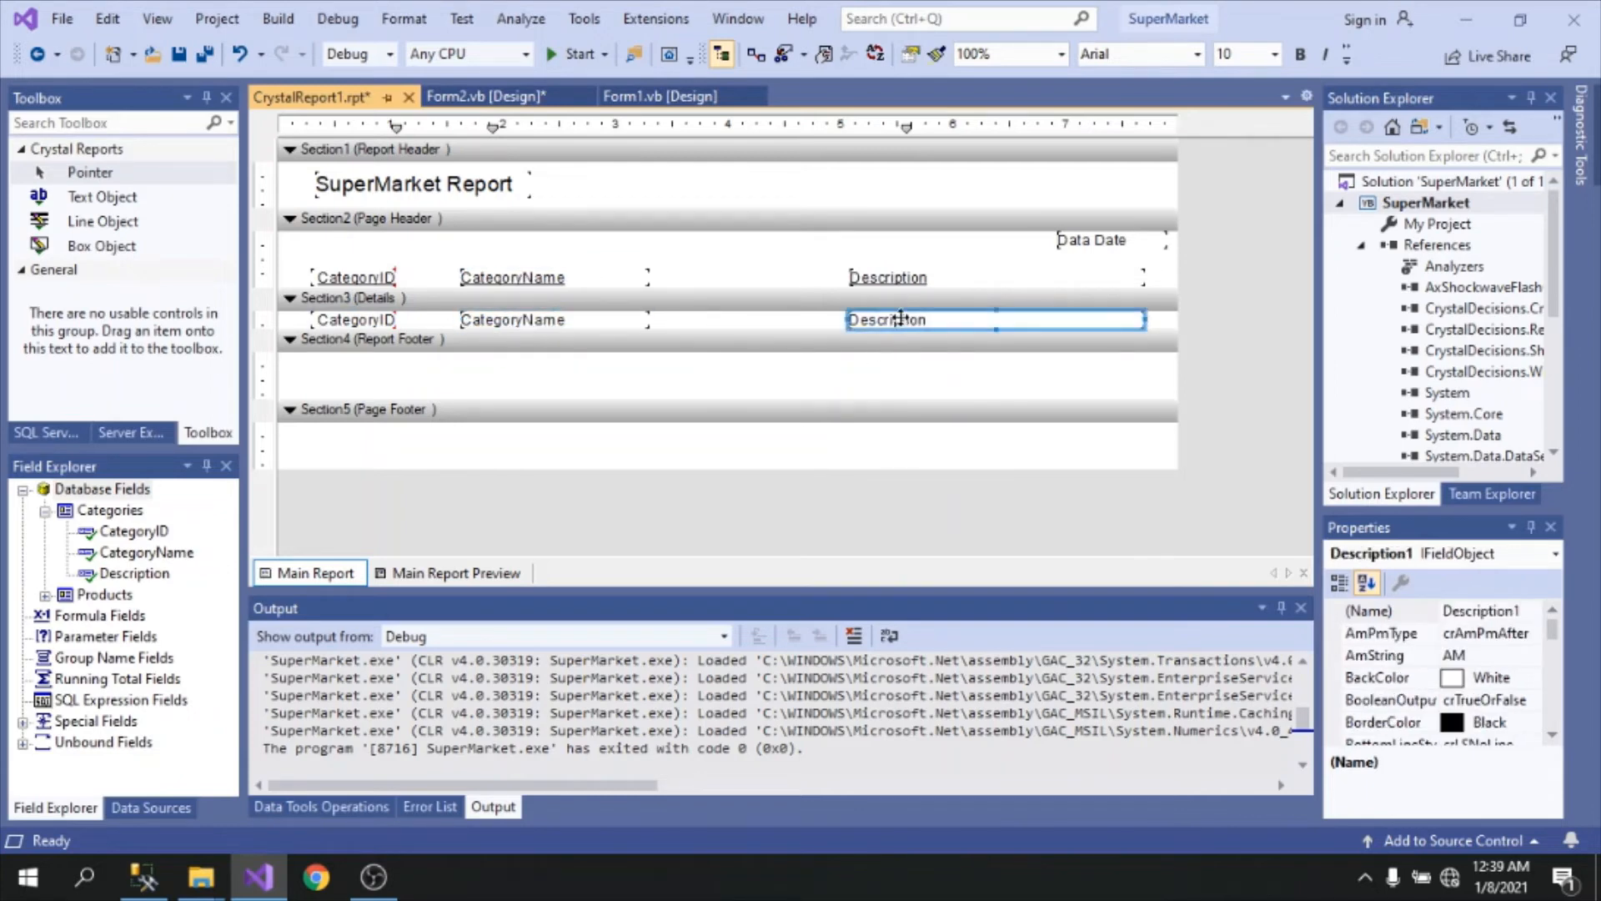
drag(892, 320, 834, 320)
click(577, 319)
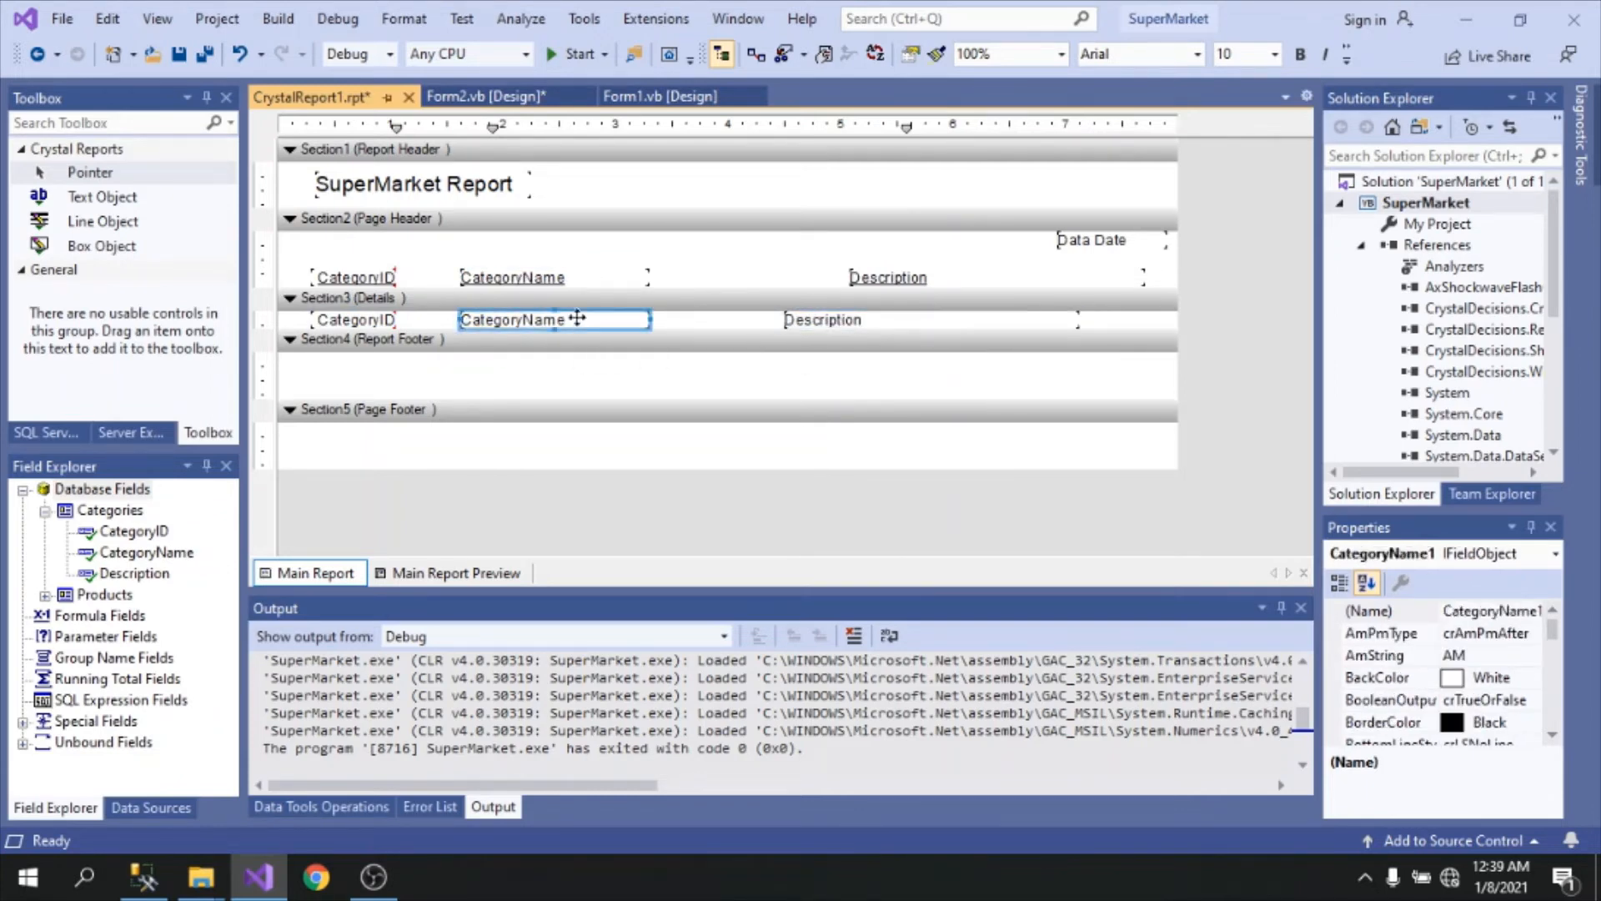
drag(650, 321, 664, 320)
click(601, 253)
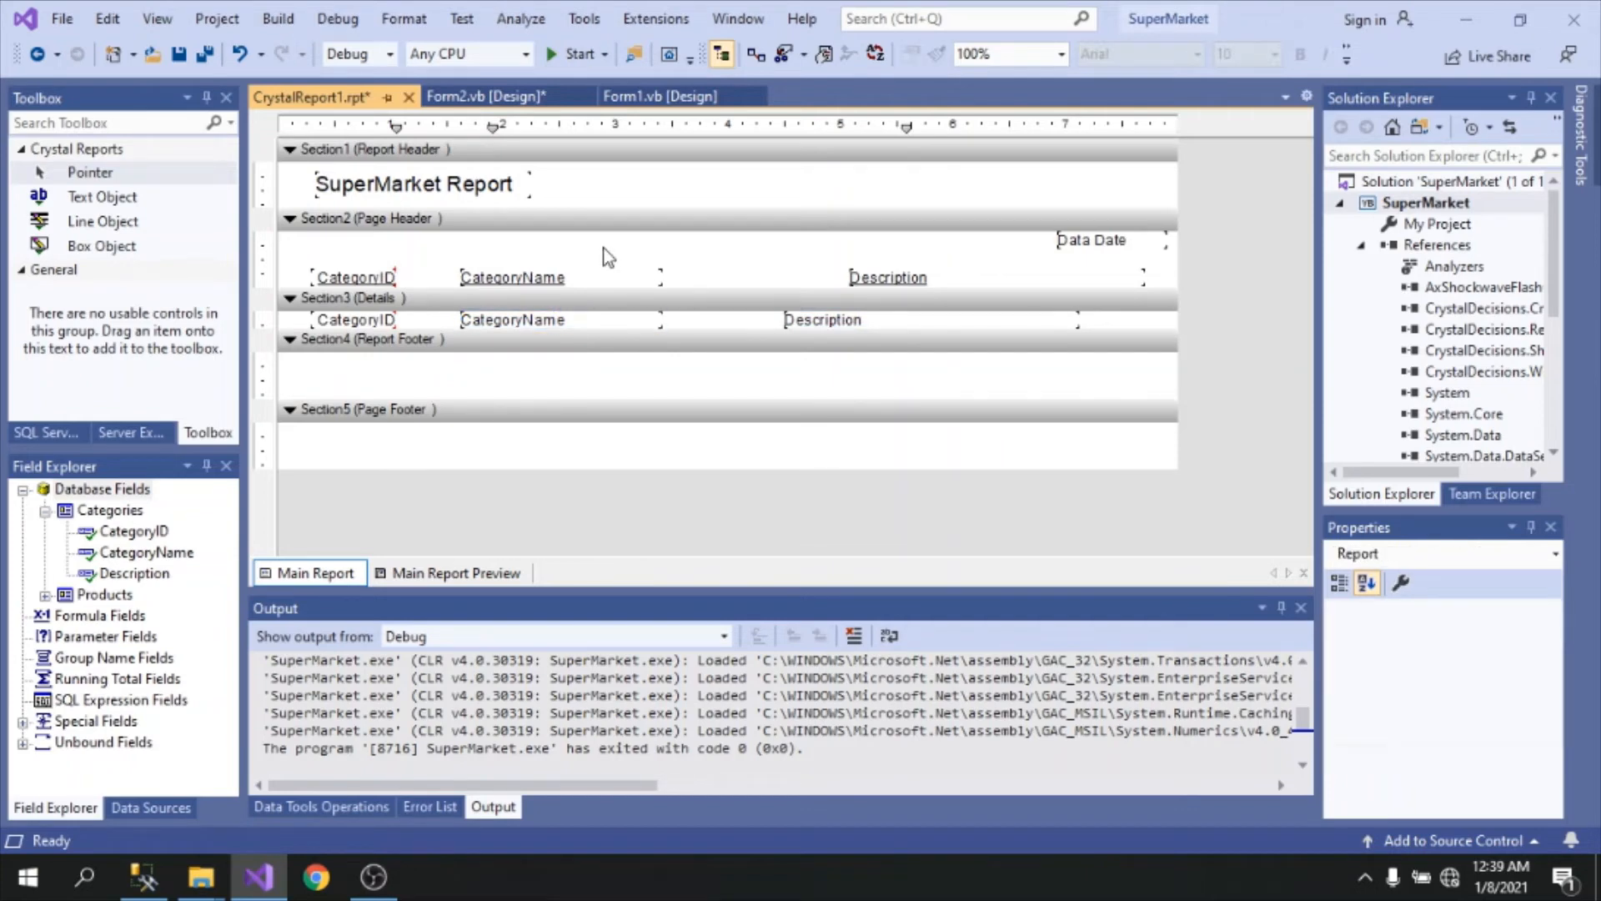
Step: Draw two vertical separator lines in the Details section, between CategoryID and CategoryName and between CategoryName and Description
click(103, 221)
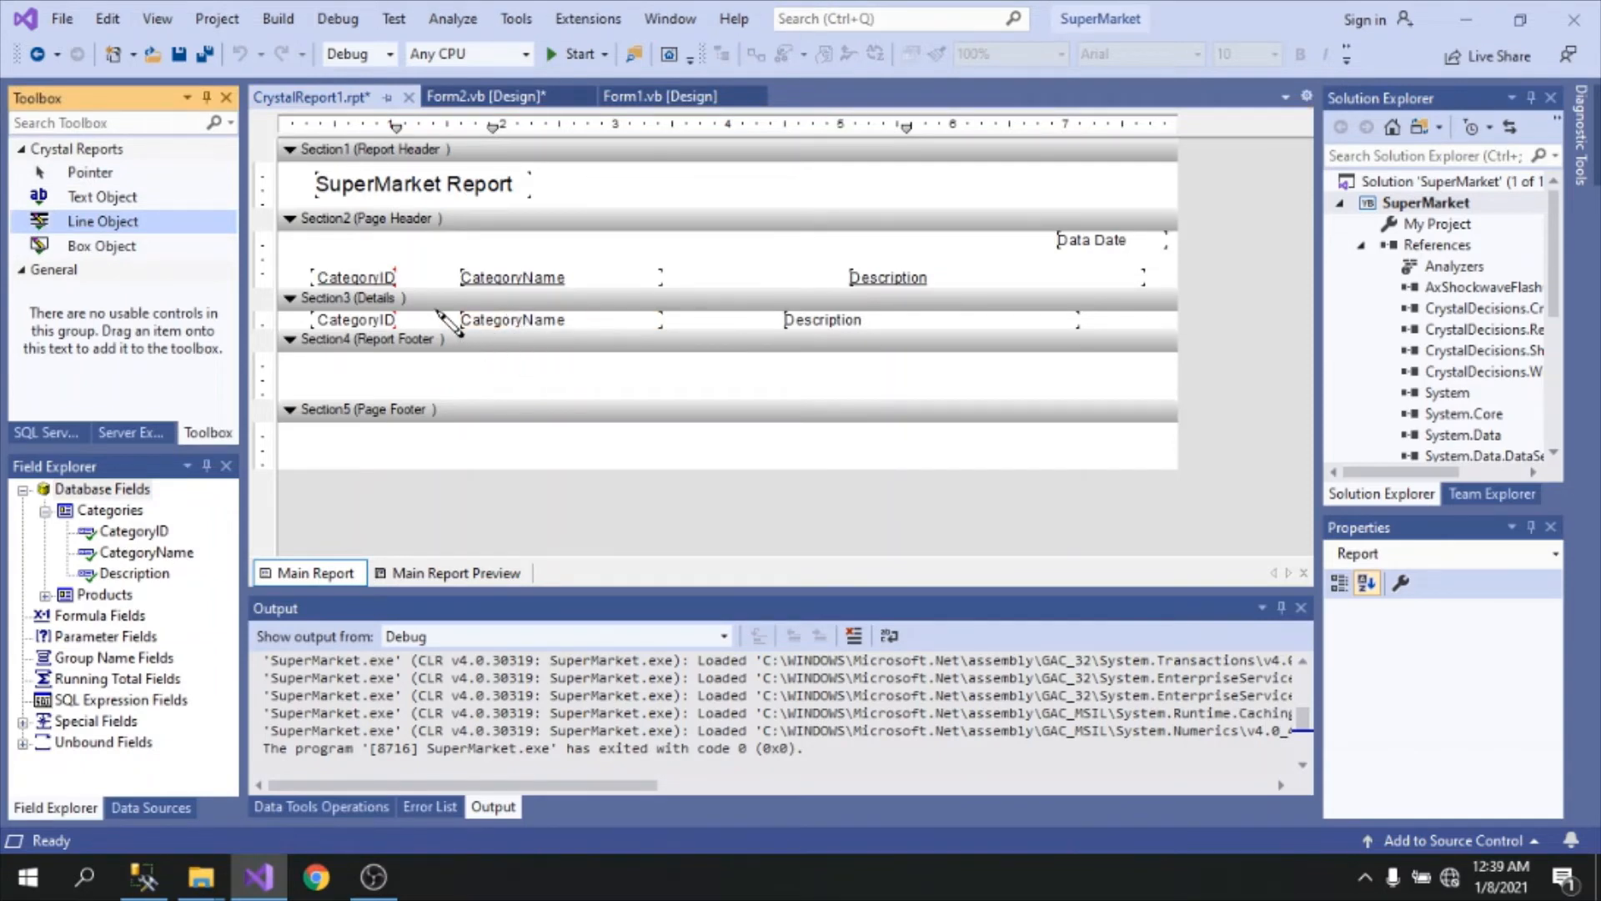
drag(434, 311, 435, 330)
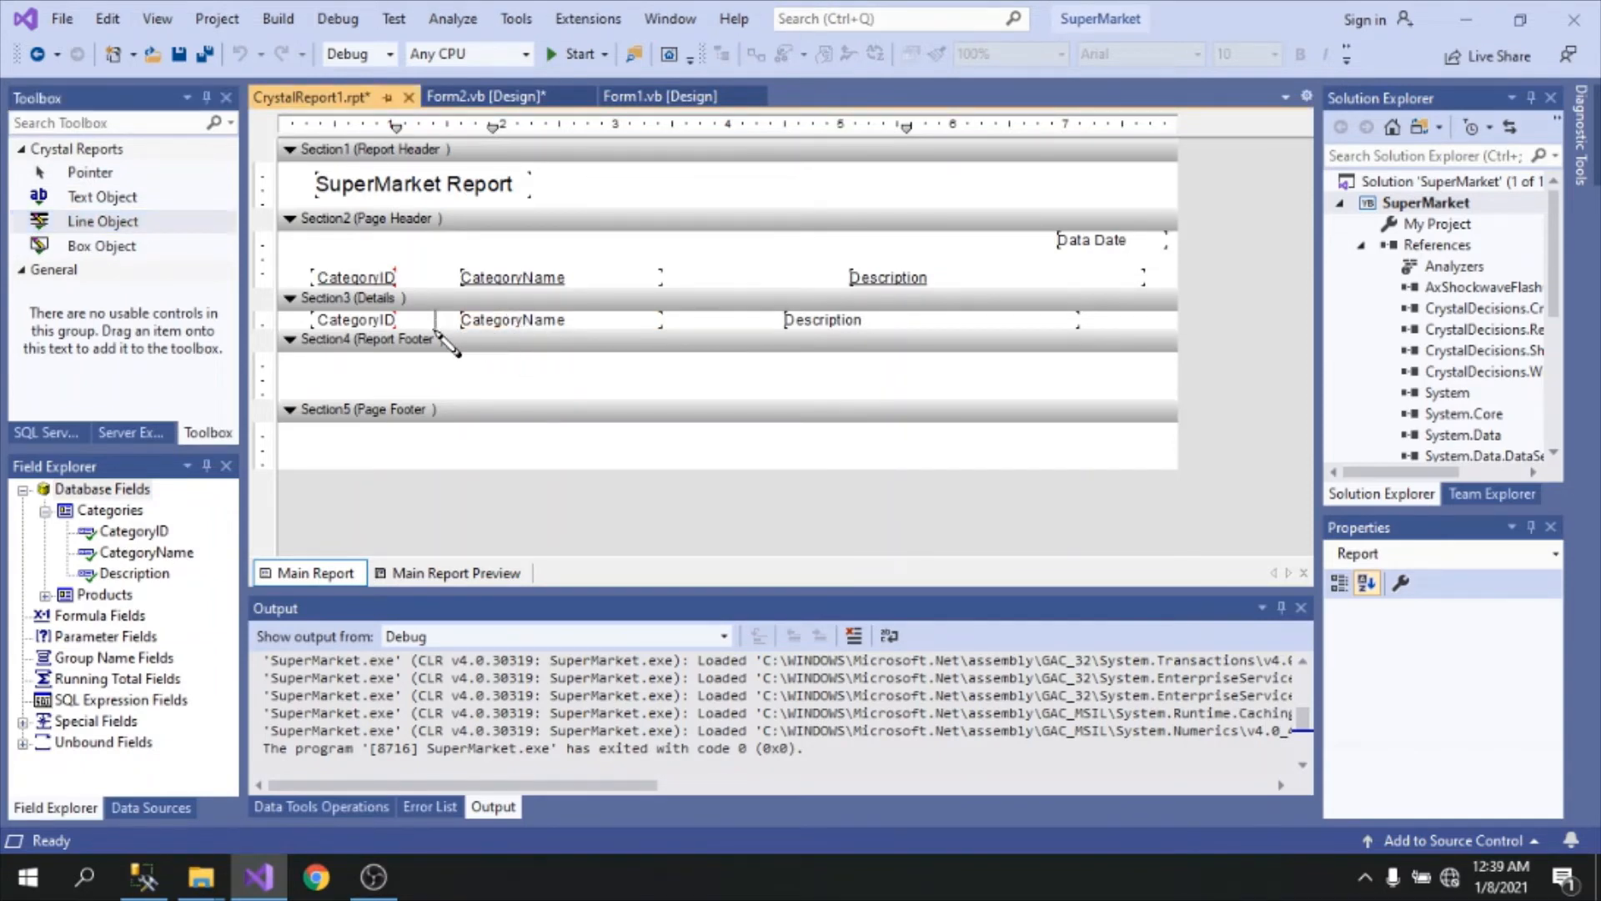
click(744, 313)
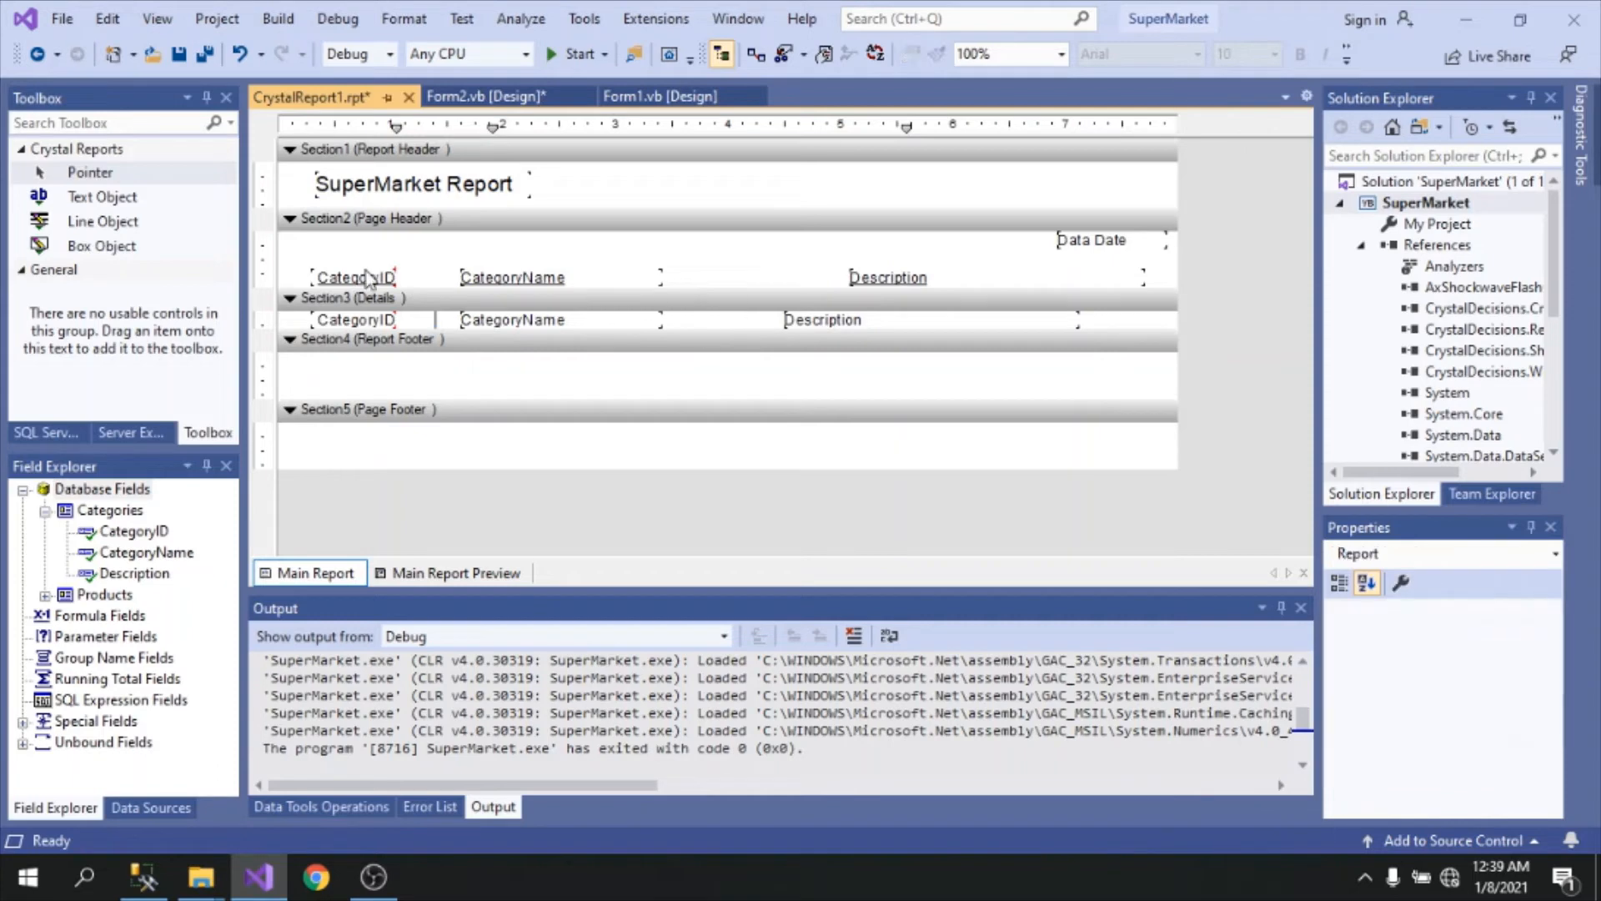
click(108, 222)
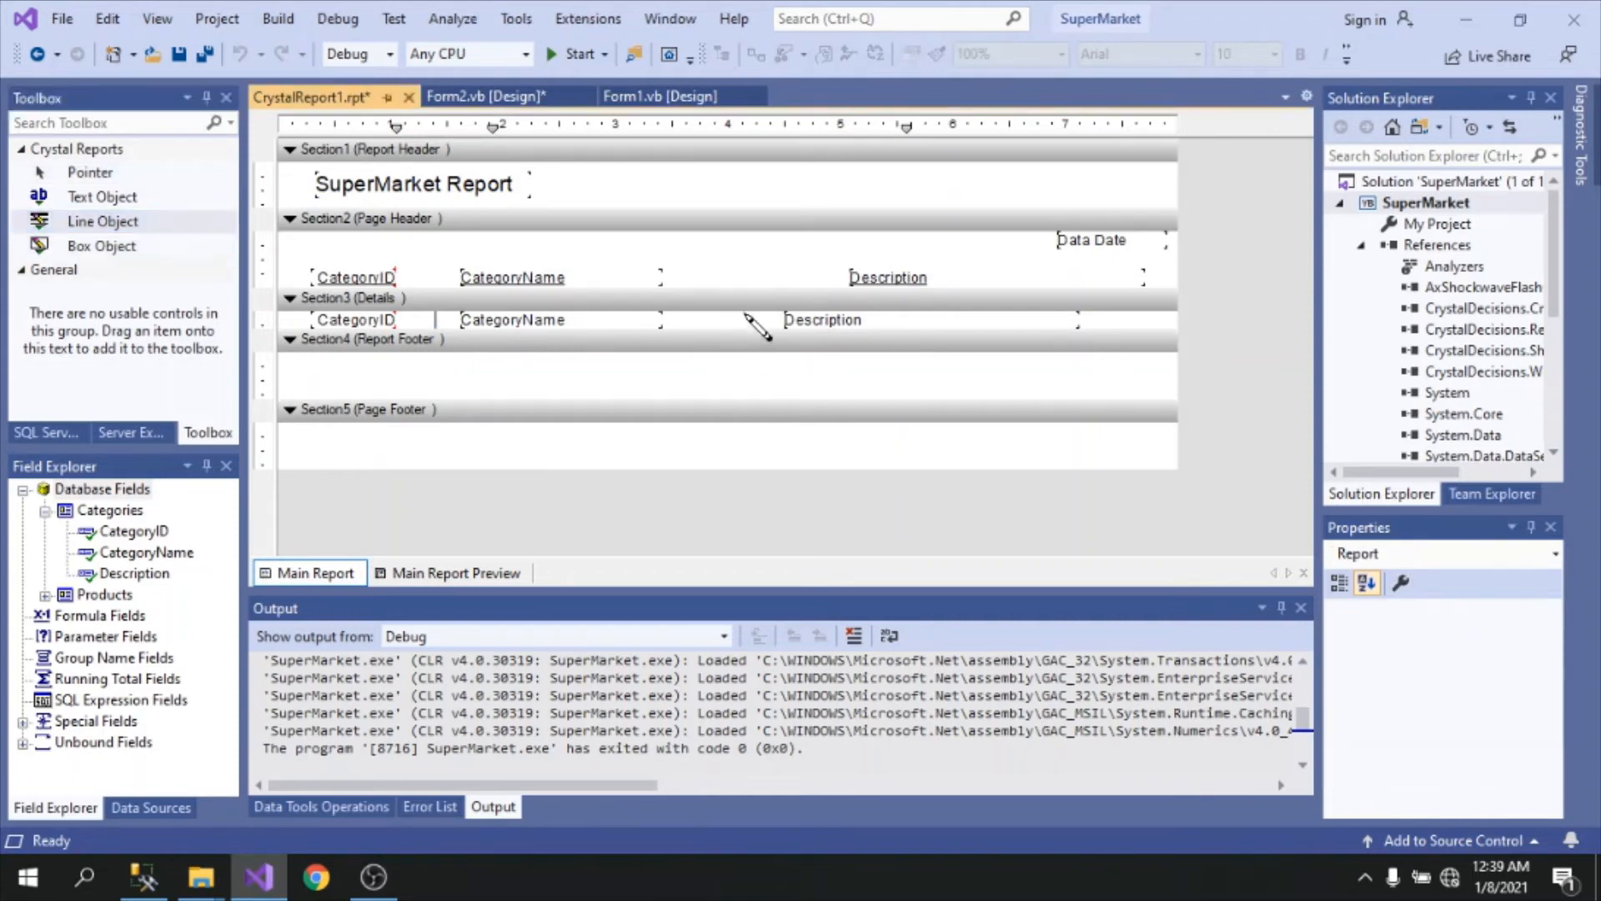
drag(744, 310, 744, 330)
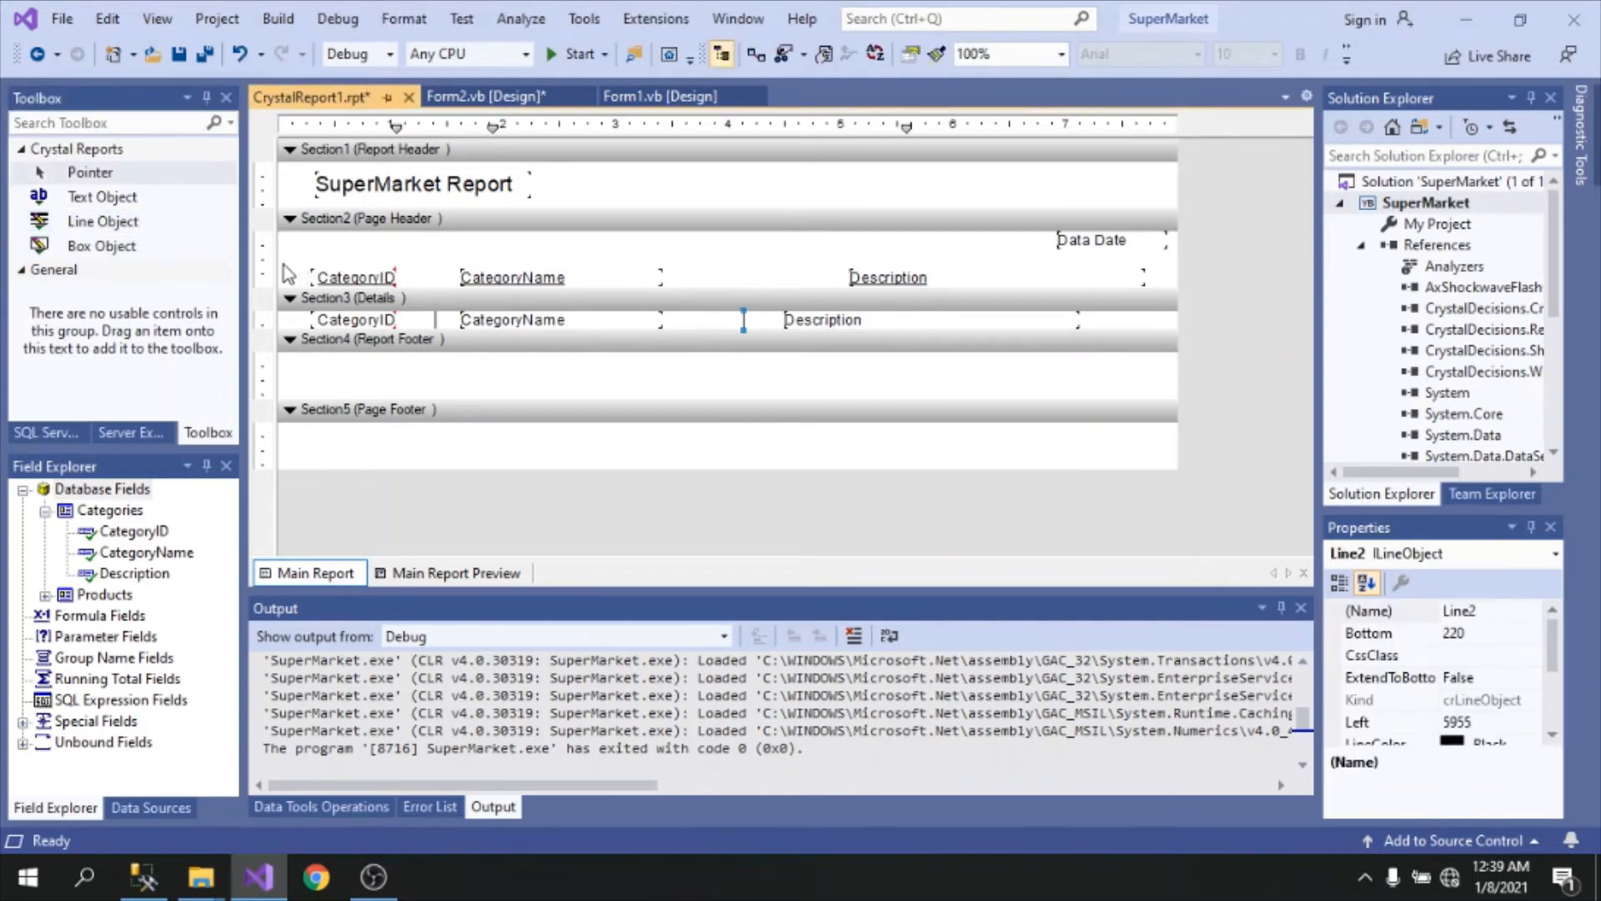
drag(280, 267, 1115, 273)
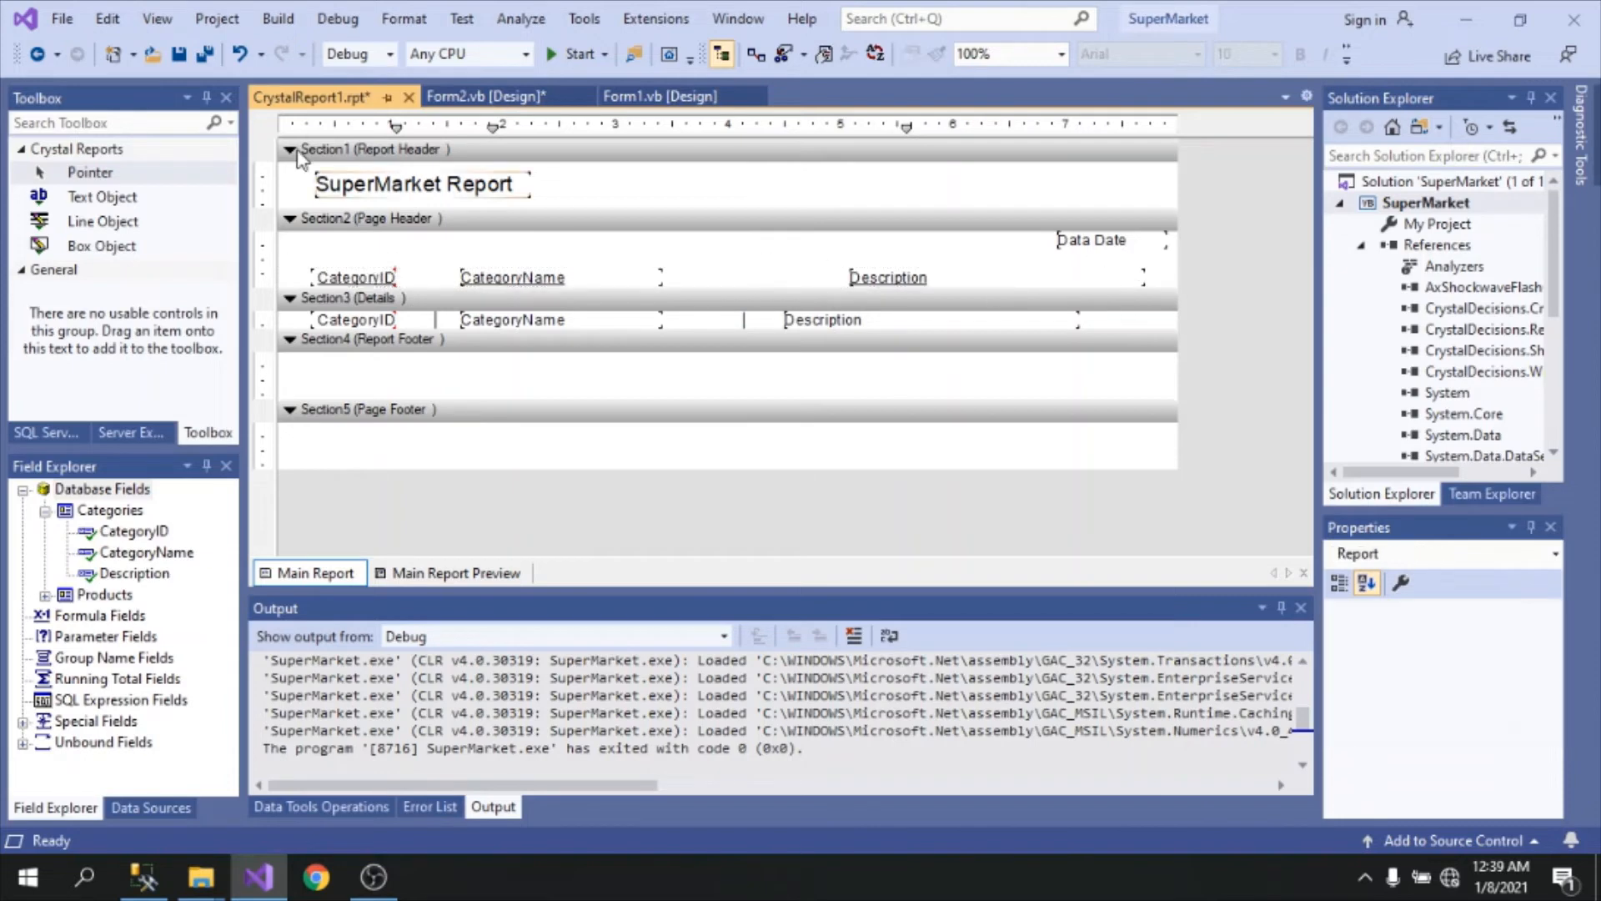
Step: Draw a horizontal line across the full width of the Page Header and place it just below the column headings
click(113, 222)
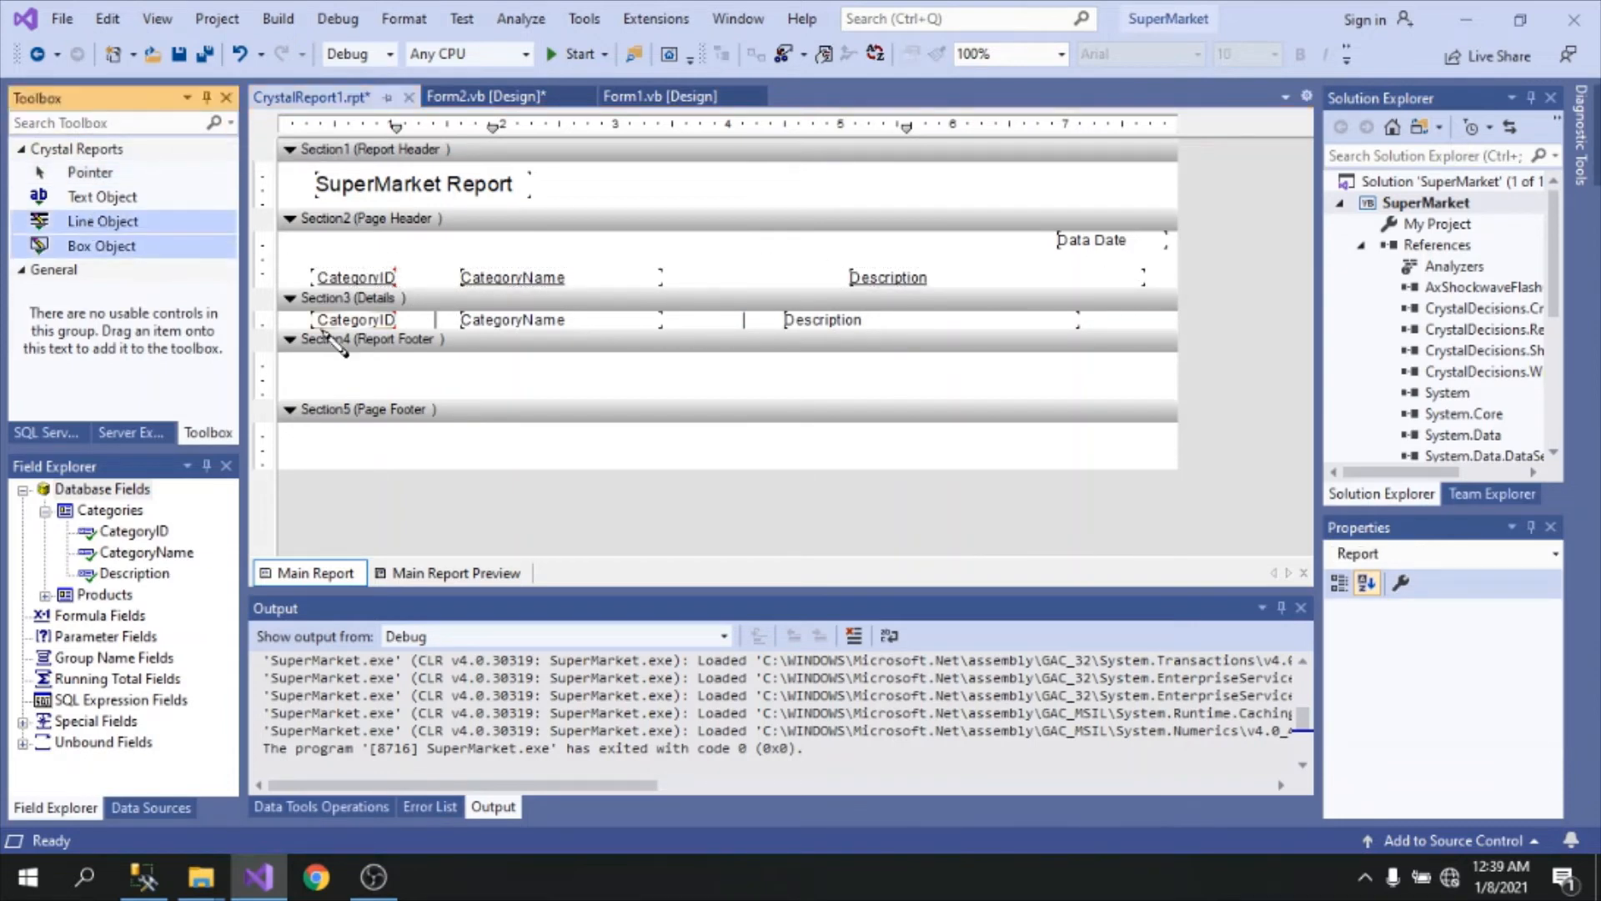
mouse_move(282, 264)
mouse_down()
mouse_move(1209, 315)
mouse_move(1183, 313)
mouse_up()
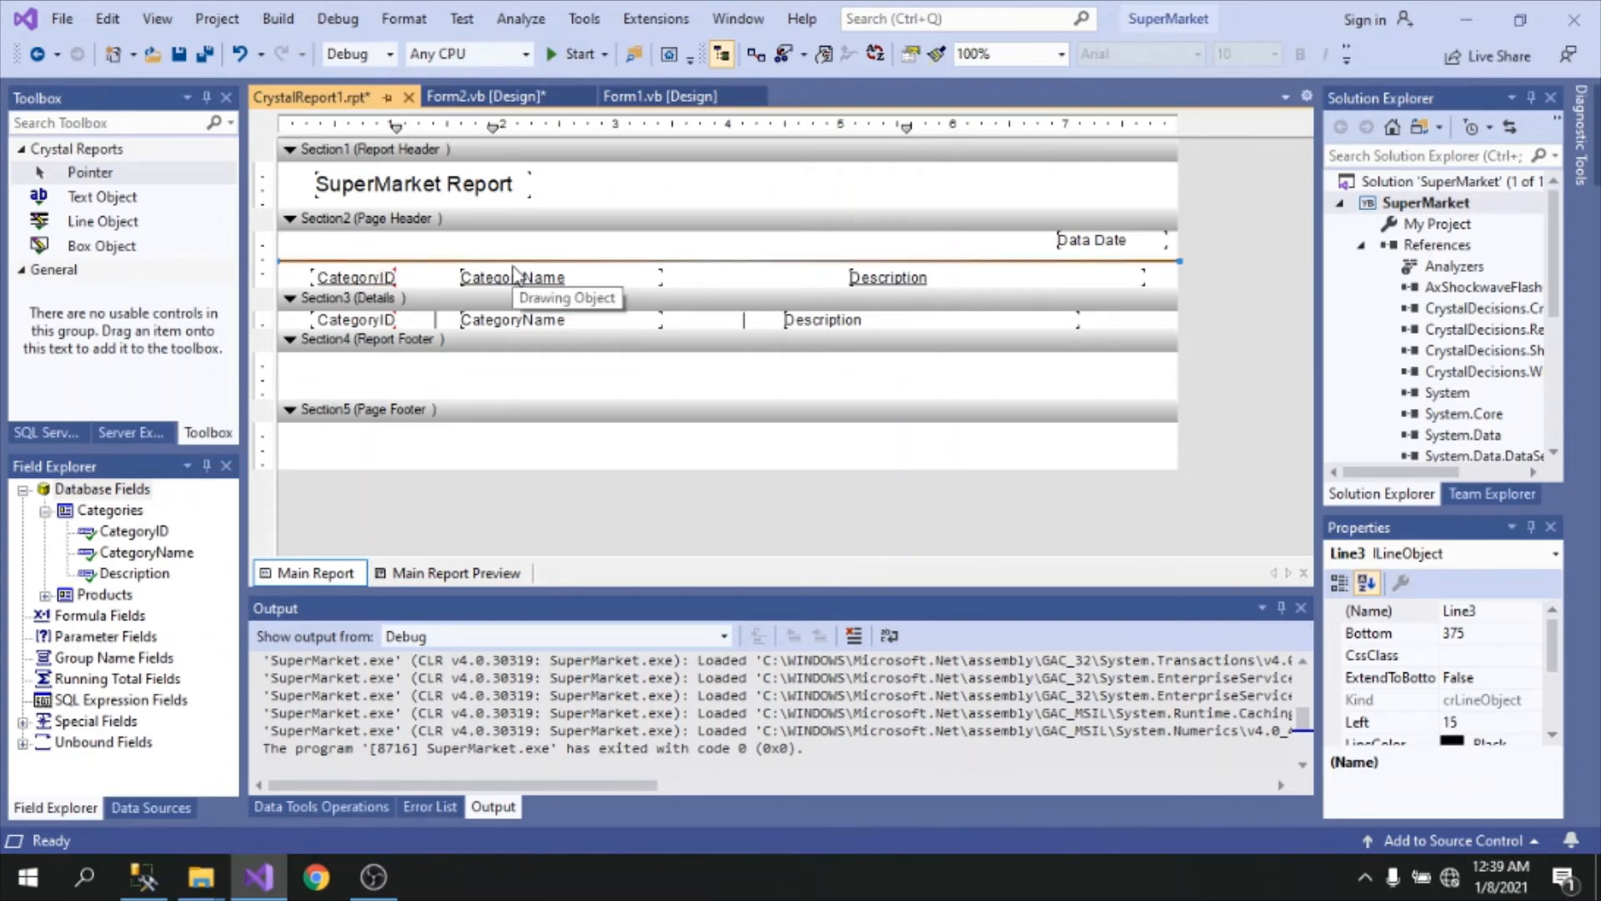
mouse_move(514, 276)
mouse_down()
mouse_move(769, 283)
mouse_move(748, 258)
mouse_move(753, 289)
mouse_up()
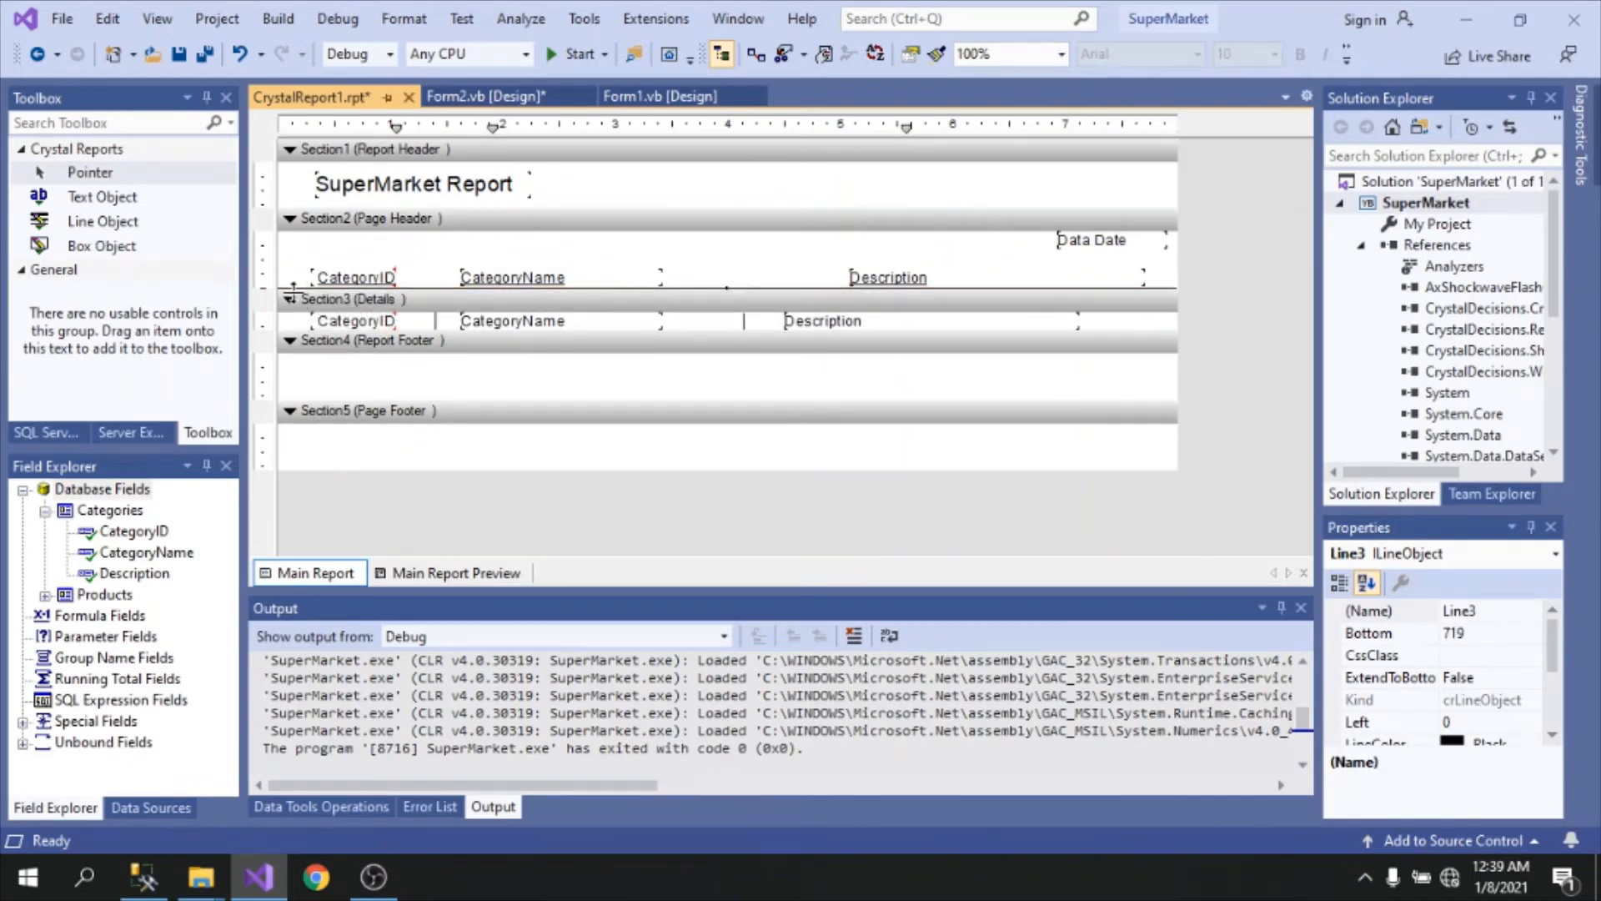
Step: Extend the Page Header section slightly downward and move the CategoryID, CategoryName and Description headings up a little
drag(293, 291, 292, 295)
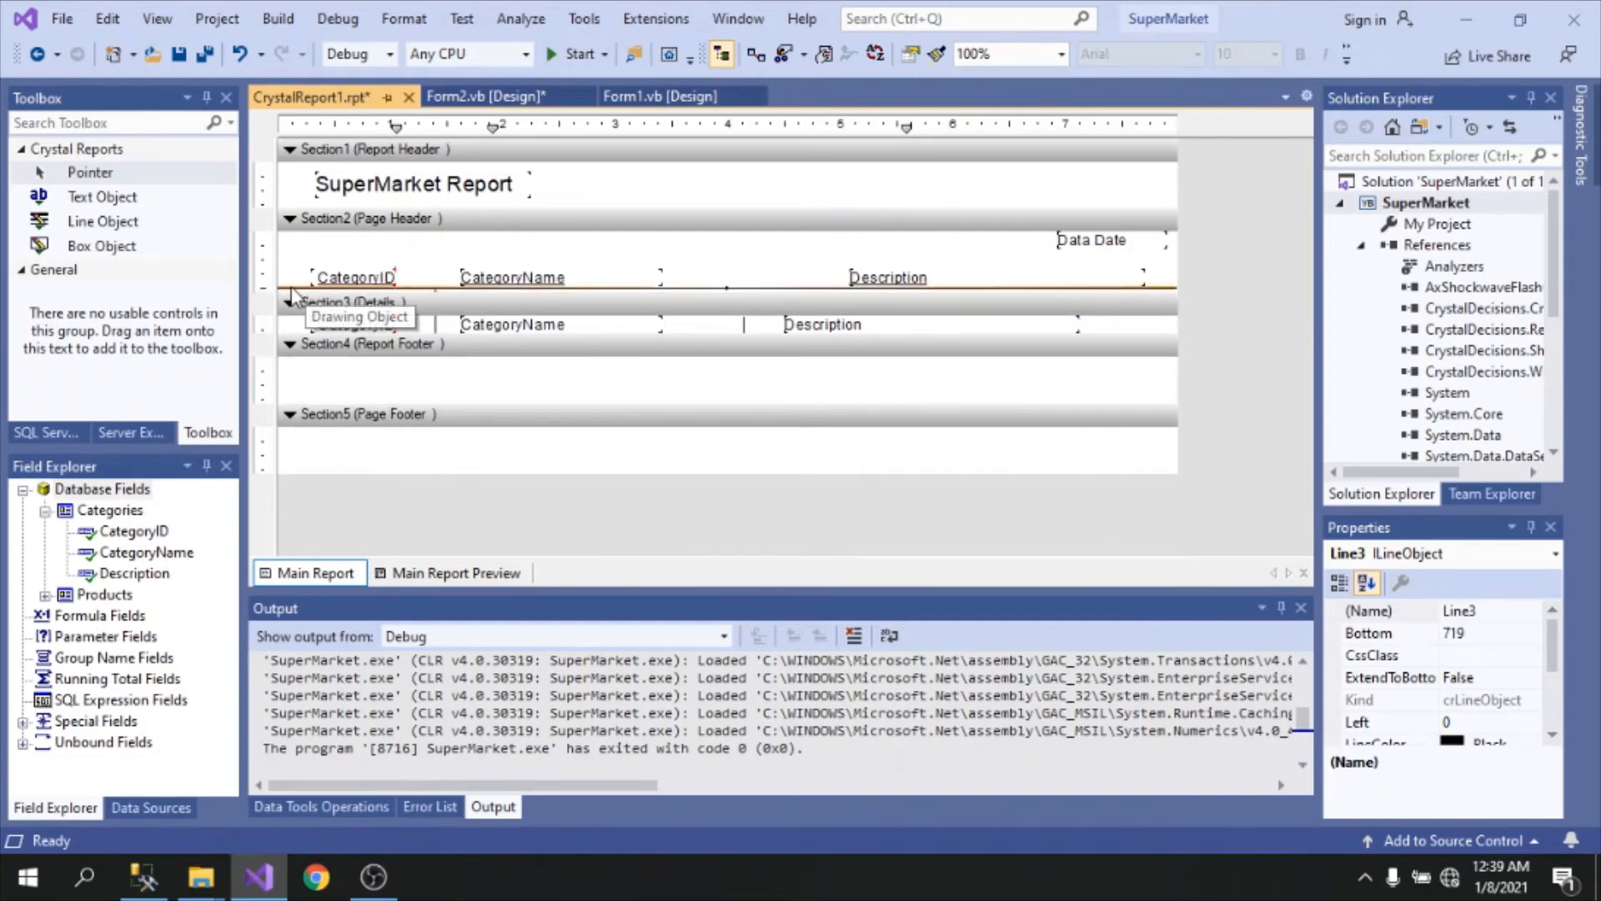
click(435, 324)
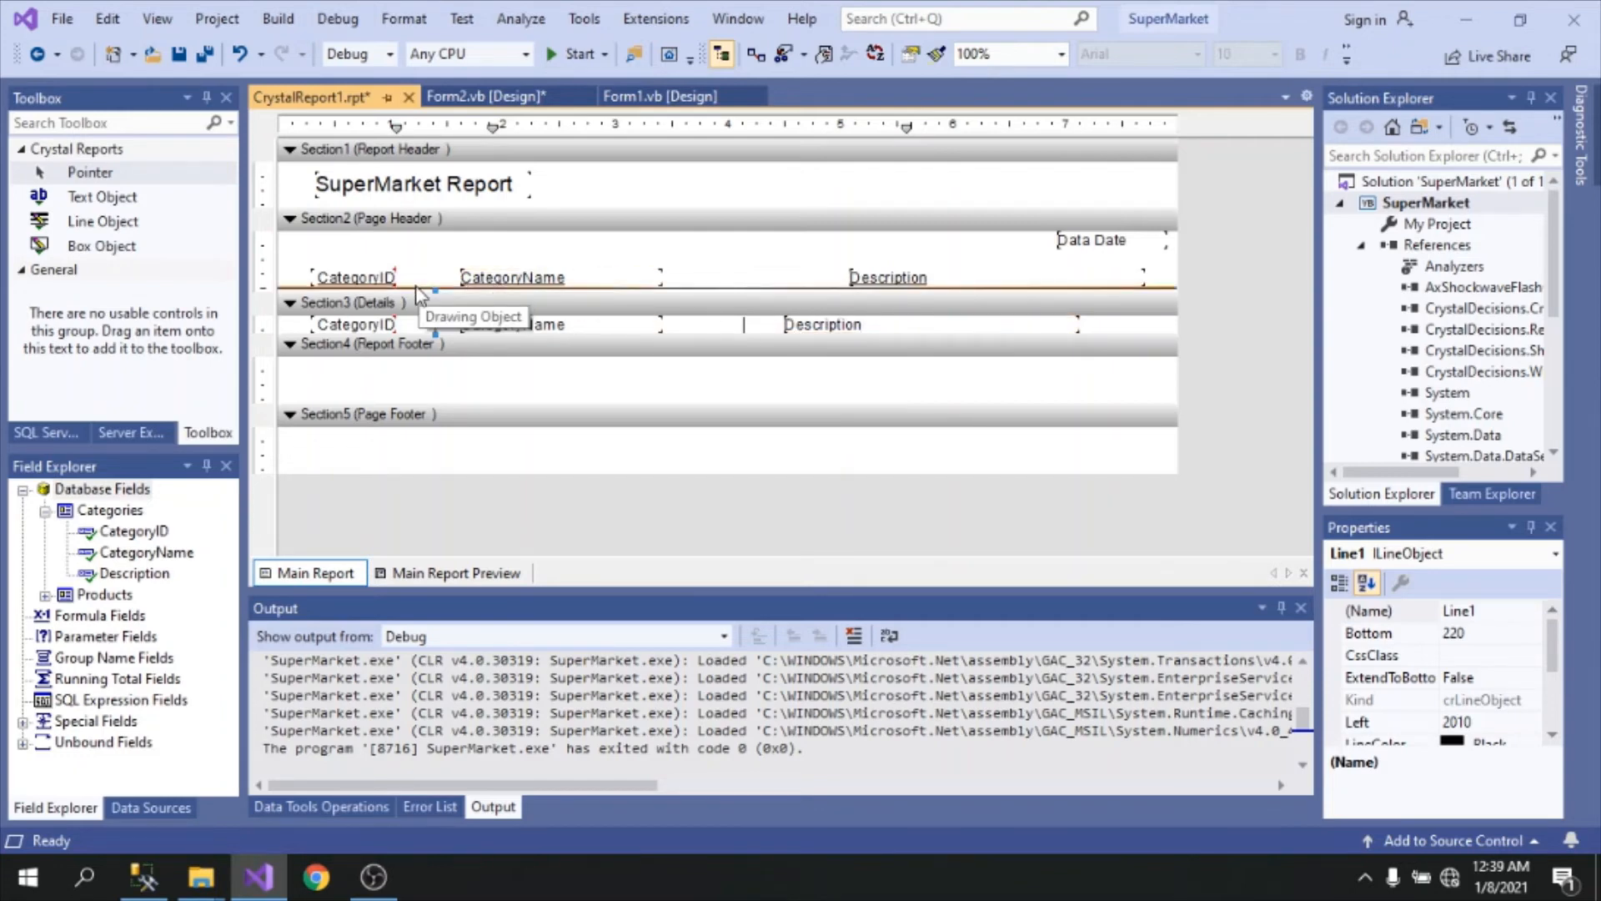
drag(369, 254, 1022, 297)
key(Up)
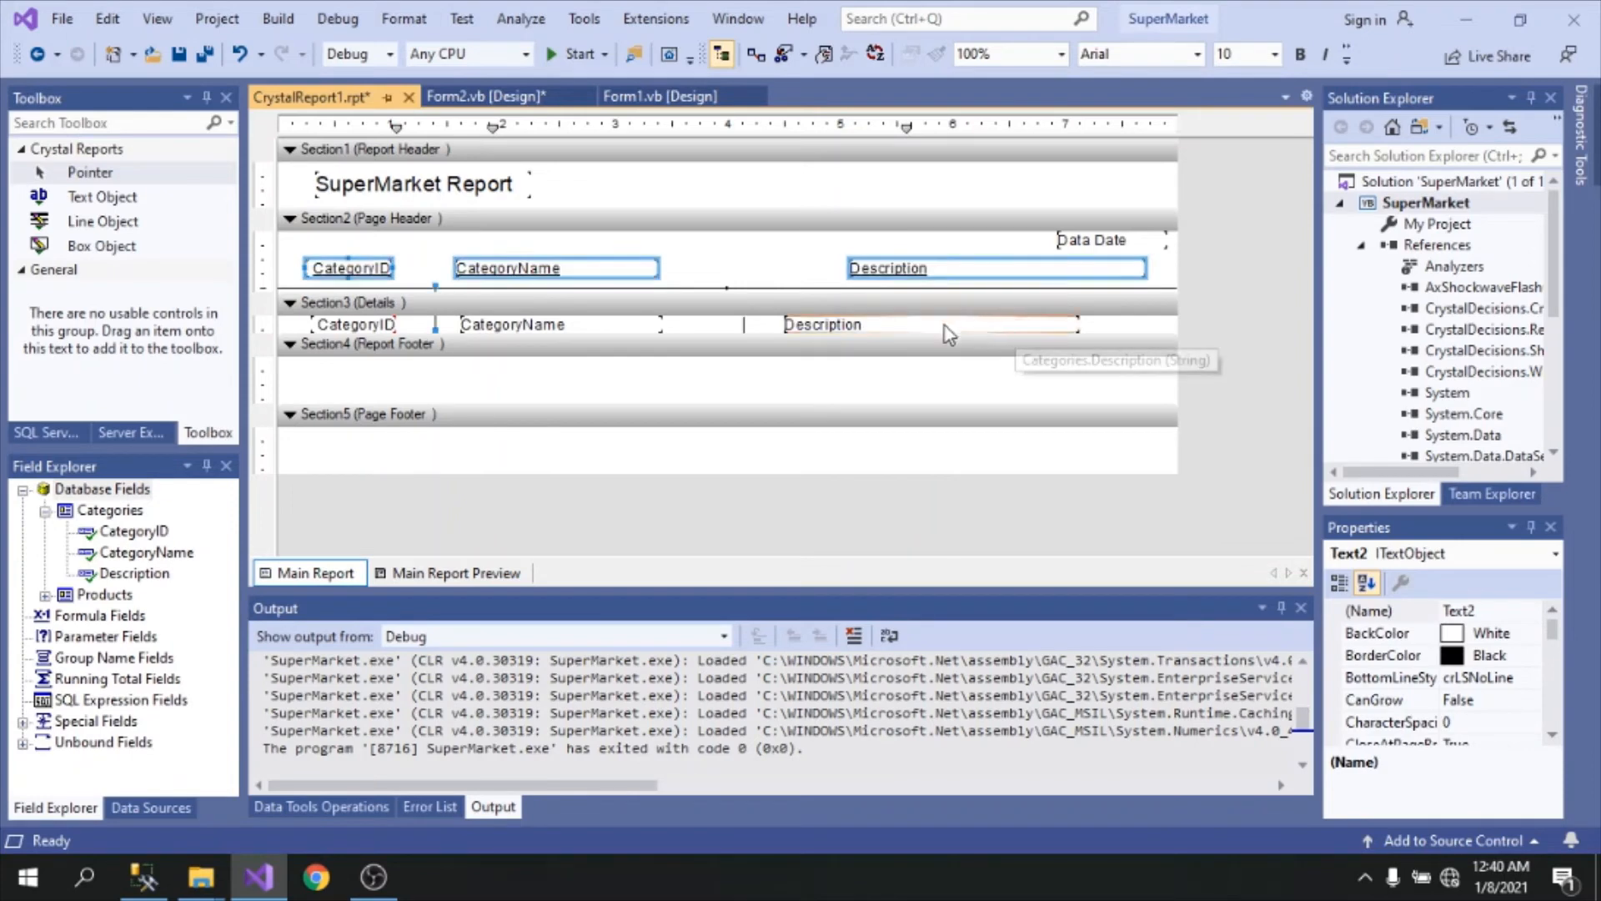
click(728, 244)
Step: Nudge the lower end of the vertical line between CategoryID and CategoryName, and preview the report
click(743, 325)
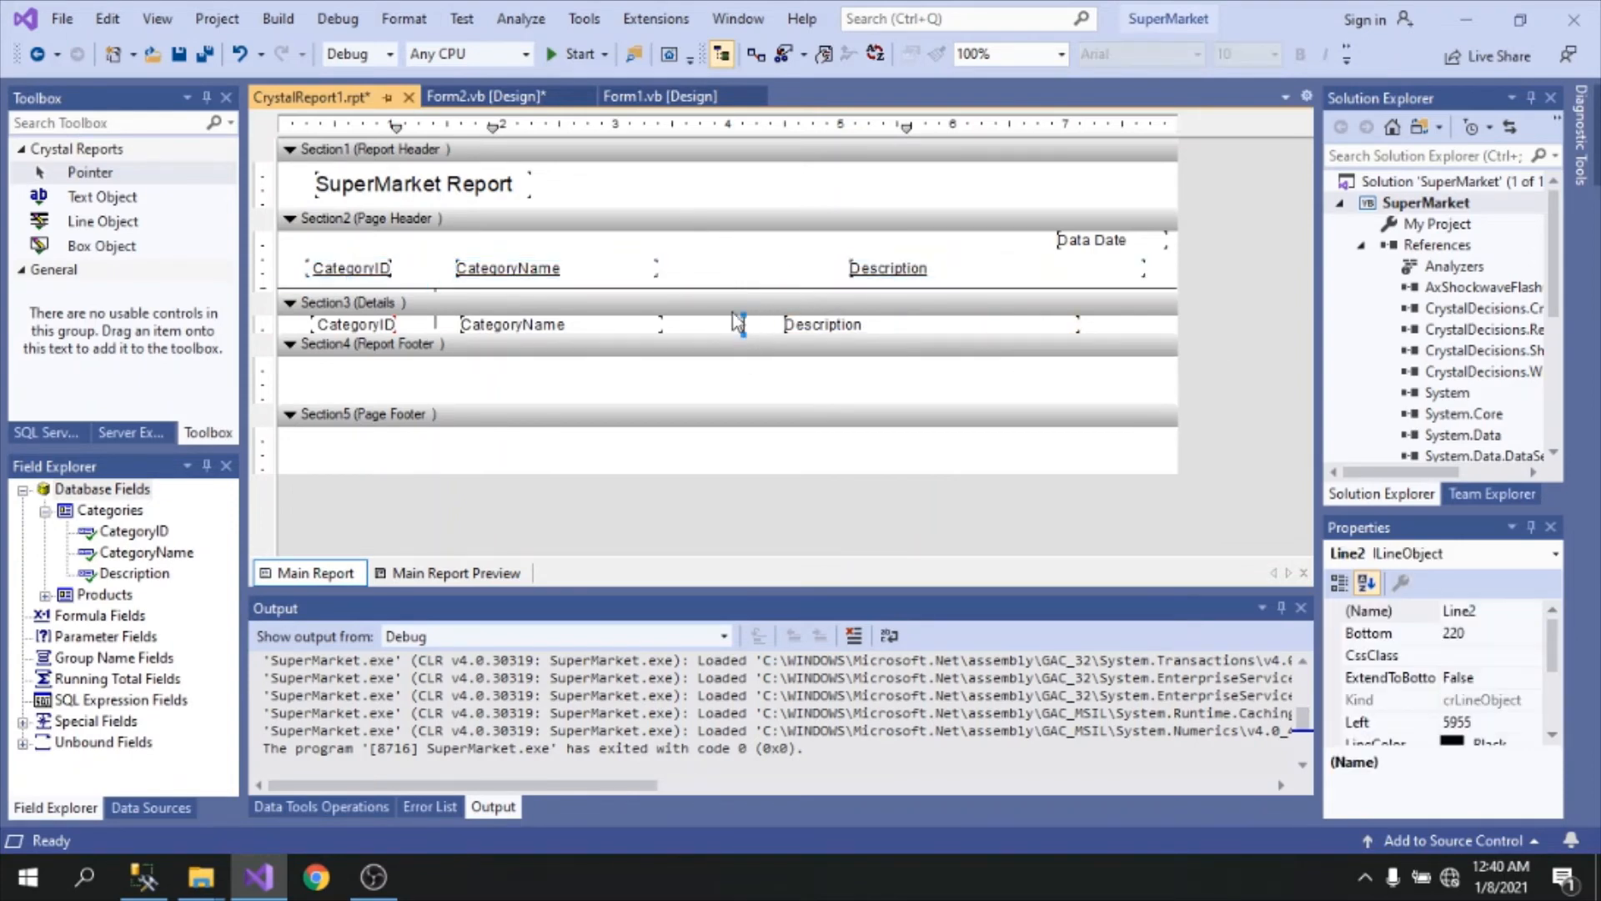
click(435, 324)
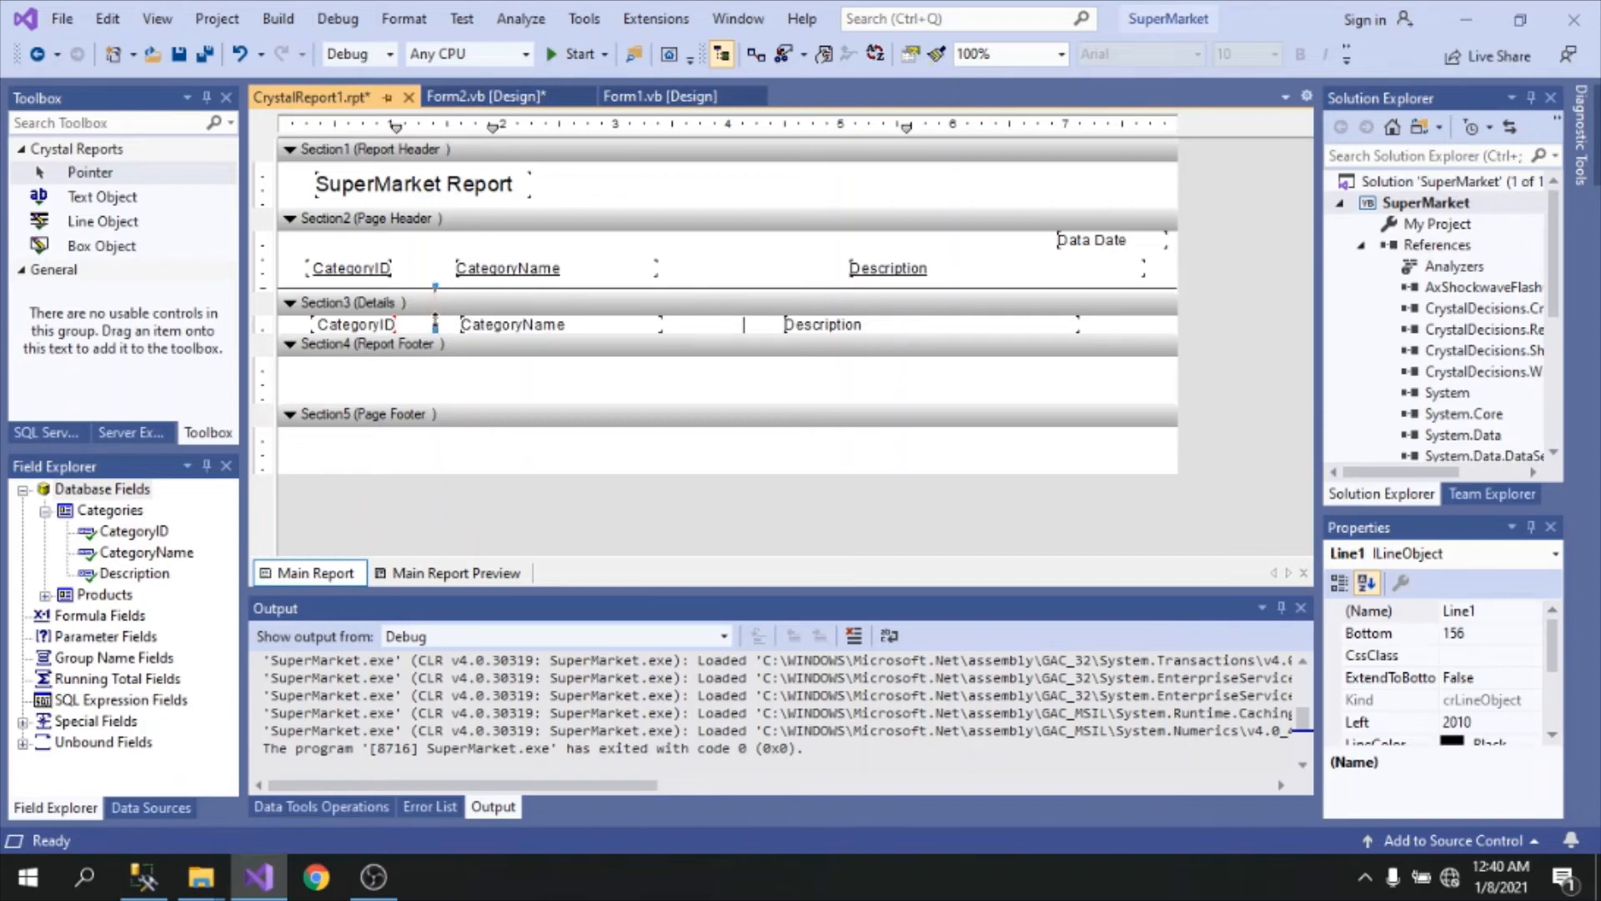
drag(435, 315, 434, 320)
click(488, 574)
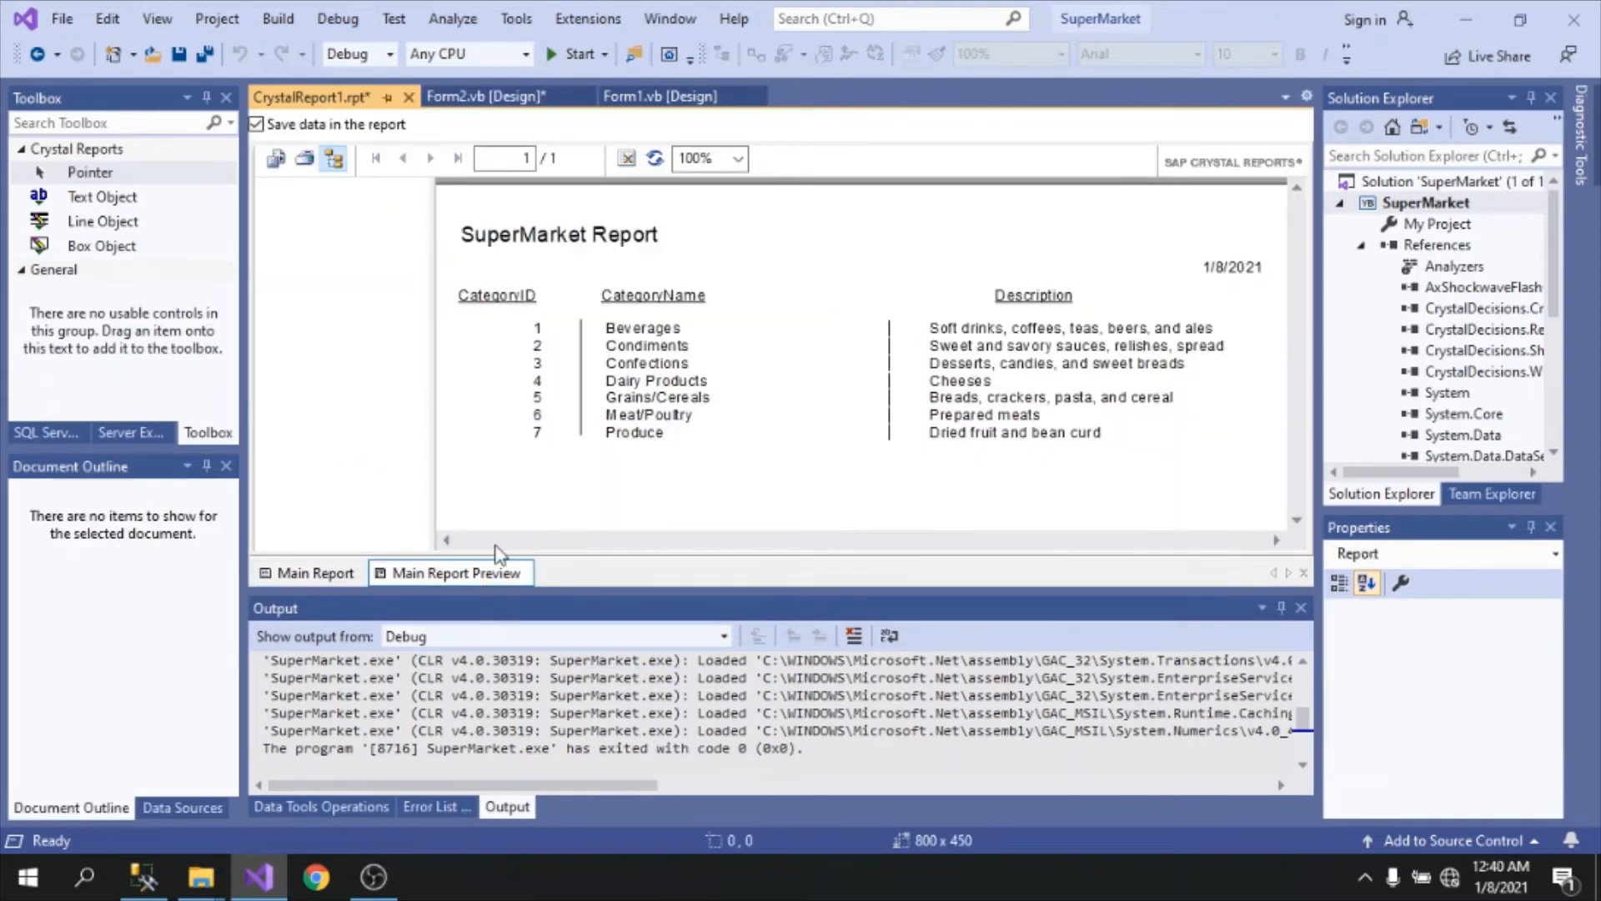
Step: Return to the report layout and delete the horizontal line below the column headings
click(260, 576)
click(522, 292)
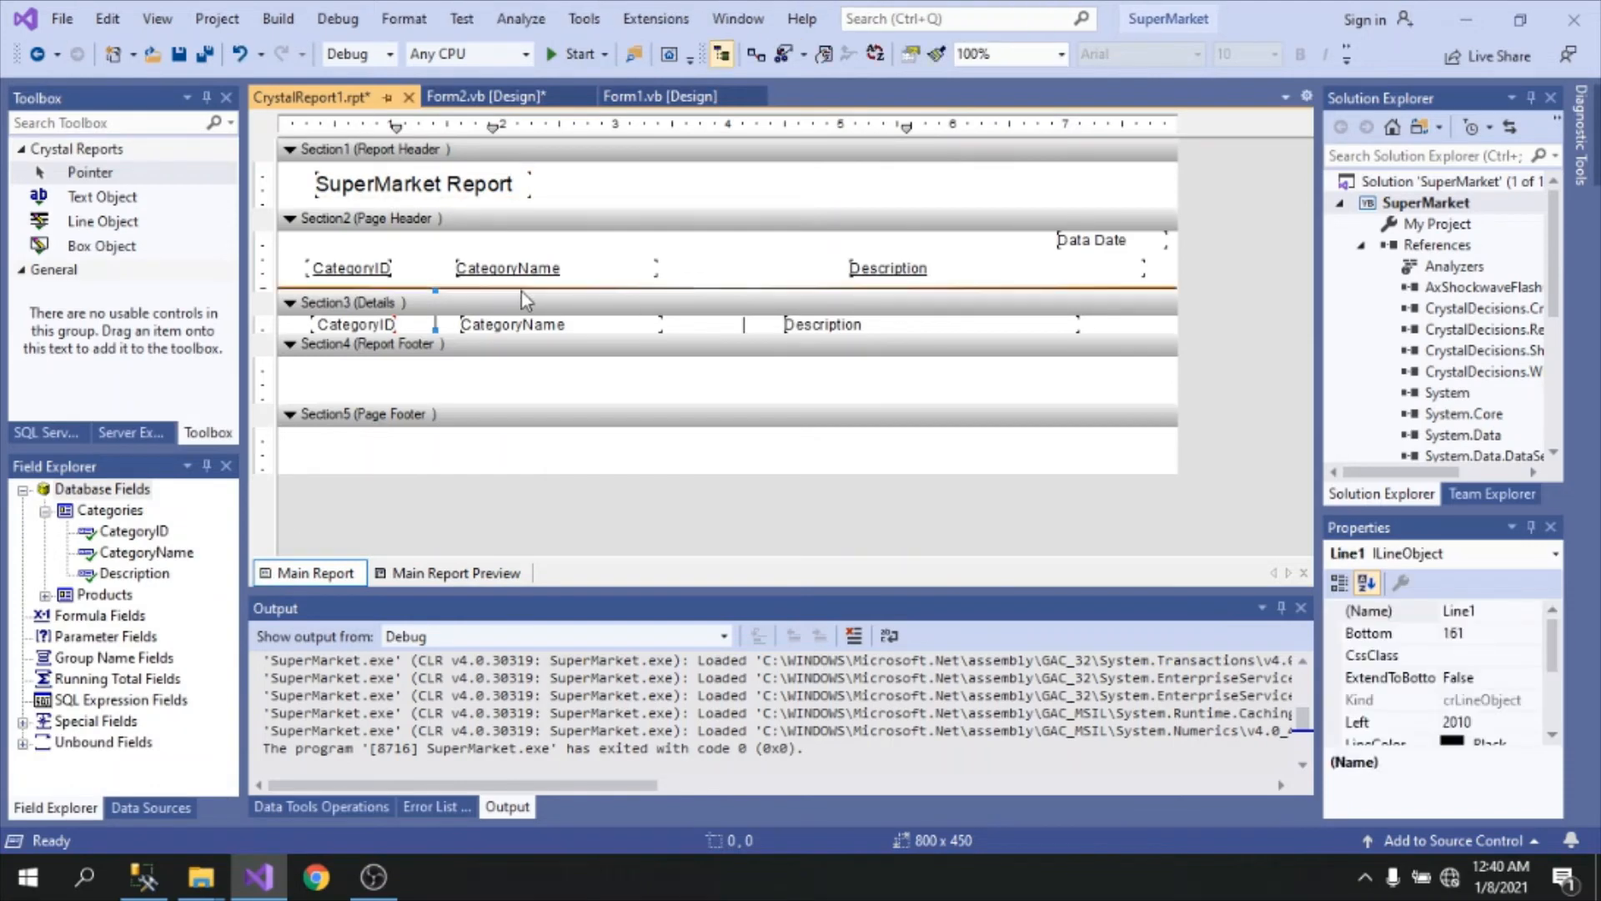
key(Delete)
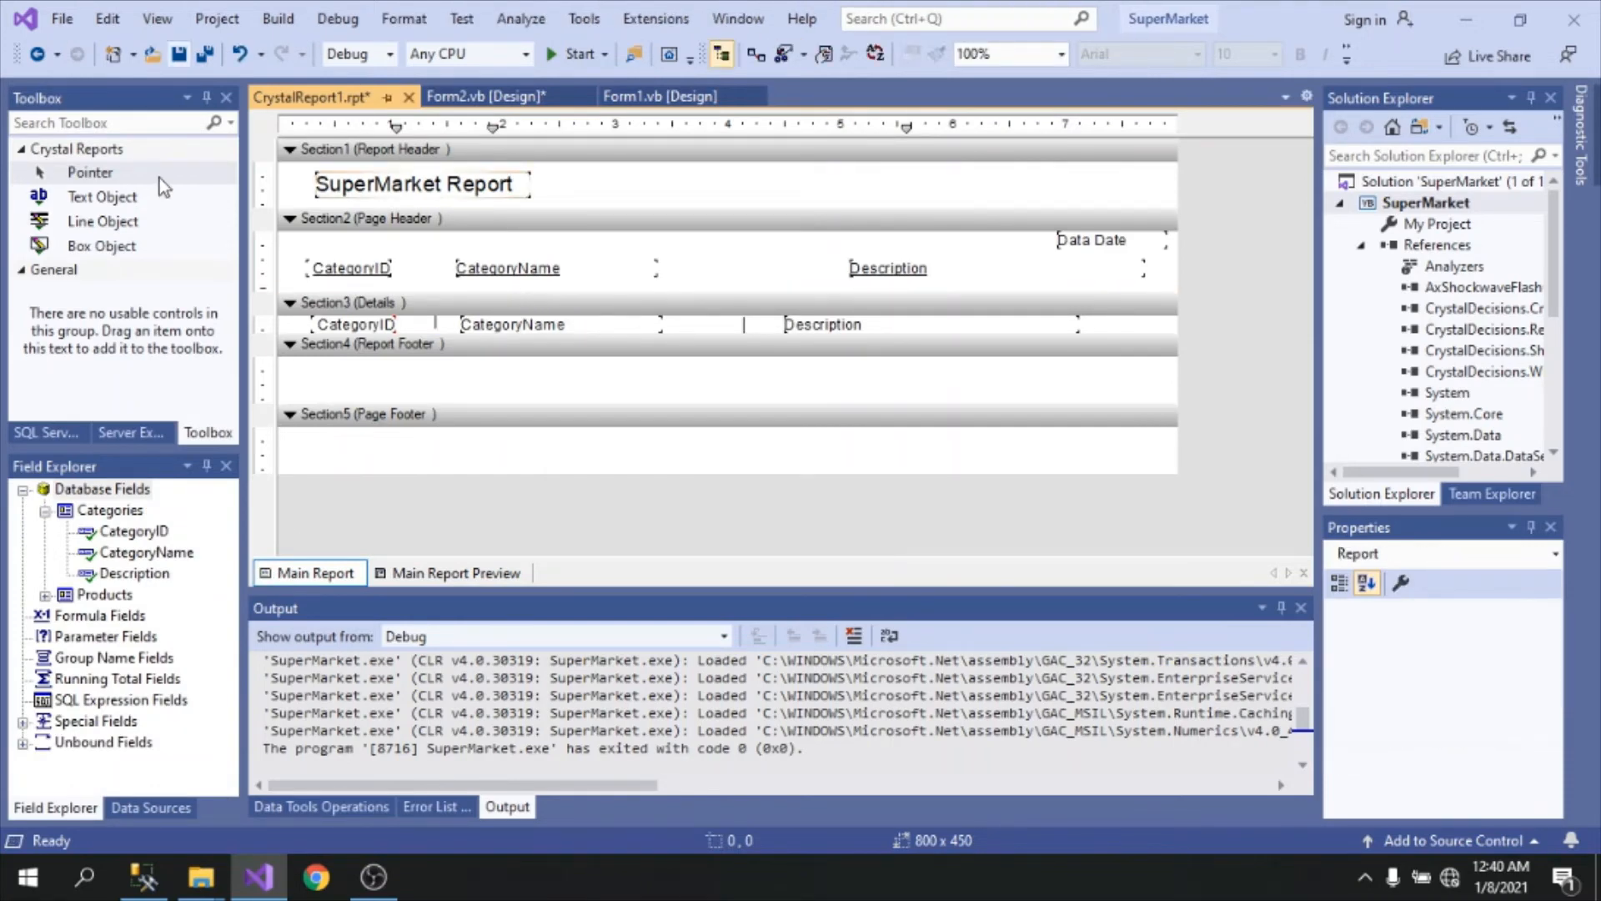
Step: Remove the underline from the CategoryID, CategoryName and Description headings in the Page Header
drag(333, 243, 959, 295)
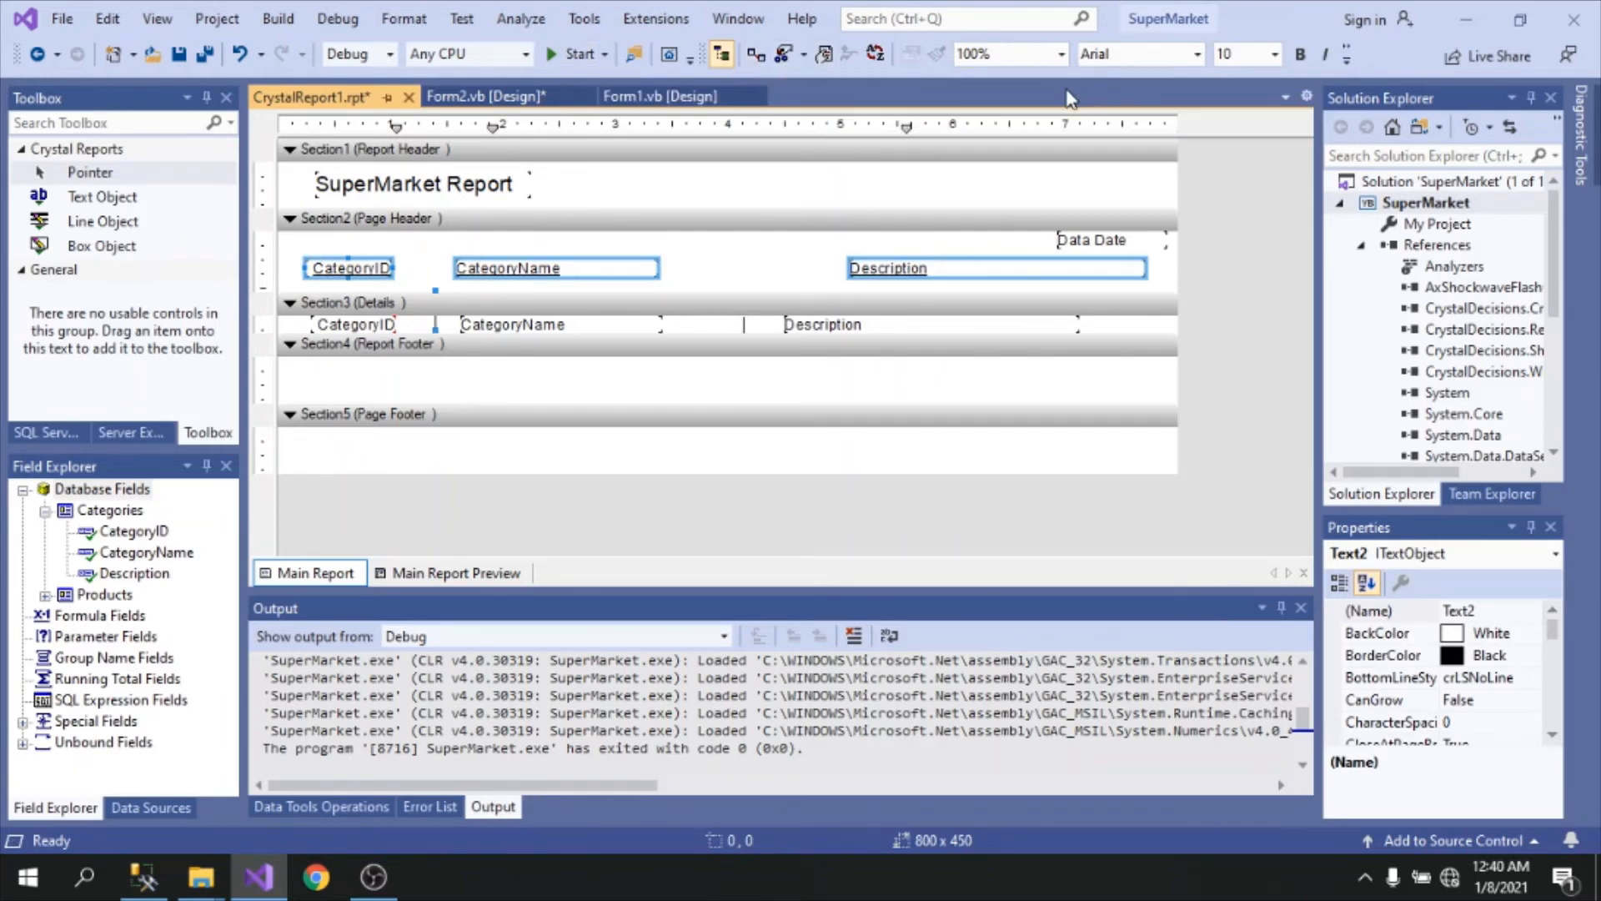
click(1347, 58)
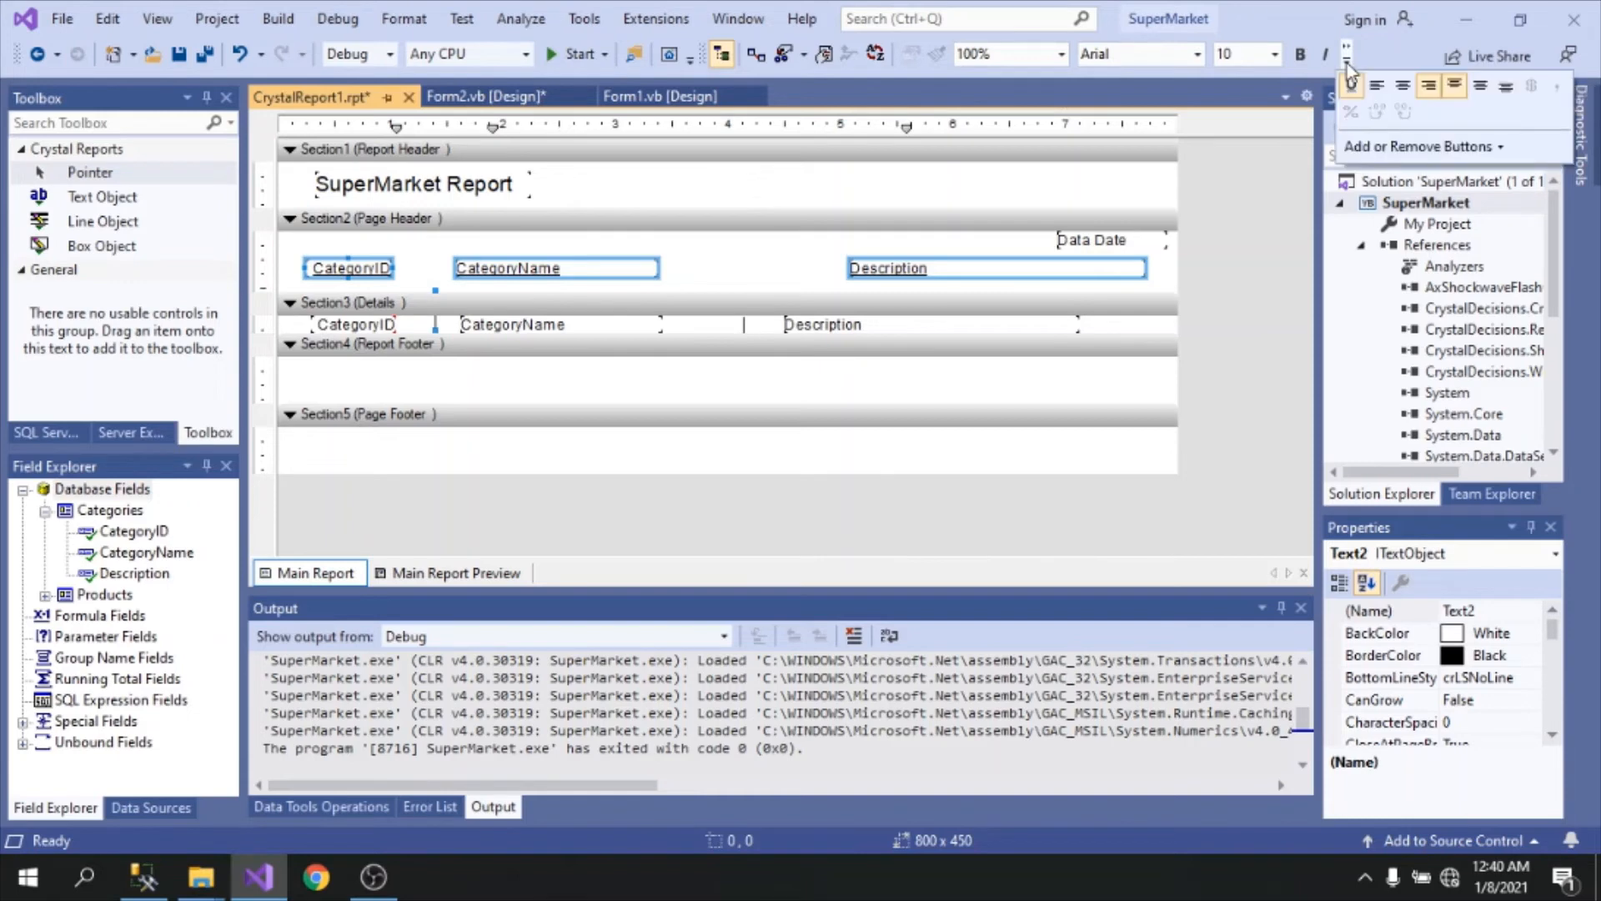
click(1351, 85)
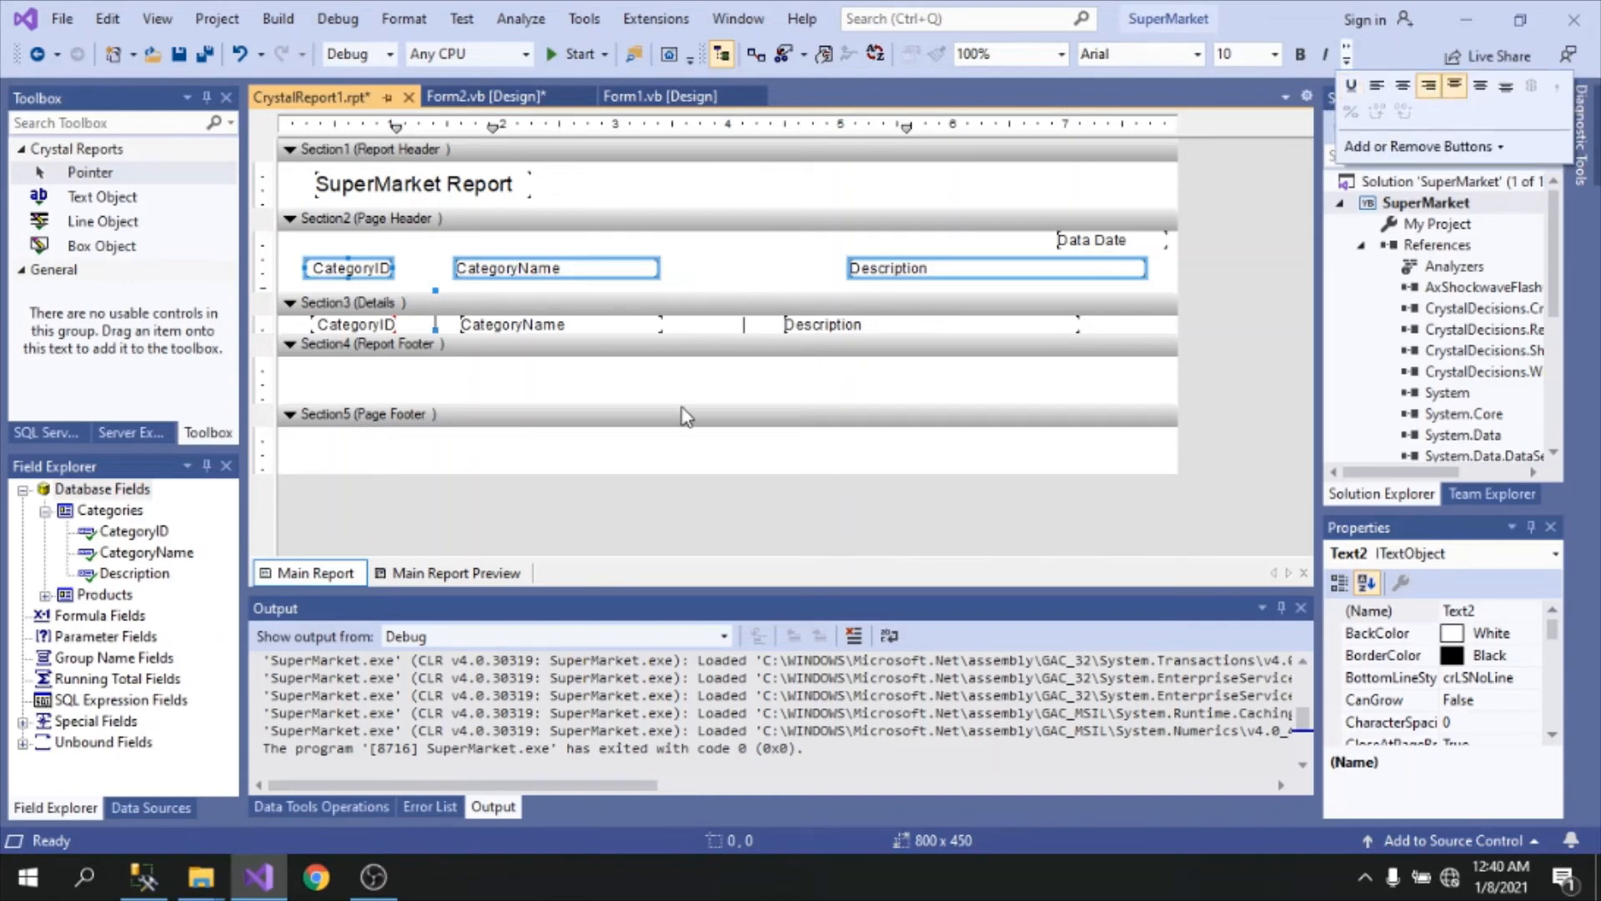
click(508, 477)
Step: Fit the vertical line between CategoryID and CategoryName entirely within the Details section and preview the report
click(434, 329)
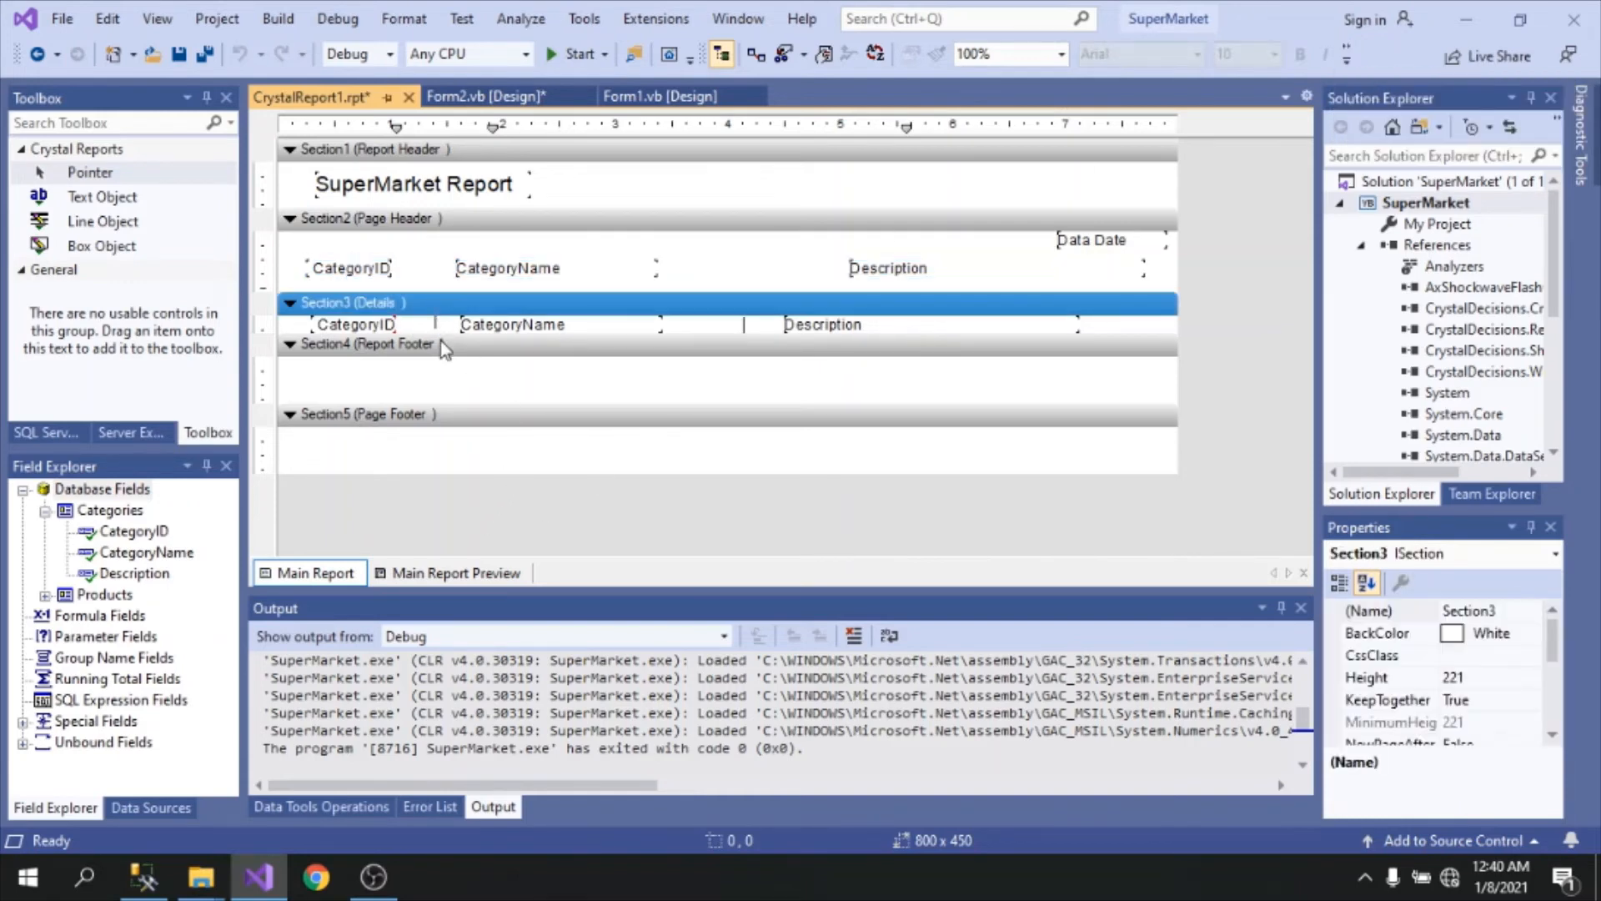
click(435, 326)
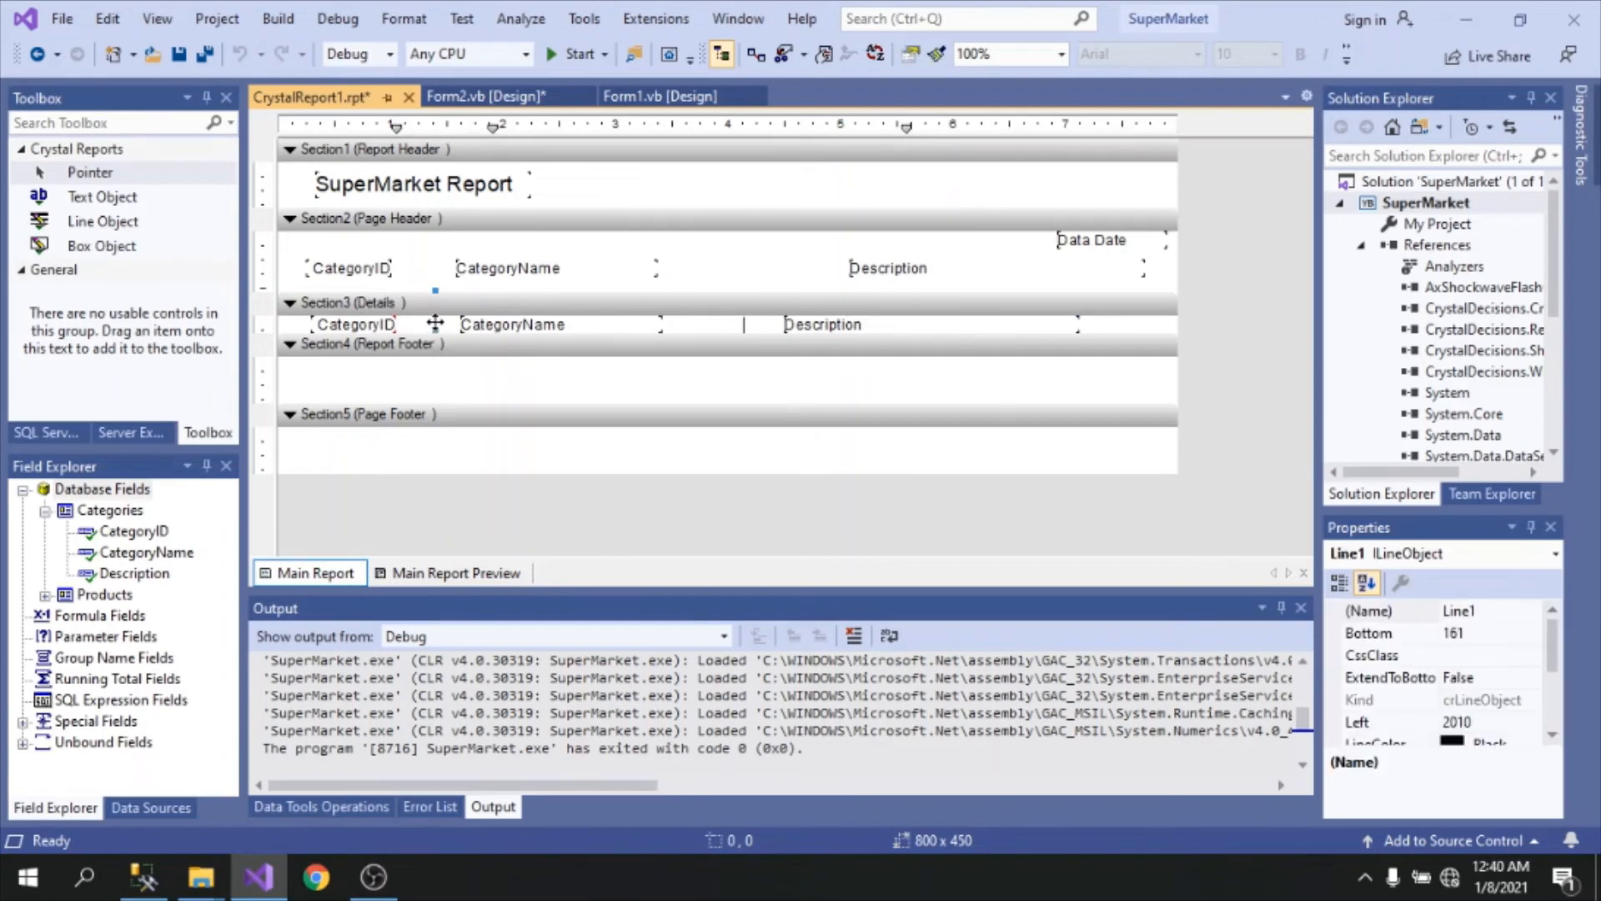
key(Down)
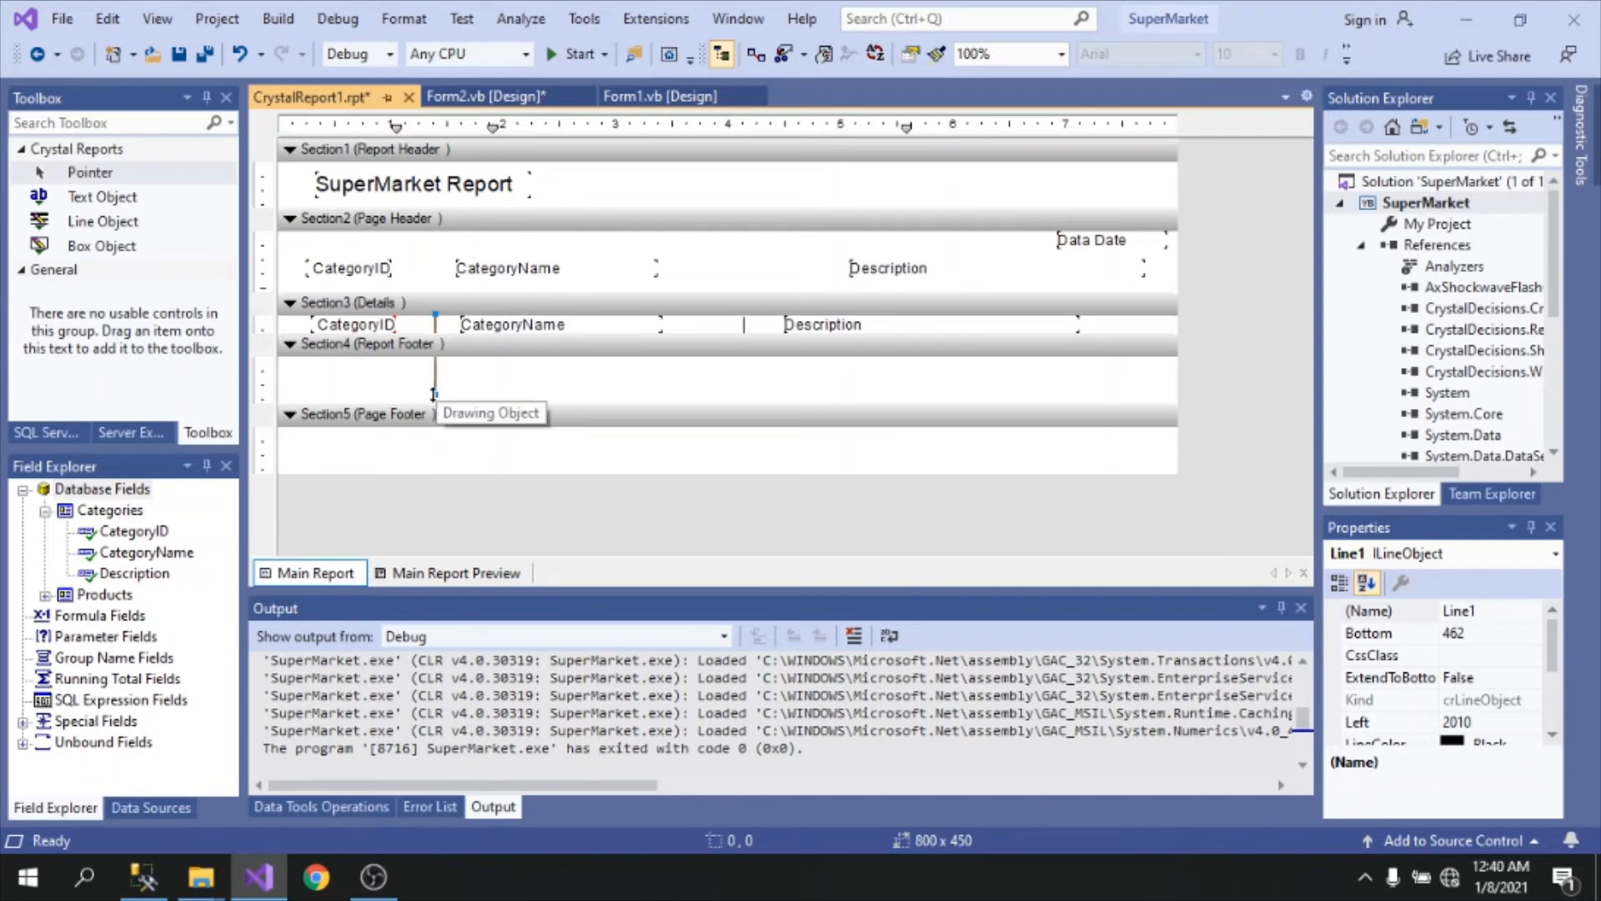
click(462, 575)
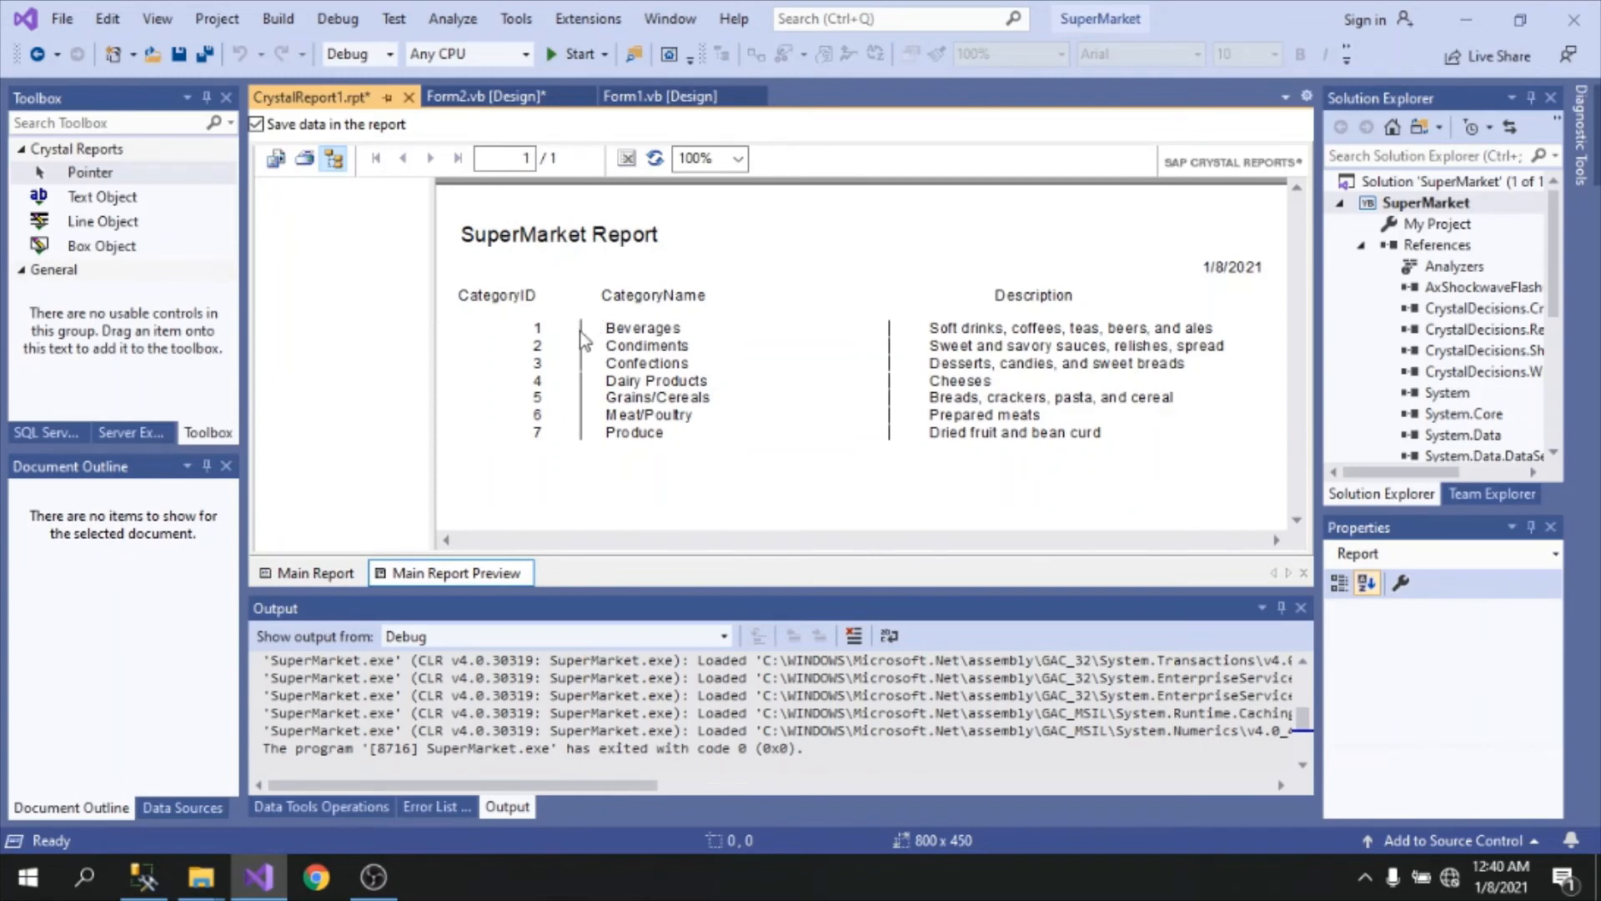
Step: Draw two full-width horizontal lines in the Page Header, one above and one below the column headings, and preview the report
click(309, 573)
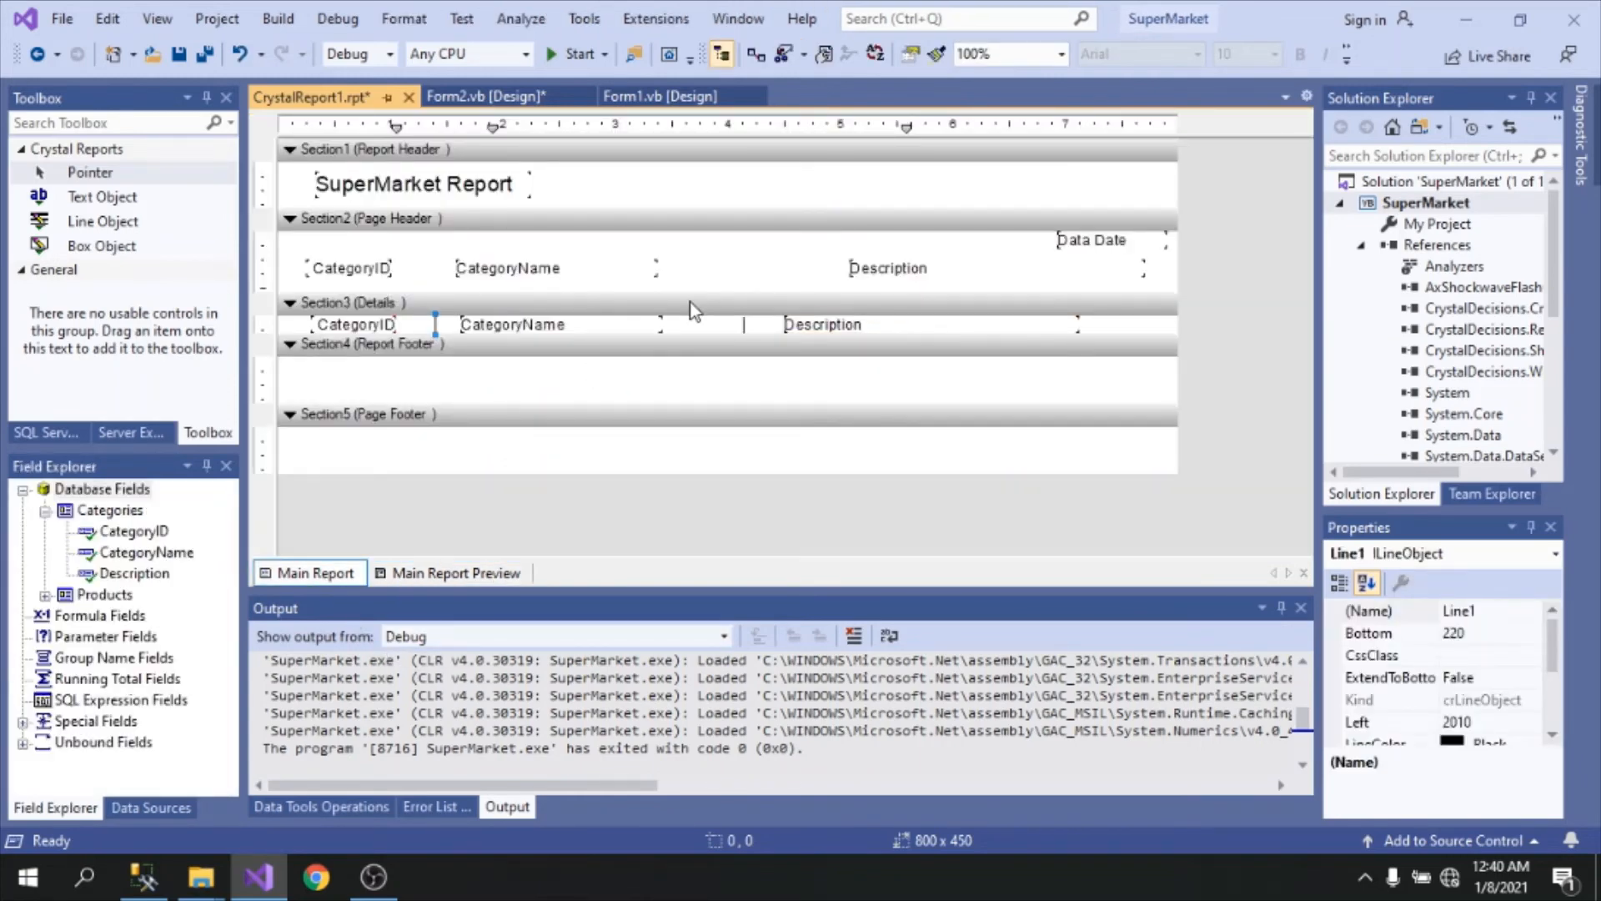
click(696, 308)
click(103, 221)
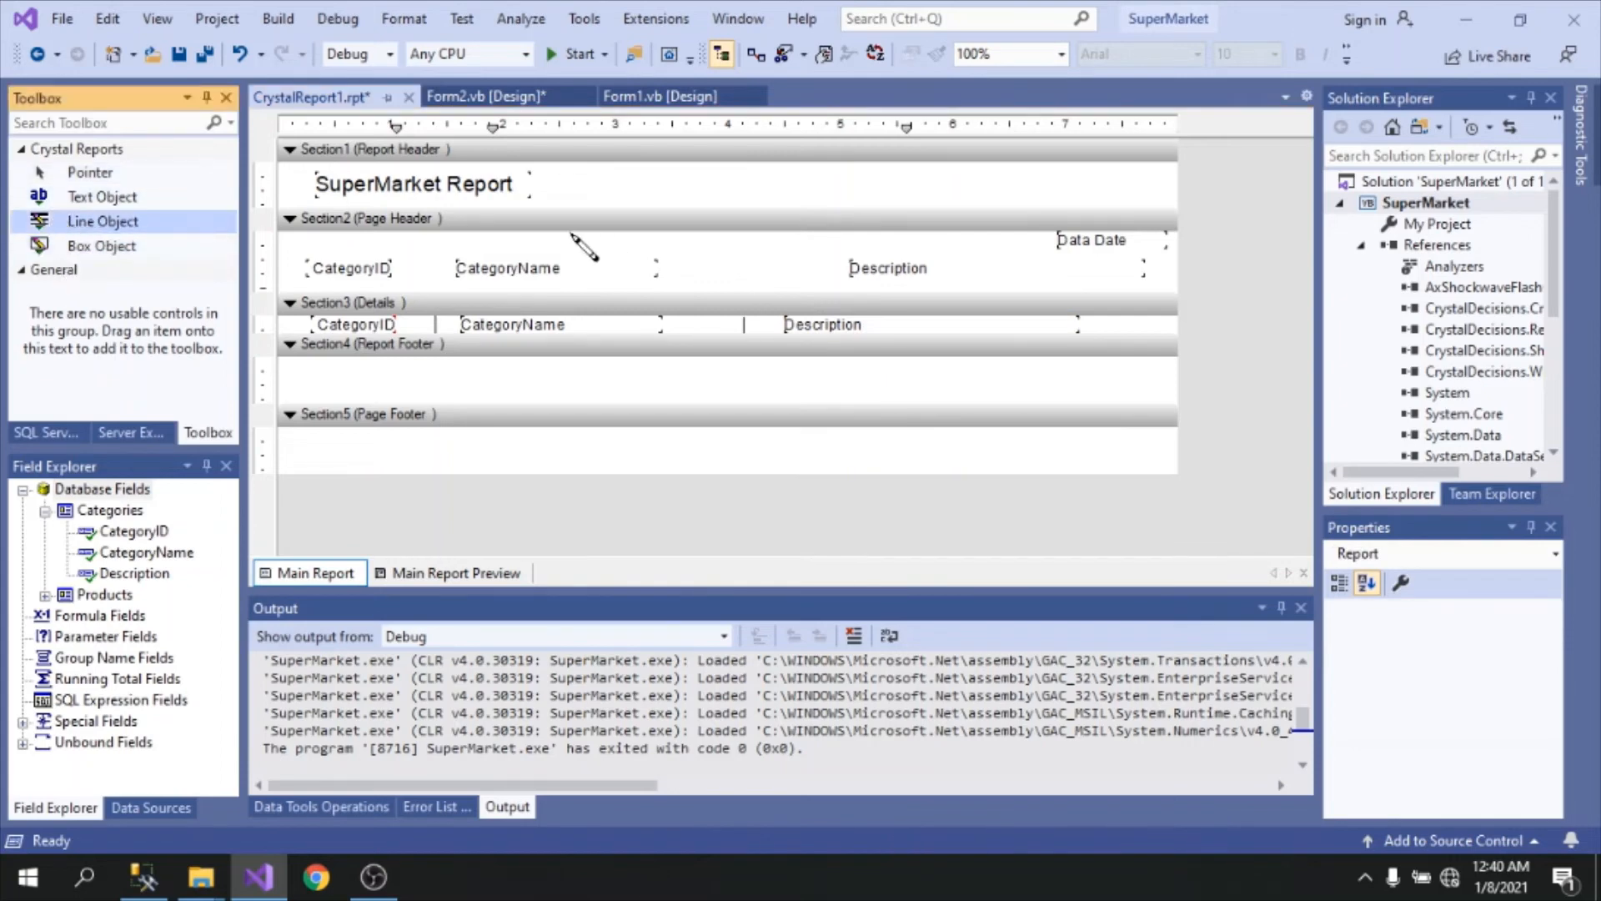
drag(282, 259, 1183, 280)
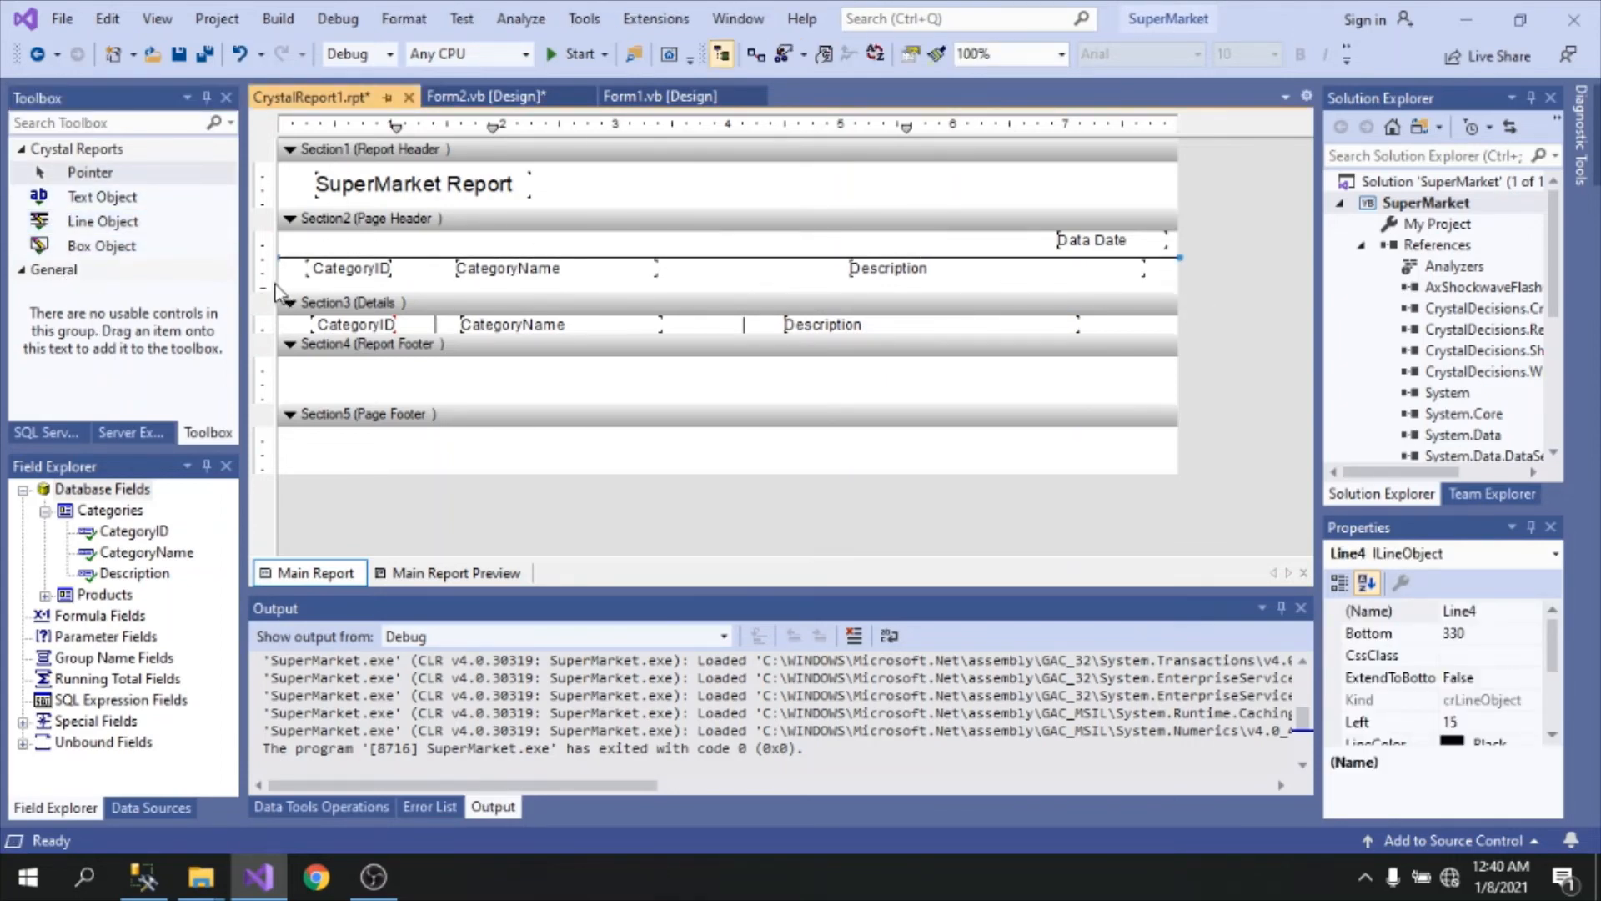
click(102, 221)
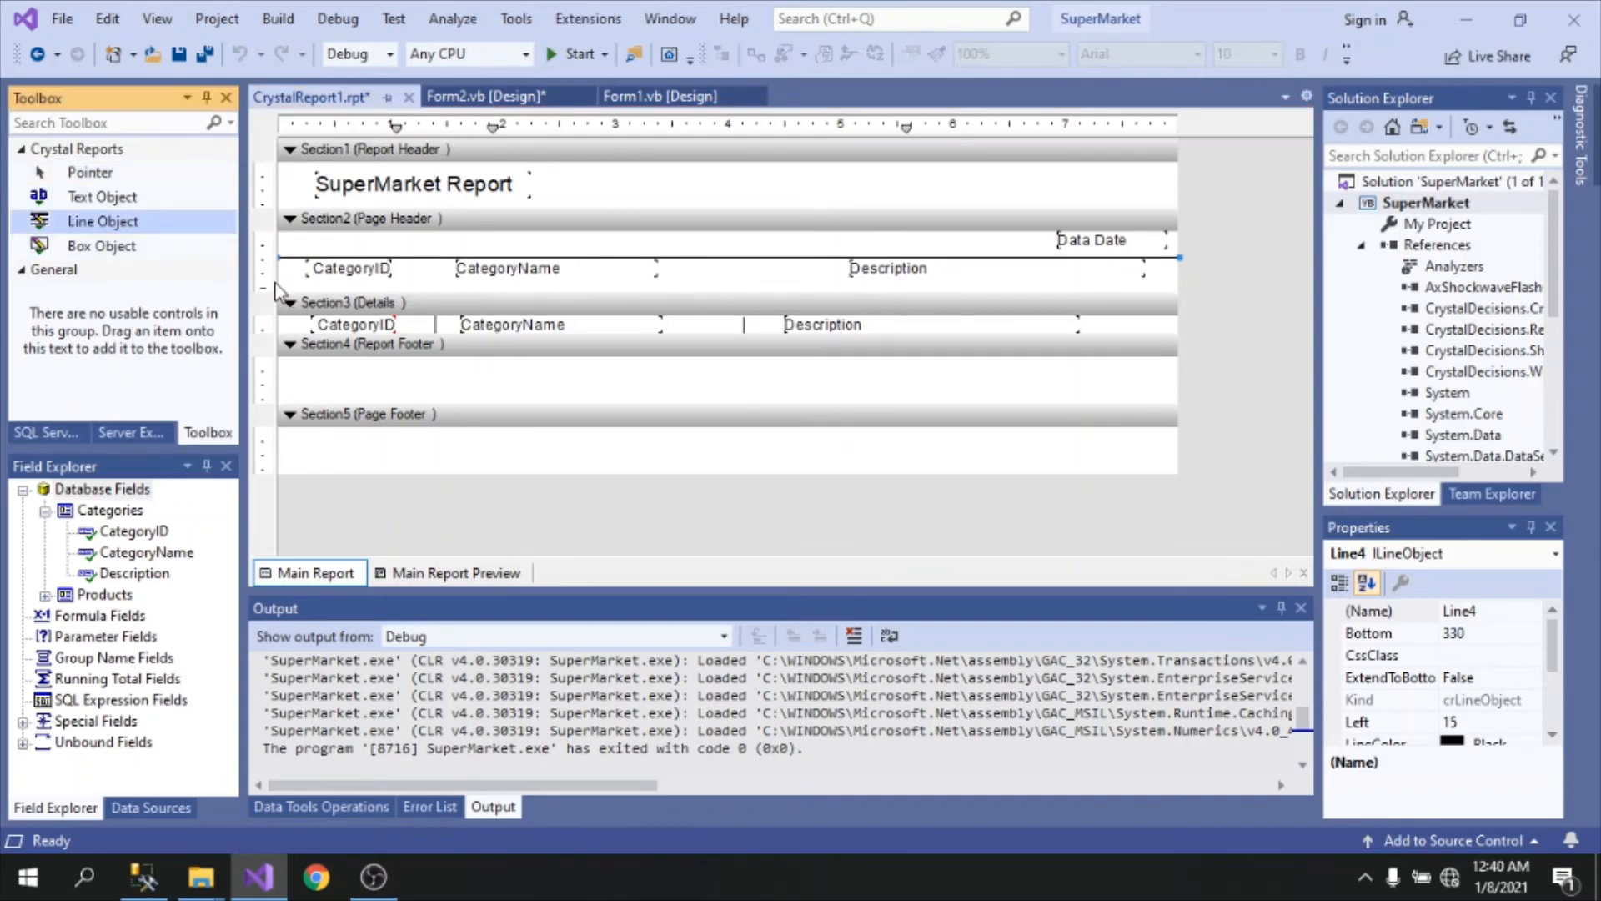
drag(279, 282, 1183, 282)
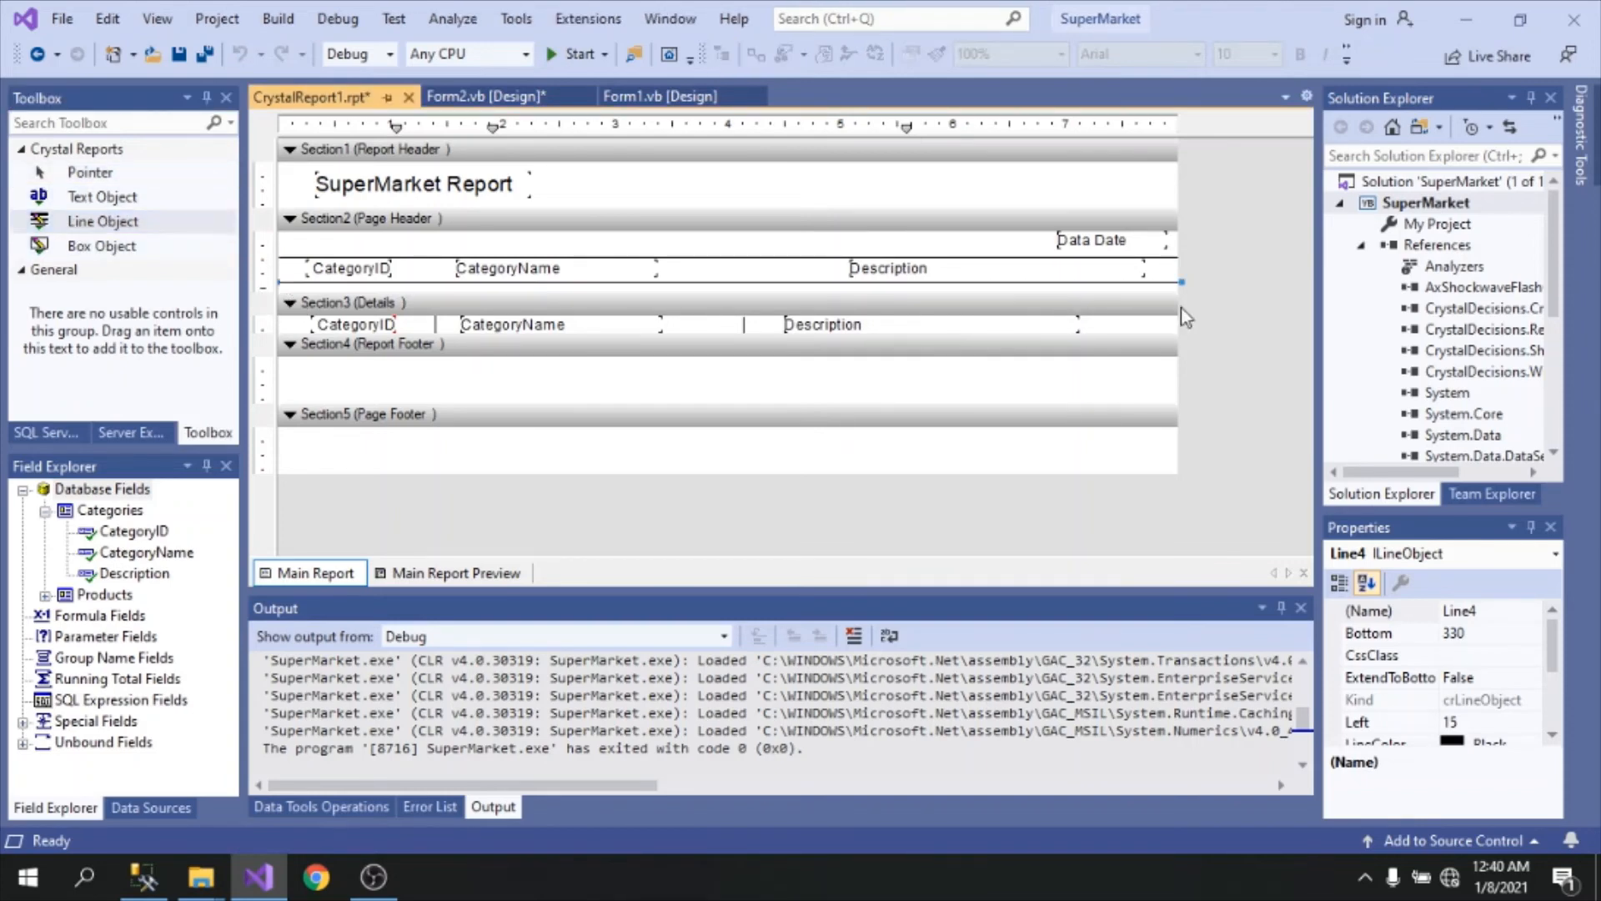
click(479, 573)
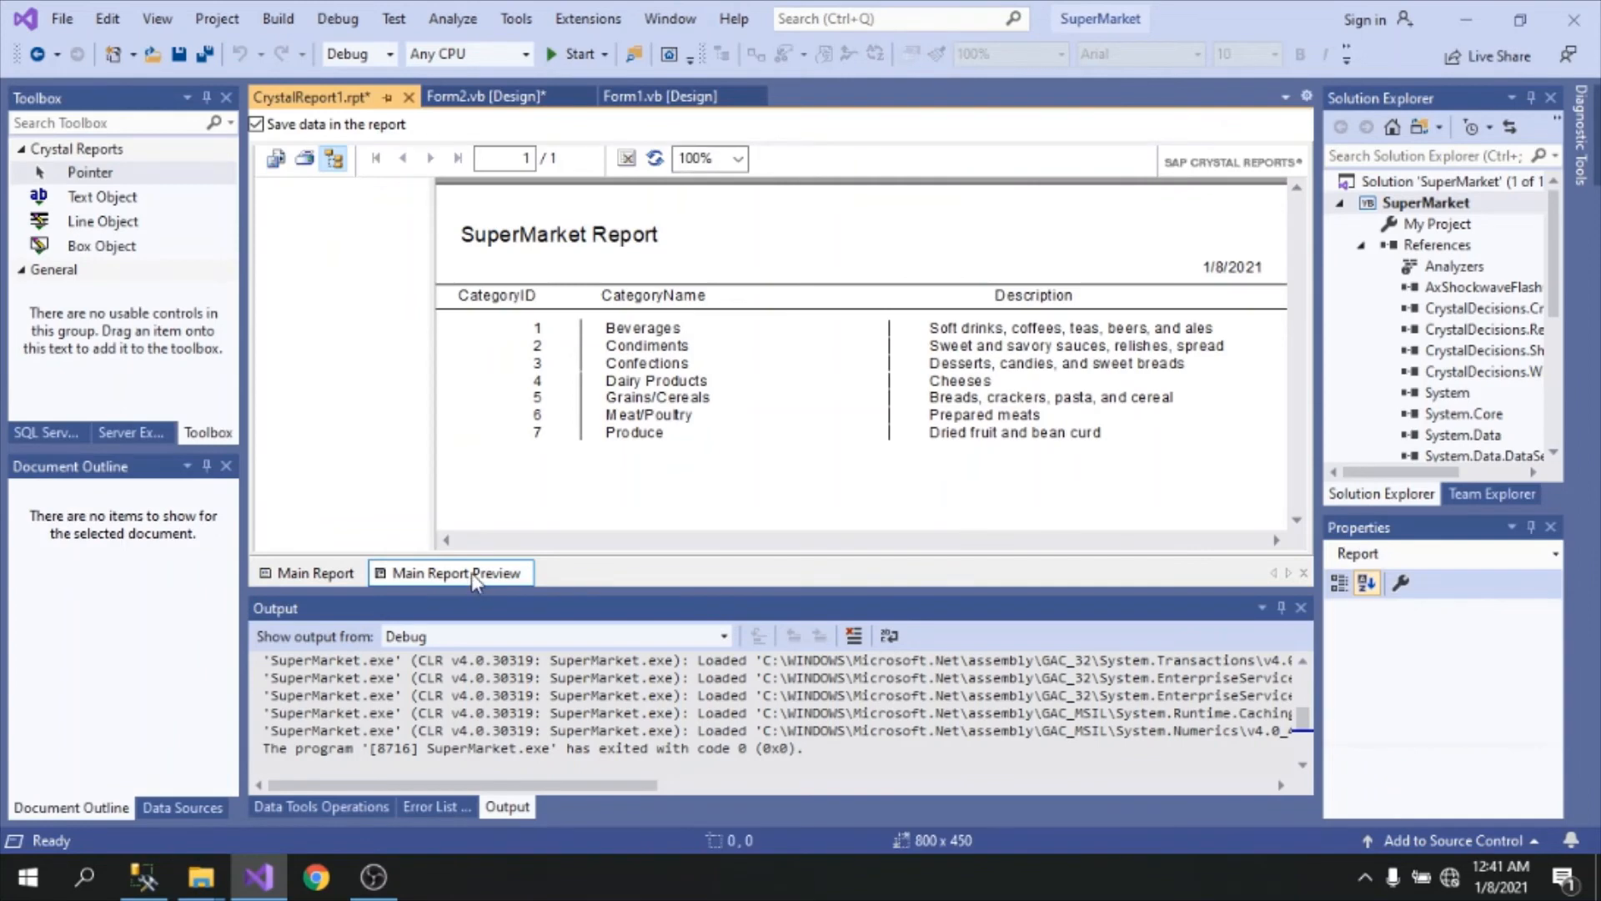
Step: Delete both vertical separator lines from the Details section and preview the report
click(294, 574)
click(435, 329)
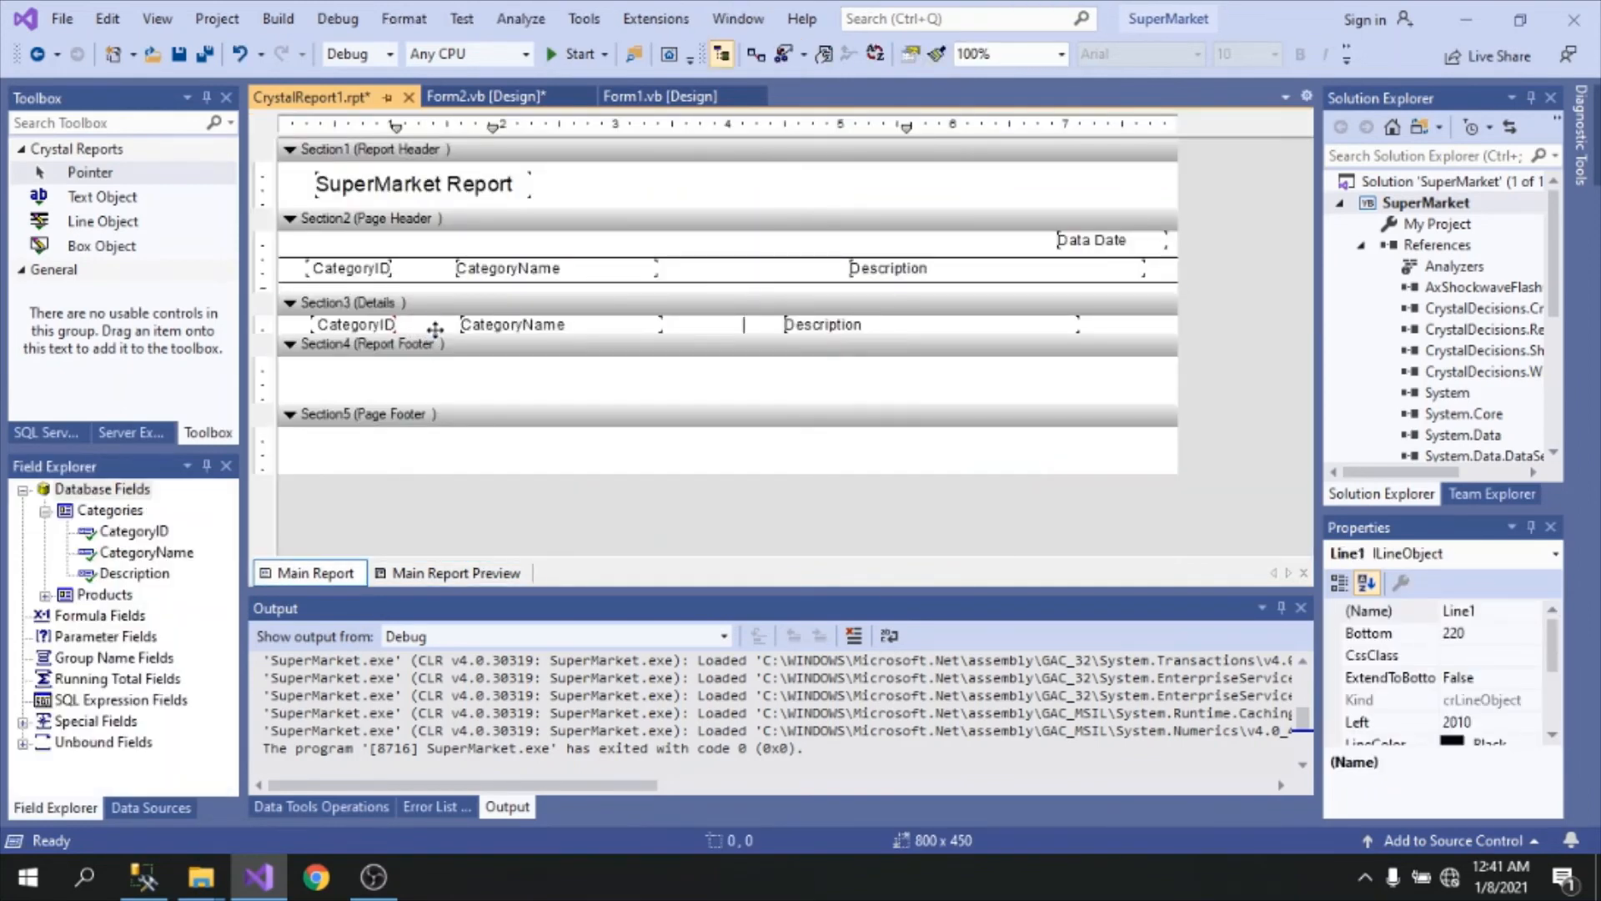
key(Delete)
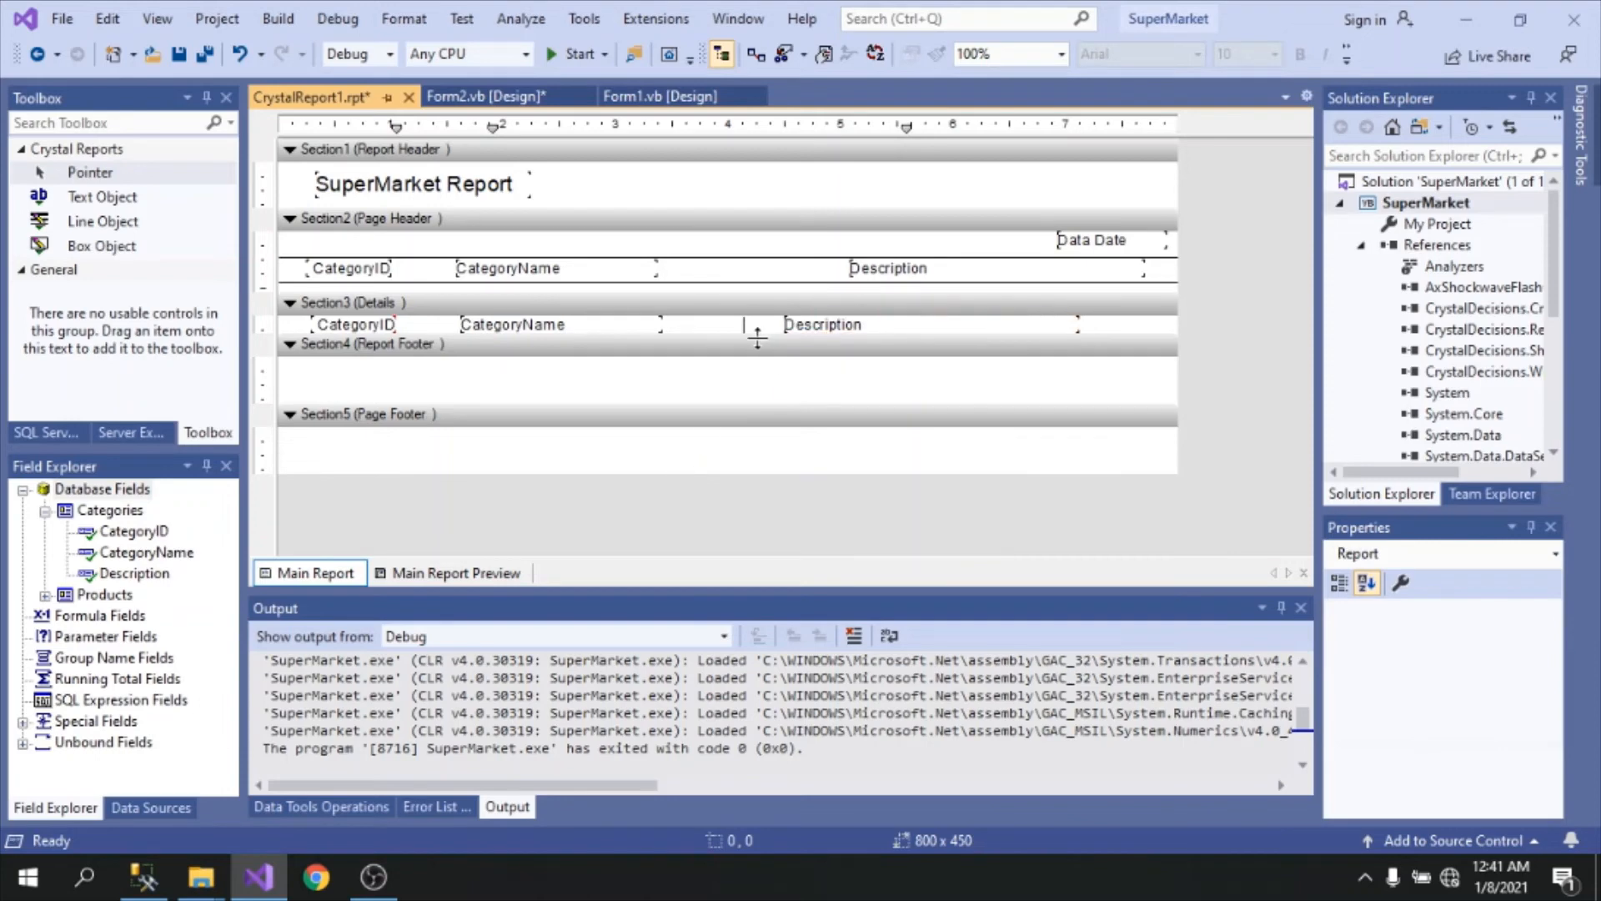
click(749, 332)
key(Delete)
click(422, 580)
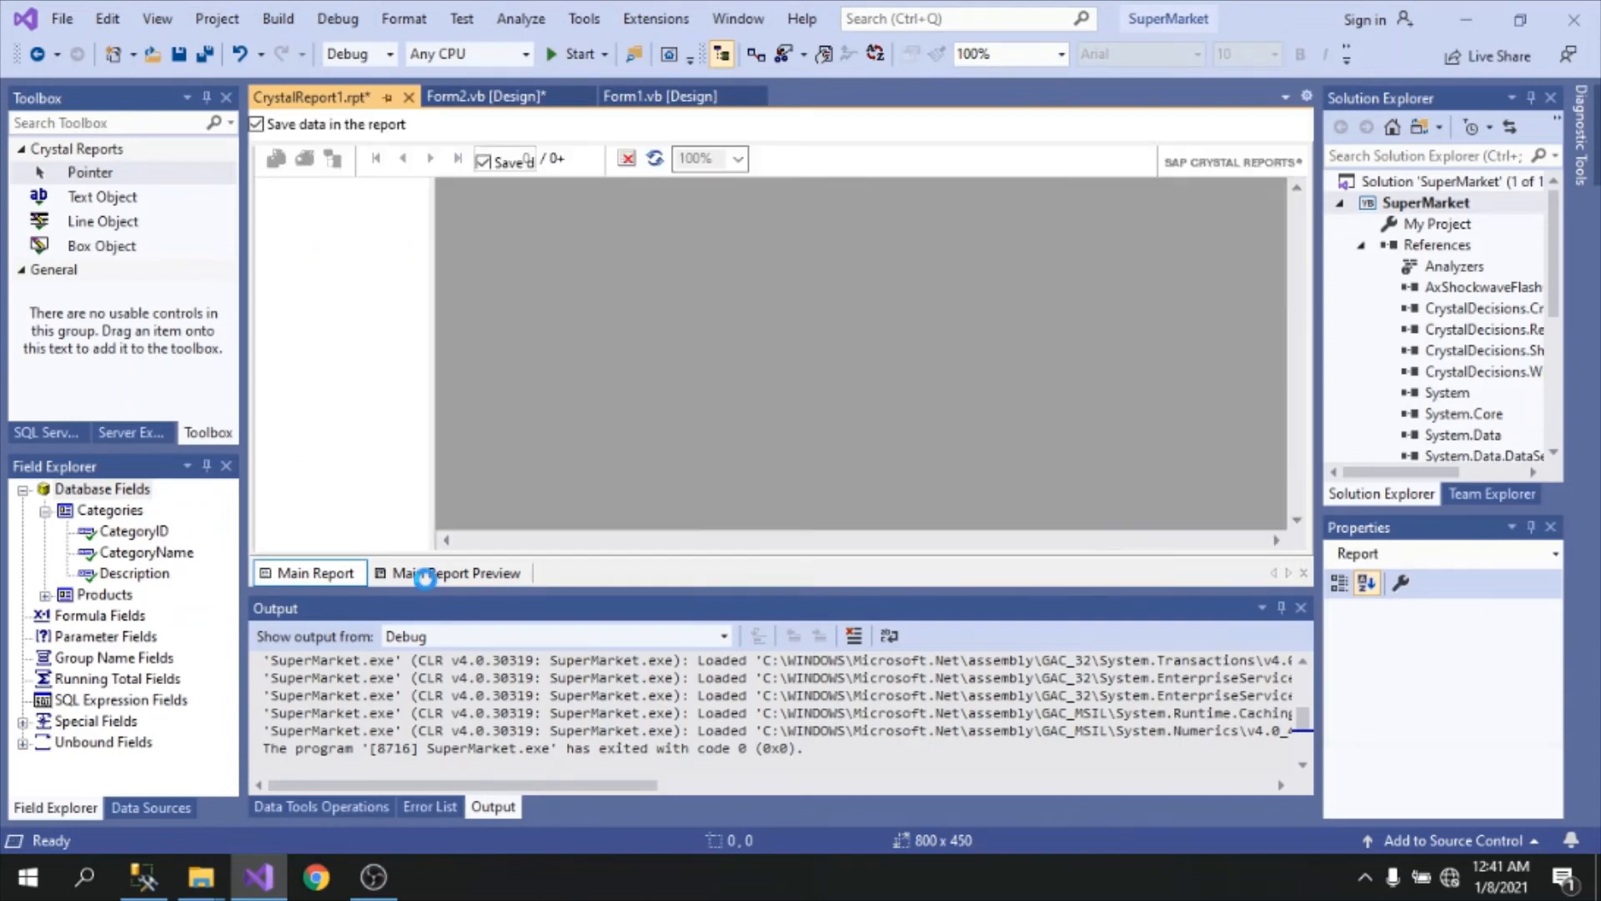
Step: Move the Description heading in the Page Header left to align it with the Description field in Details
click(292, 575)
click(911, 270)
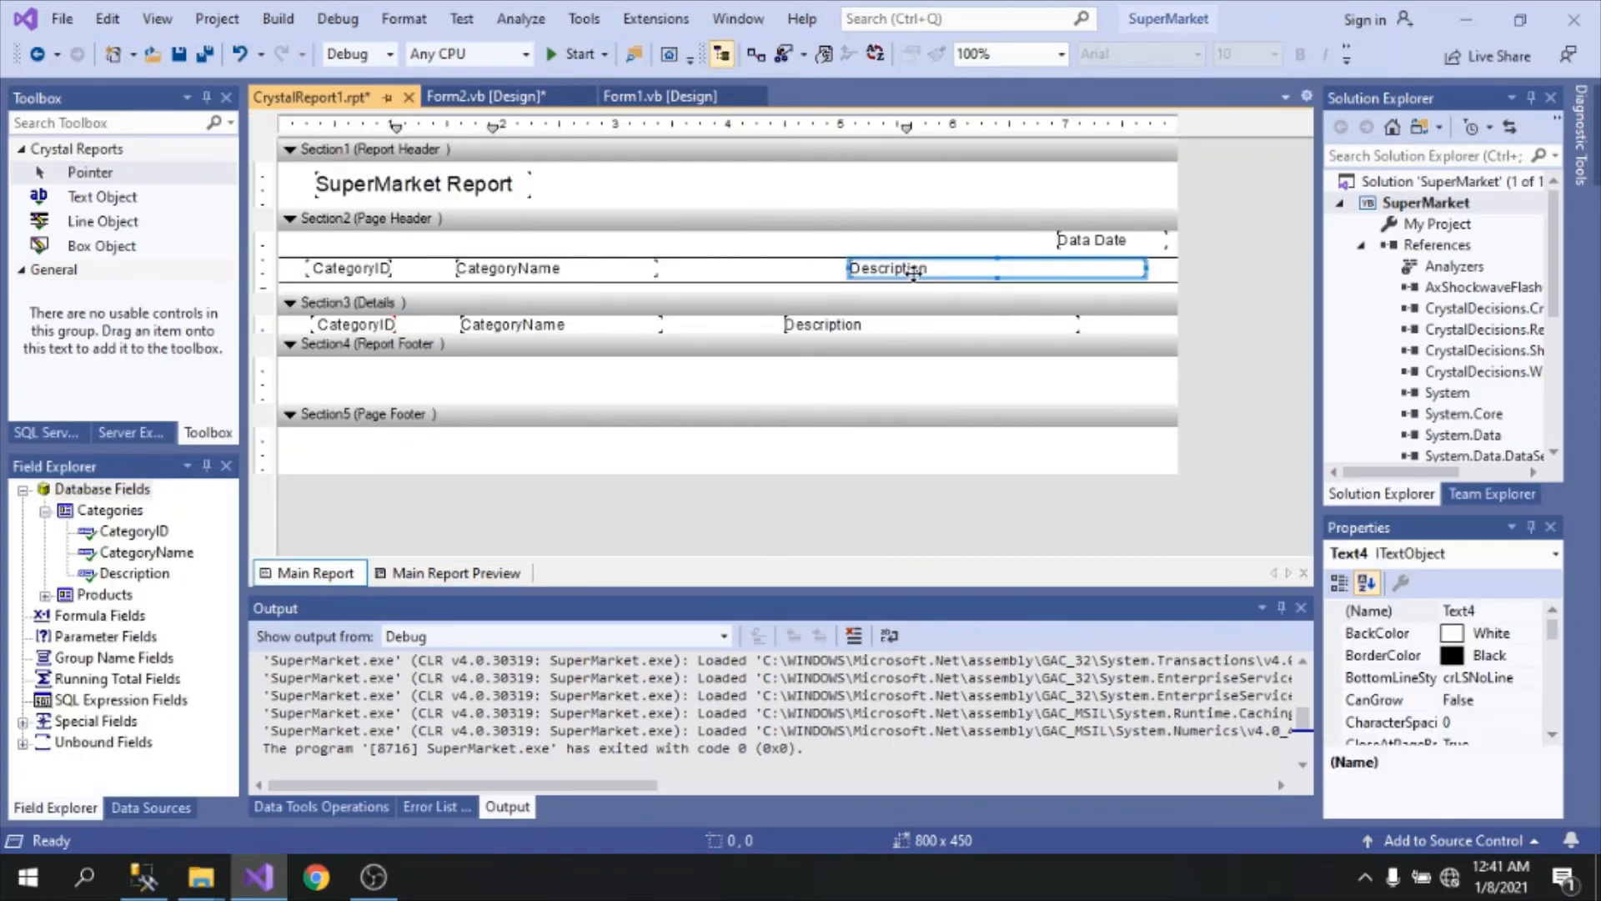
drag(913, 271, 844, 269)
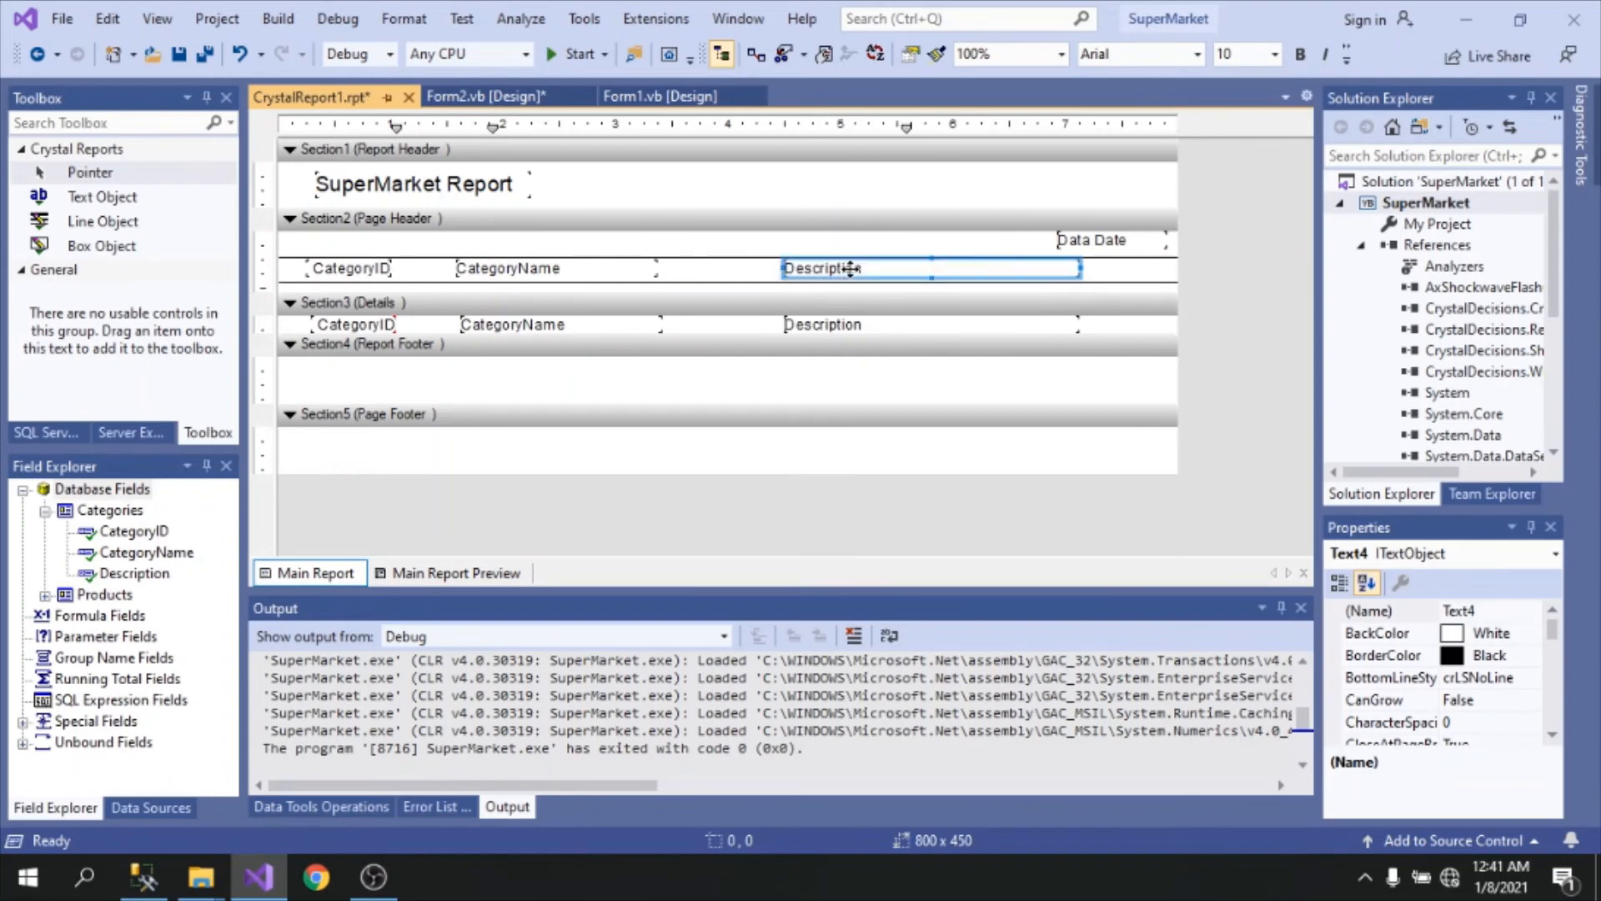
click(774, 381)
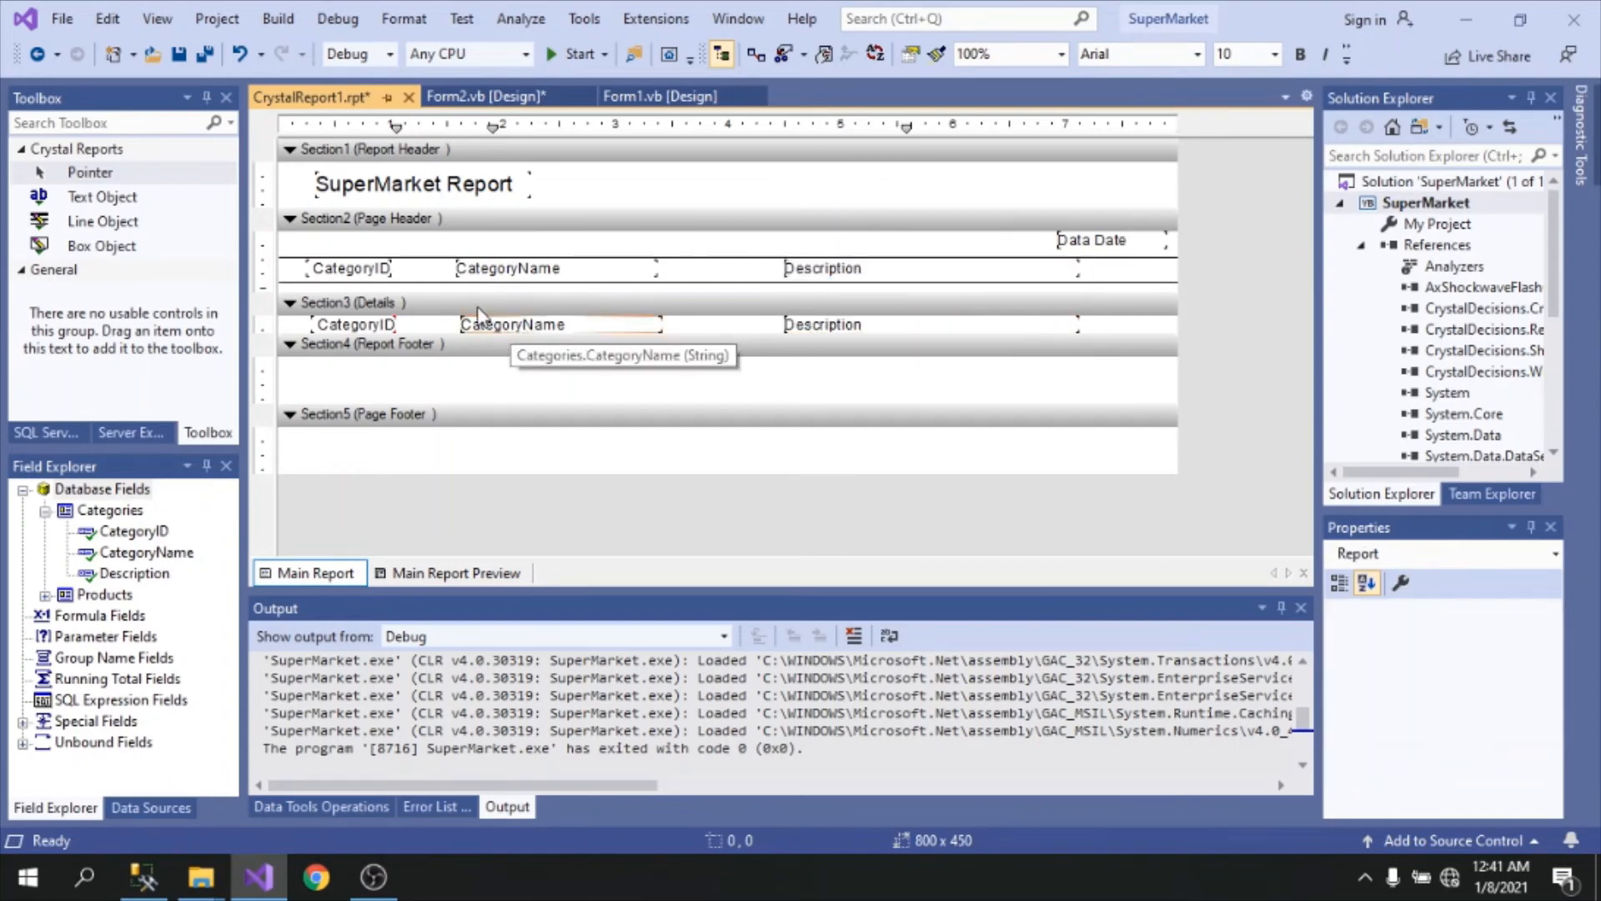
Step: Try shifting the CategoryName heading sideways to line it up with the CategoryName field in Details
click(503, 271)
drag(503, 271, 505, 260)
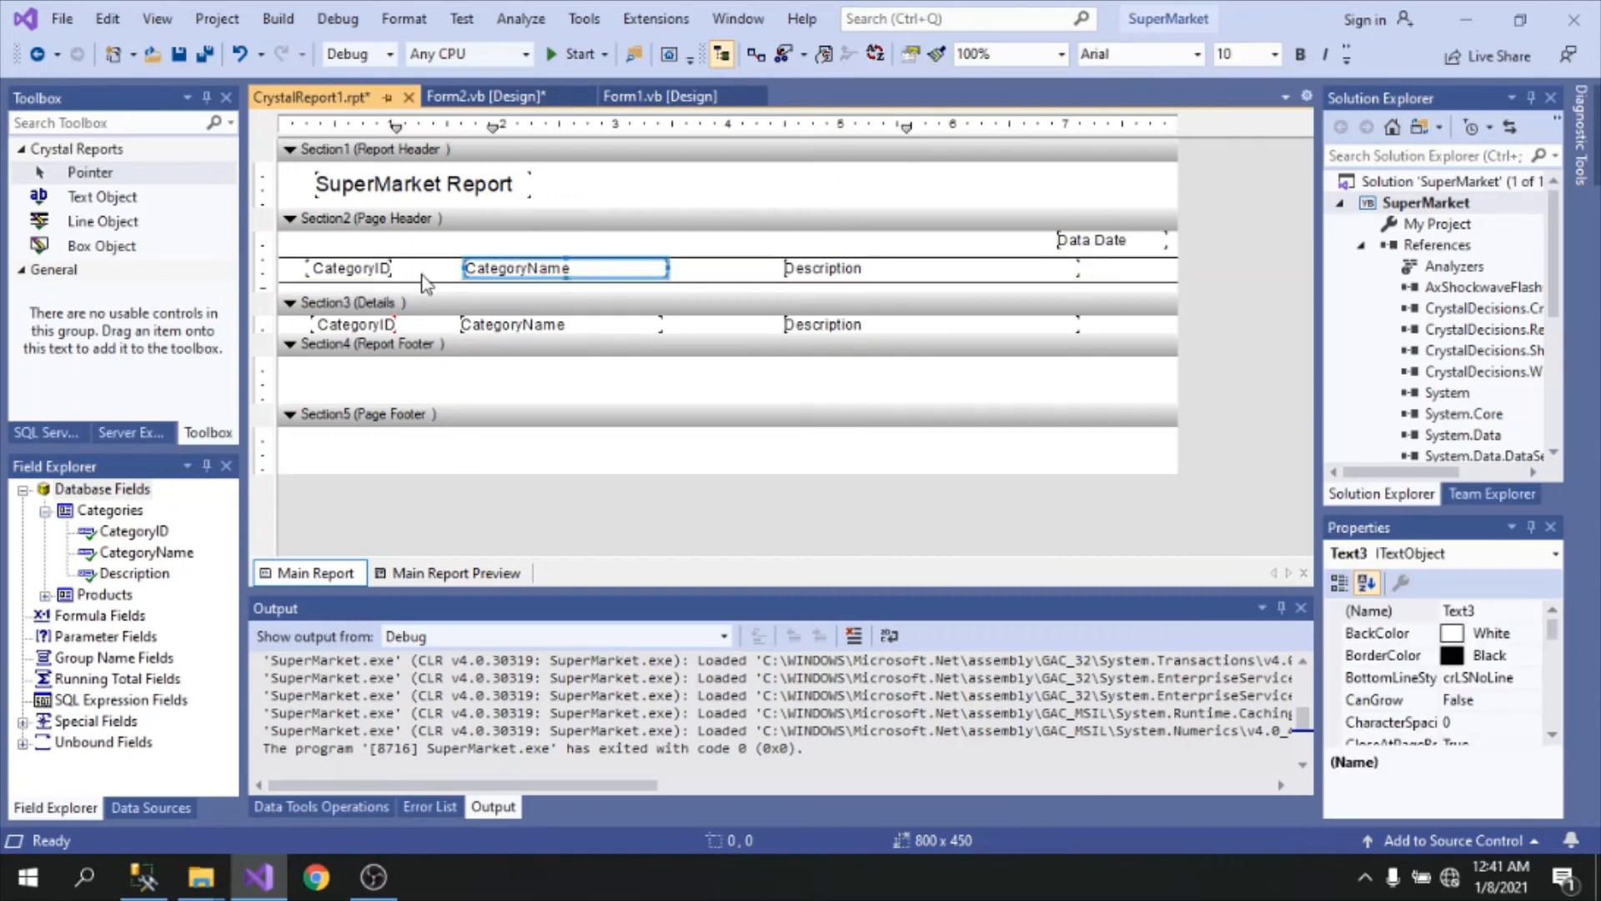
key(Left)
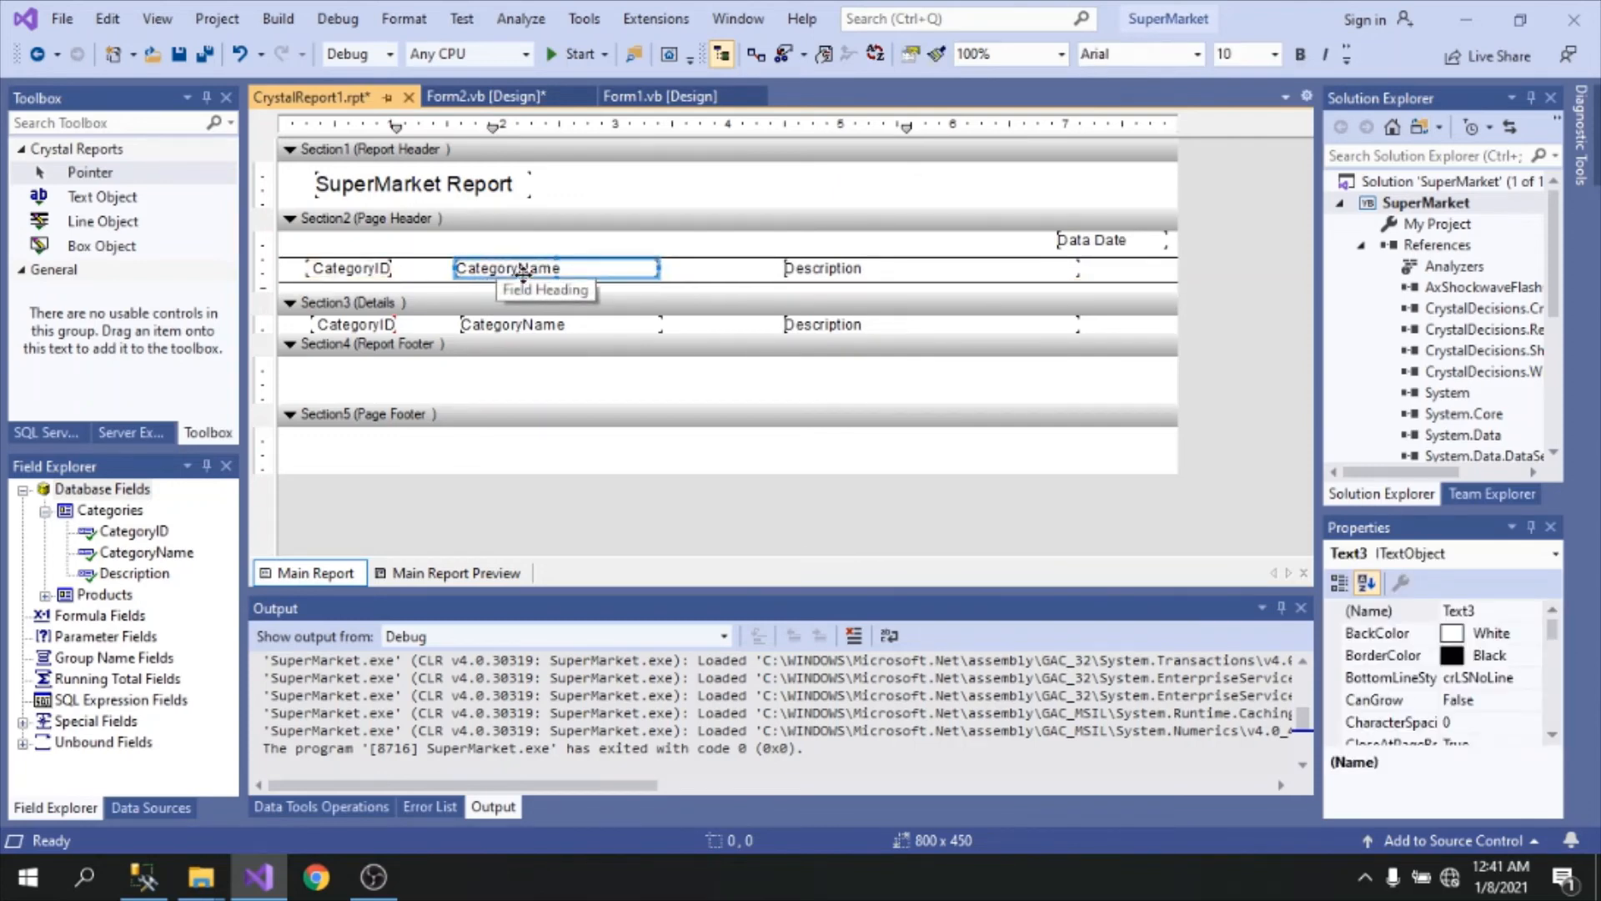
Step: Preview the report to check the alignment of the headings with their columns, and return to the layout
click(514, 325)
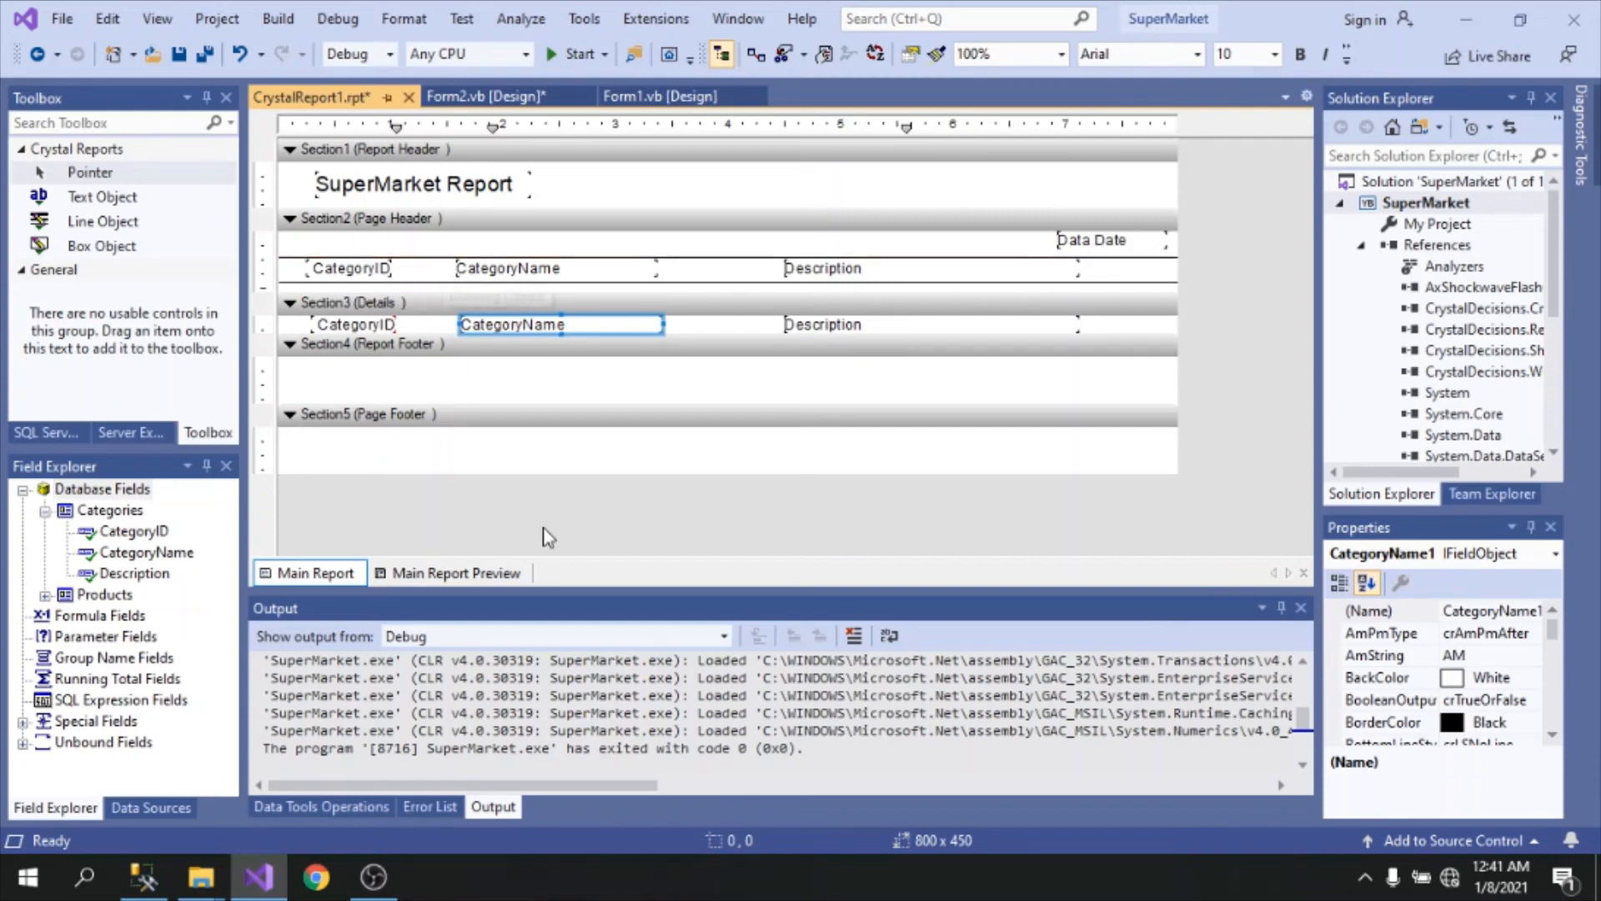
click(450, 577)
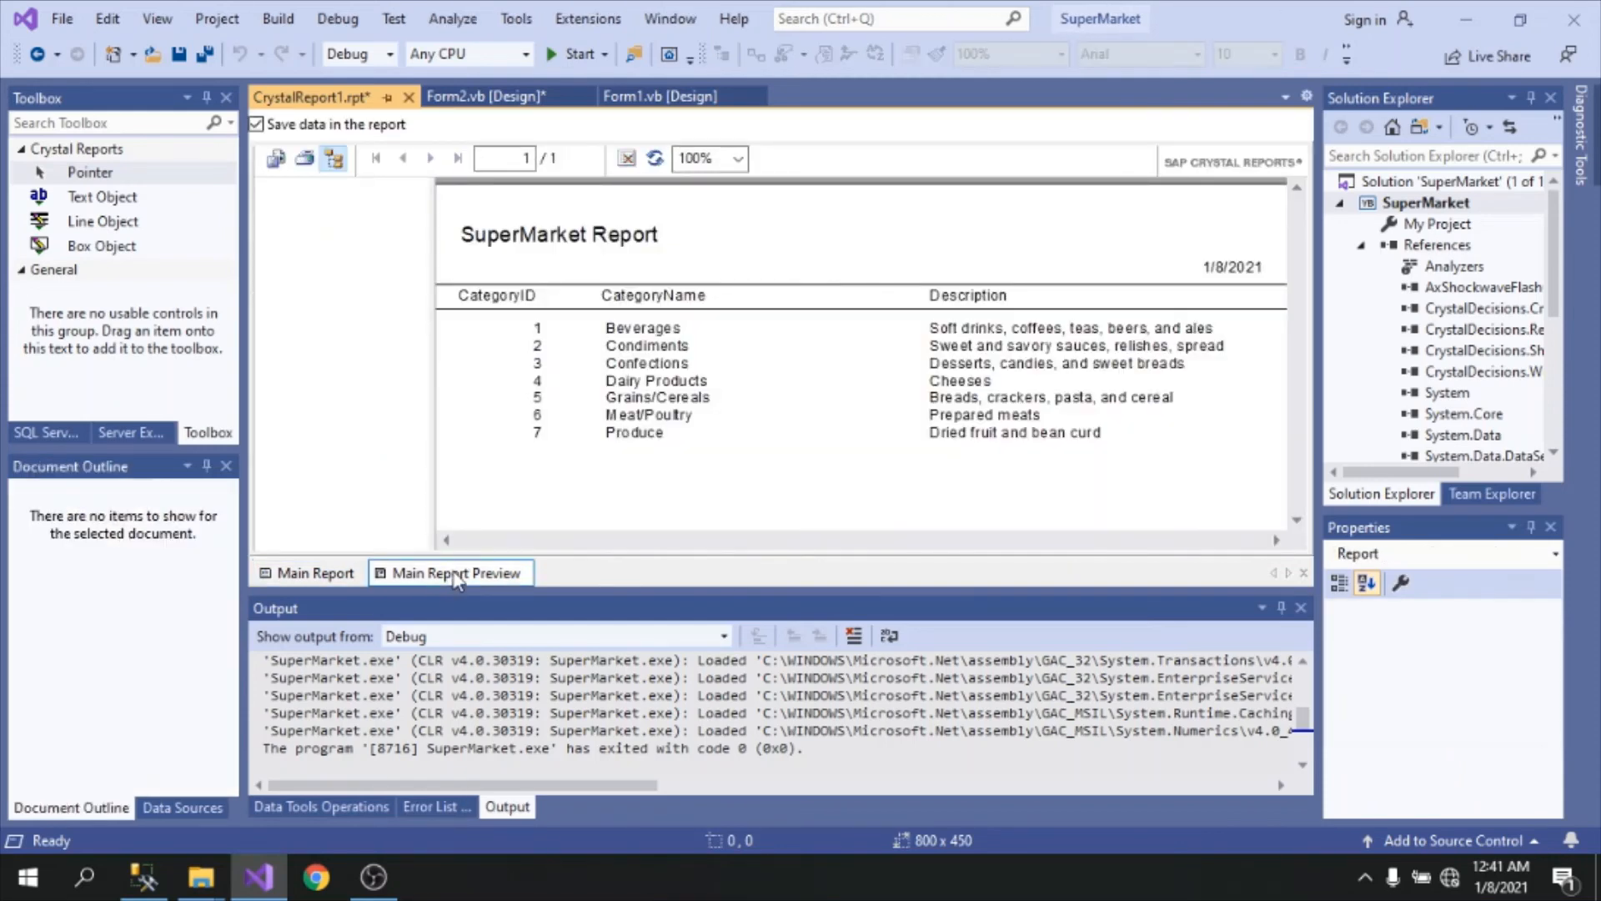
click(288, 573)
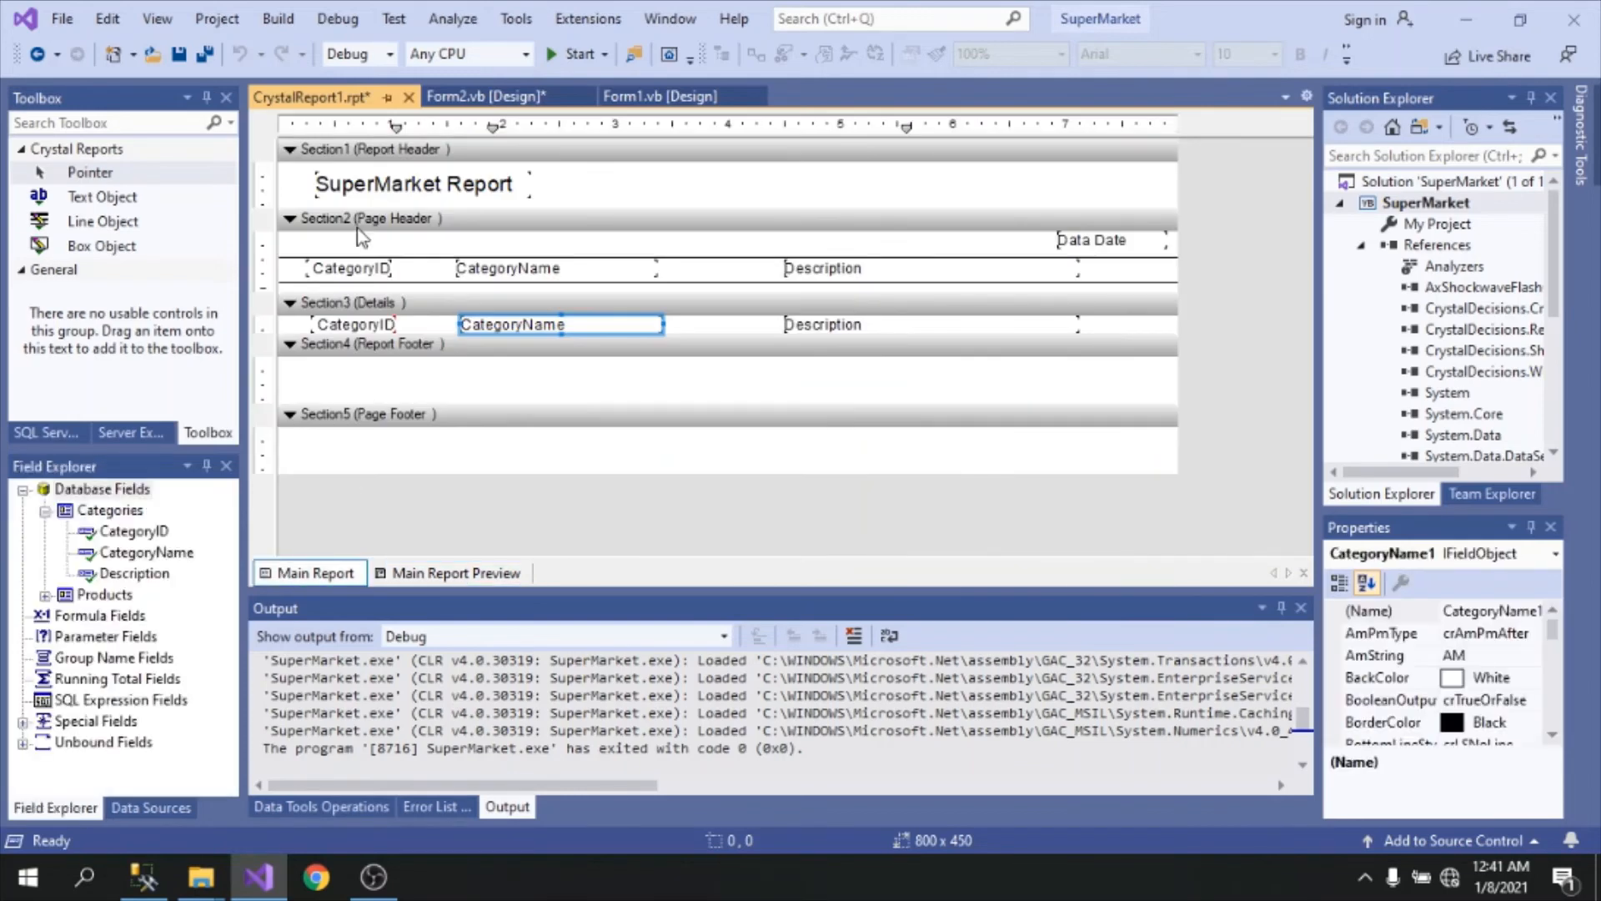
Step: Center the CategoryID field's text in the Details section and preview the report to check the alignment
click(361, 327)
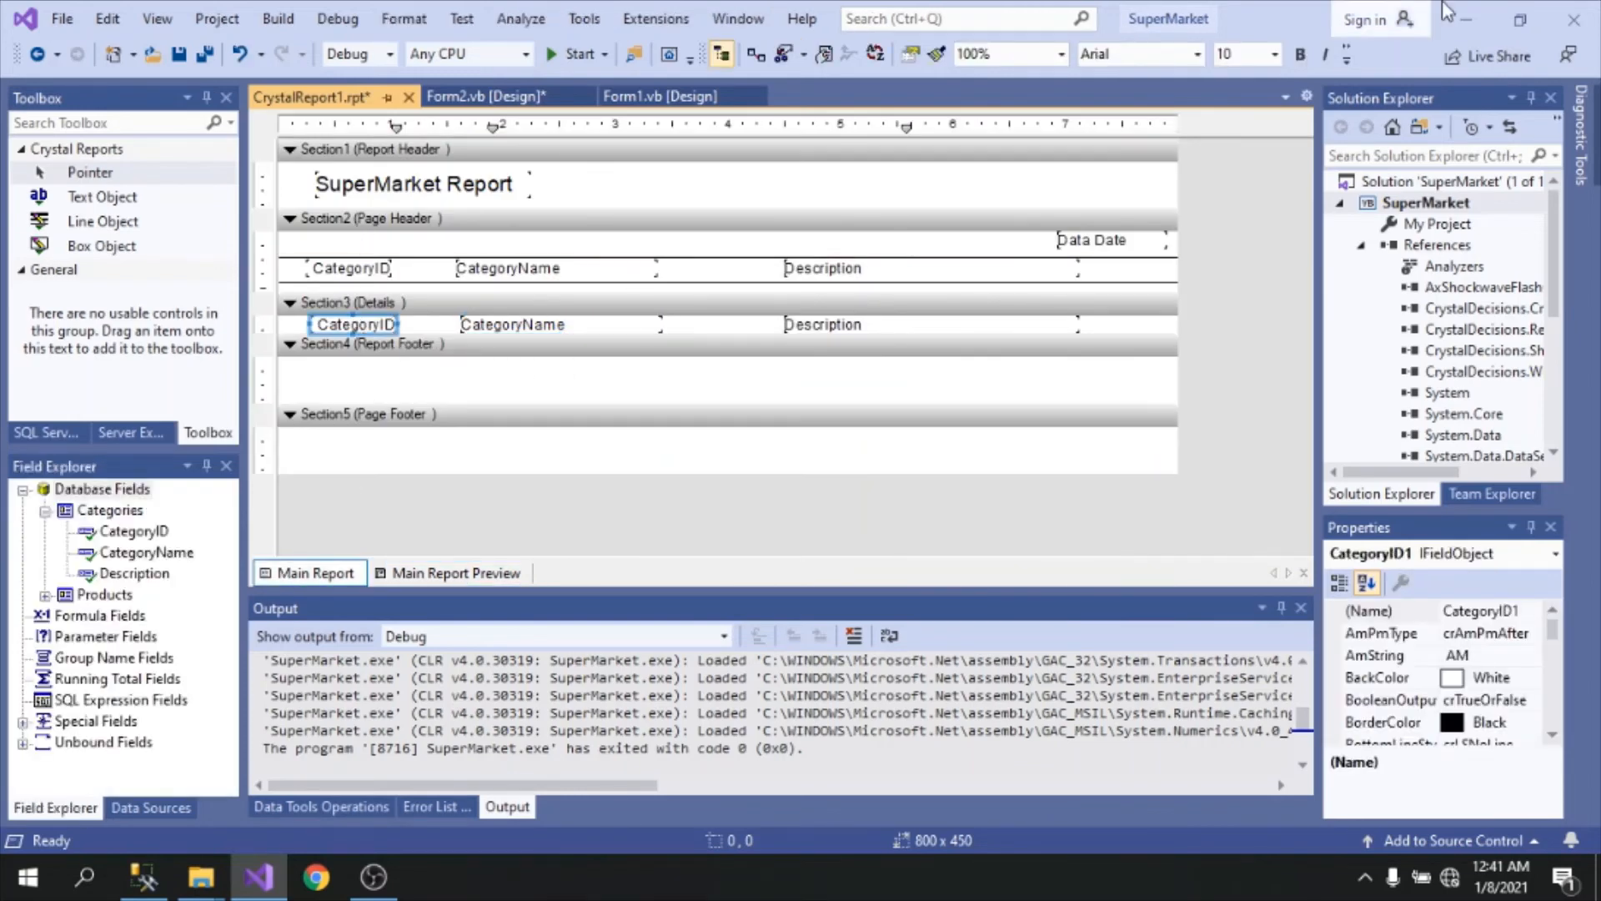
click(1346, 55)
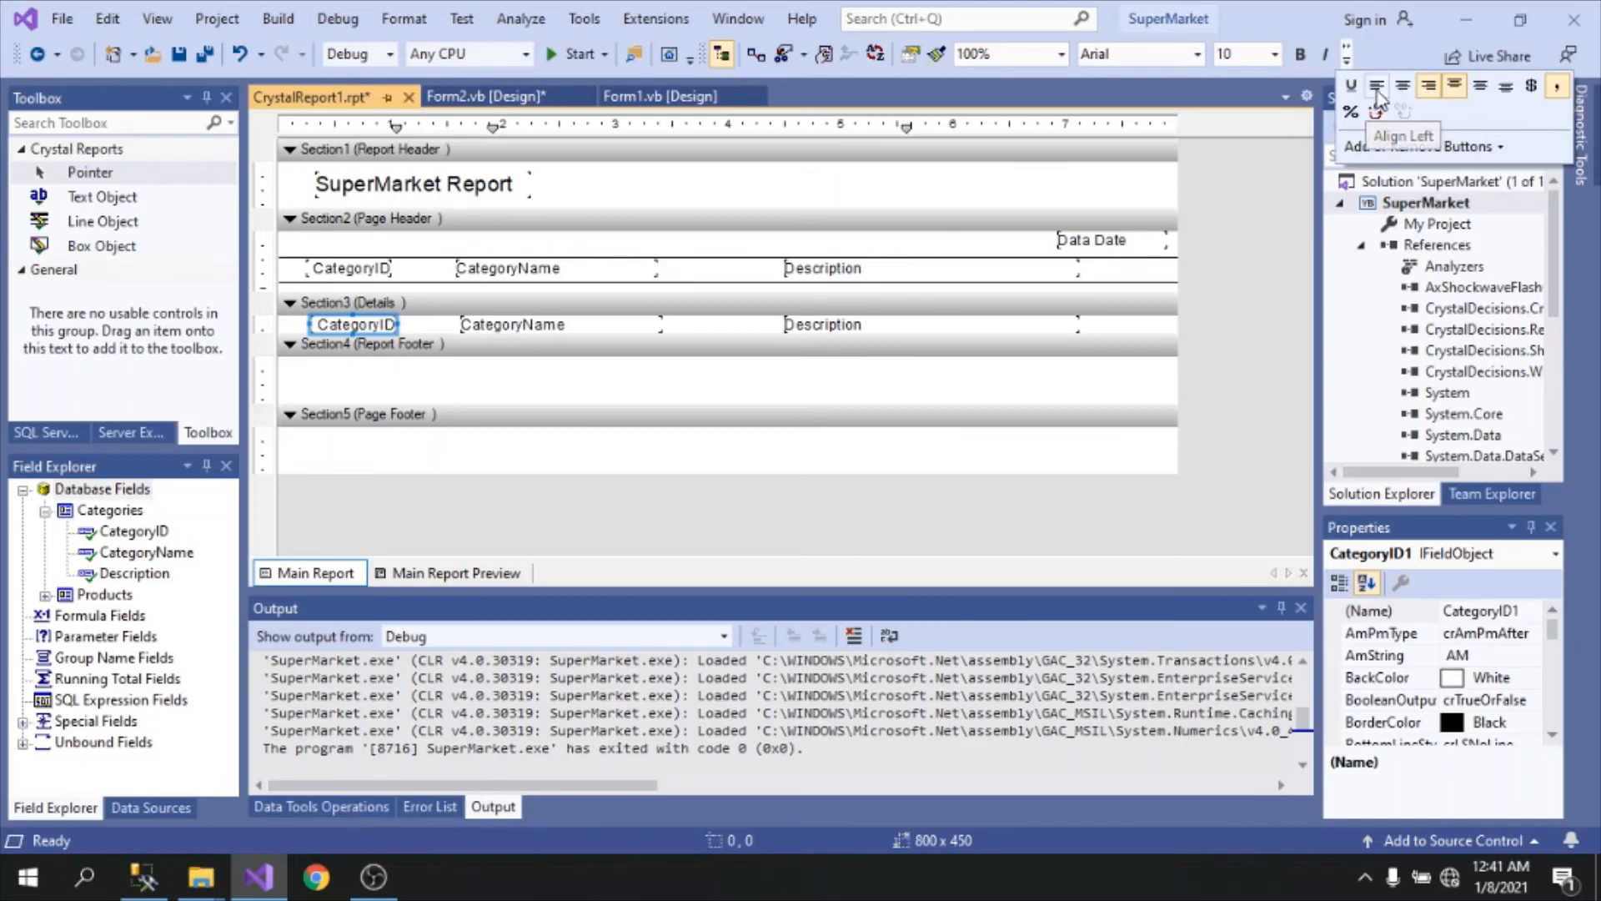
click(1404, 88)
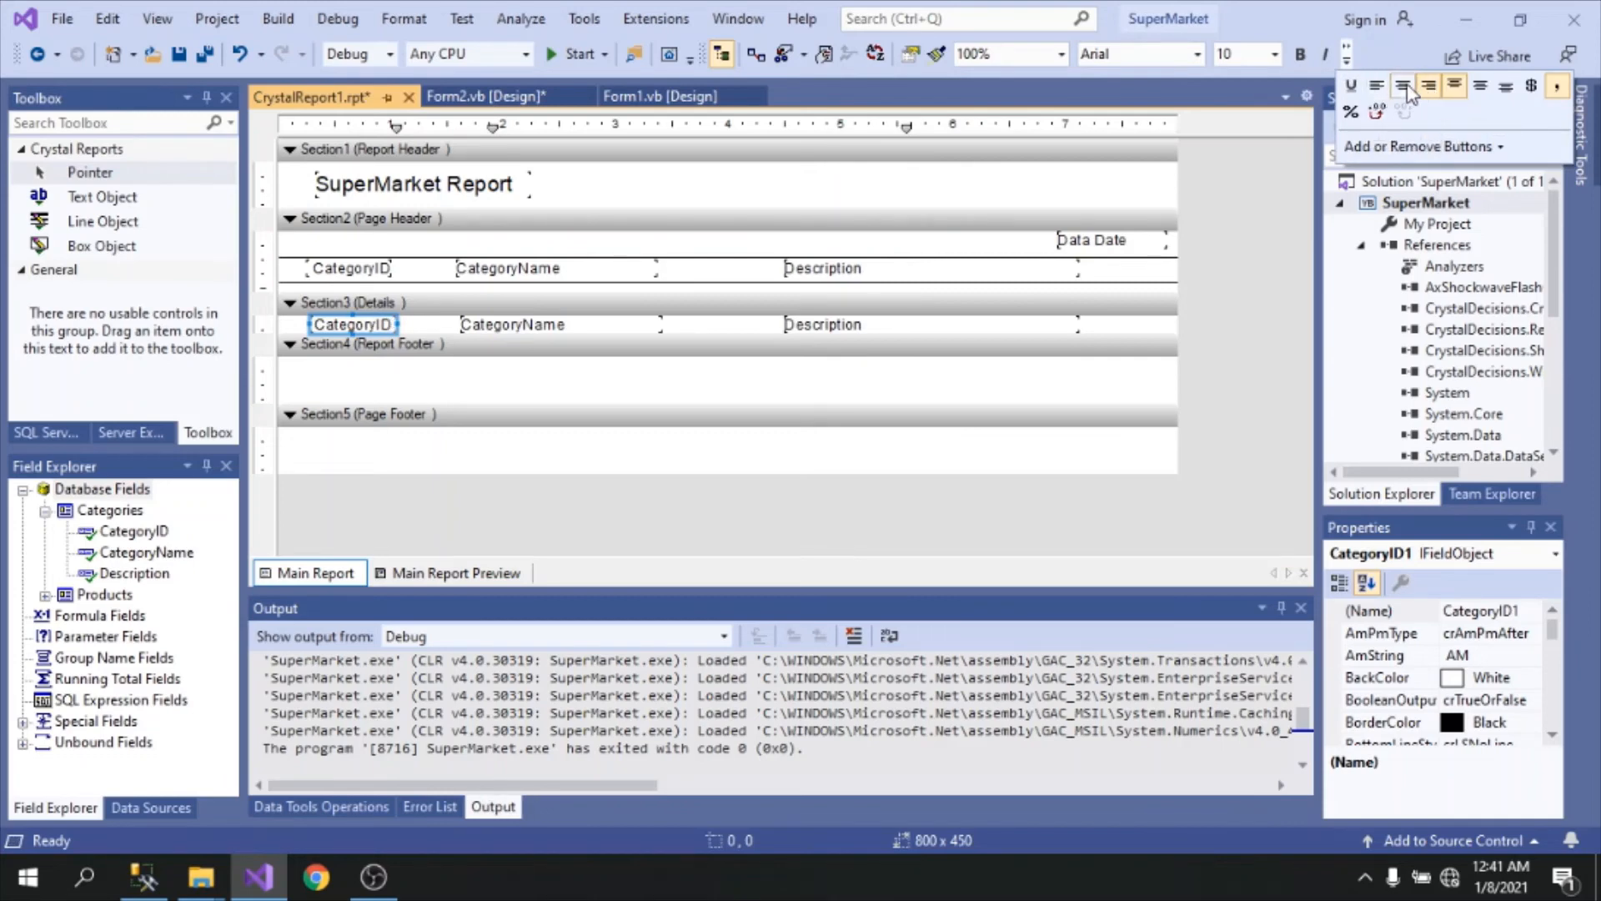
click(431, 573)
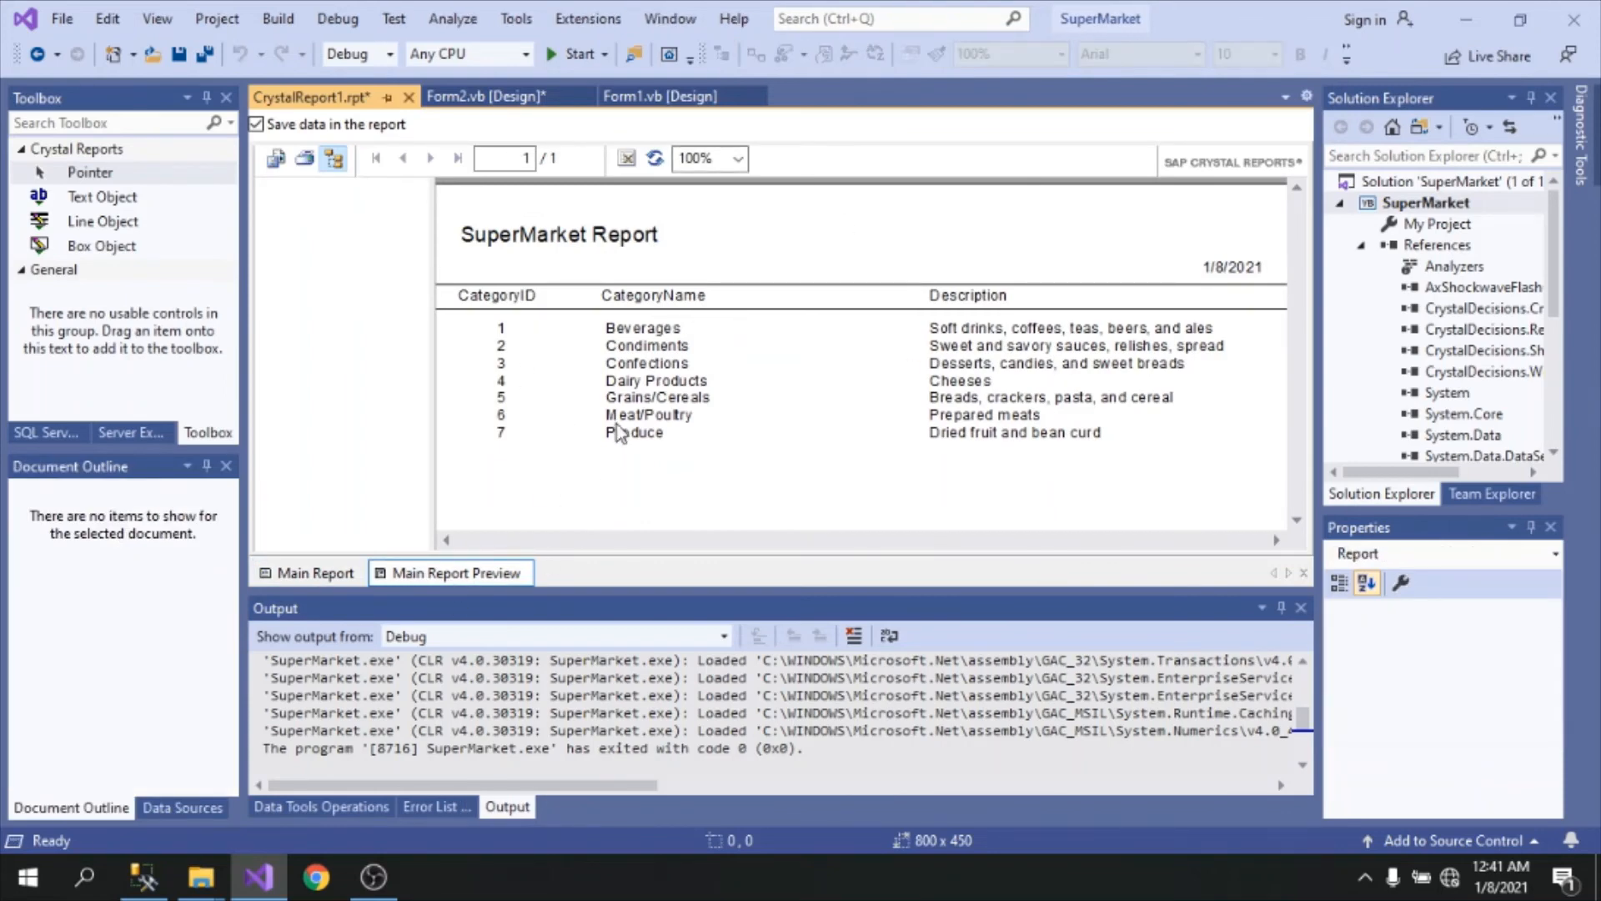
click(322, 582)
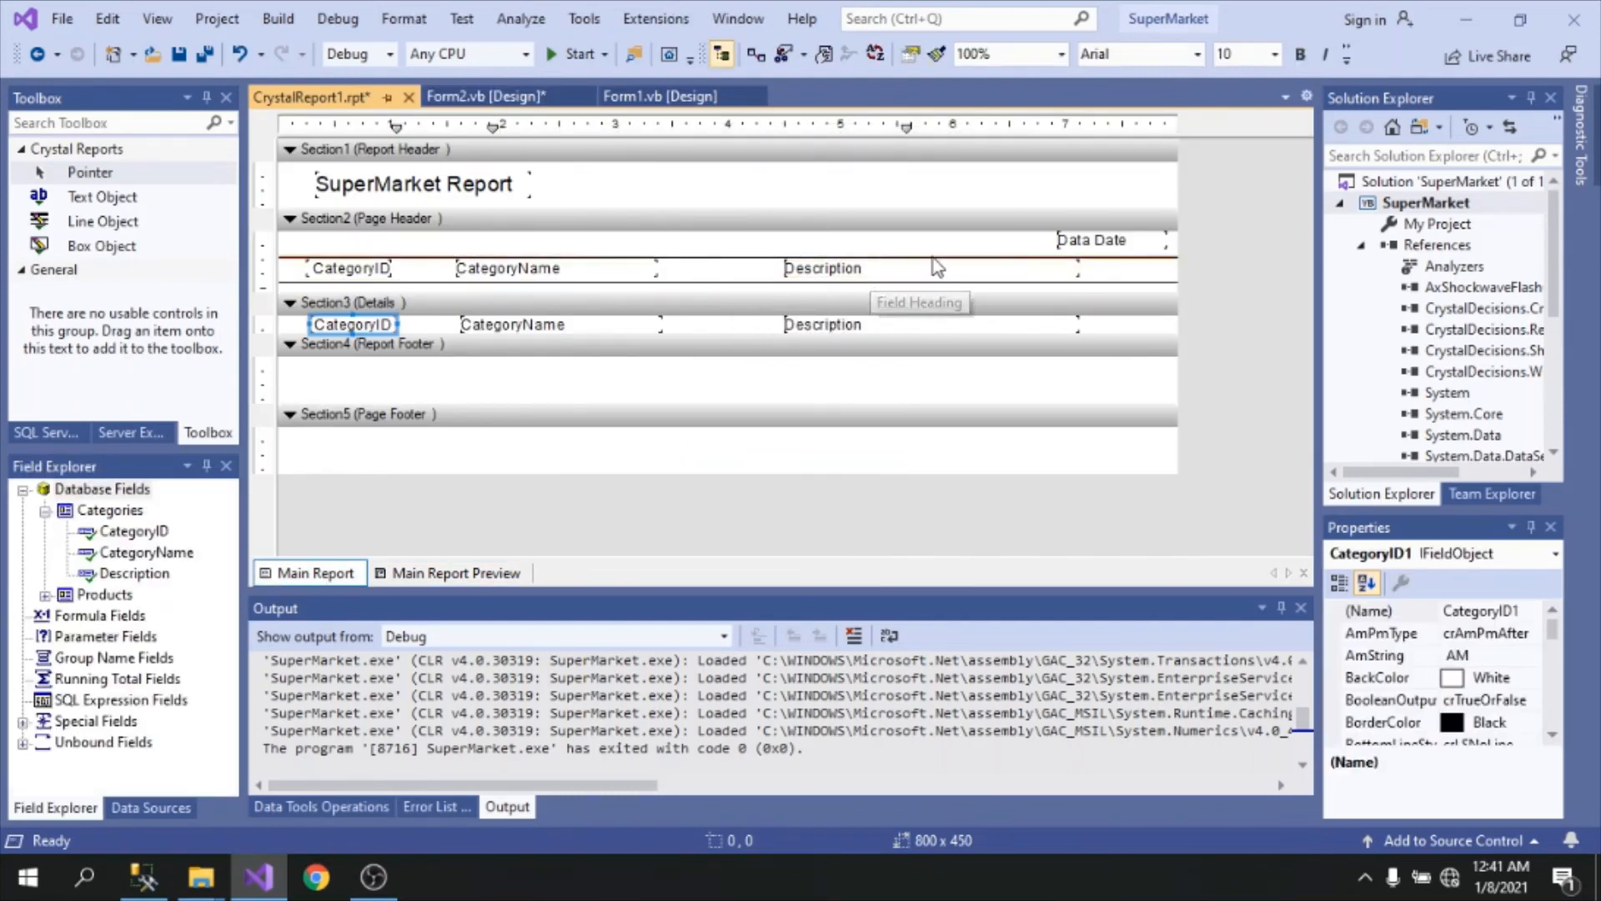
click(440, 572)
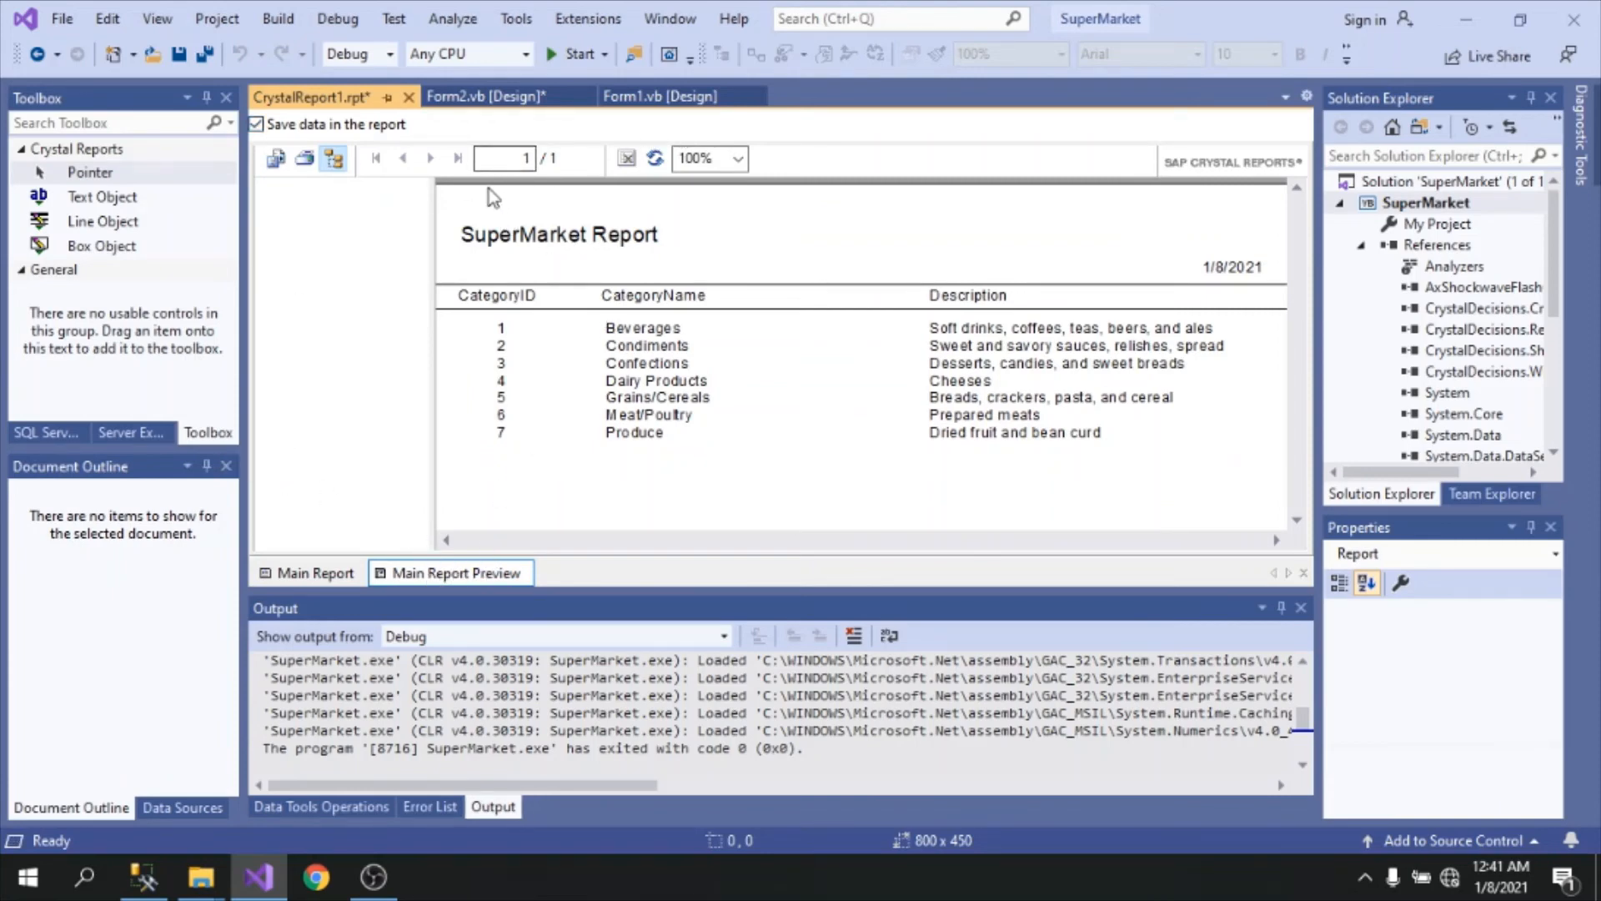
Step: Save CrystalReport1.rpt and close its report designer
click(458, 96)
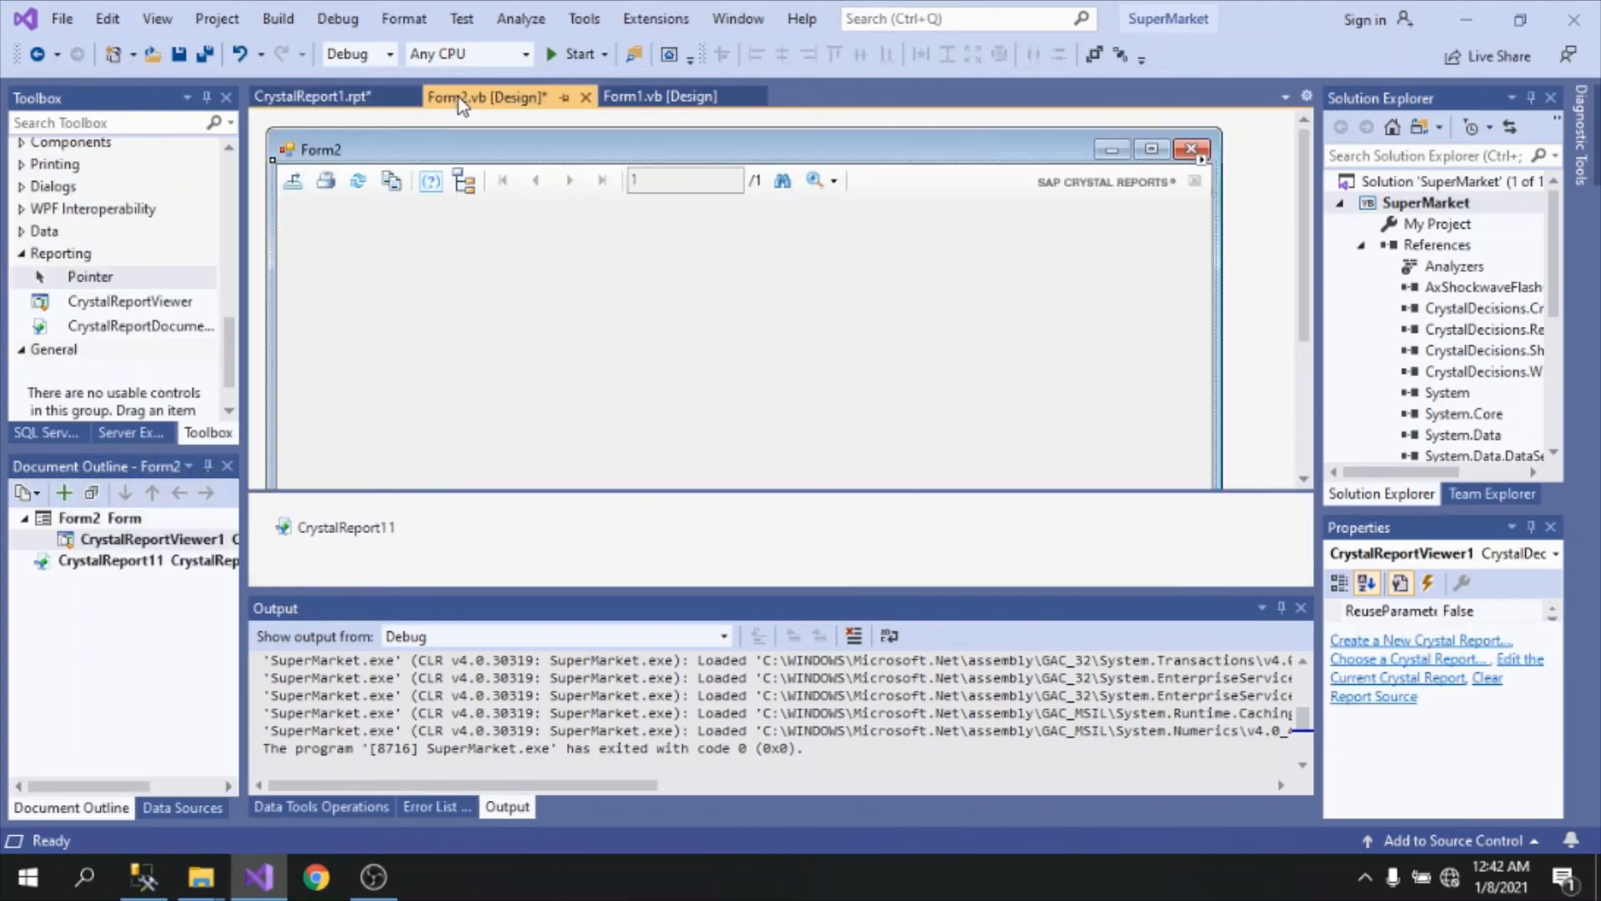
middle_click(458, 97)
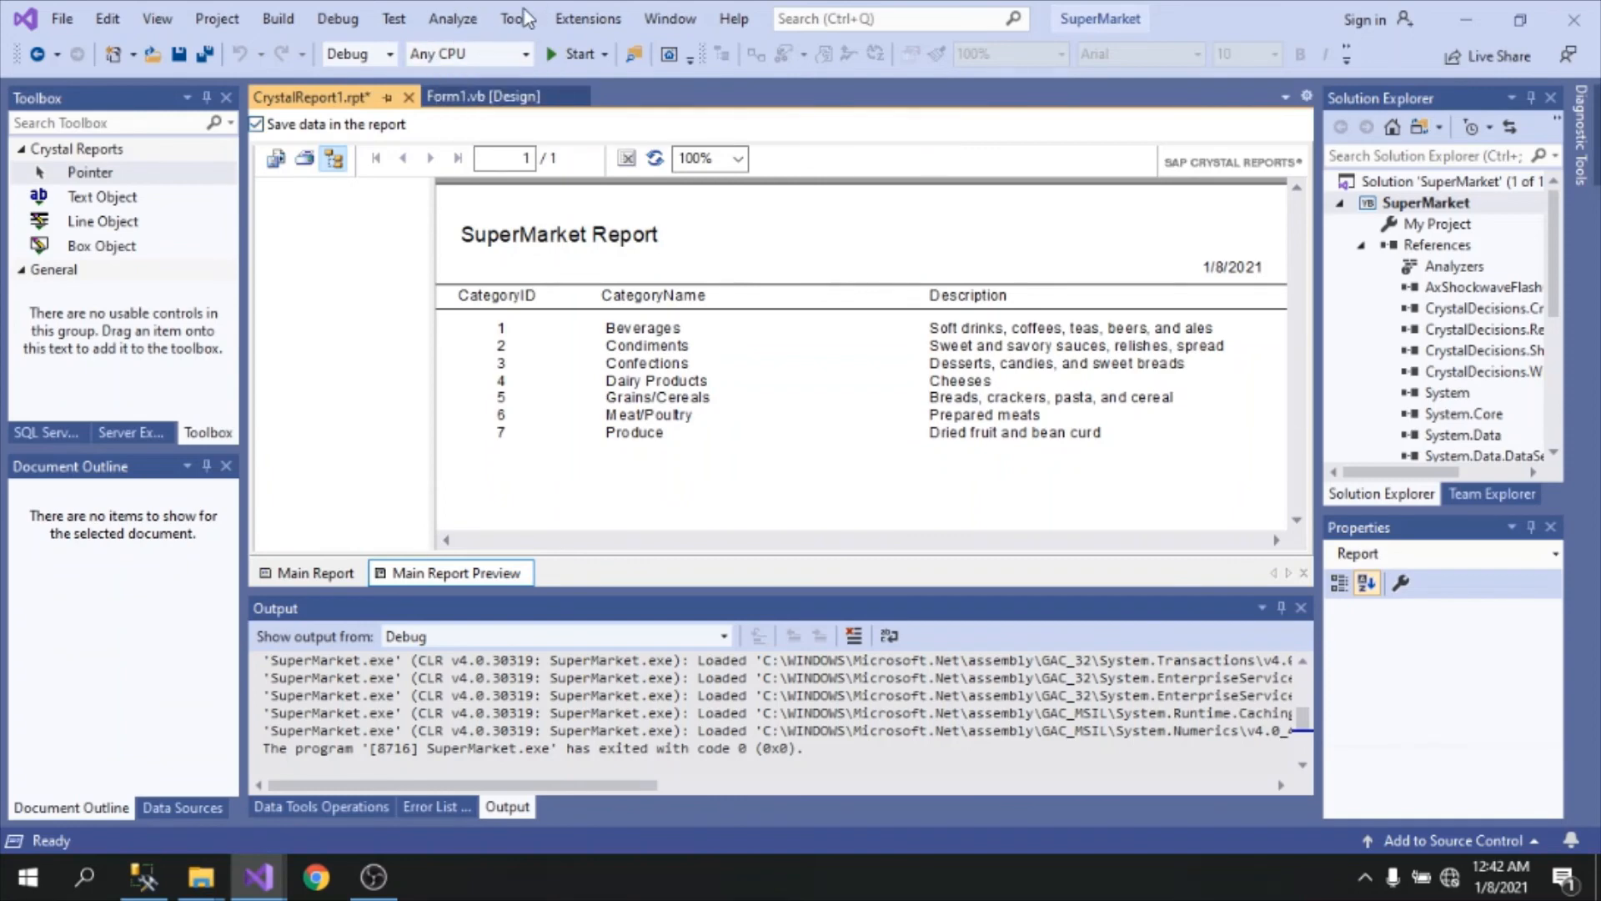
click(409, 98)
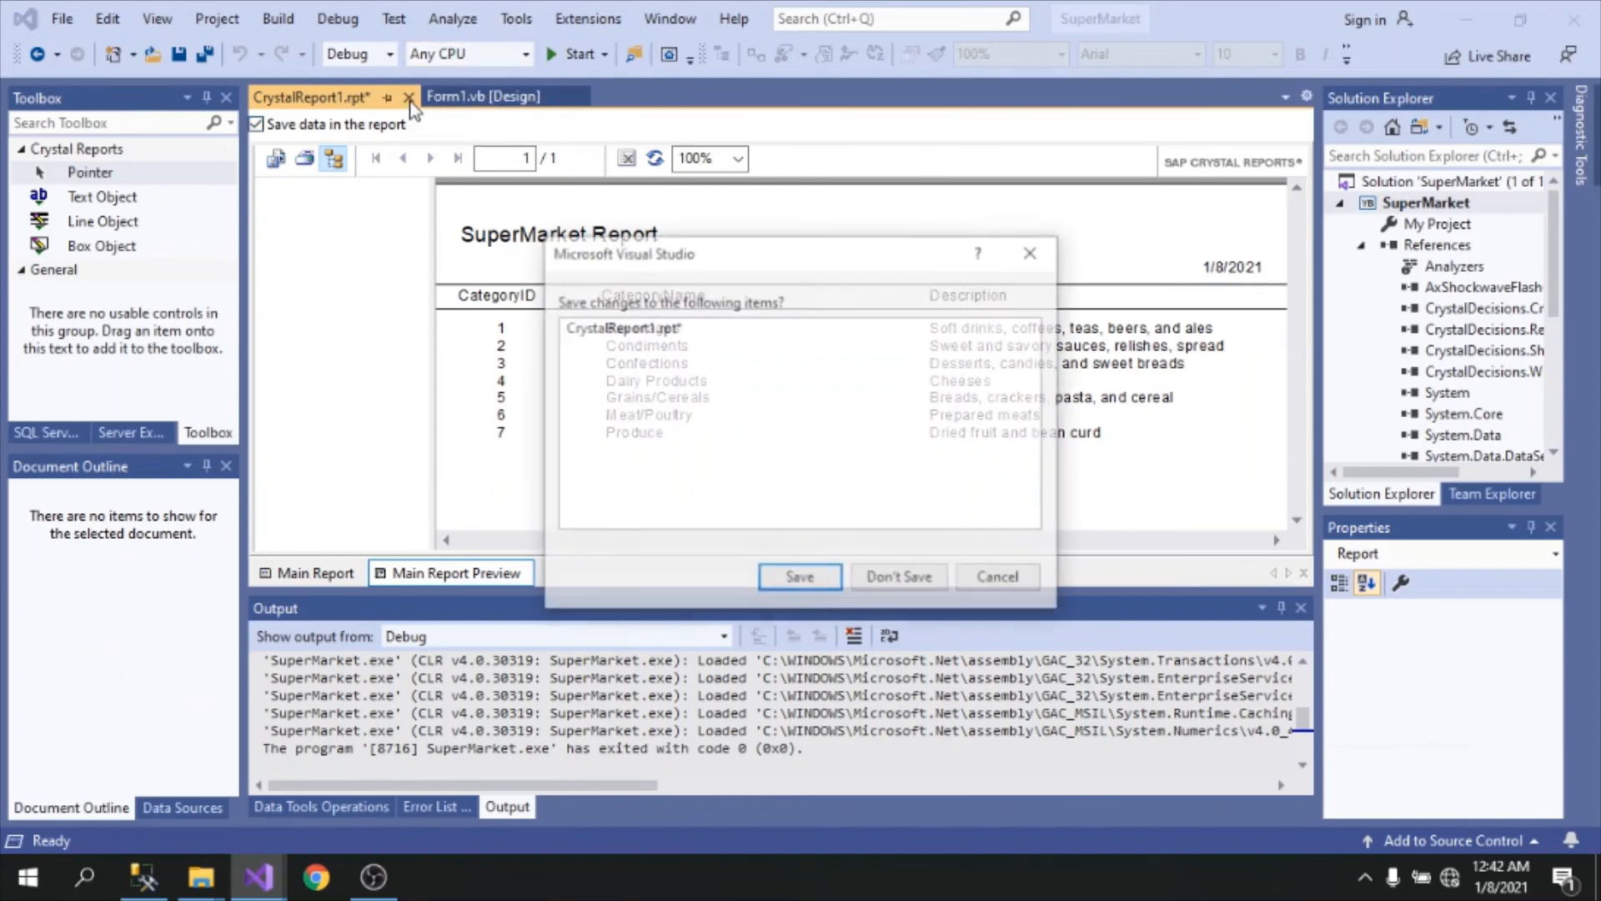
click(803, 576)
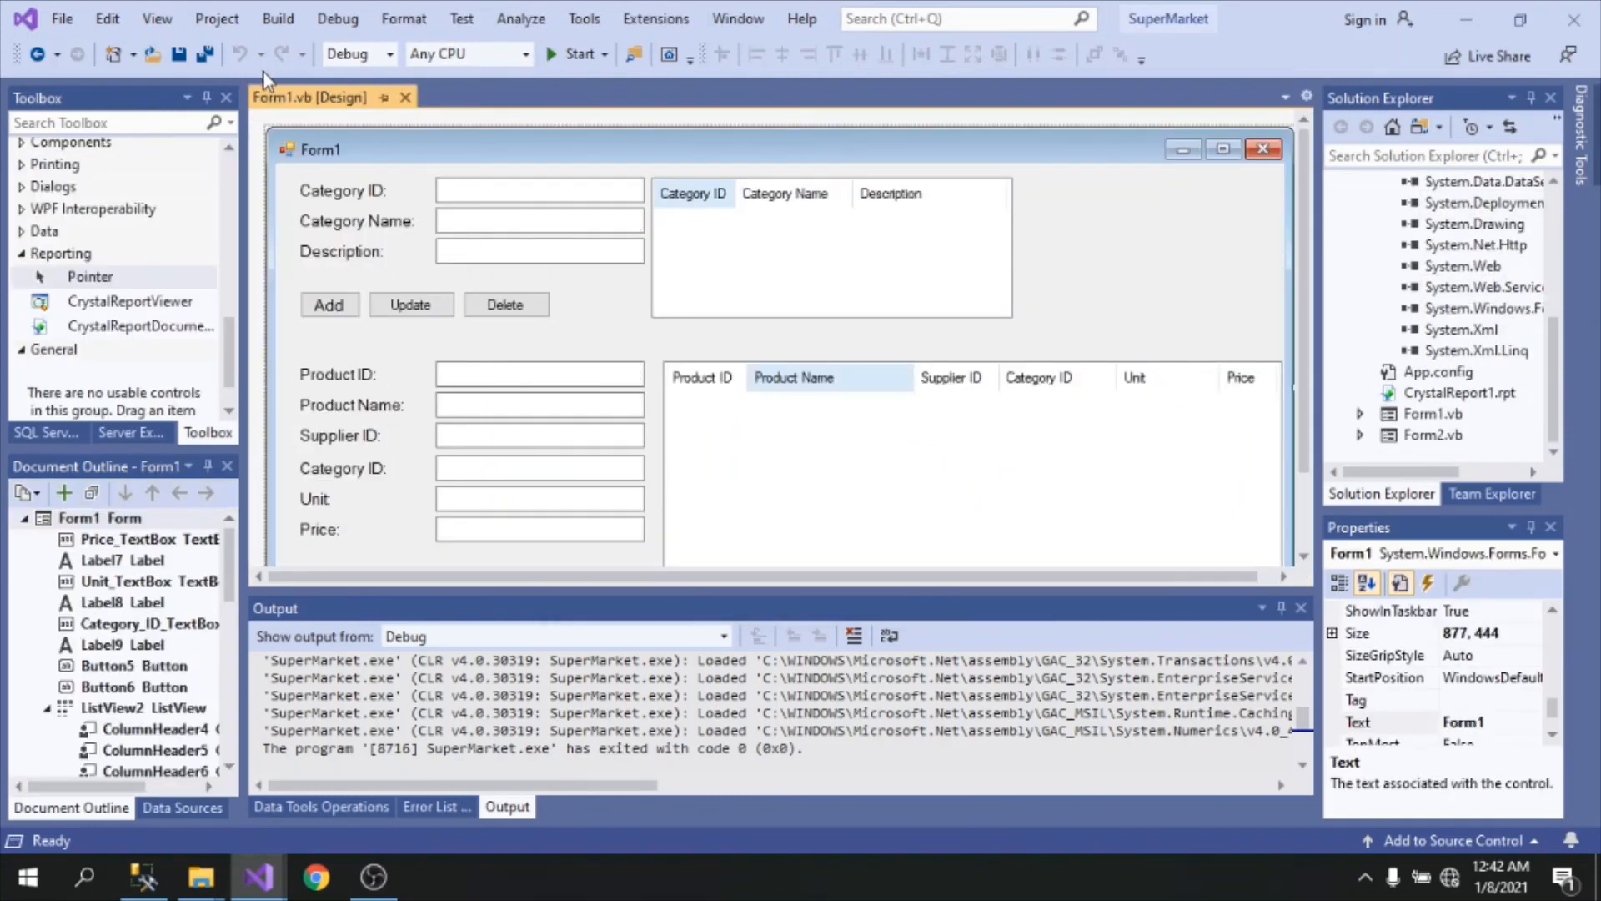
Step: Close the Form1 and Form2 designers, saving Form2, and reopen the Form2 designer to reload the report
click(405, 98)
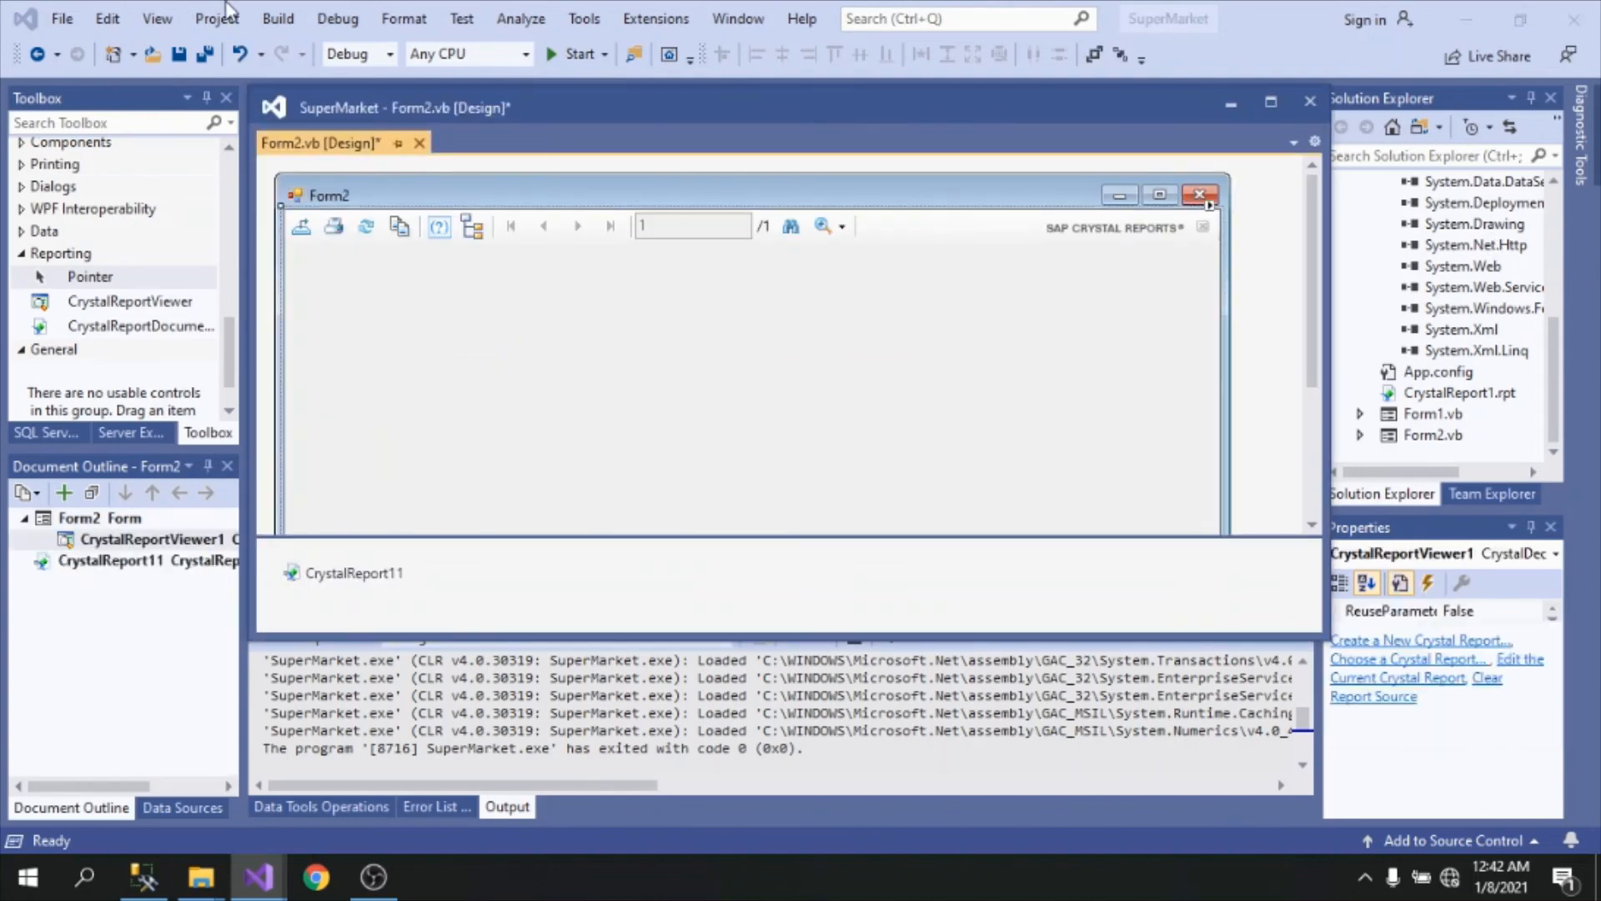
click(1310, 101)
click(774, 513)
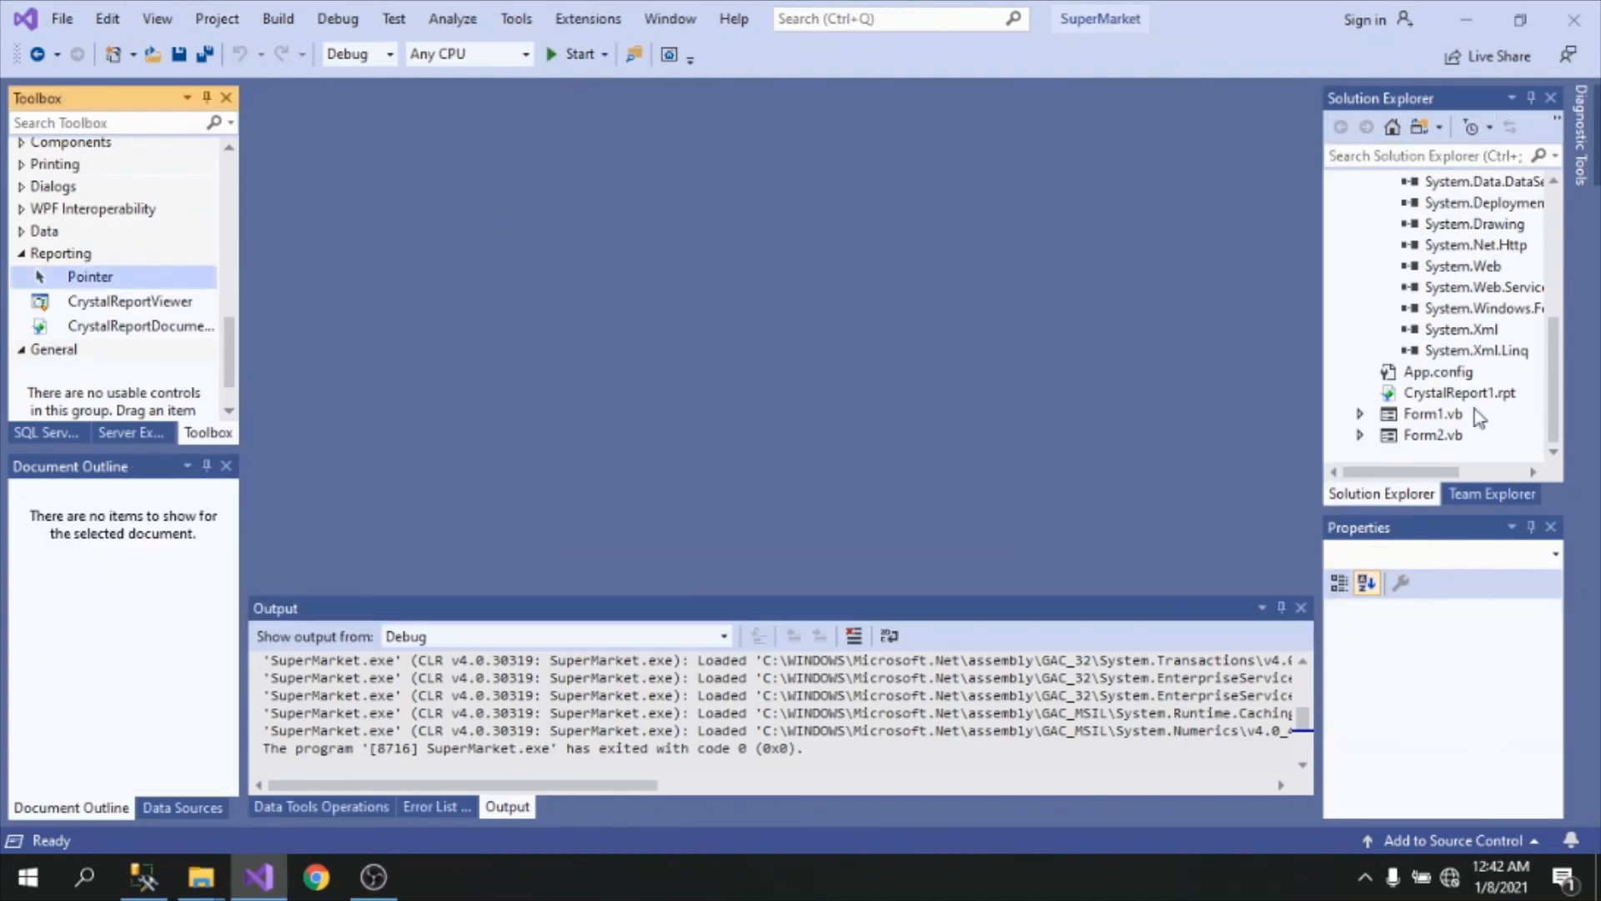
double_click(1428, 435)
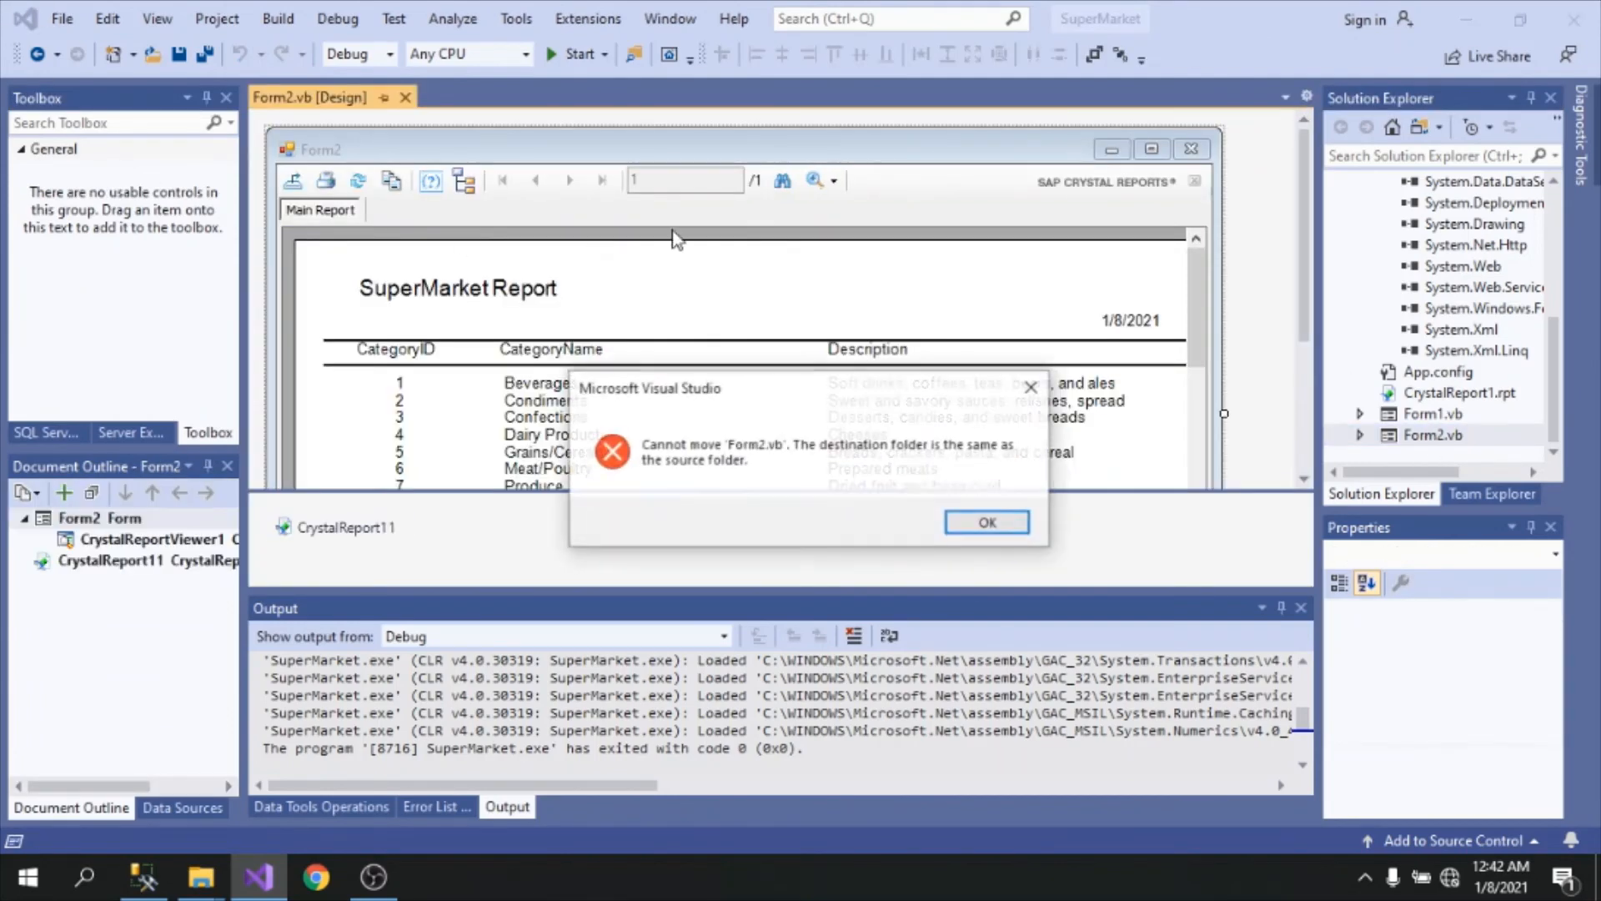
click(1000, 529)
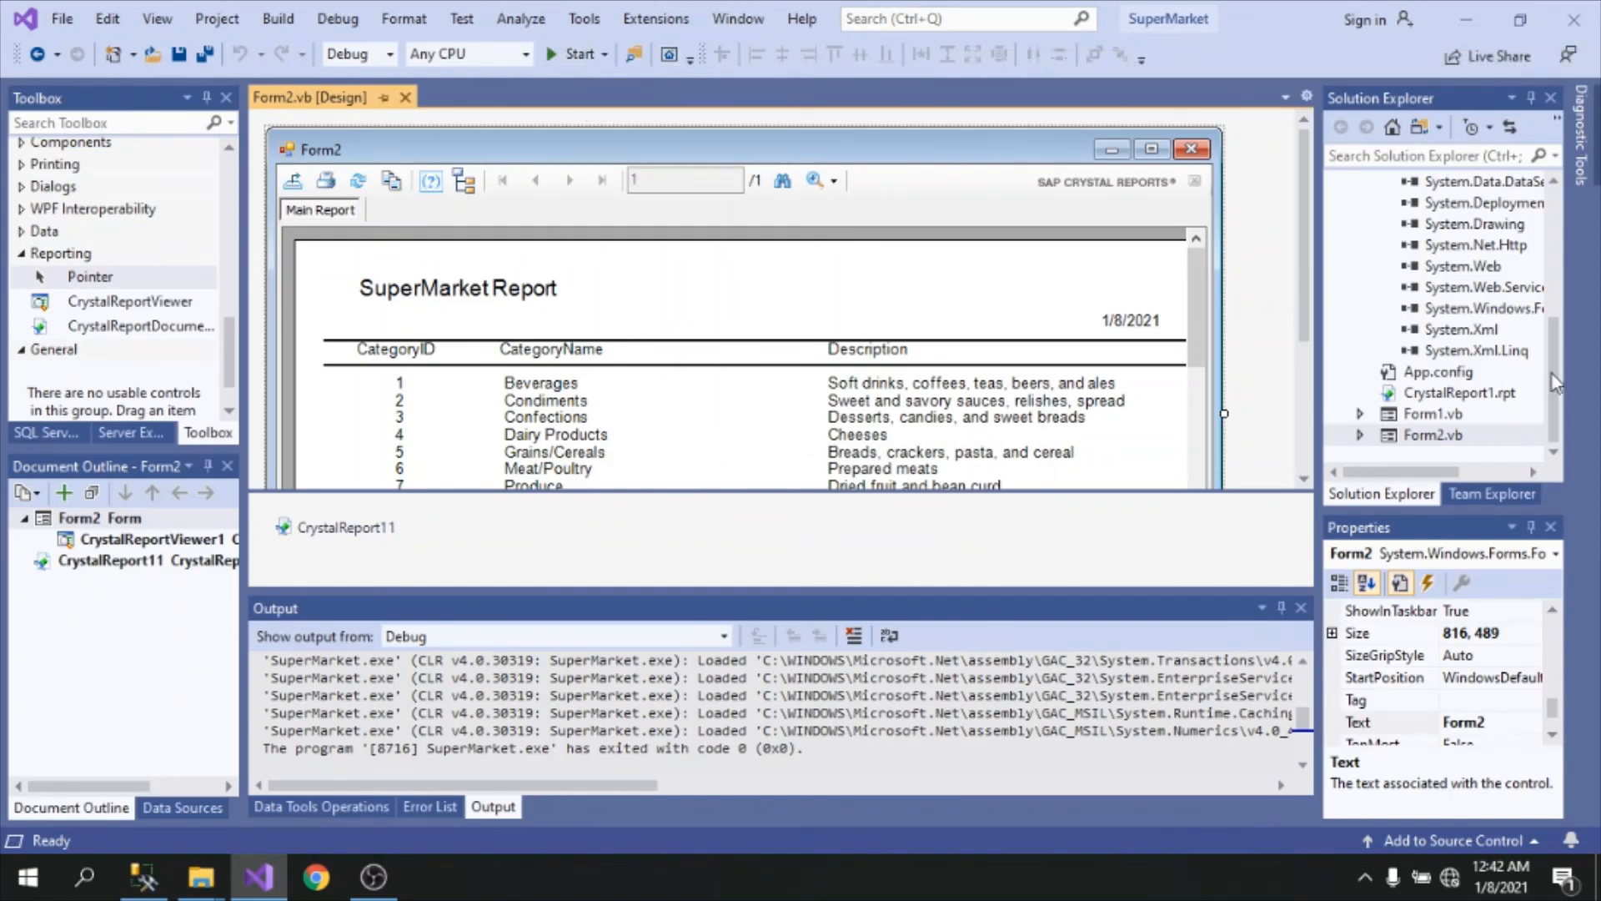
Step: Set Form2 as the startup form in the SuperMarket project's properties
scroll(1422, 226, up, 5)
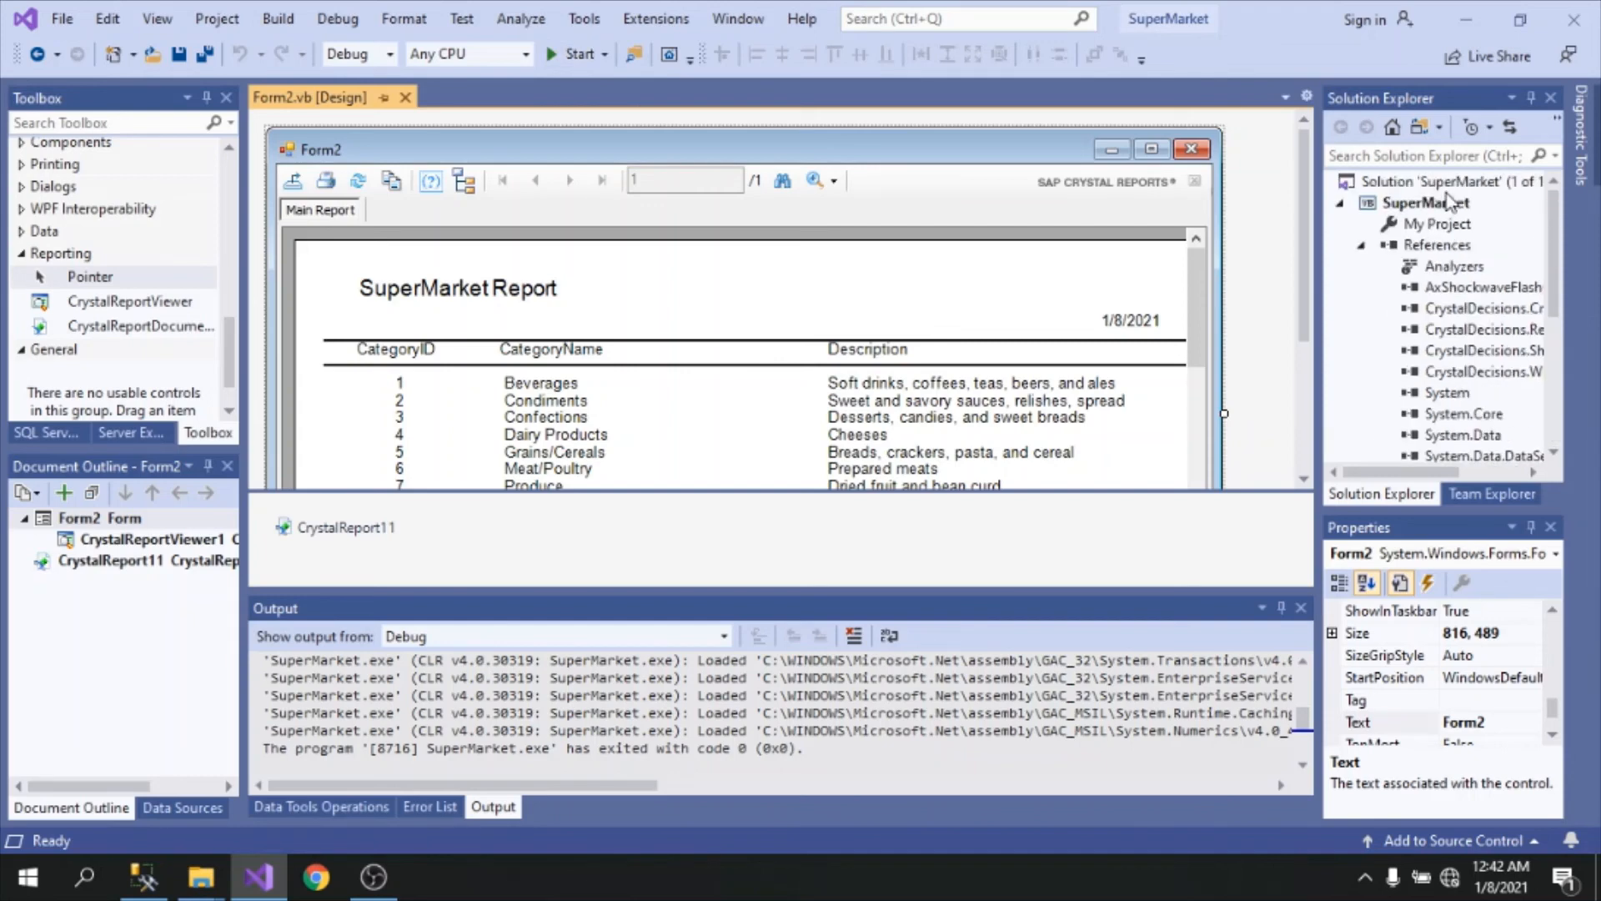
click(1434, 262)
click(1426, 203)
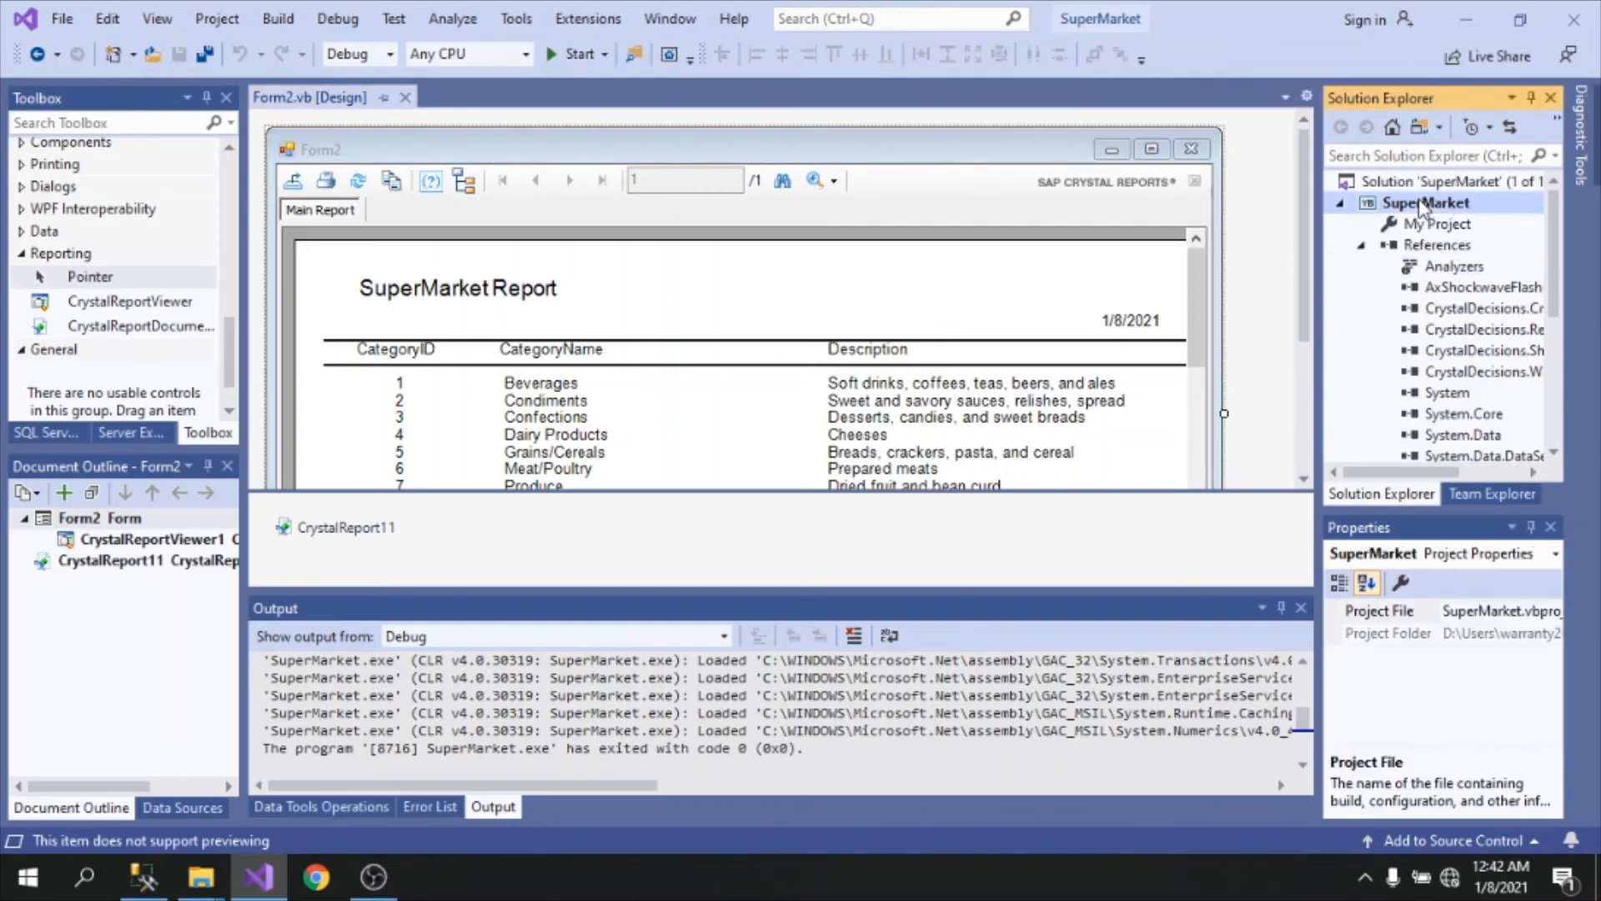
right_click(1424, 207)
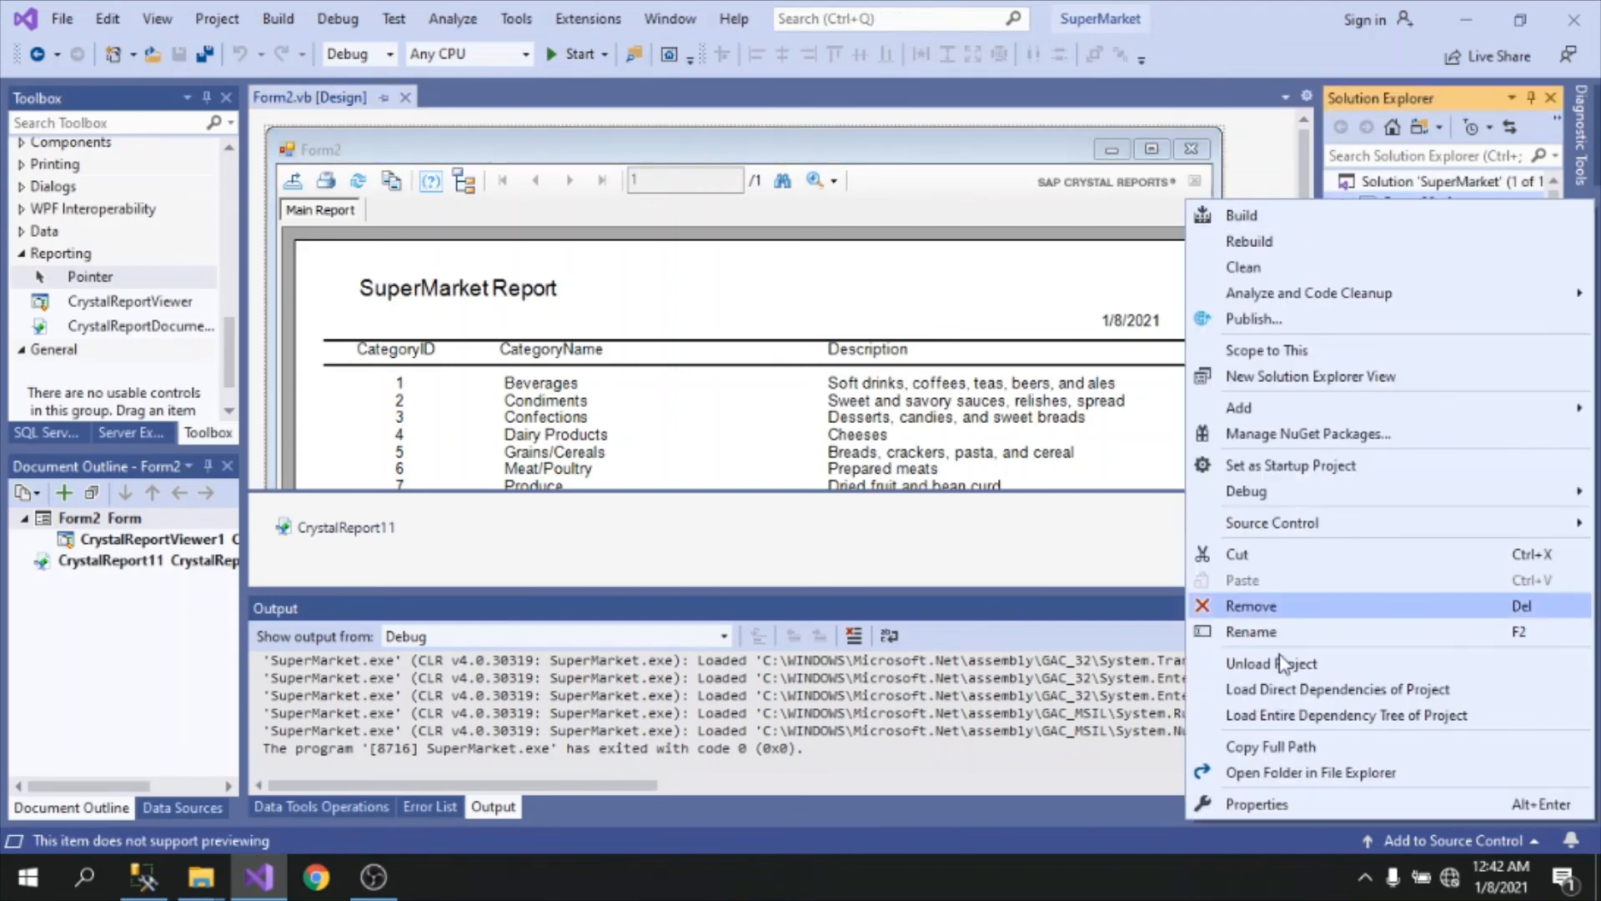
click(1251, 804)
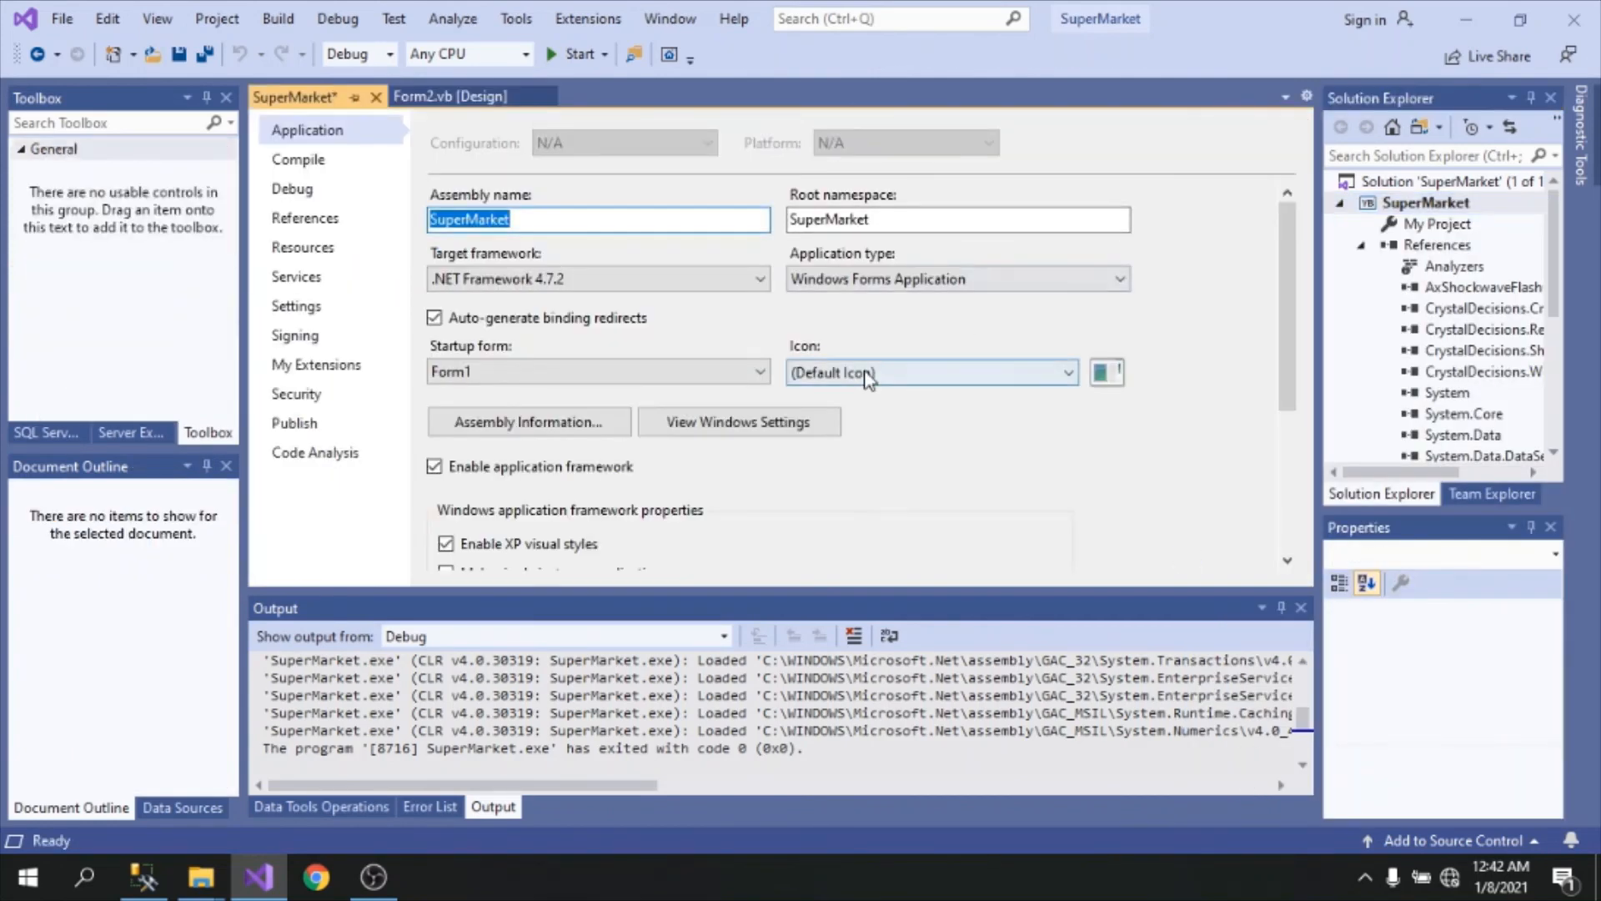
click(522, 375)
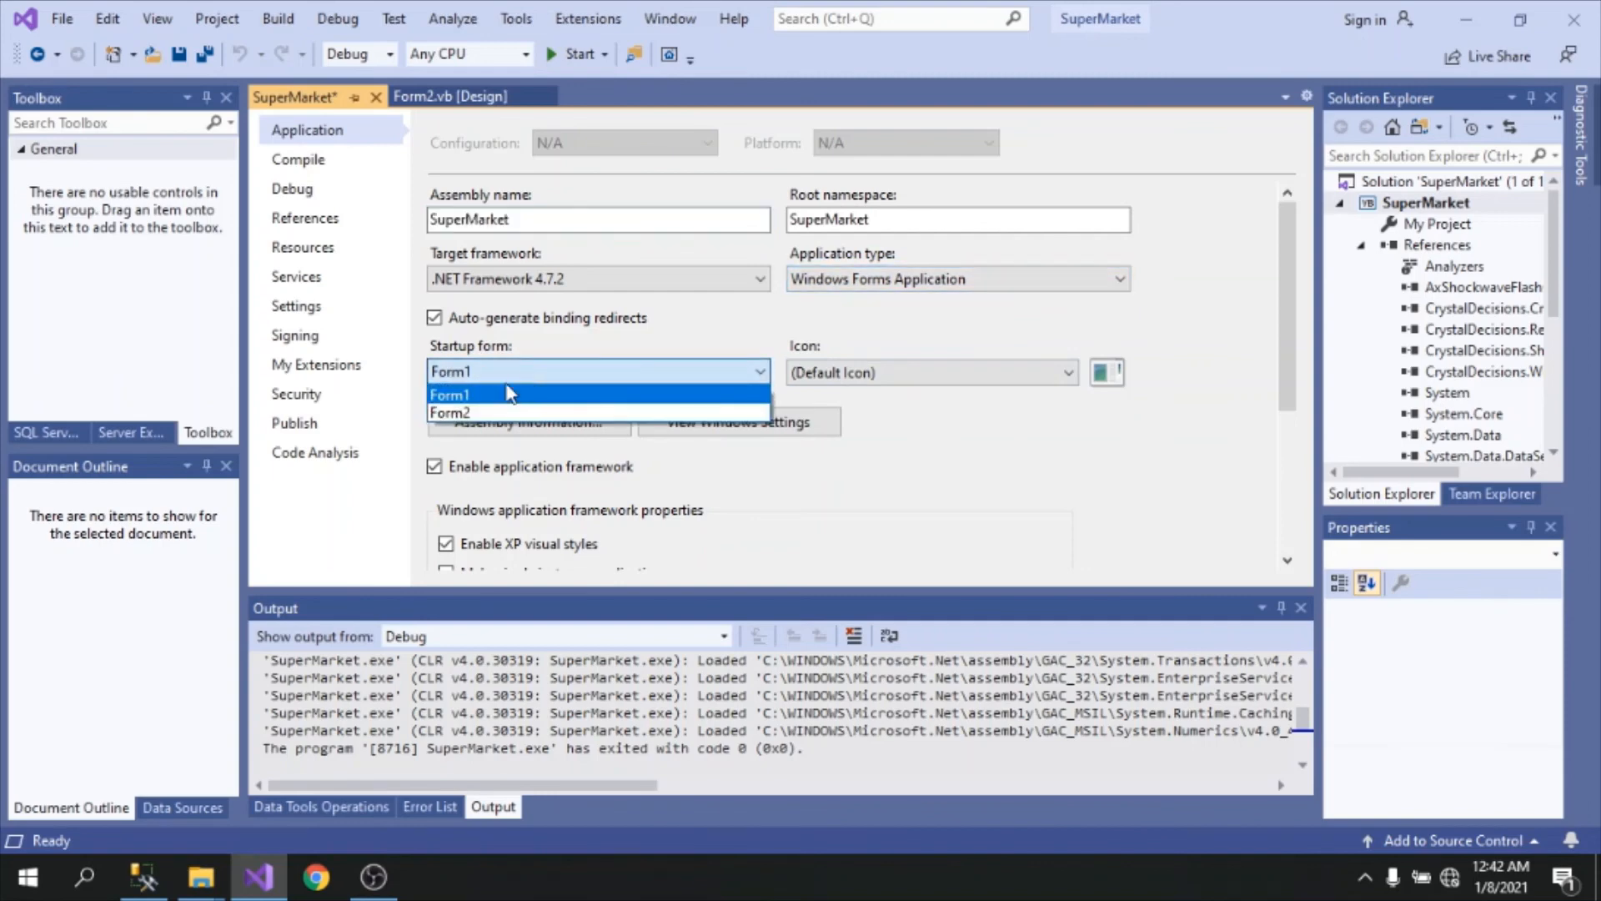
click(455, 412)
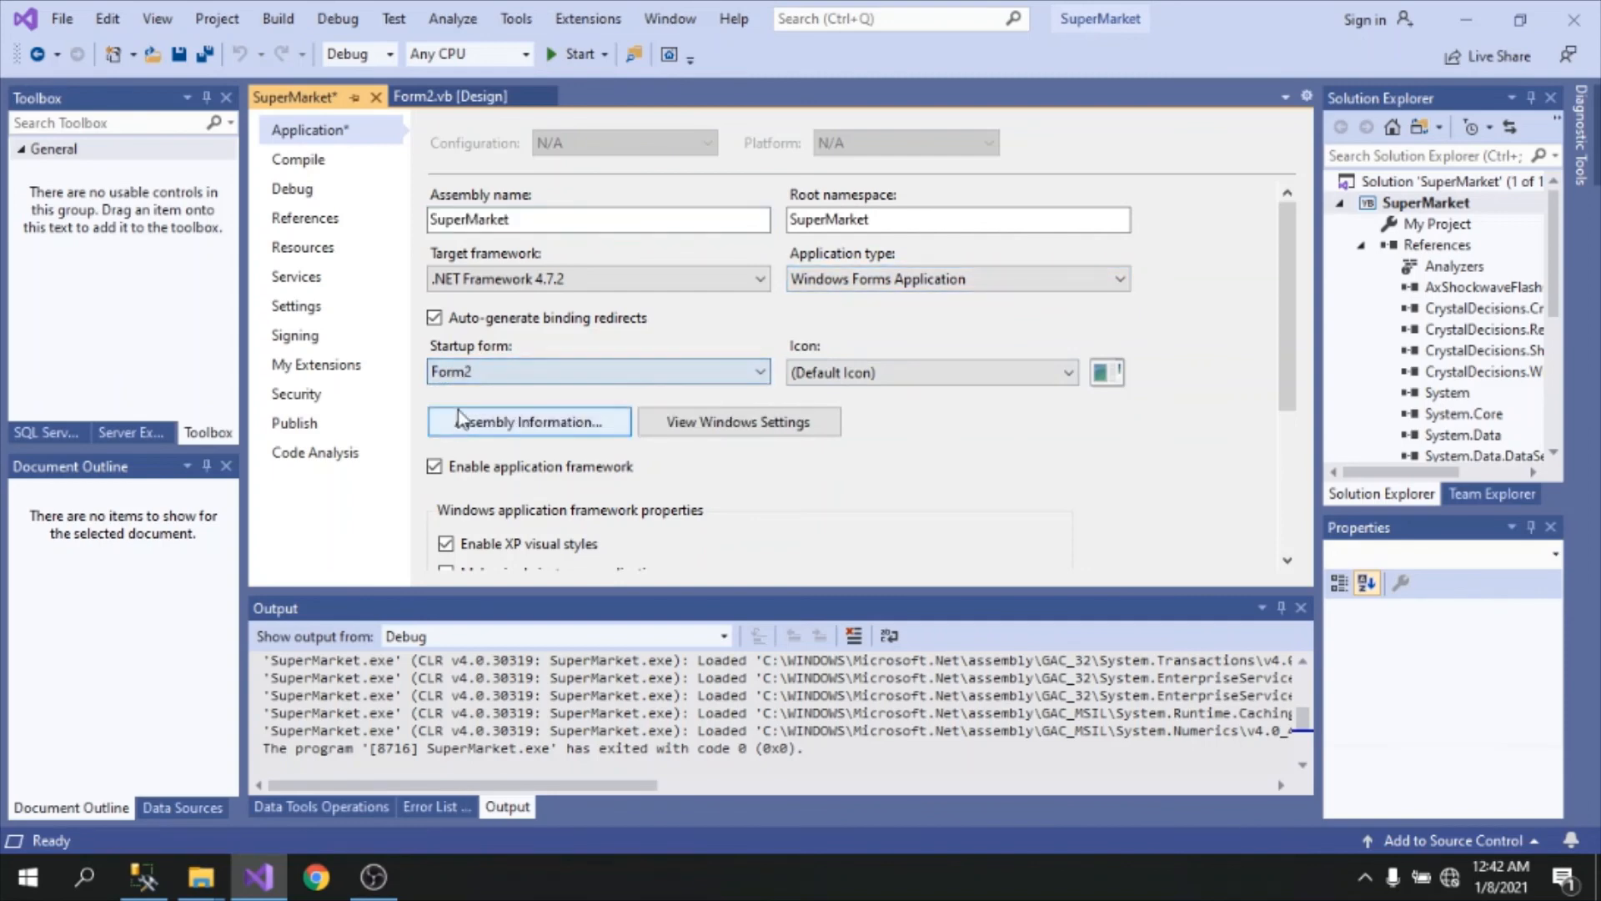
Step: Run the application and maximize the Form2 window to view the category report
click(574, 55)
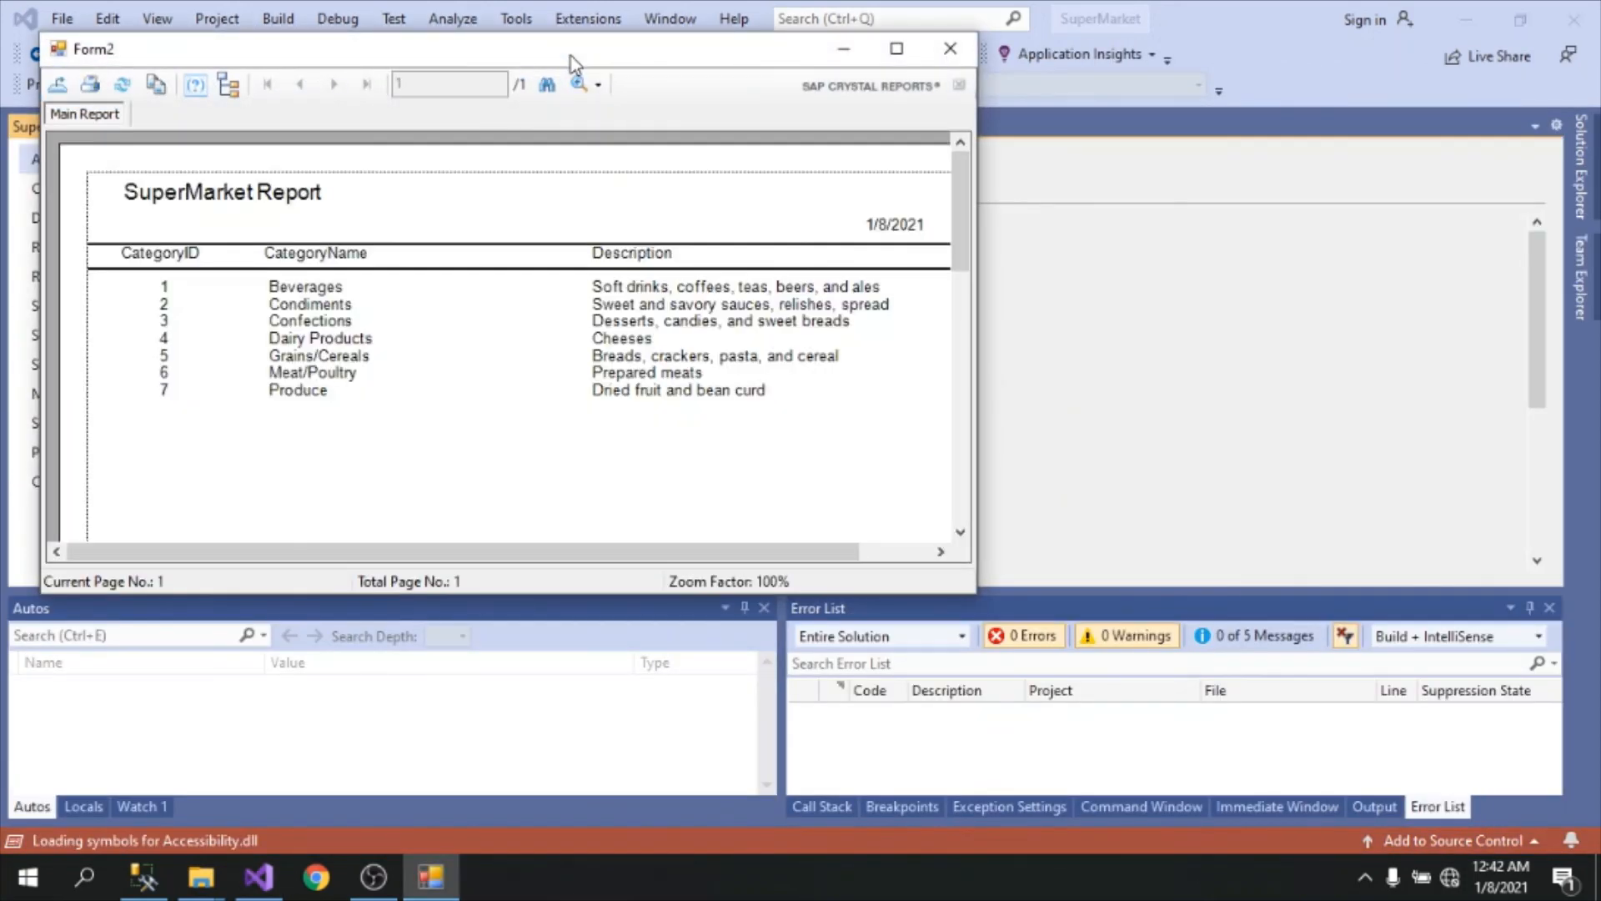
click(904, 46)
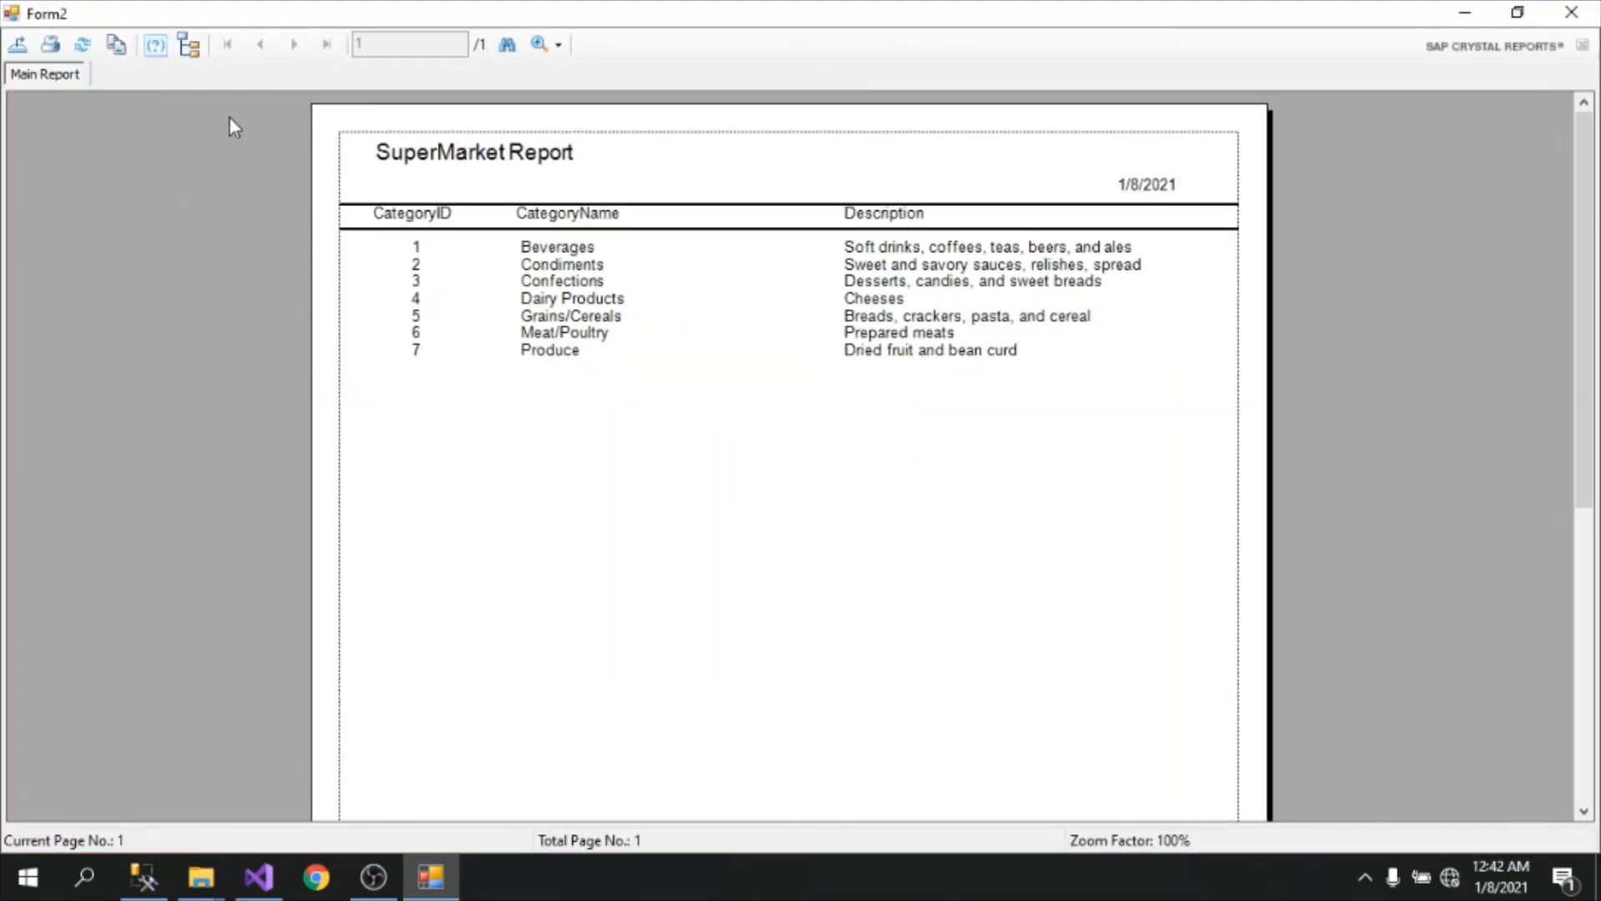